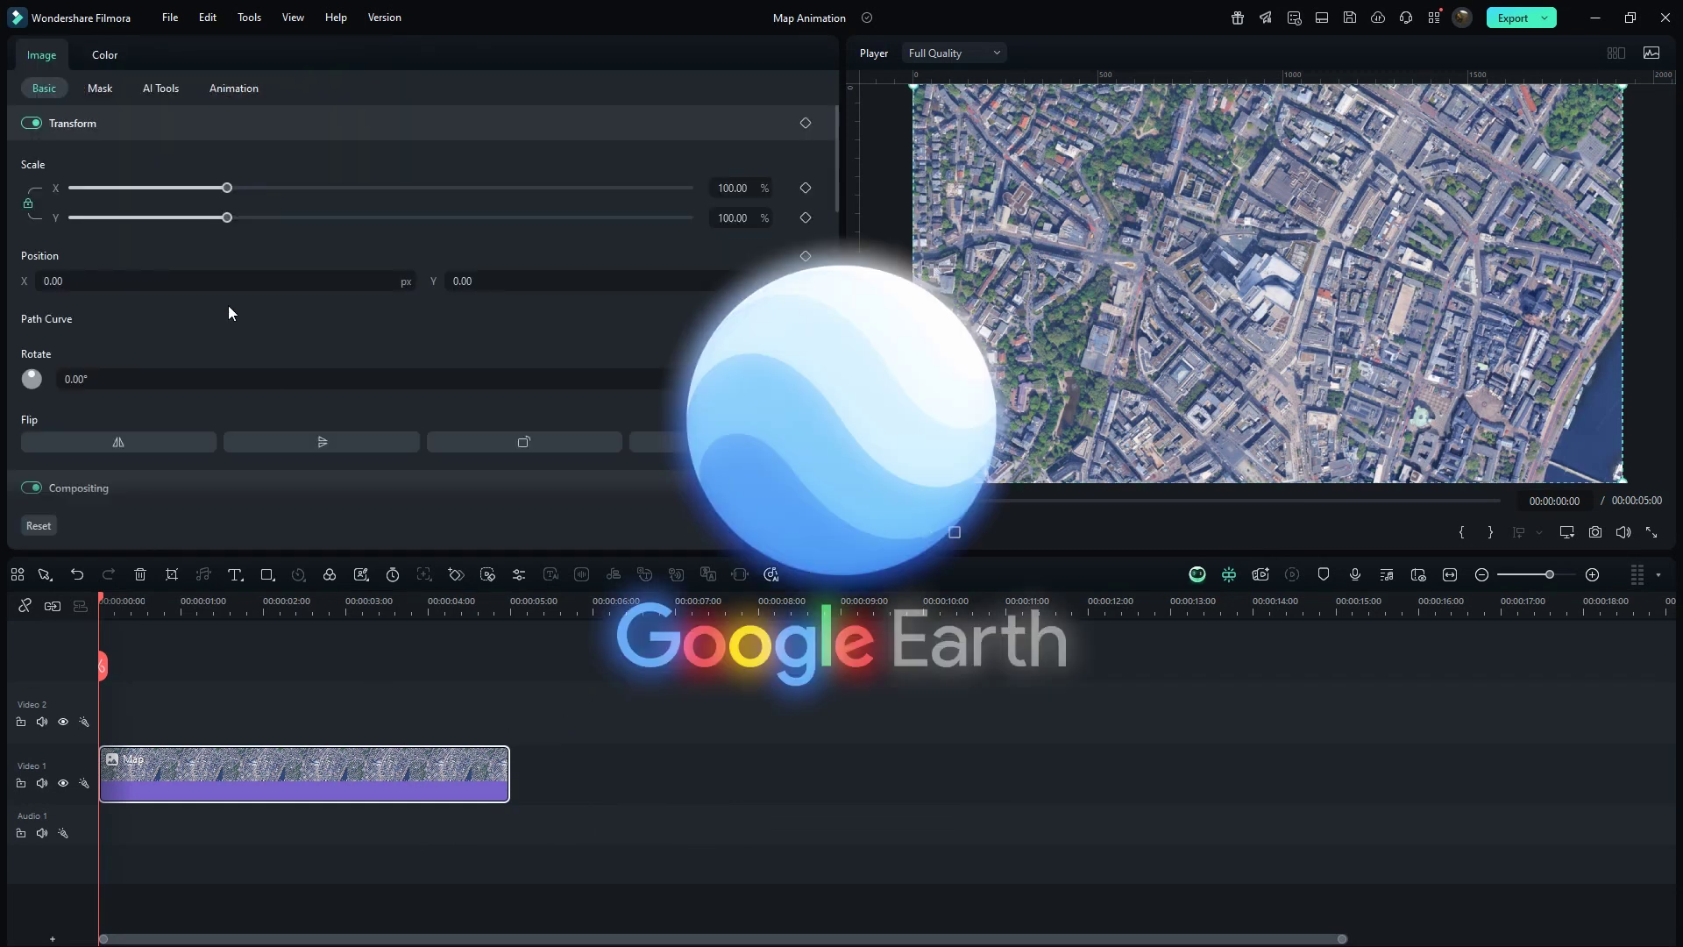
# In Color > Basic Light, set the map's brightness to -38, contrast 18 and exposure -13.
pyautogui.click(105, 54)
pyautogui.scroll(-10, 150, 259)
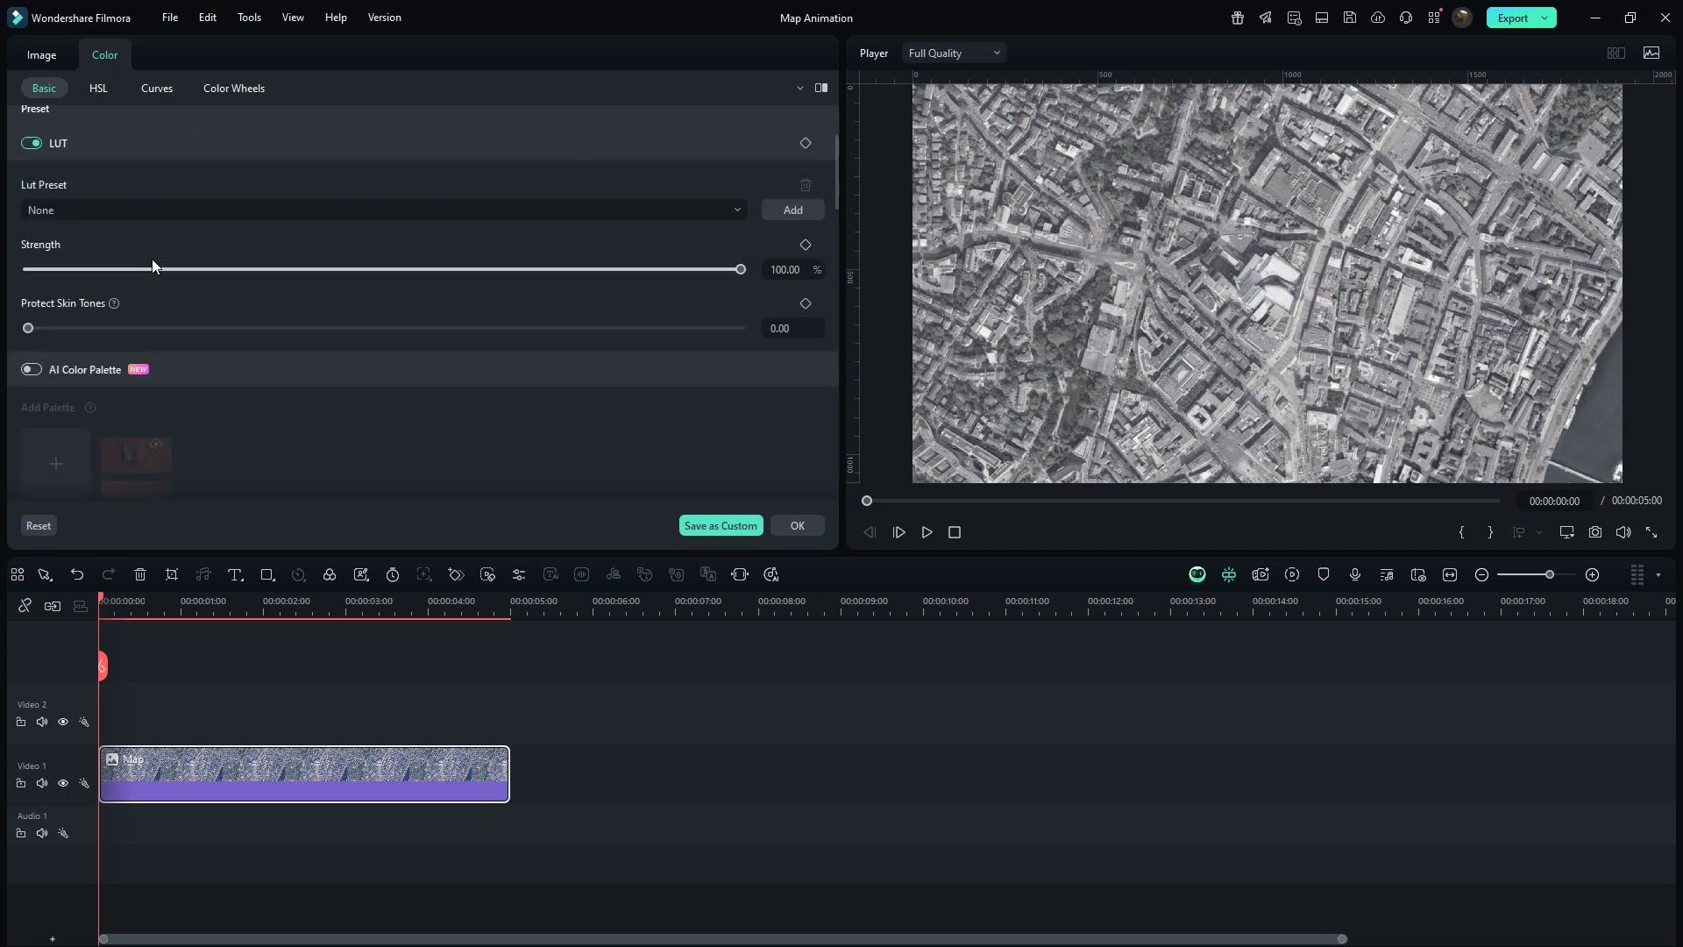
pyautogui.moveTo(384, 242); pyautogui.dragTo(249, 243)
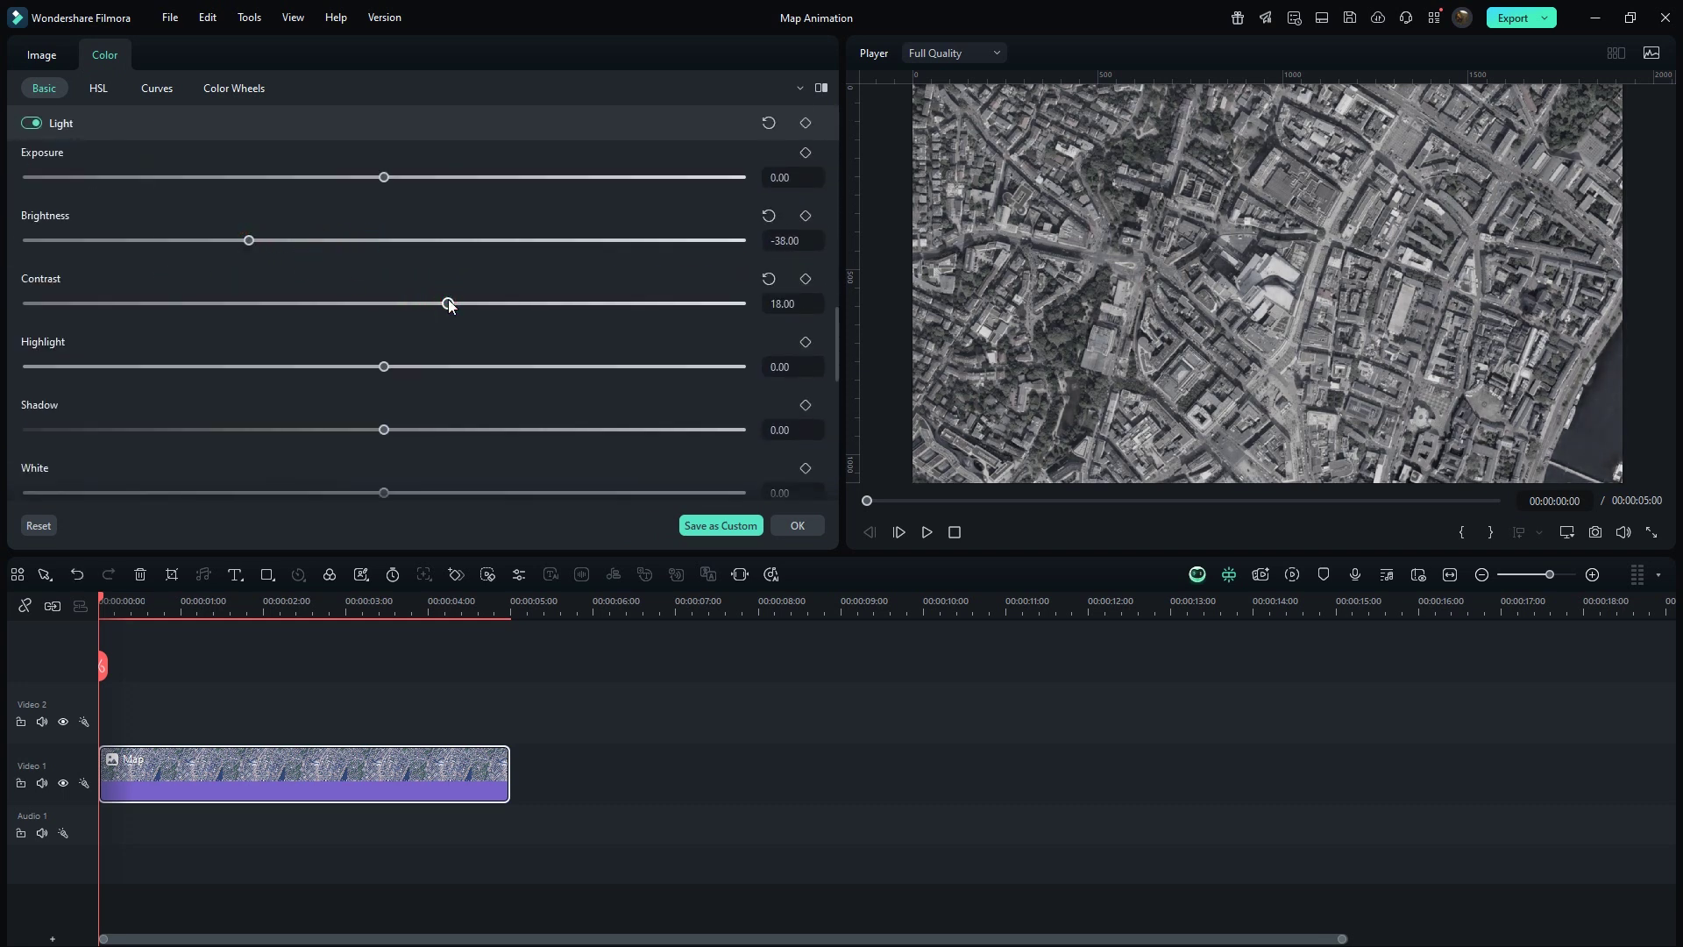
pyautogui.moveTo(386, 178); pyautogui.dragTo(348, 179)
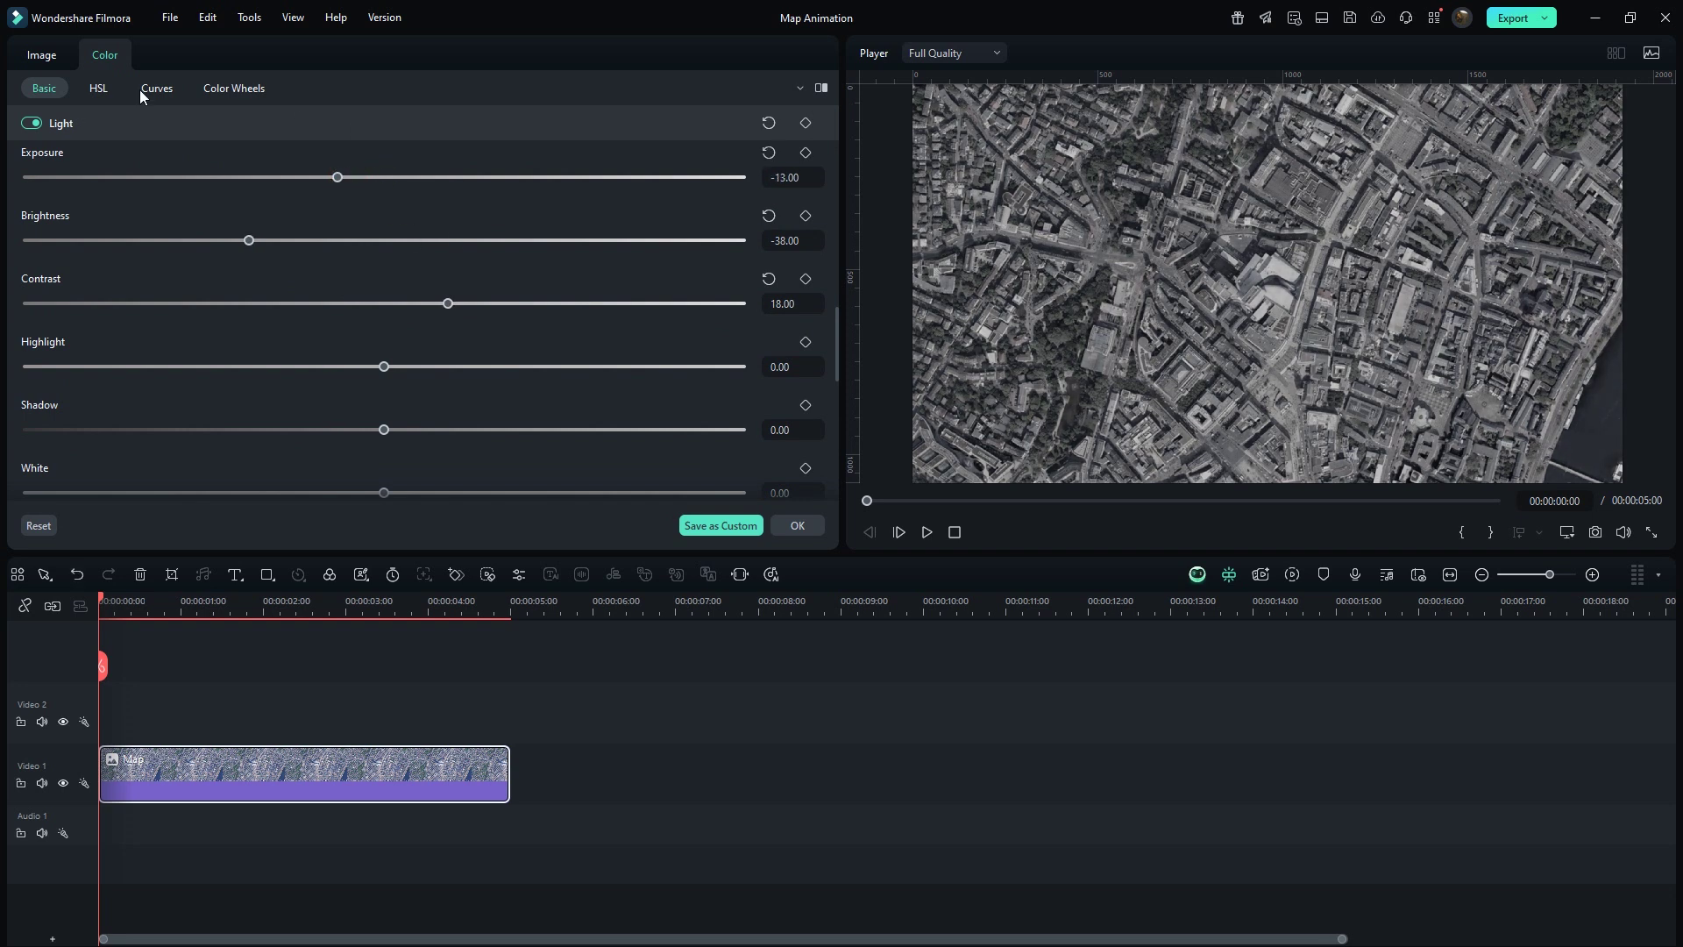
# Add a Draw Mask to the map clip and zoom the player in for precise drawing.
pyautogui.click(45, 56)
pyautogui.click(106, 91)
pyautogui.click(140, 138)
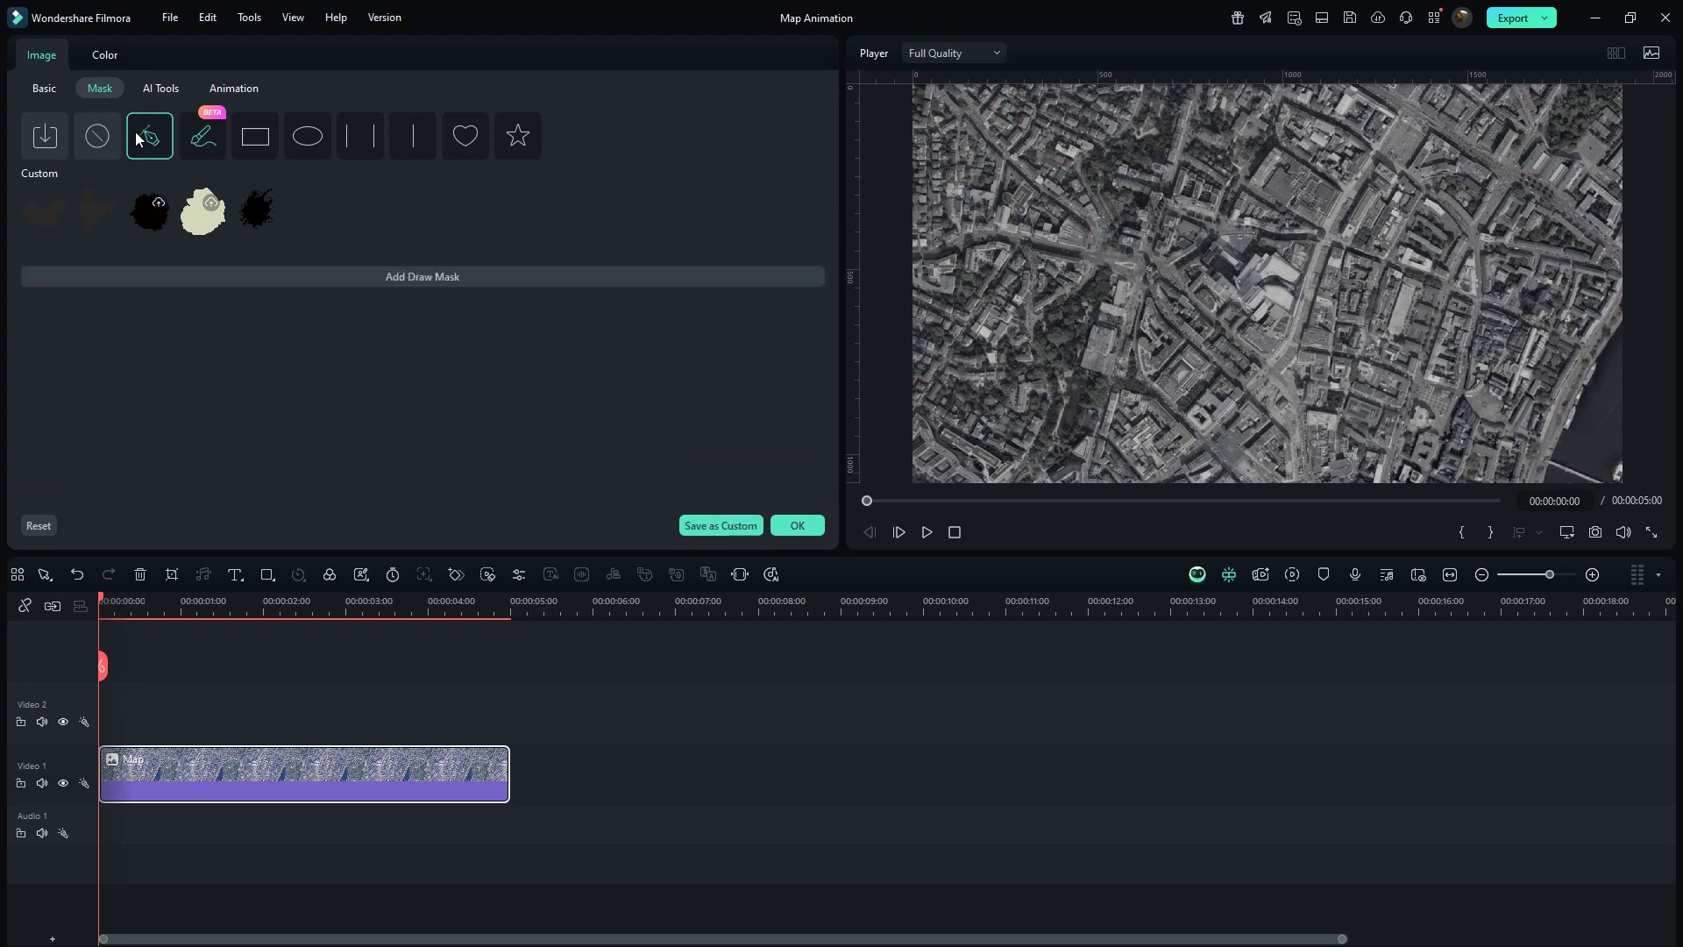
pyautogui.click(342, 274)
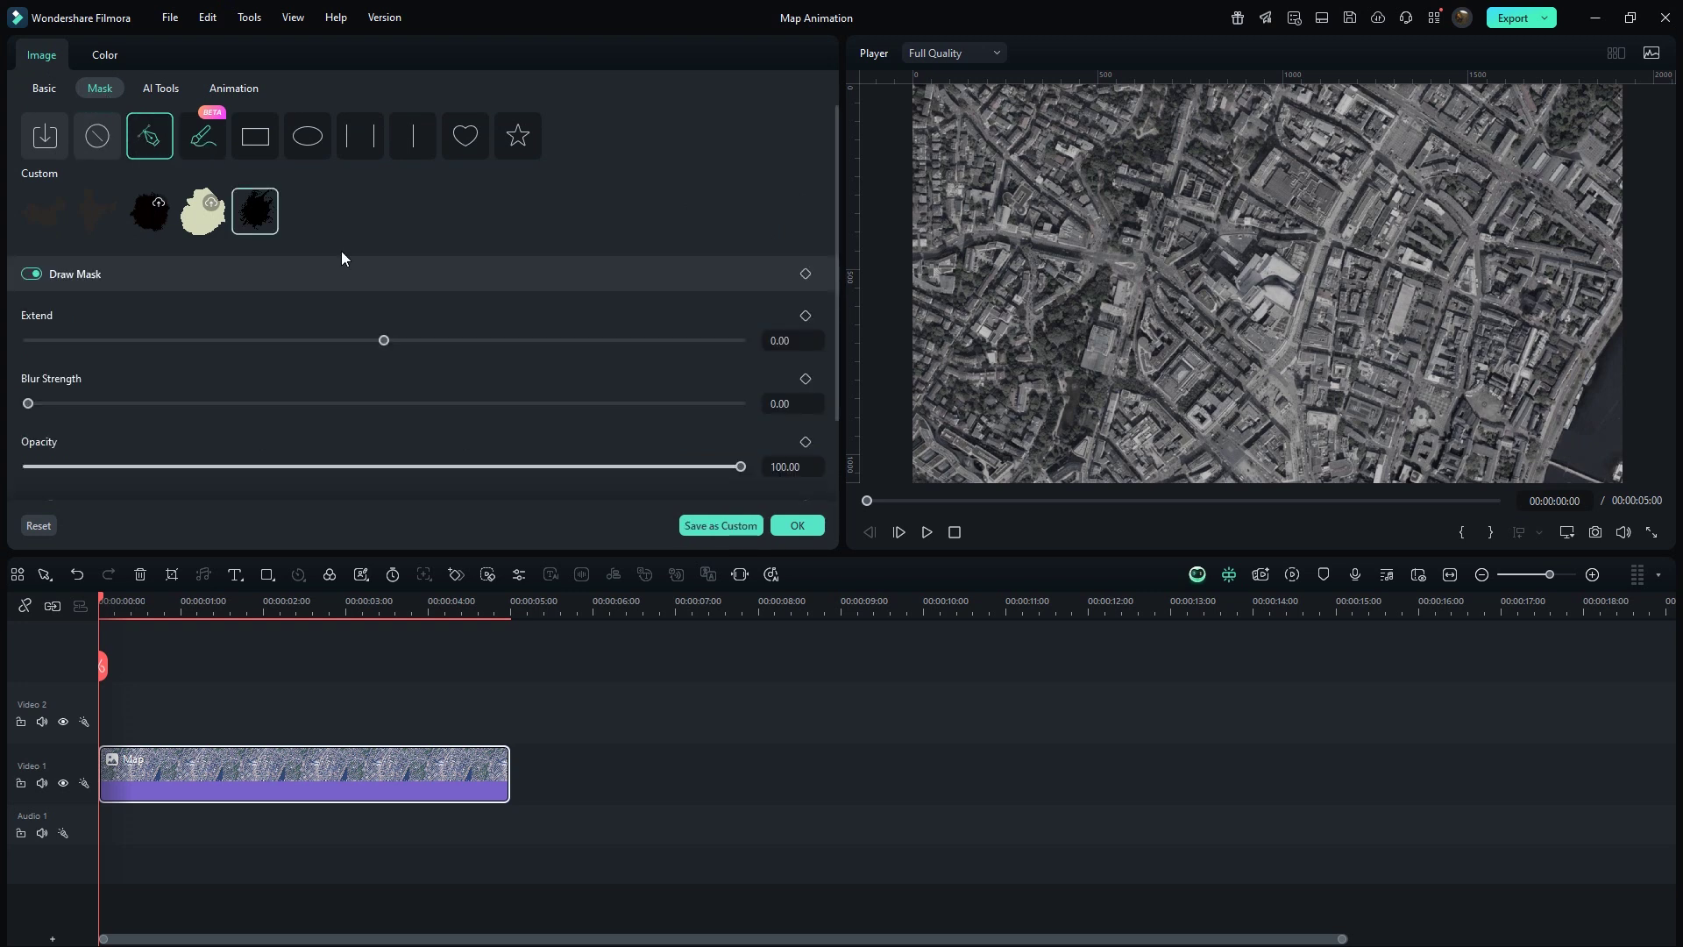
pyautogui.click(1567, 532)
pyautogui.moveTo(1534, 633)
pyautogui.click(1306, 737)
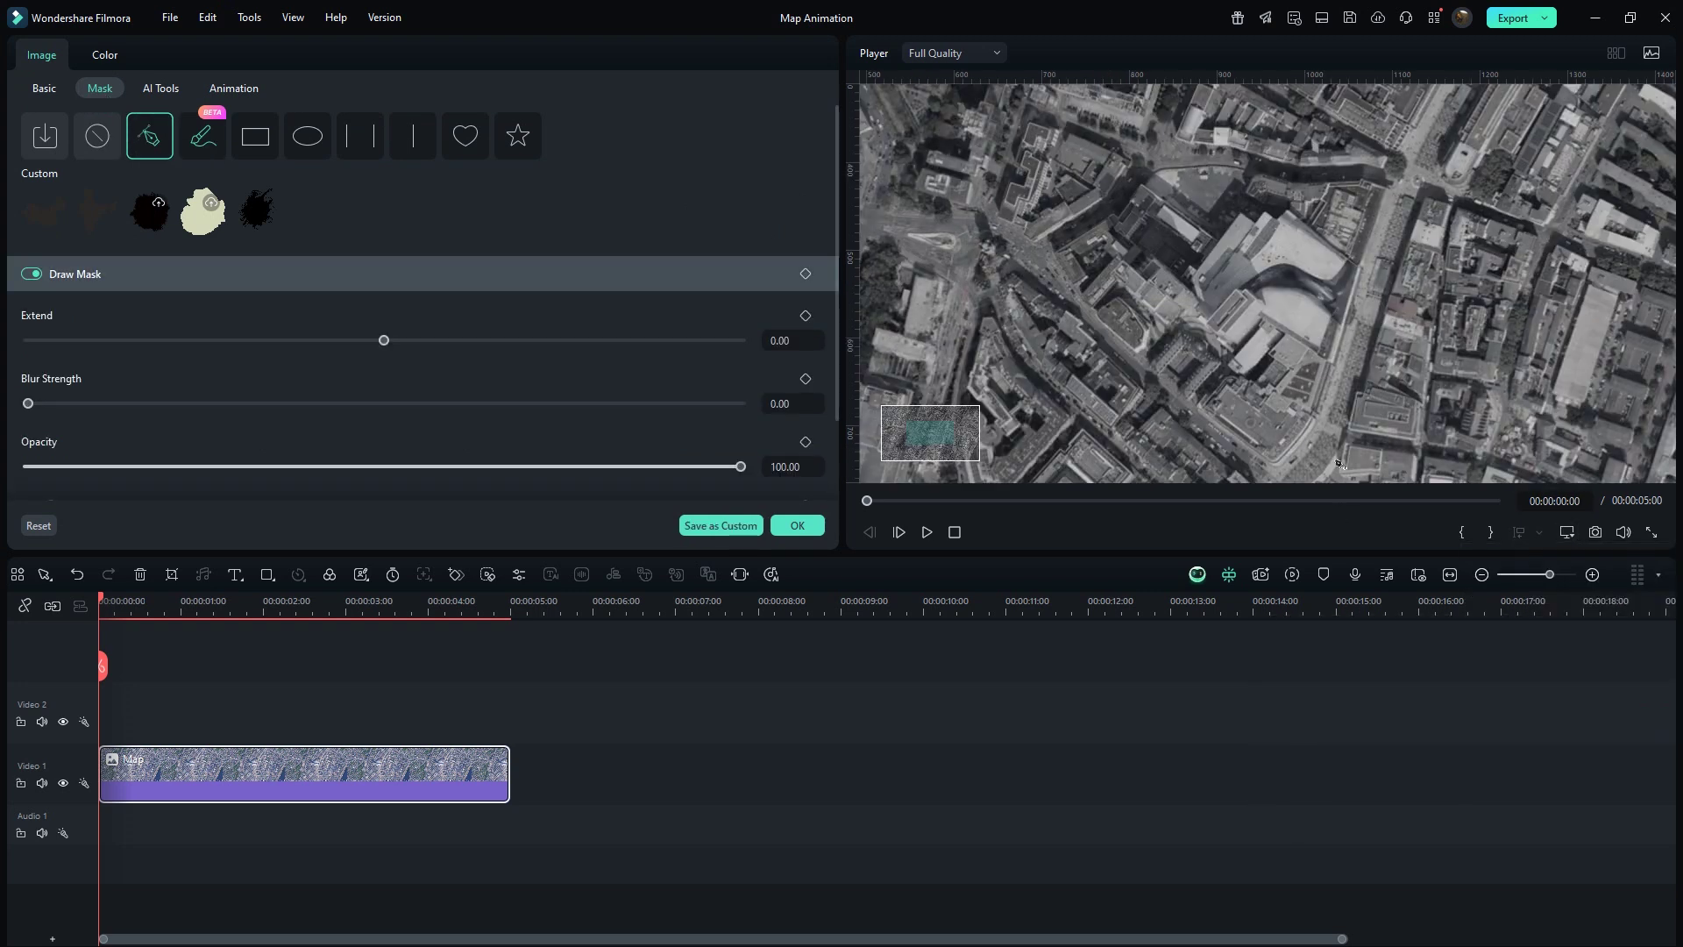
# Trace and close a pen outline around the central block, then set the player zoom to Fit.
pyautogui.click(1370, 174)
pyautogui.moveTo(1390, 182); pyautogui.dragTo(1402, 190)
pyautogui.moveTo(1321, 436); pyautogui.dragTo(1306, 455)
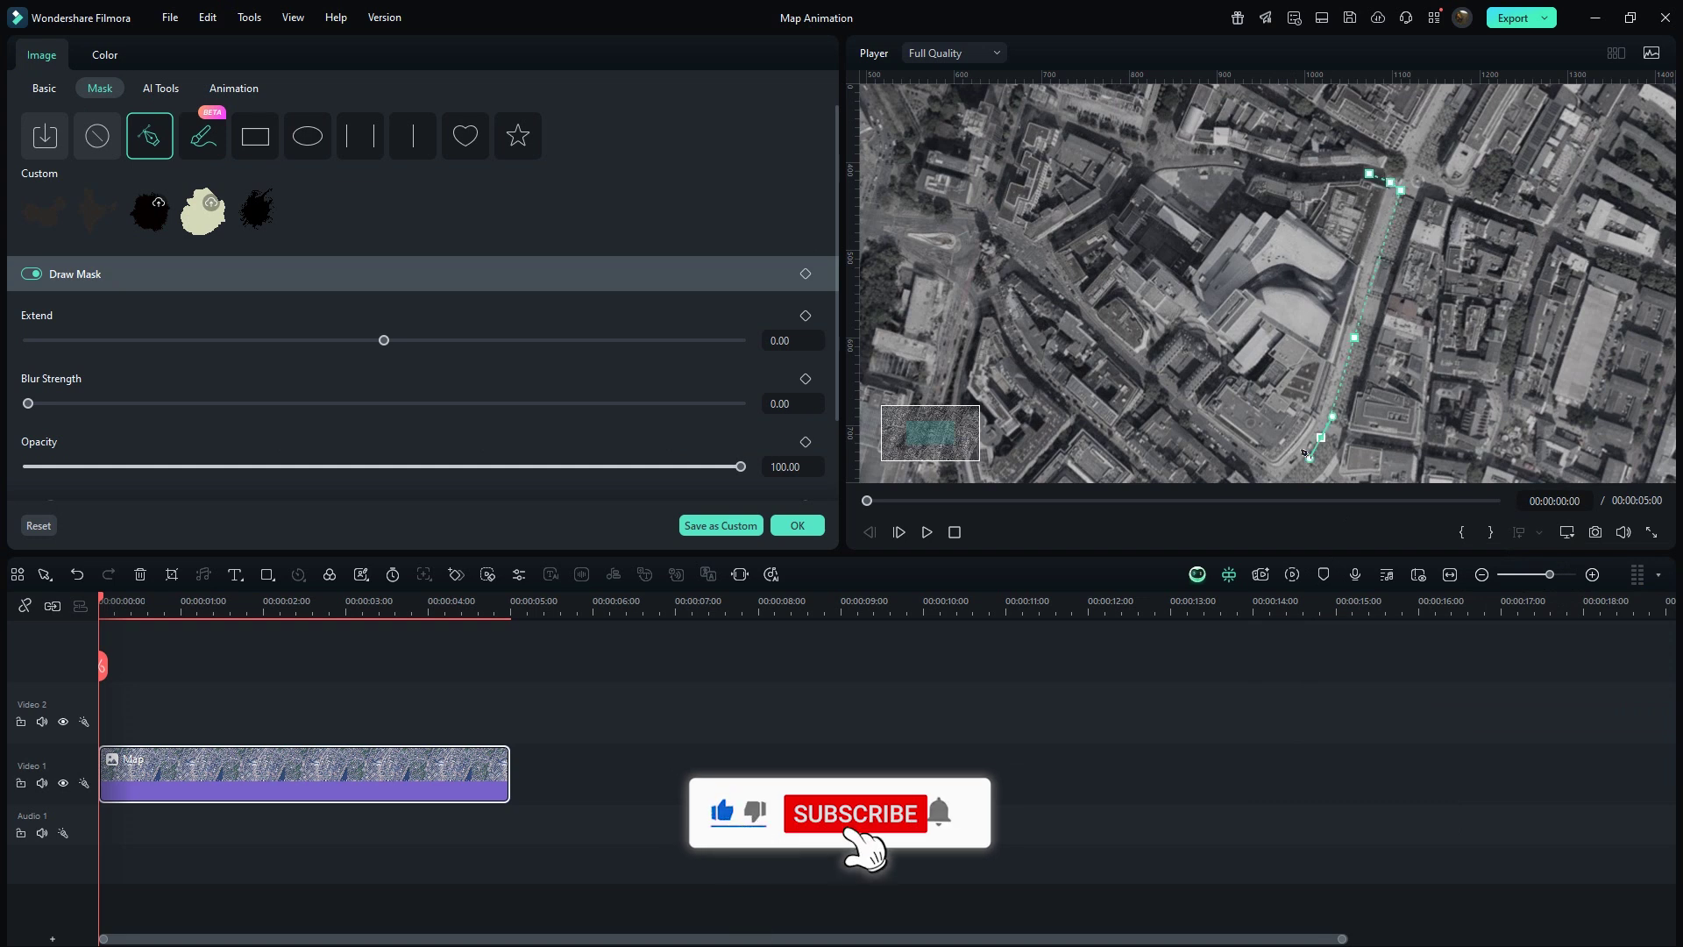
pyautogui.click(1222, 395)
pyautogui.click(1130, 320)
pyautogui.click(1033, 229)
pyautogui.click(992, 165)
pyautogui.click(1041, 130)
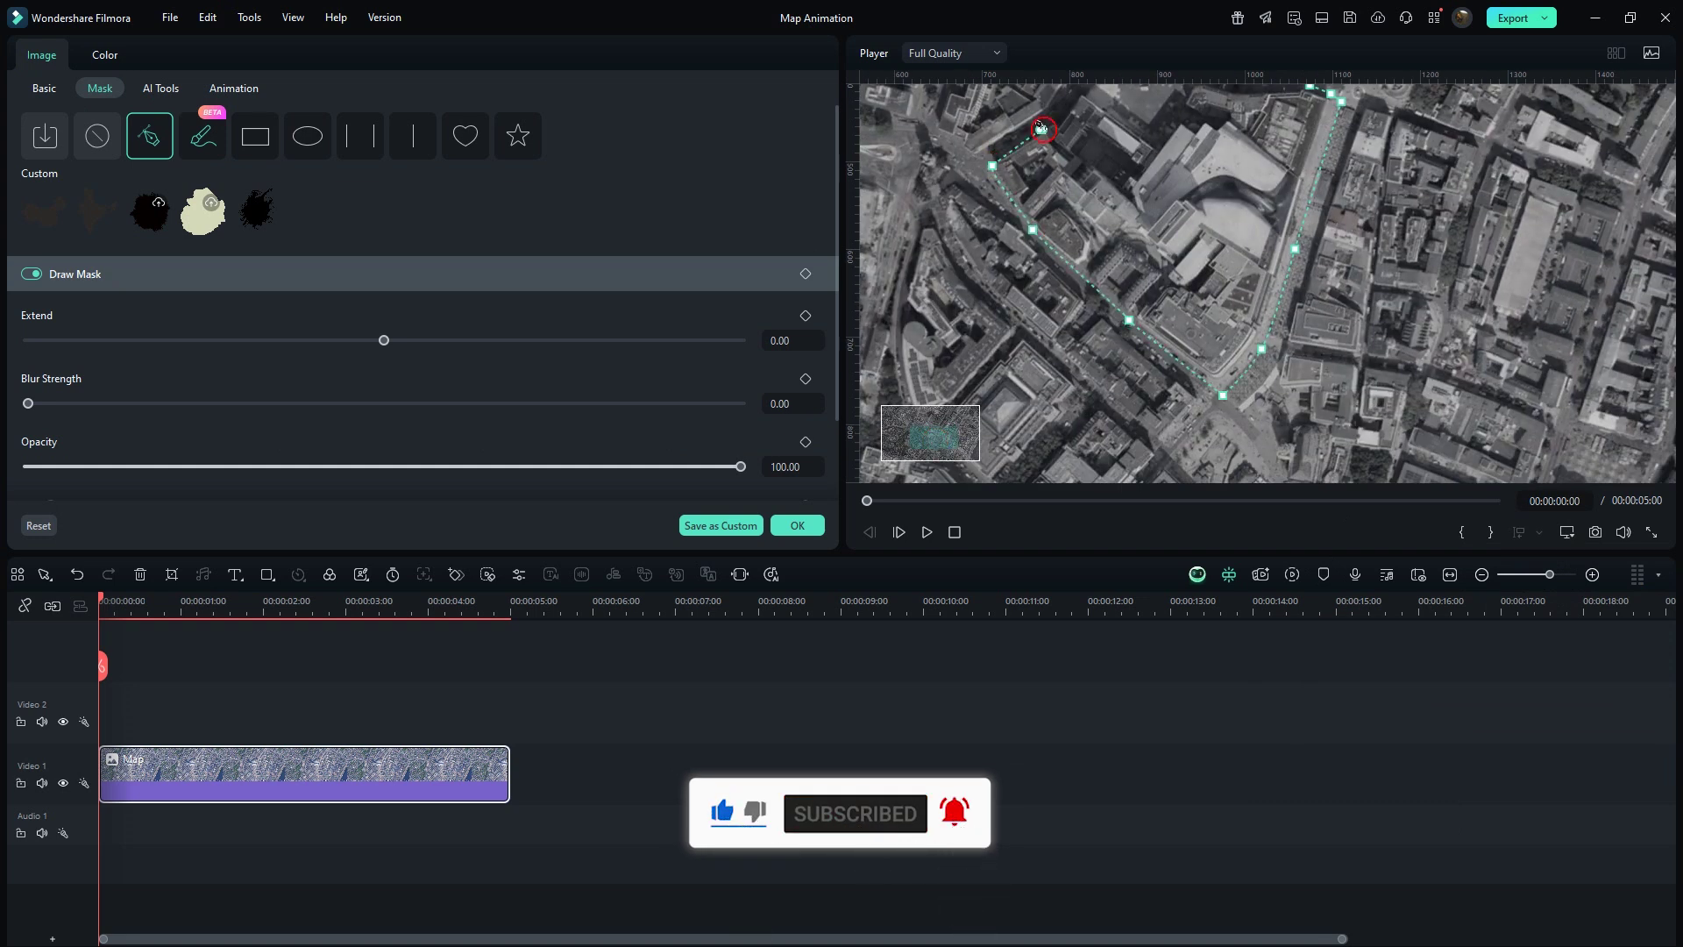
pyautogui.click(960, 253)
pyautogui.click(1136, 263)
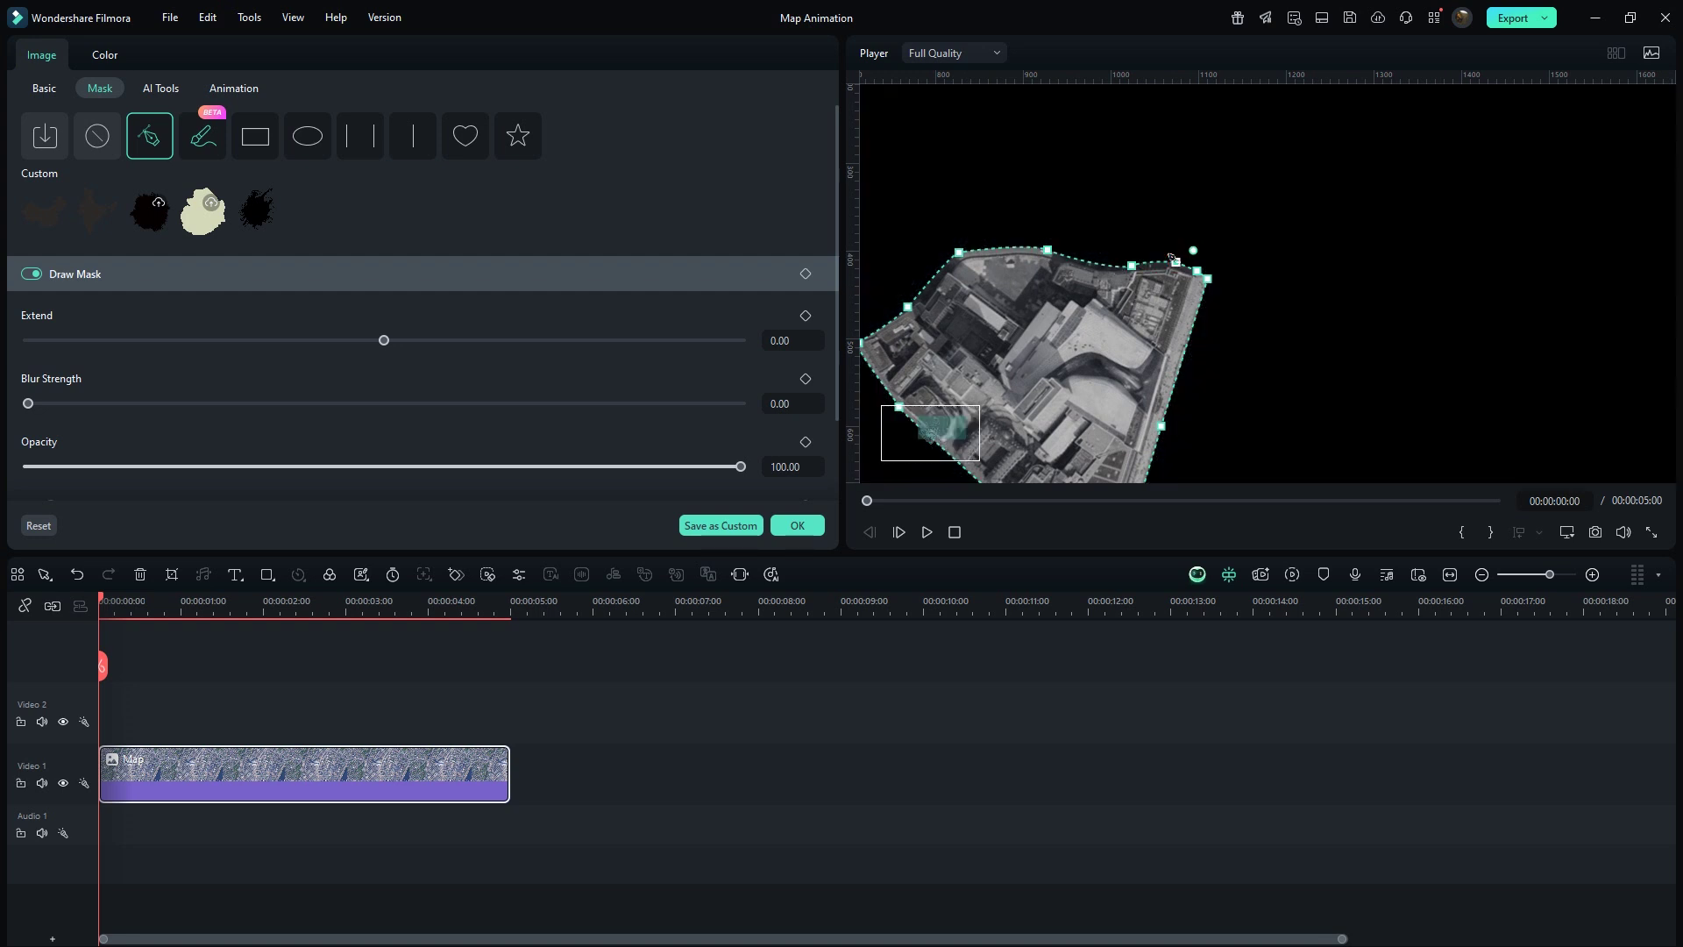
pyautogui.click(1567, 533)
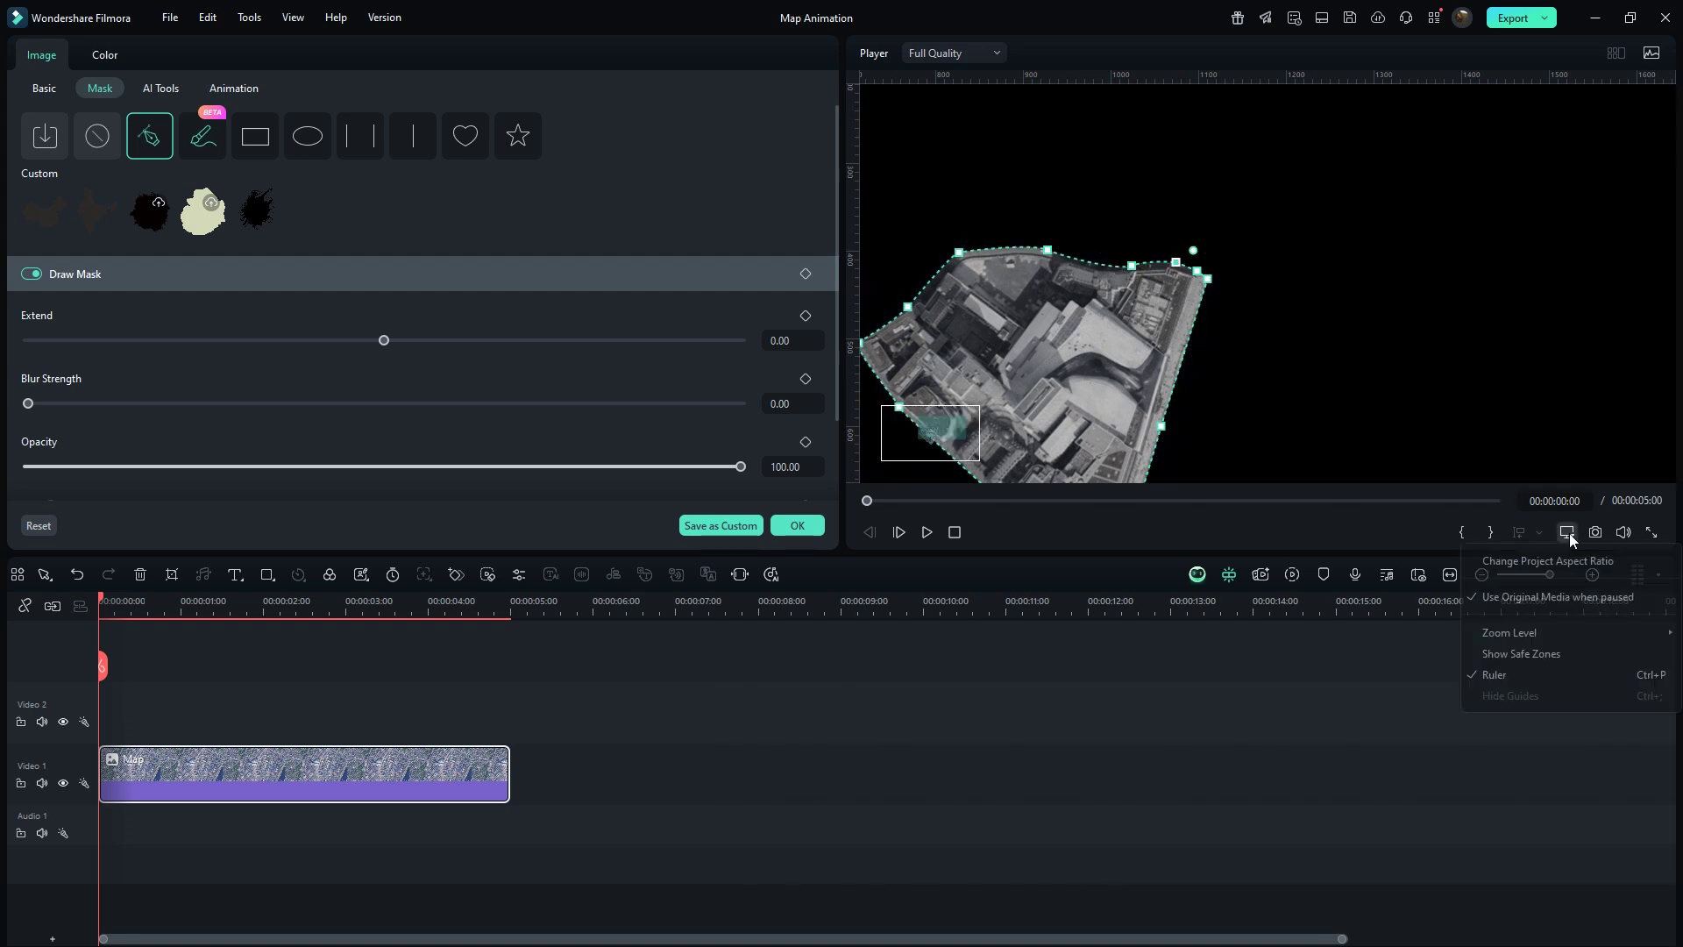
pyautogui.moveTo(1502, 634)
pyautogui.click(1394, 624)
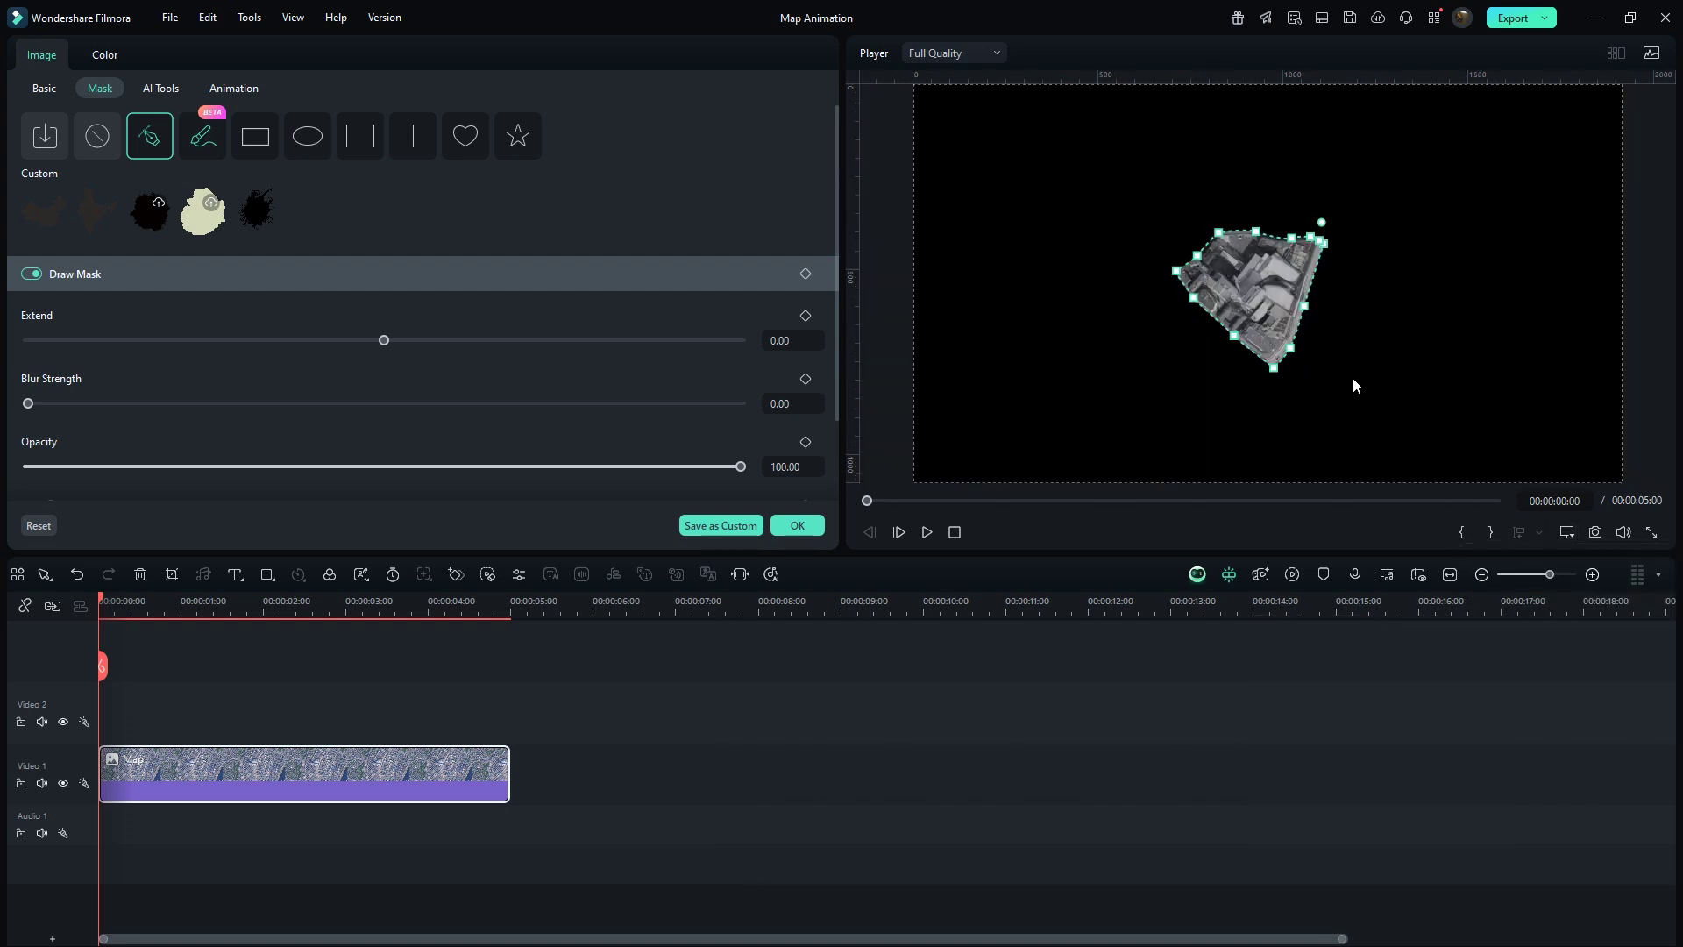
# Confirm the mask and save a PNG snapshot of the masked preview as Snapshot_540.
pyautogui.click(797, 525)
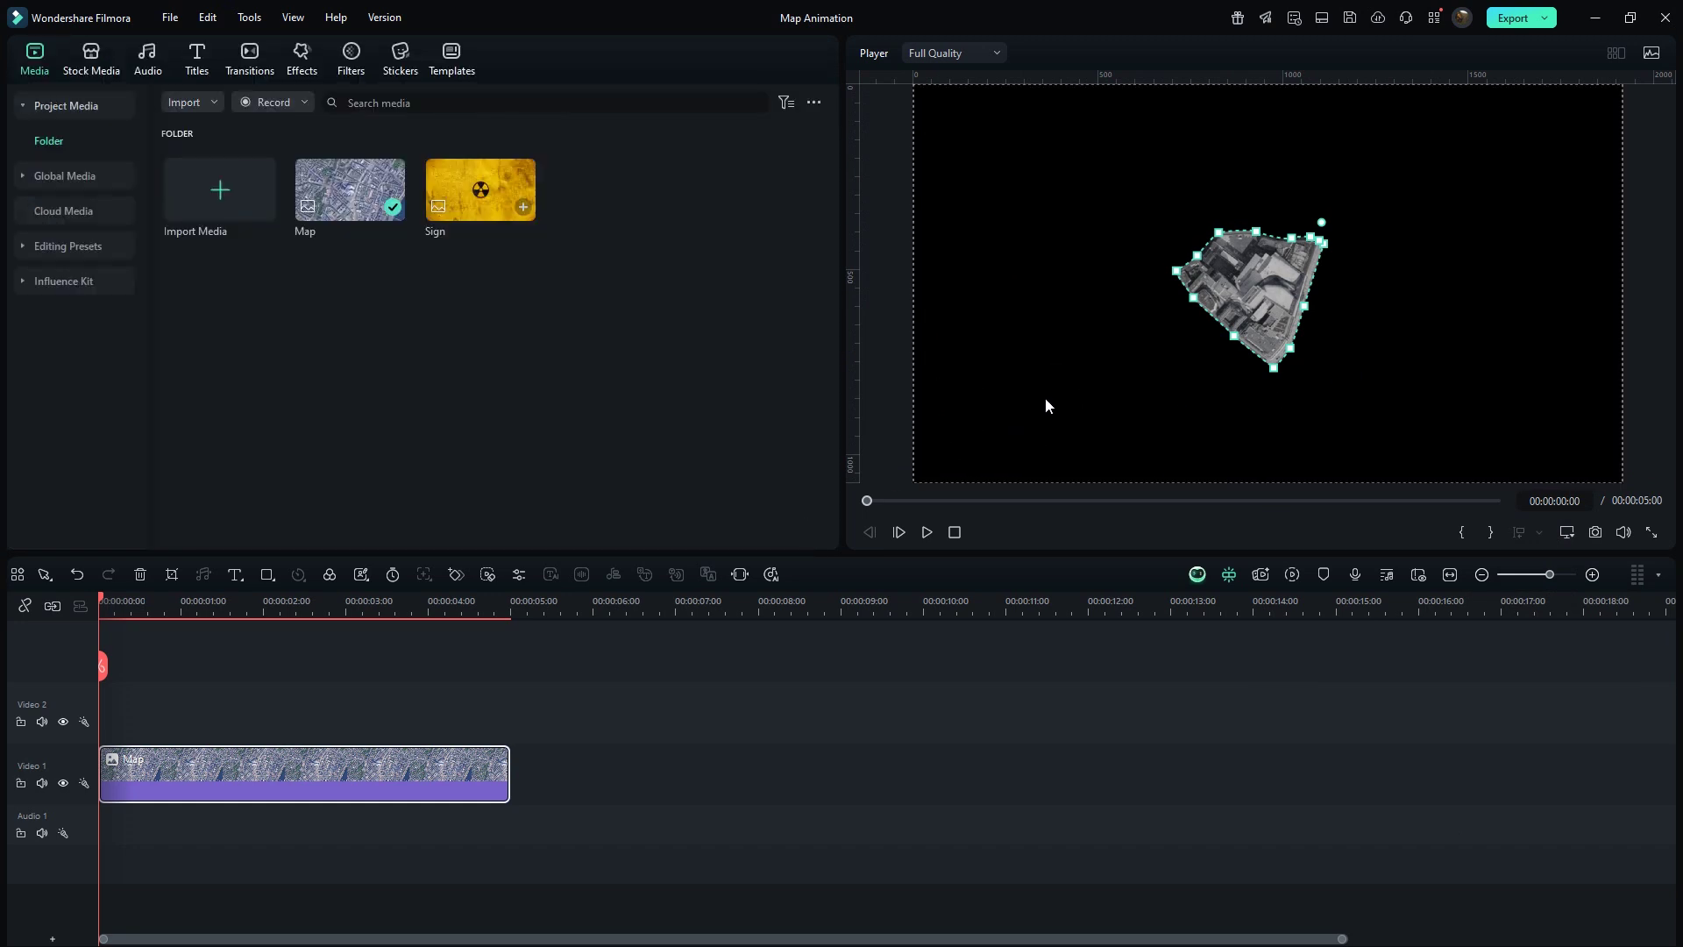
pyautogui.click(1595, 533)
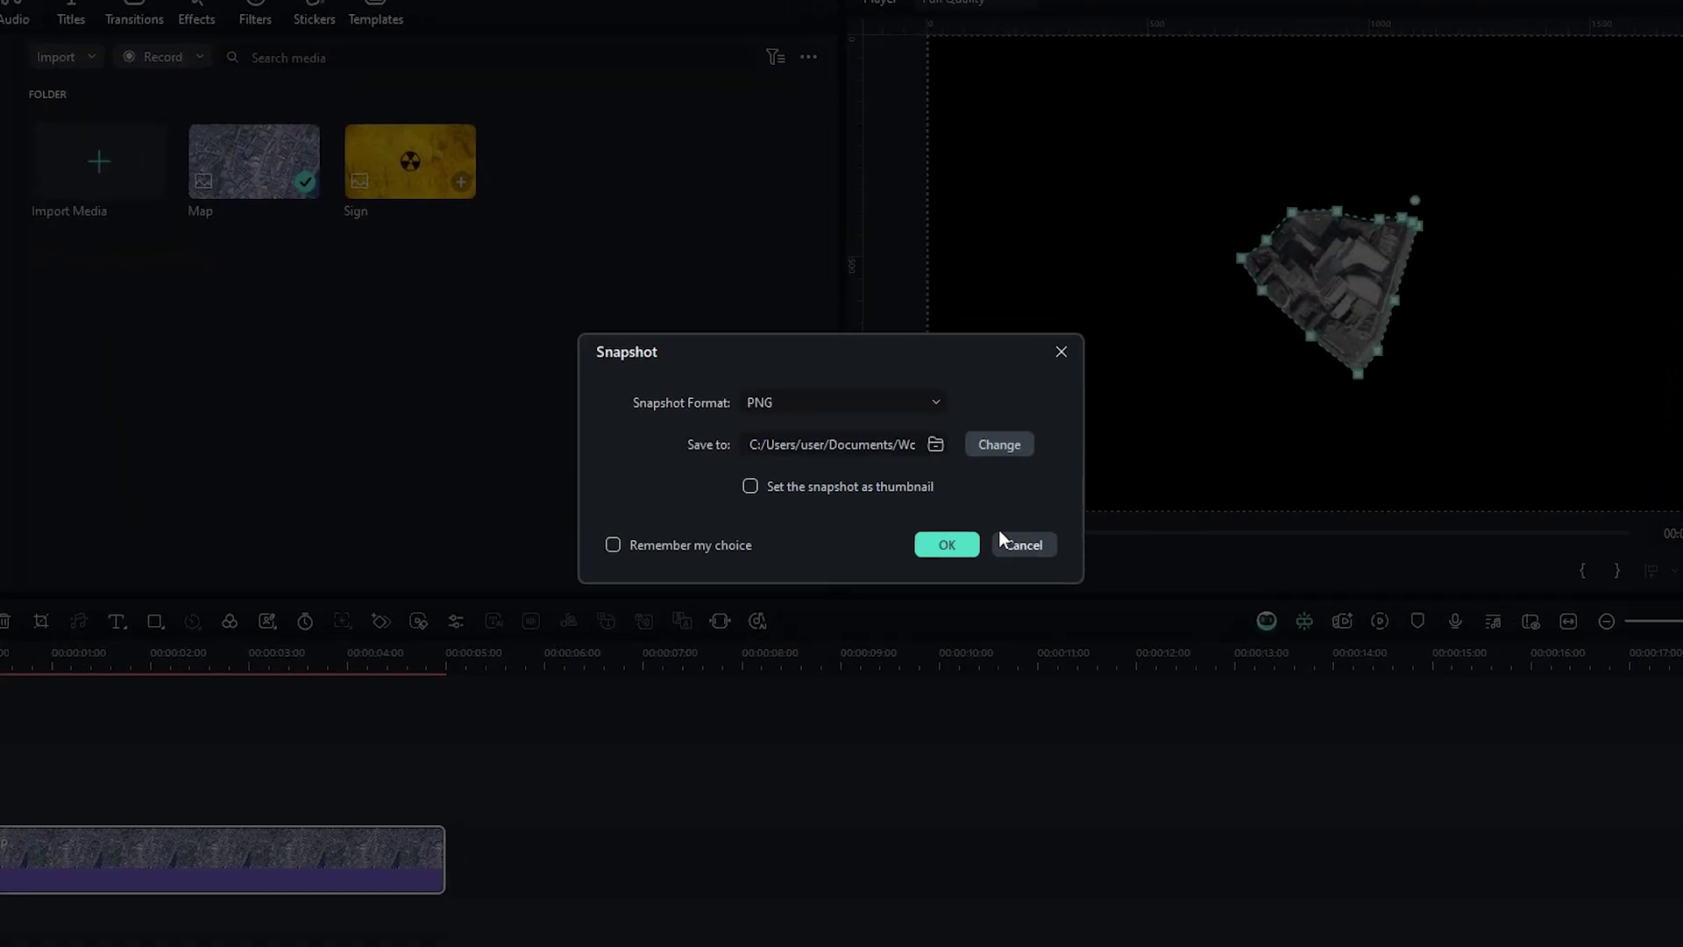
pyautogui.click(924, 508)
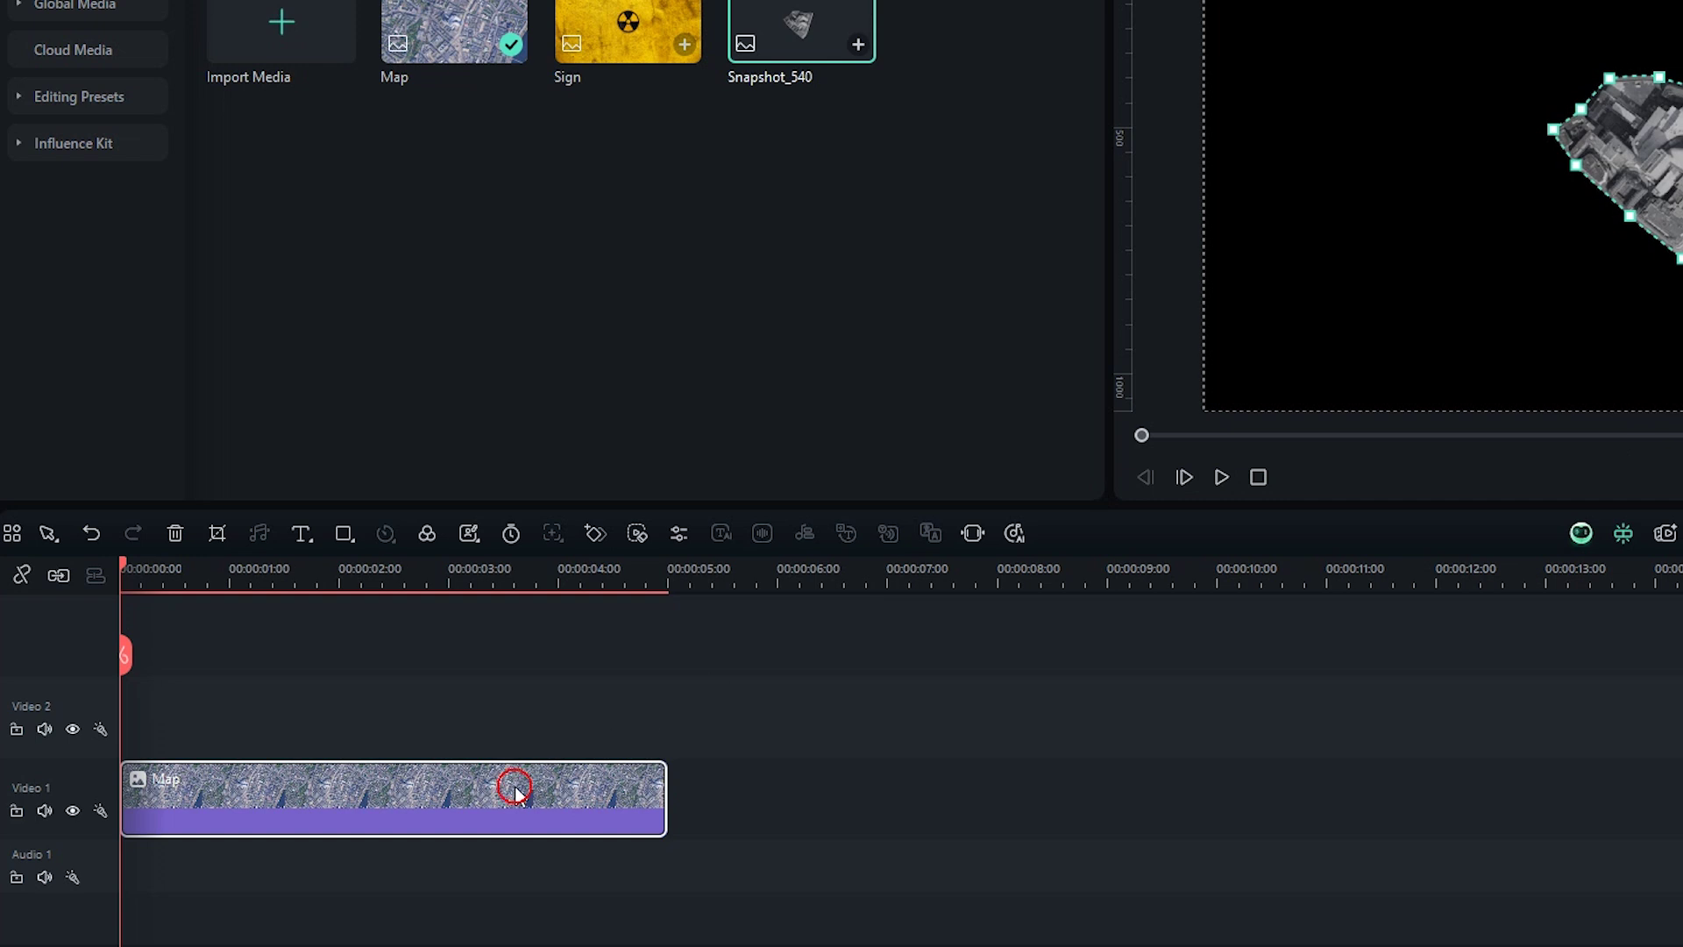
# Copy the Map clip onto Video 2 and enable Invert Mask on the copy.
pyautogui.moveTo(515, 793)
pyautogui.mouseDown()
pyautogui.moveTo(530, 757)
pyautogui.moveTo(497, 739)
pyautogui.mouseUp()
pyautogui.doubleClick(497, 738)
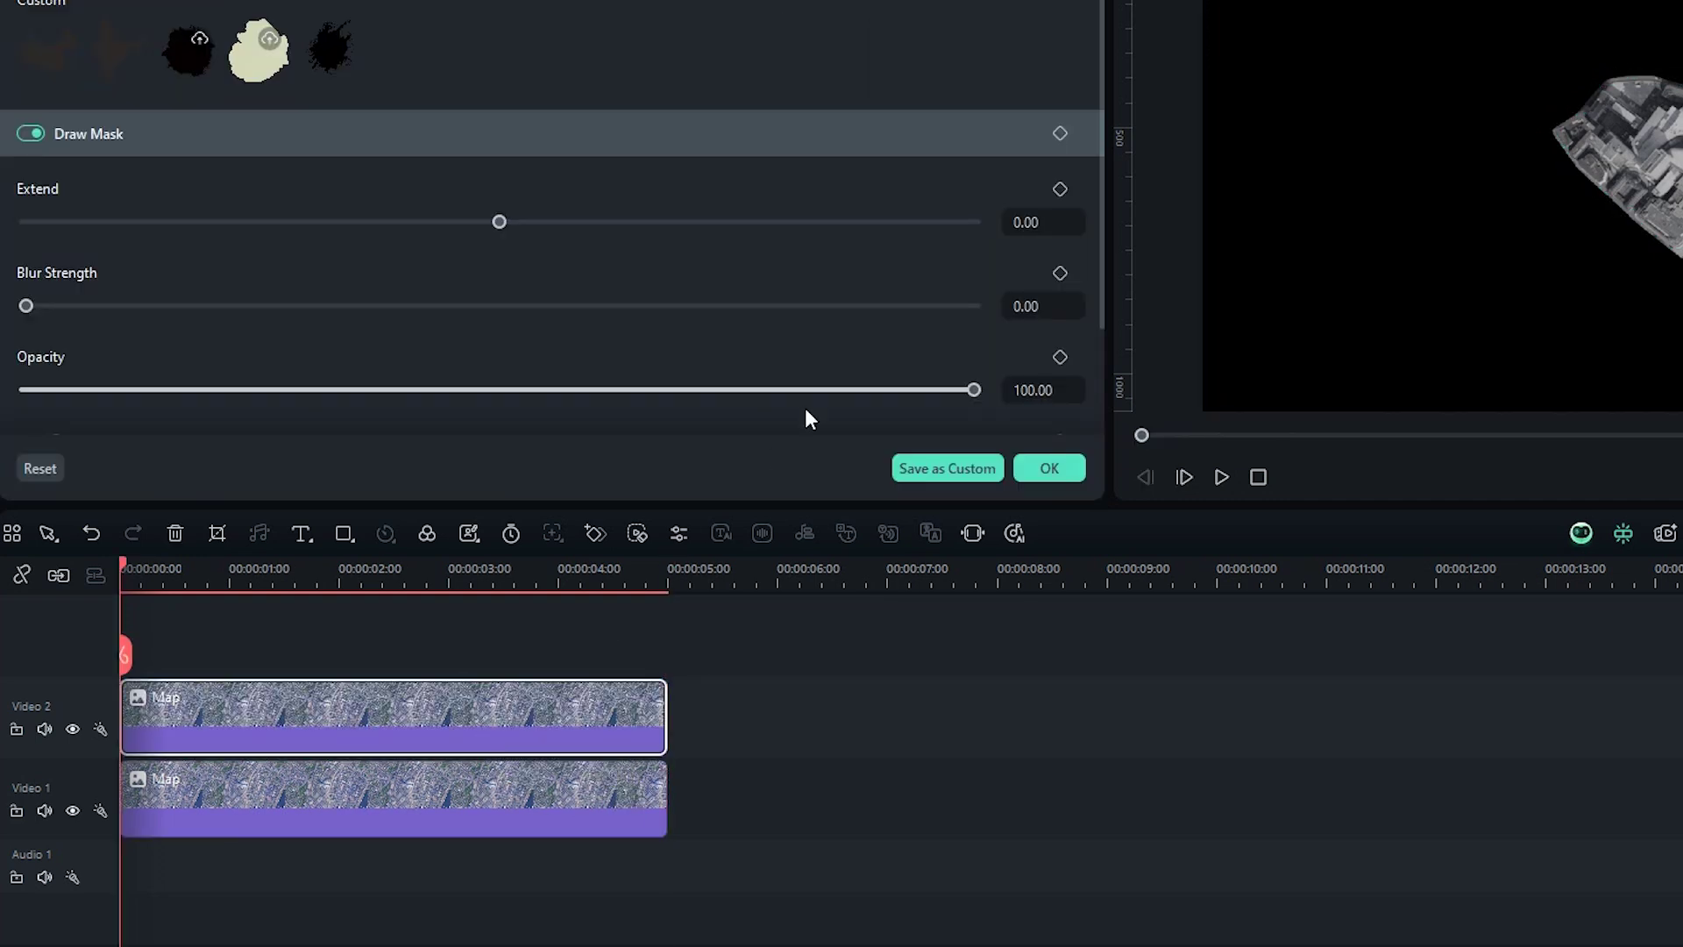
pyautogui.scroll(-3, 825, 386)
pyautogui.click(1068, 355)
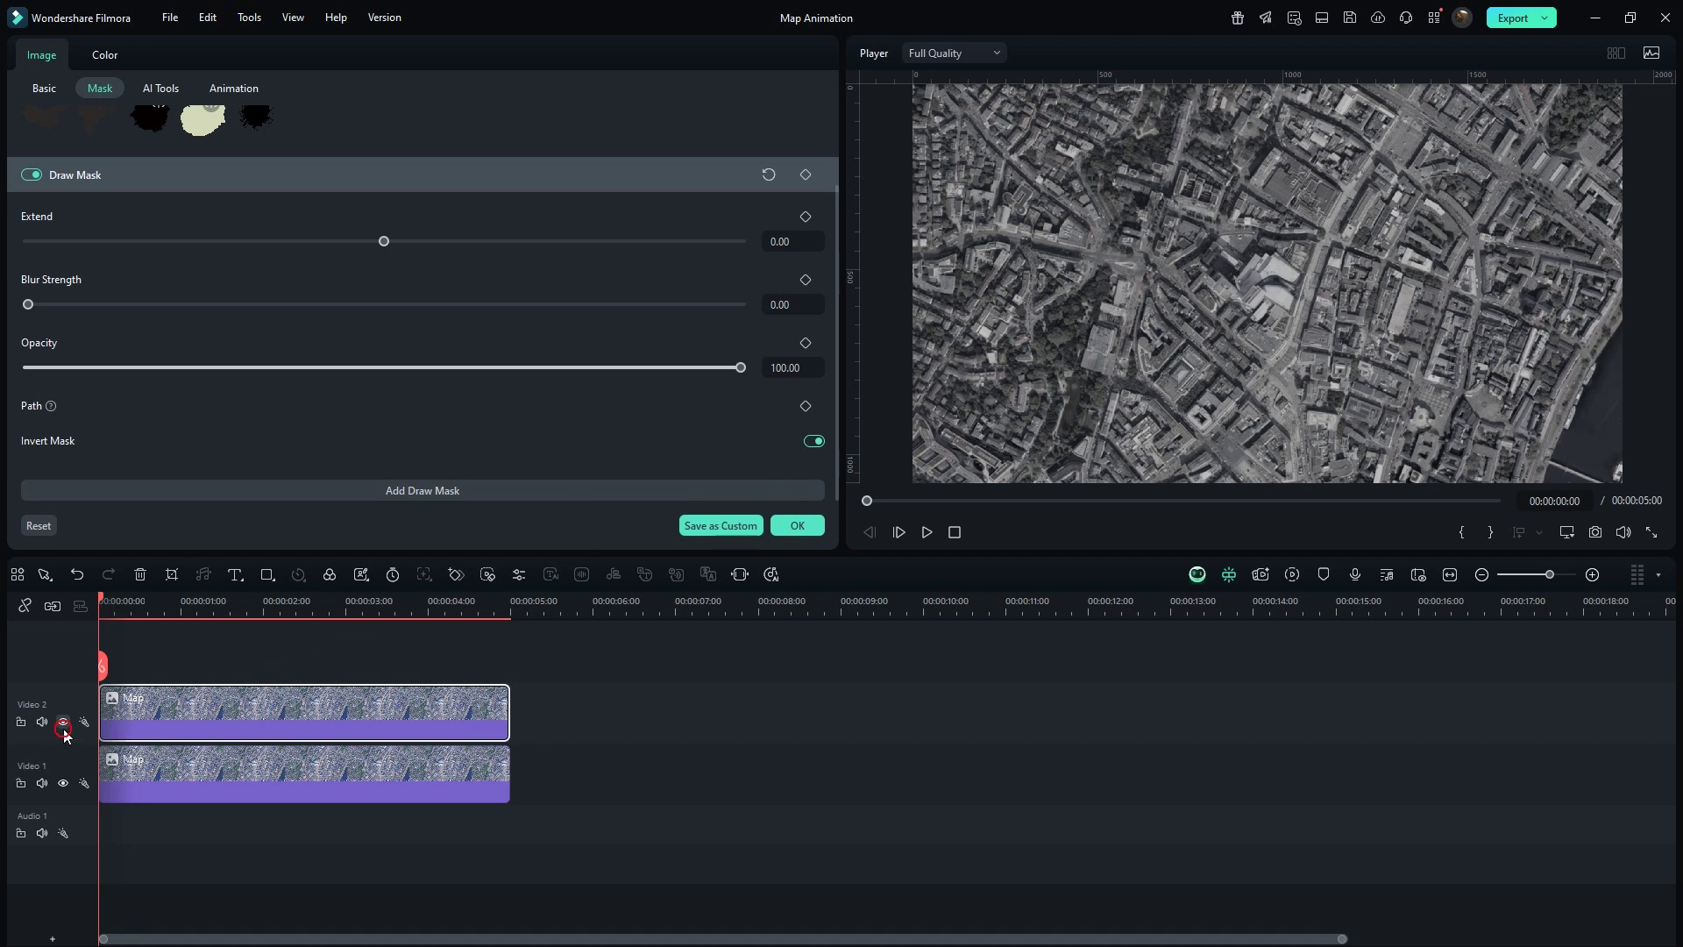
pyautogui.click(66, 724)
pyautogui.click(66, 724)
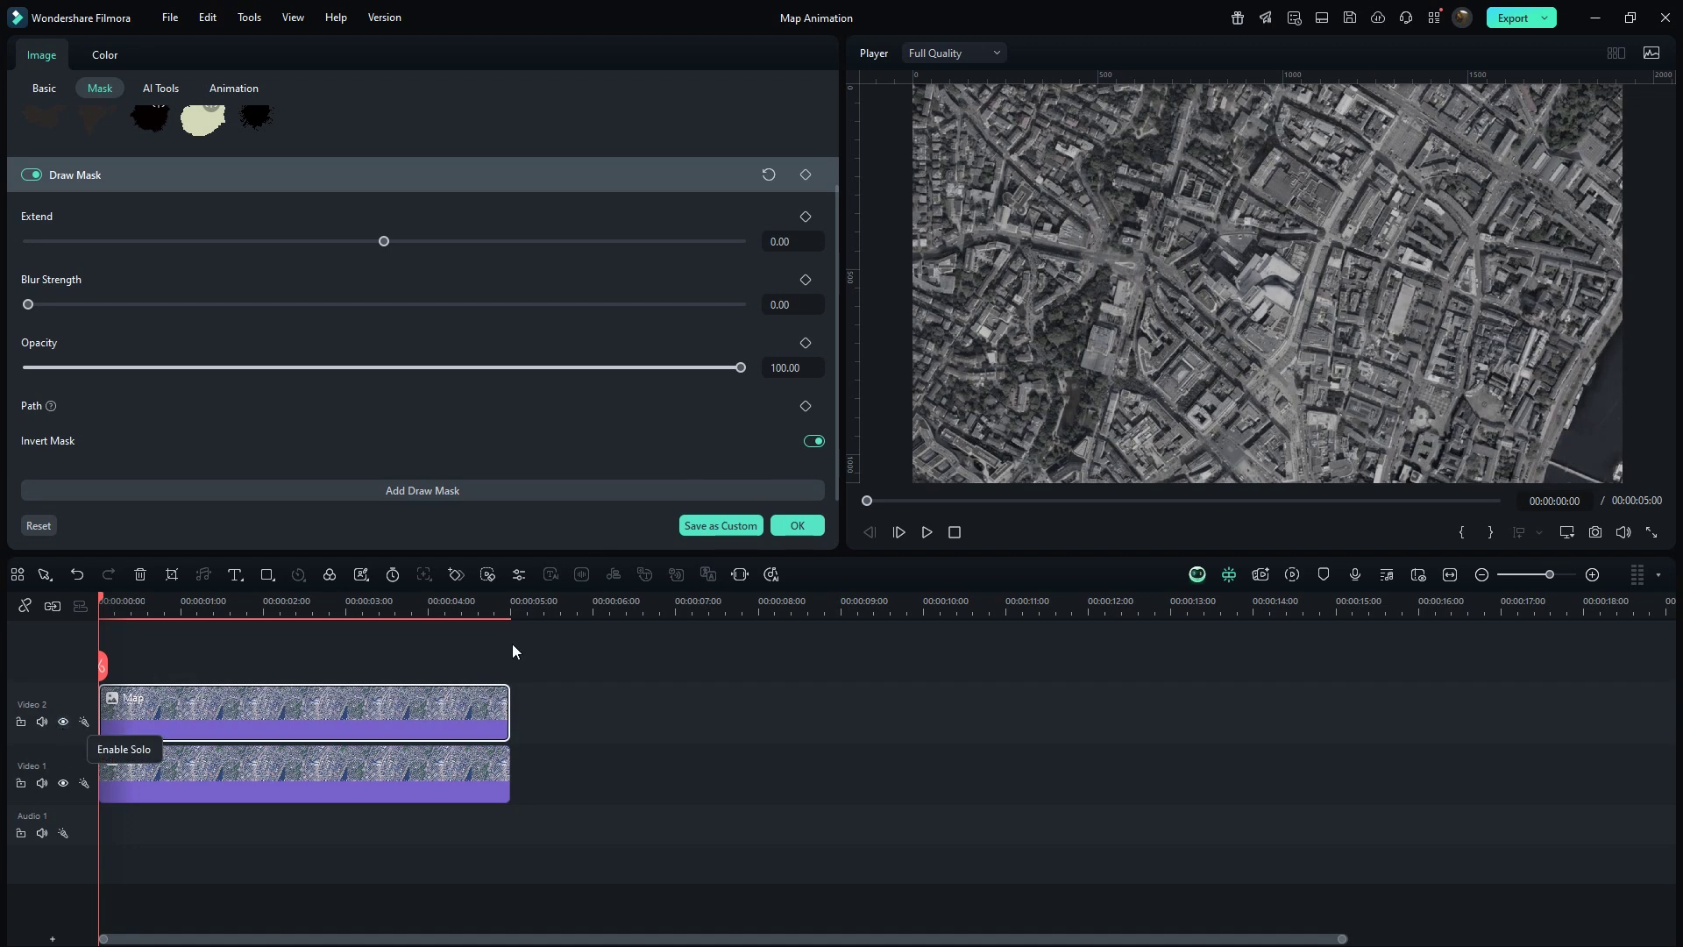
pyautogui.click(808, 528)
# Open the saved snapshot and quick-select the building cut-out area.
pyautogui.rightClick(601, 203)
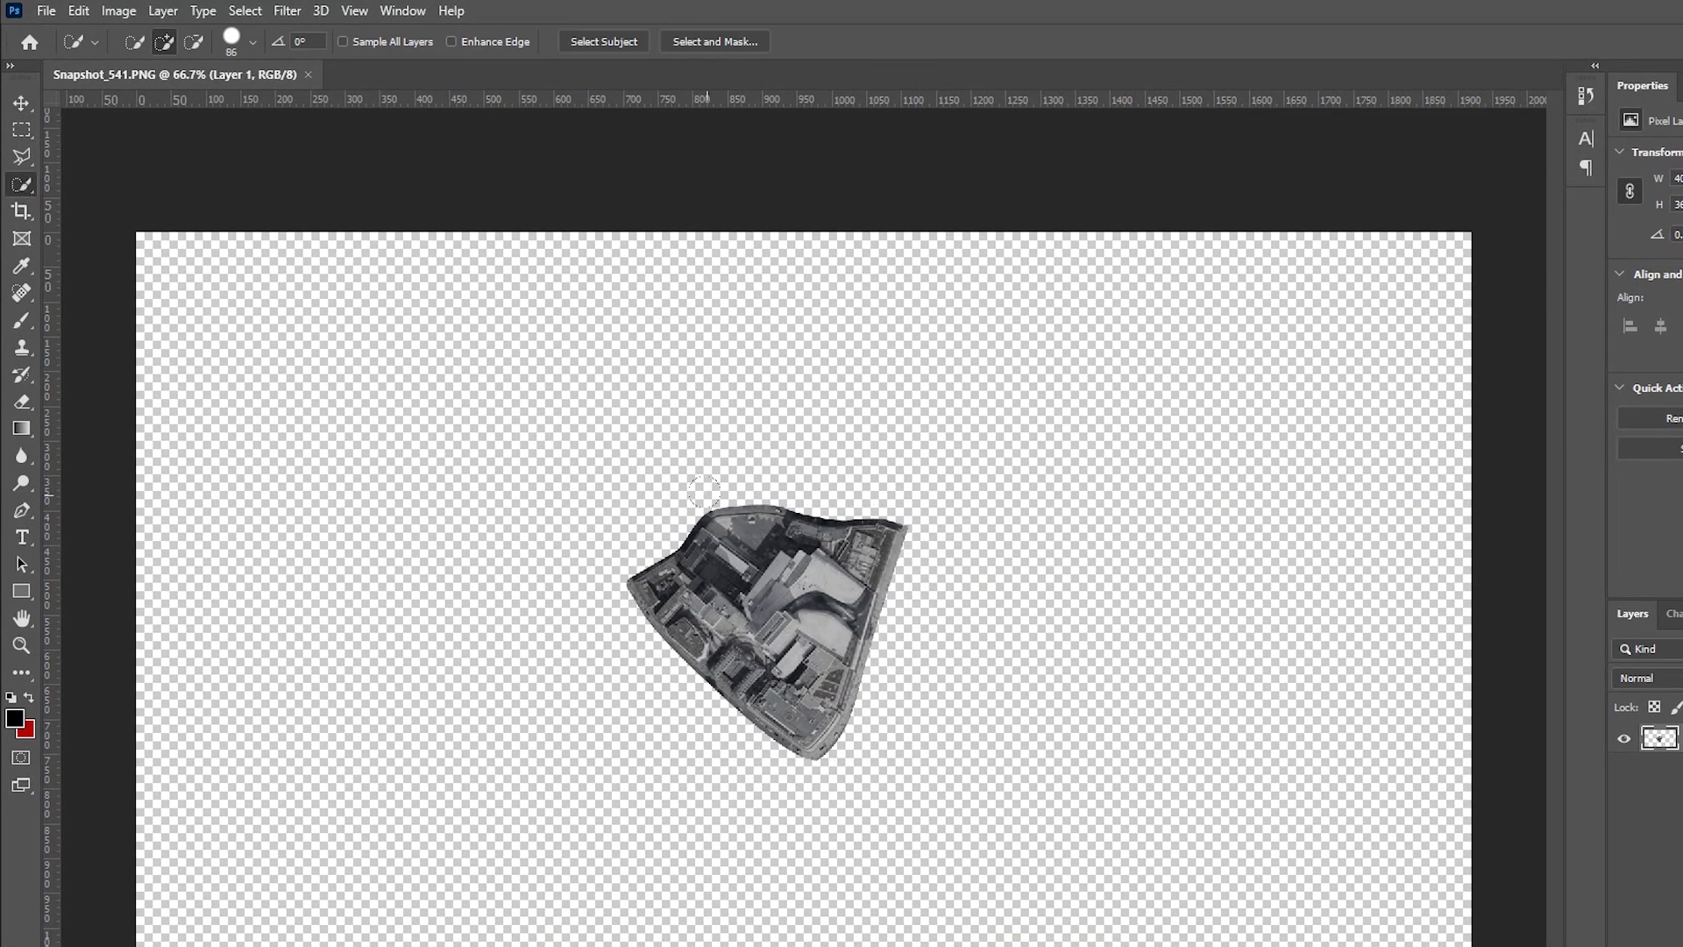
pyautogui.moveTo(704, 617); pyautogui.dragTo(739, 717)
pyautogui.moveTo(868, 623); pyautogui.dragTo(872, 621)
# On a new layer, stroke the selection 6 px red ff0000 outside, then hide Layer 1.
pyautogui.click(1539, 936)
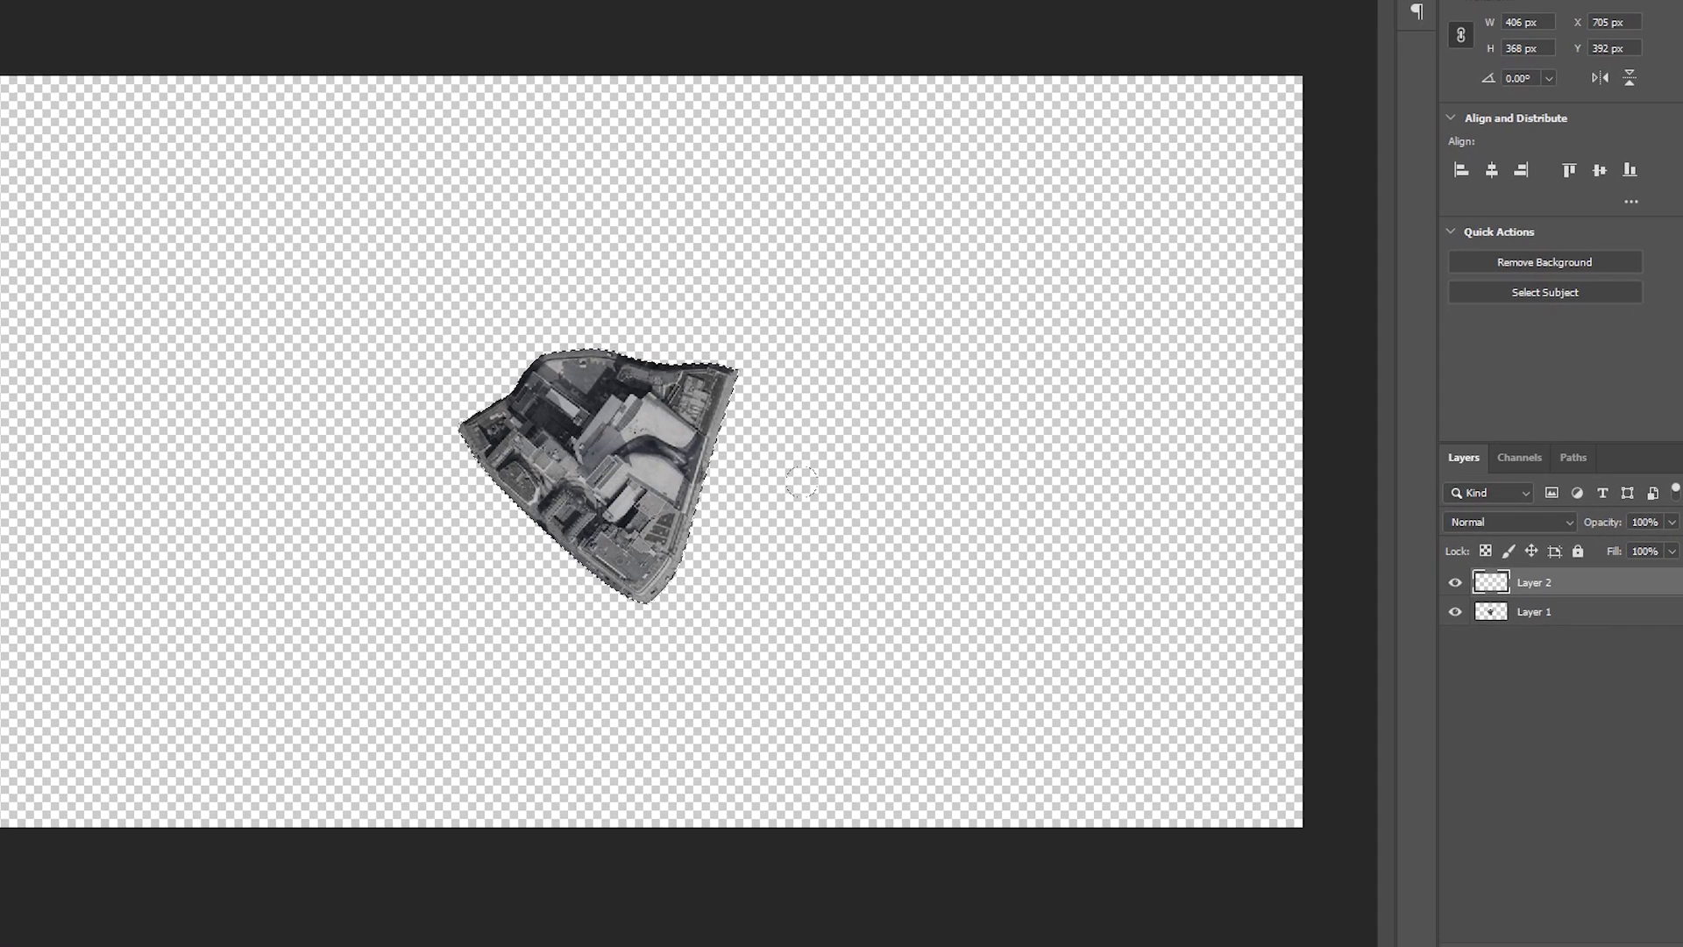
pyautogui.rightClick(483, 443)
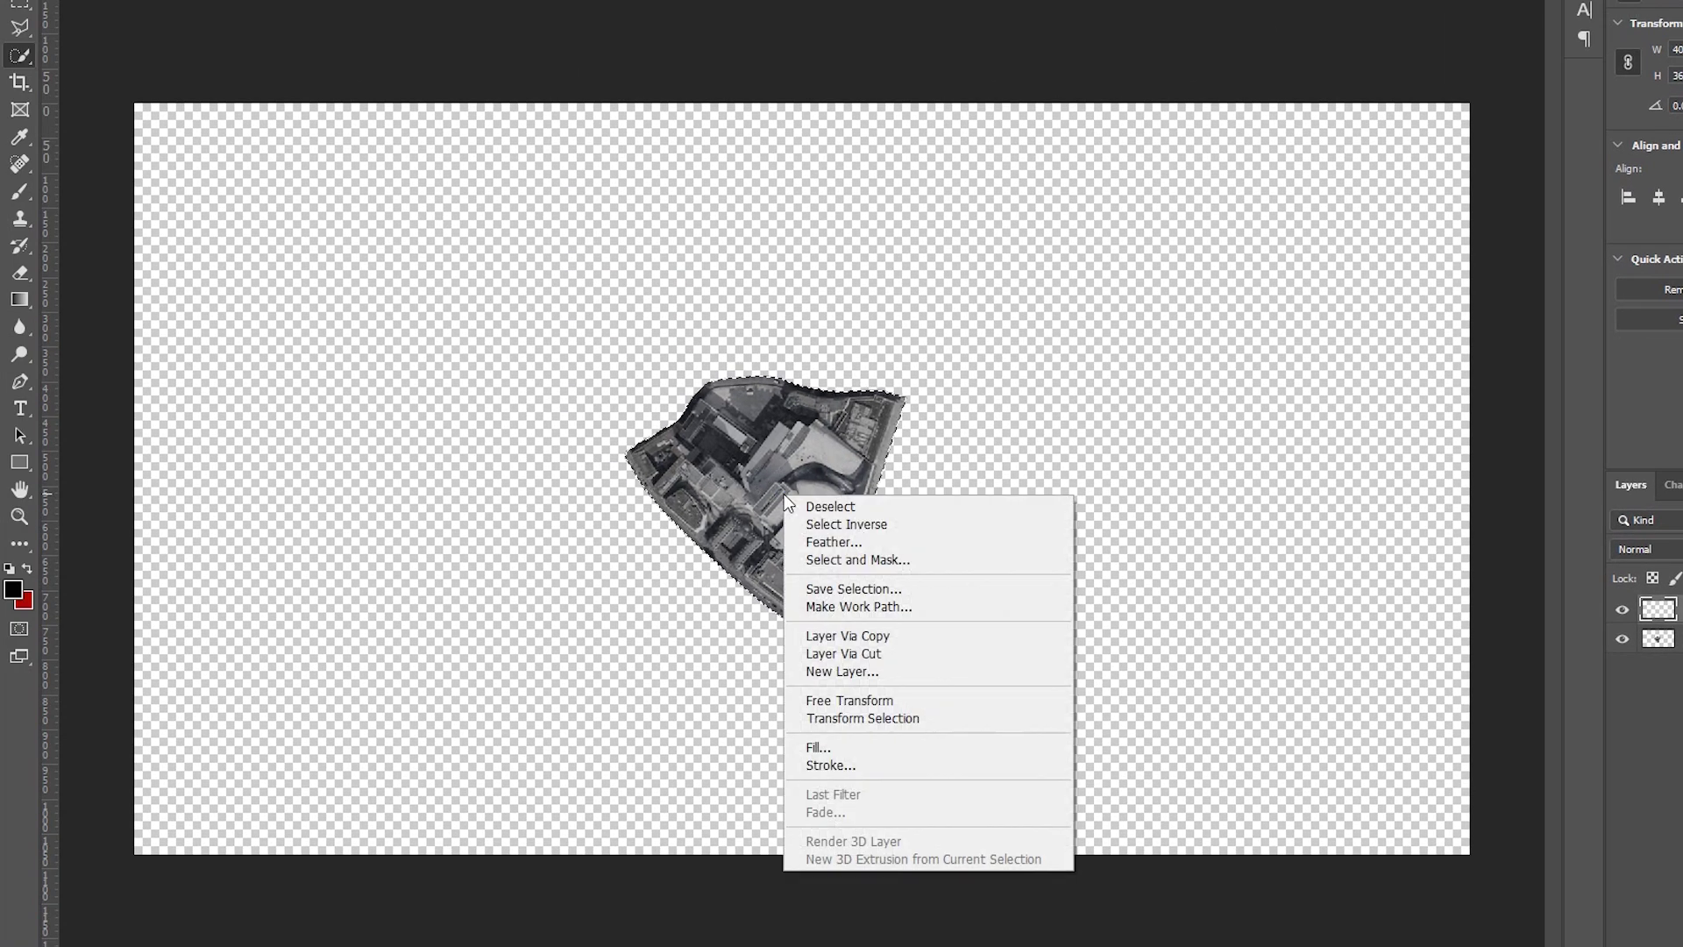
pyautogui.click(830, 764)
pyautogui.click(924, 201)
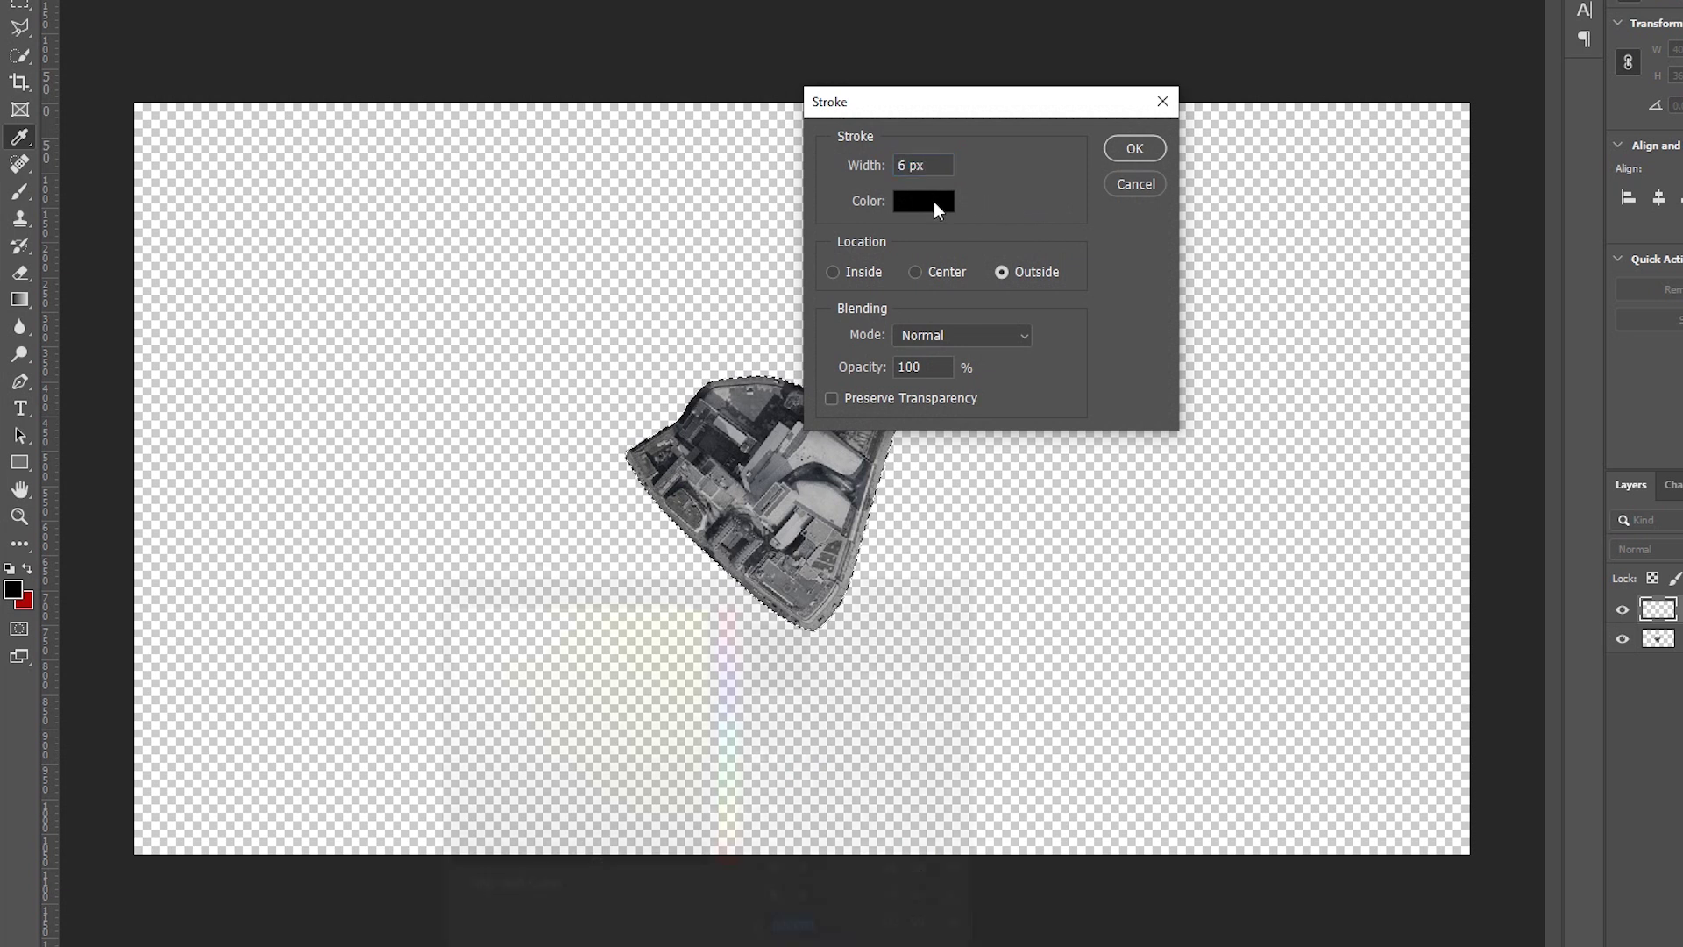
pyautogui.click(731, 605)
pyautogui.click(706, 605)
pyautogui.click(916, 594)
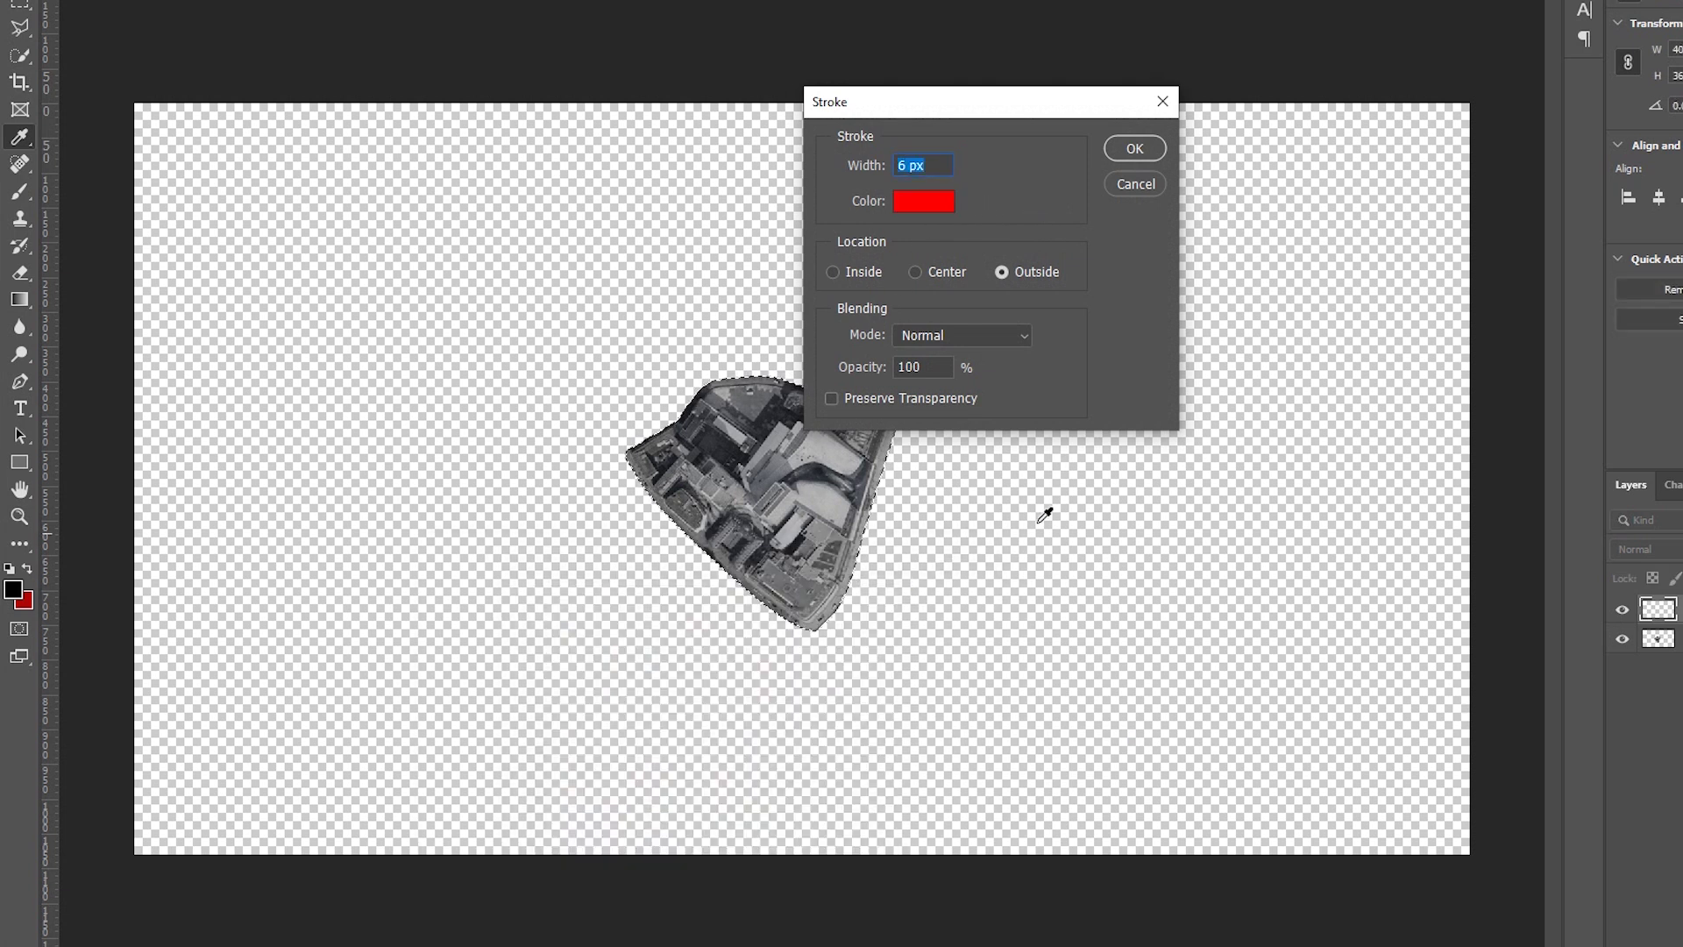
pyautogui.click(1134, 149)
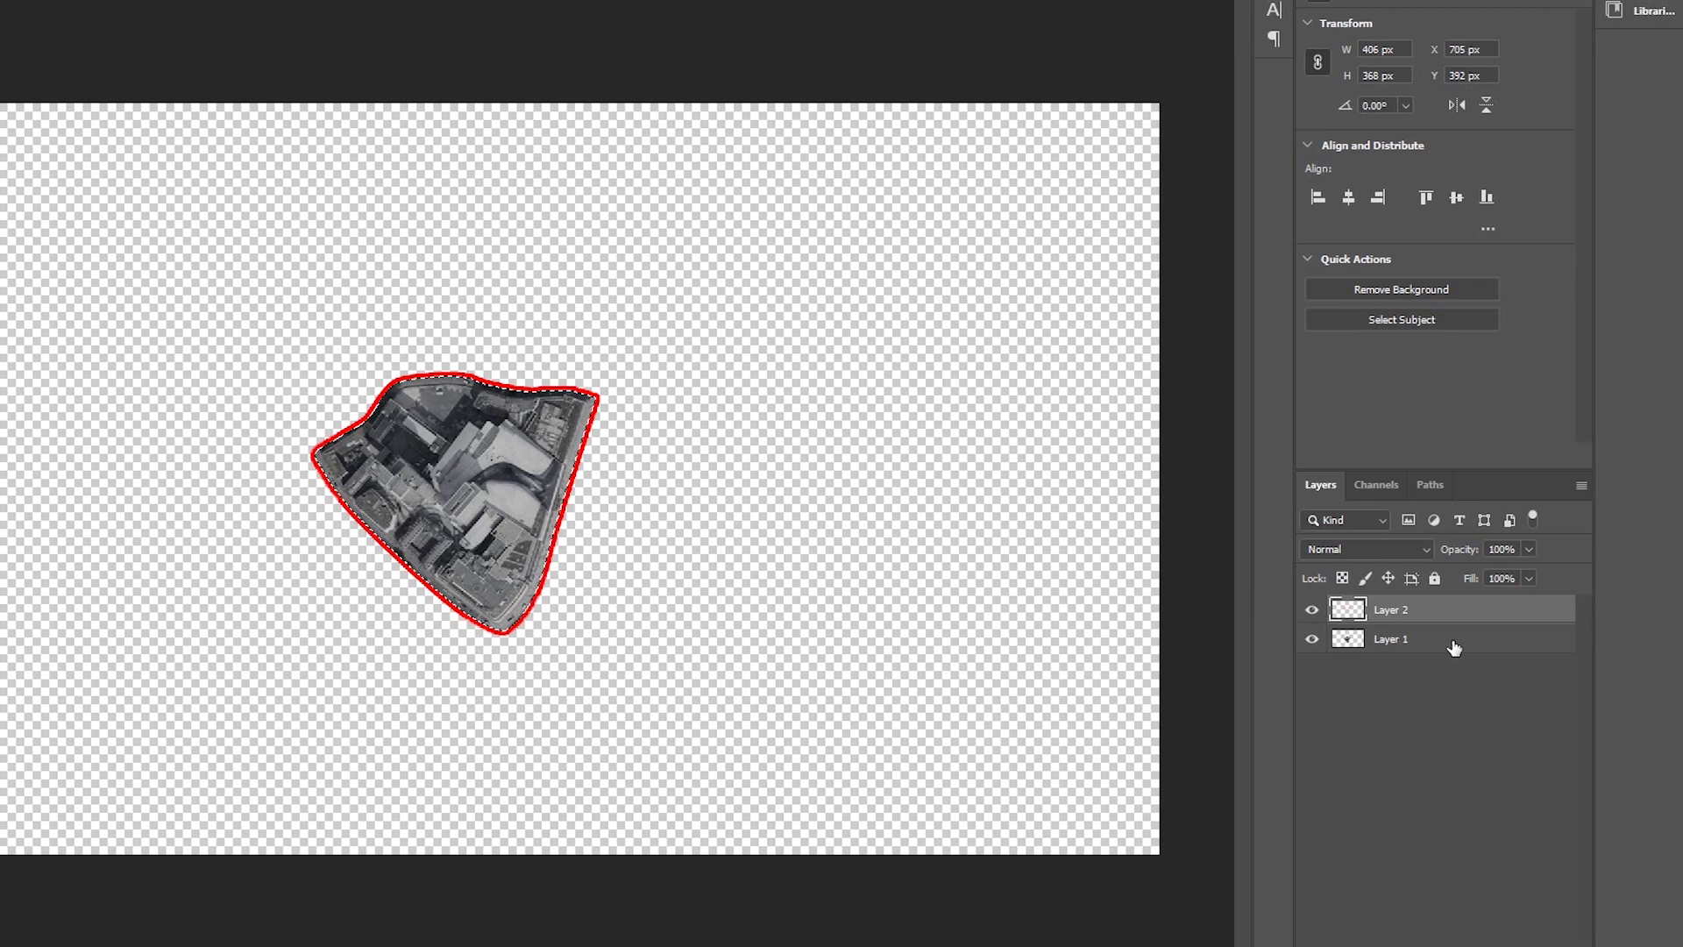
pyautogui.click(1676, 641)
pyautogui.click(1313, 639)
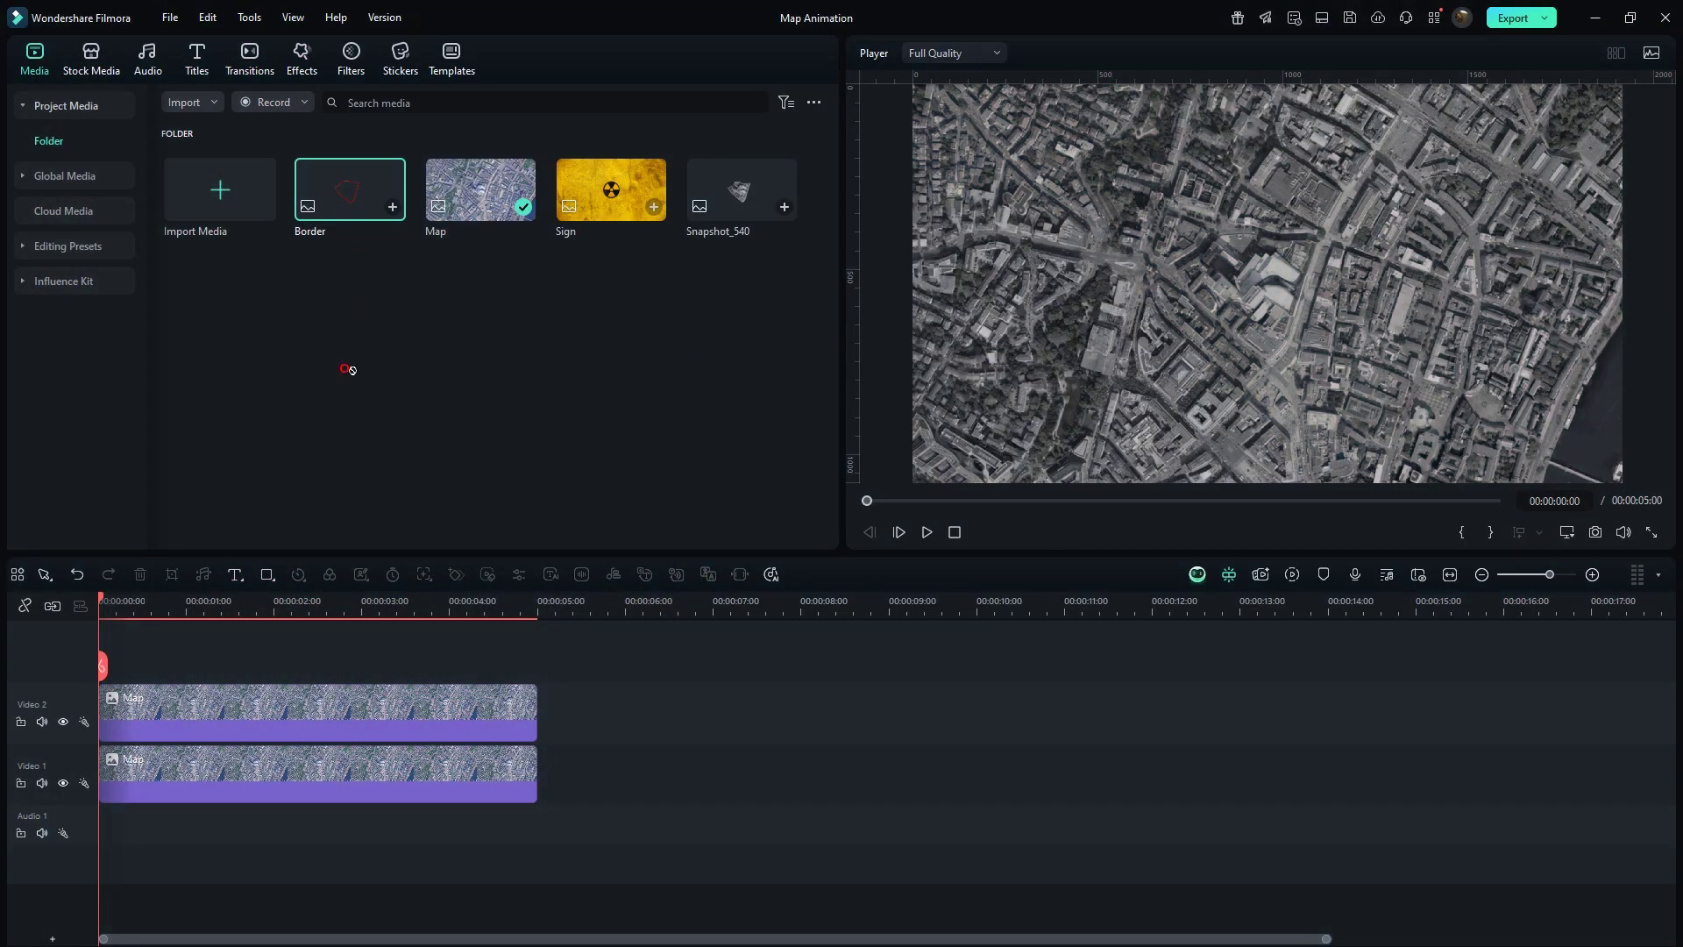
# Put Border on a new top track with a Linear mask and make it compound clip Border1.
pyautogui.moveTo(345, 368); pyautogui.dragTo(88, 667)
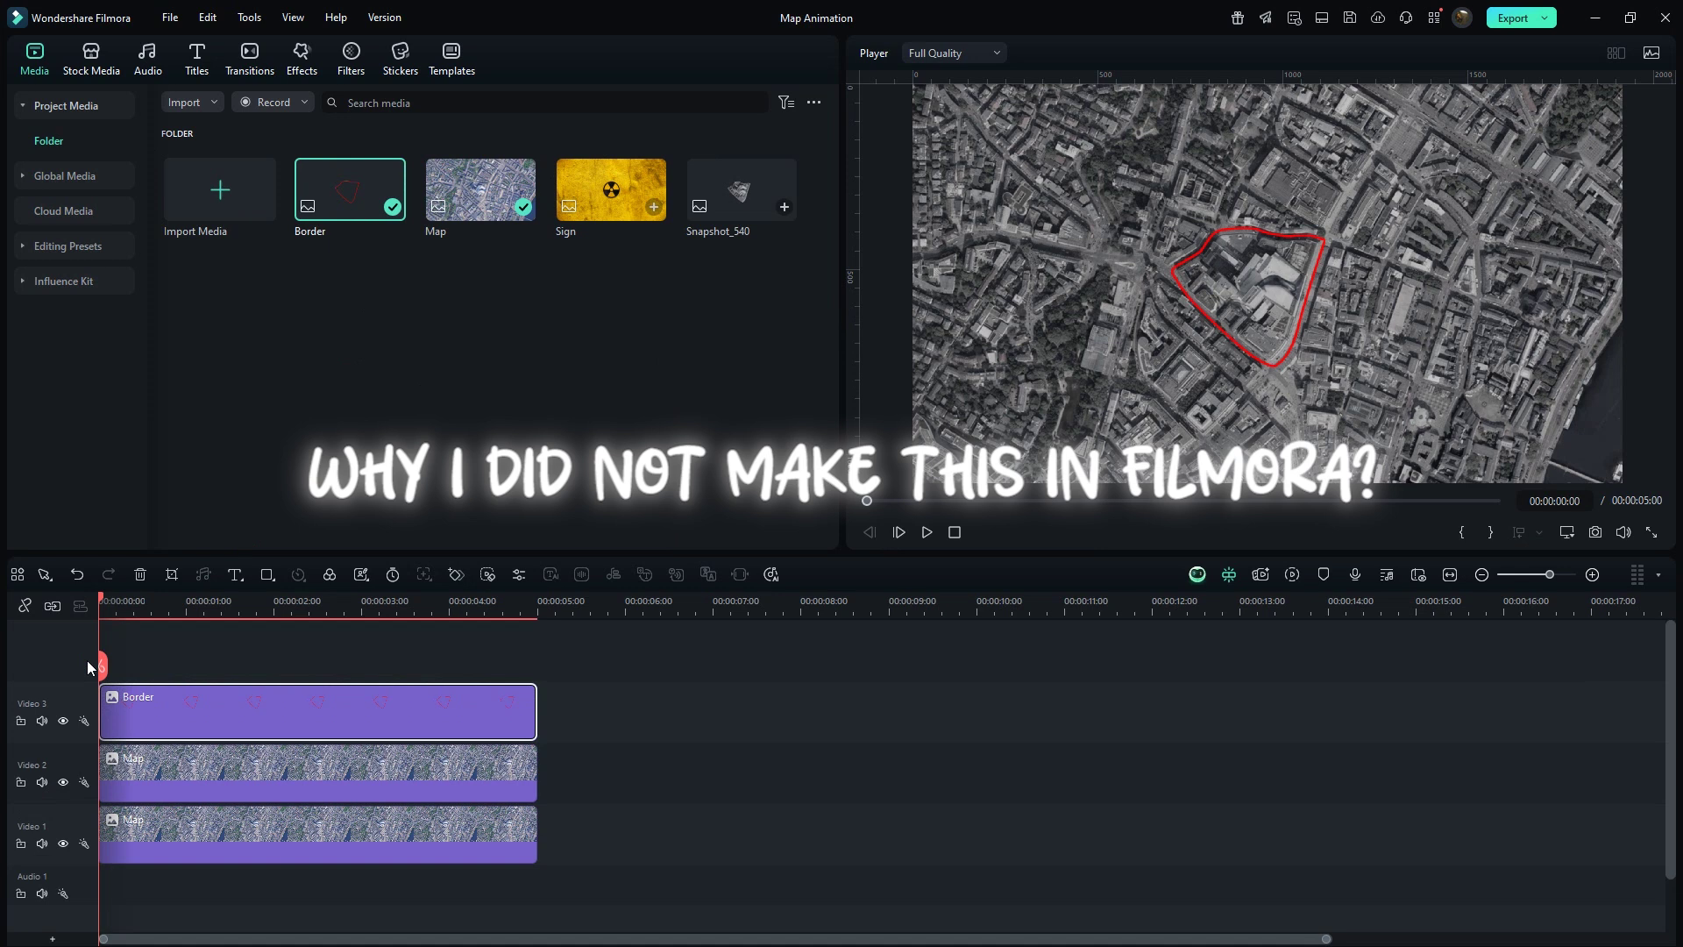
pyautogui.doubleClick(261, 714)
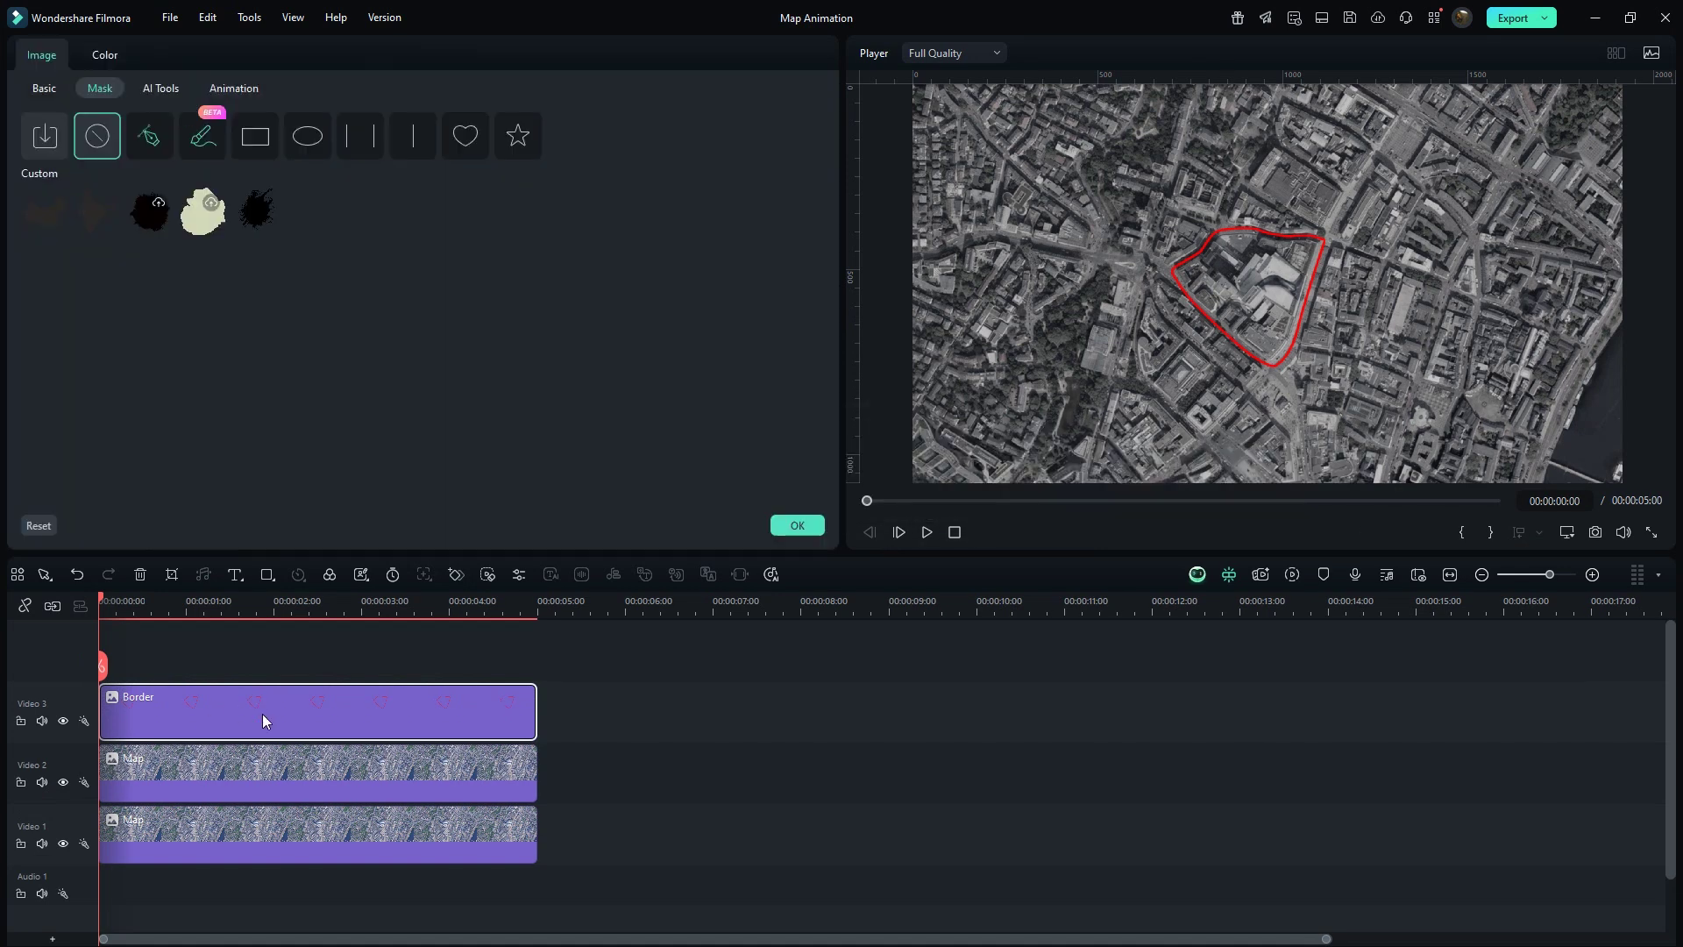
pyautogui.click(421, 147)
pyautogui.rightClick(338, 697)
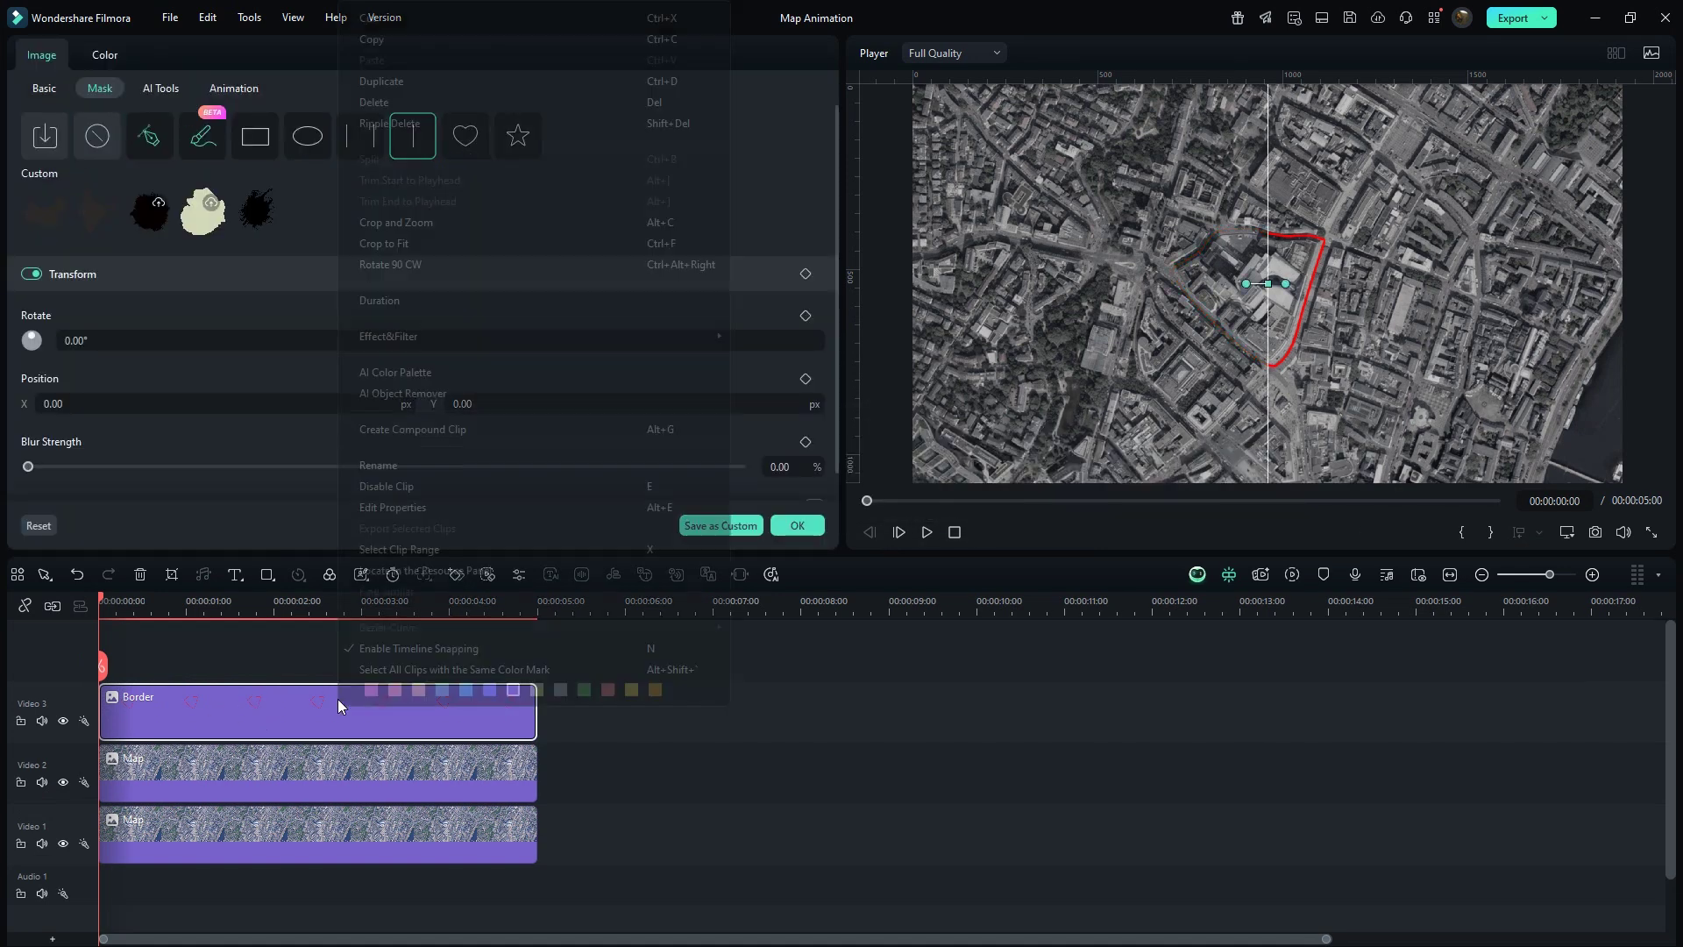
pyautogui.click(407, 431)
pyautogui.write('Border1')
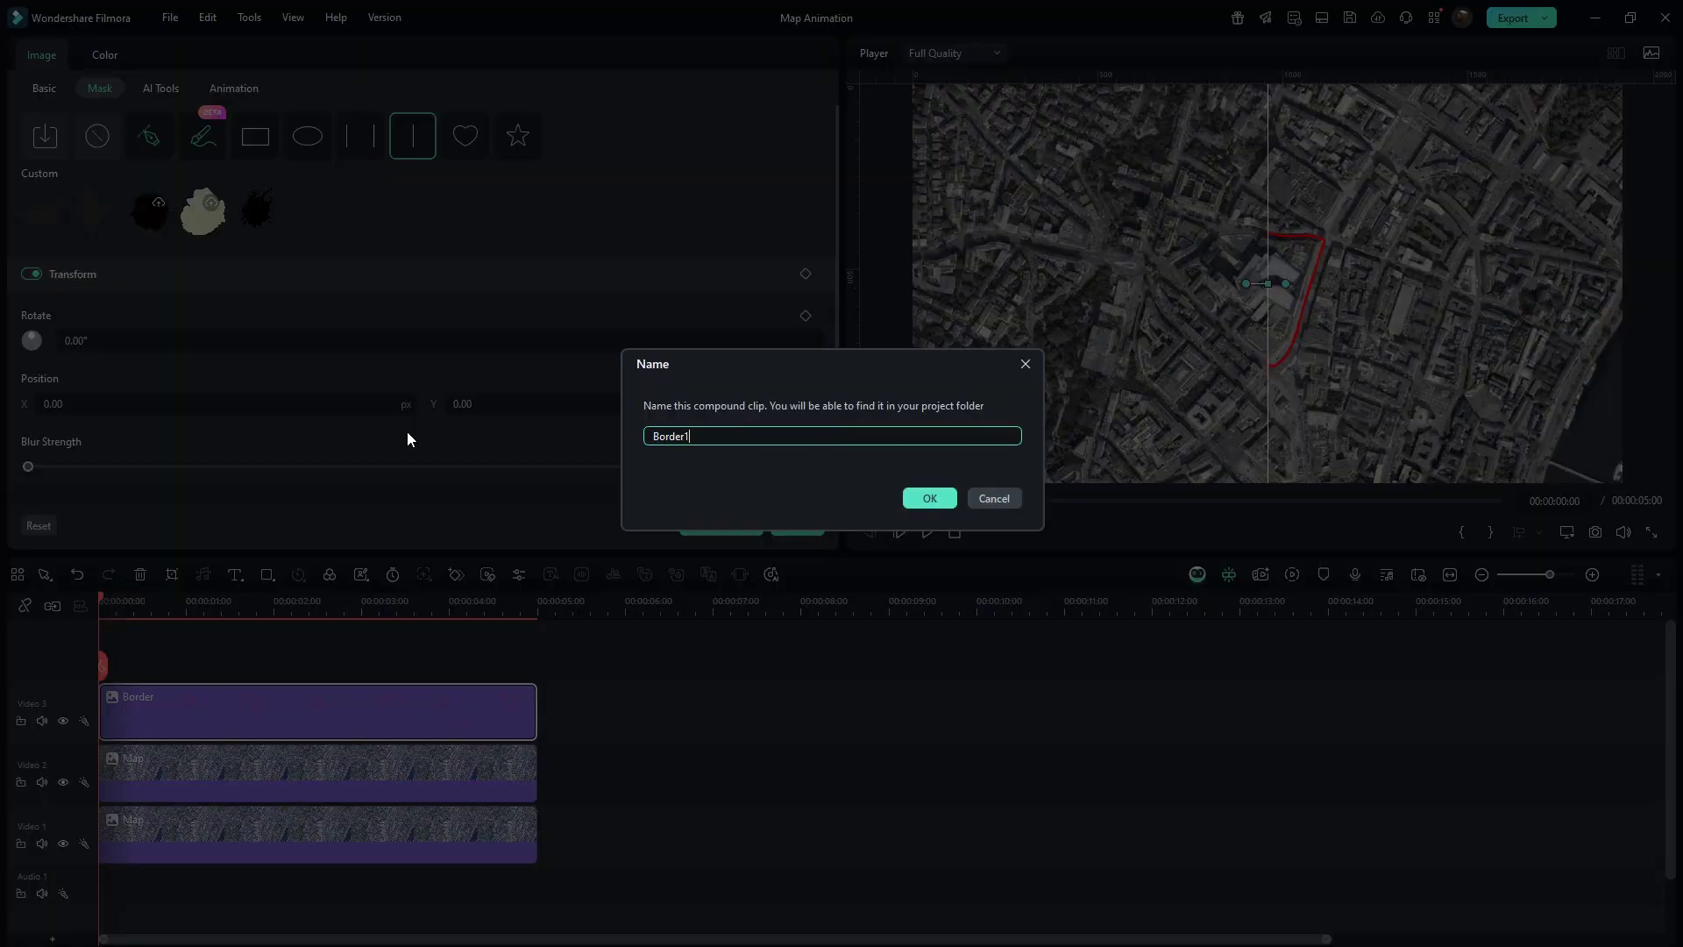
pyautogui.press('Return')
# Give Border1 a Linear mask with Rotate keyframes of 180° at 0:00 and 360° at 0:15.
pyautogui.doubleClick(331, 711)
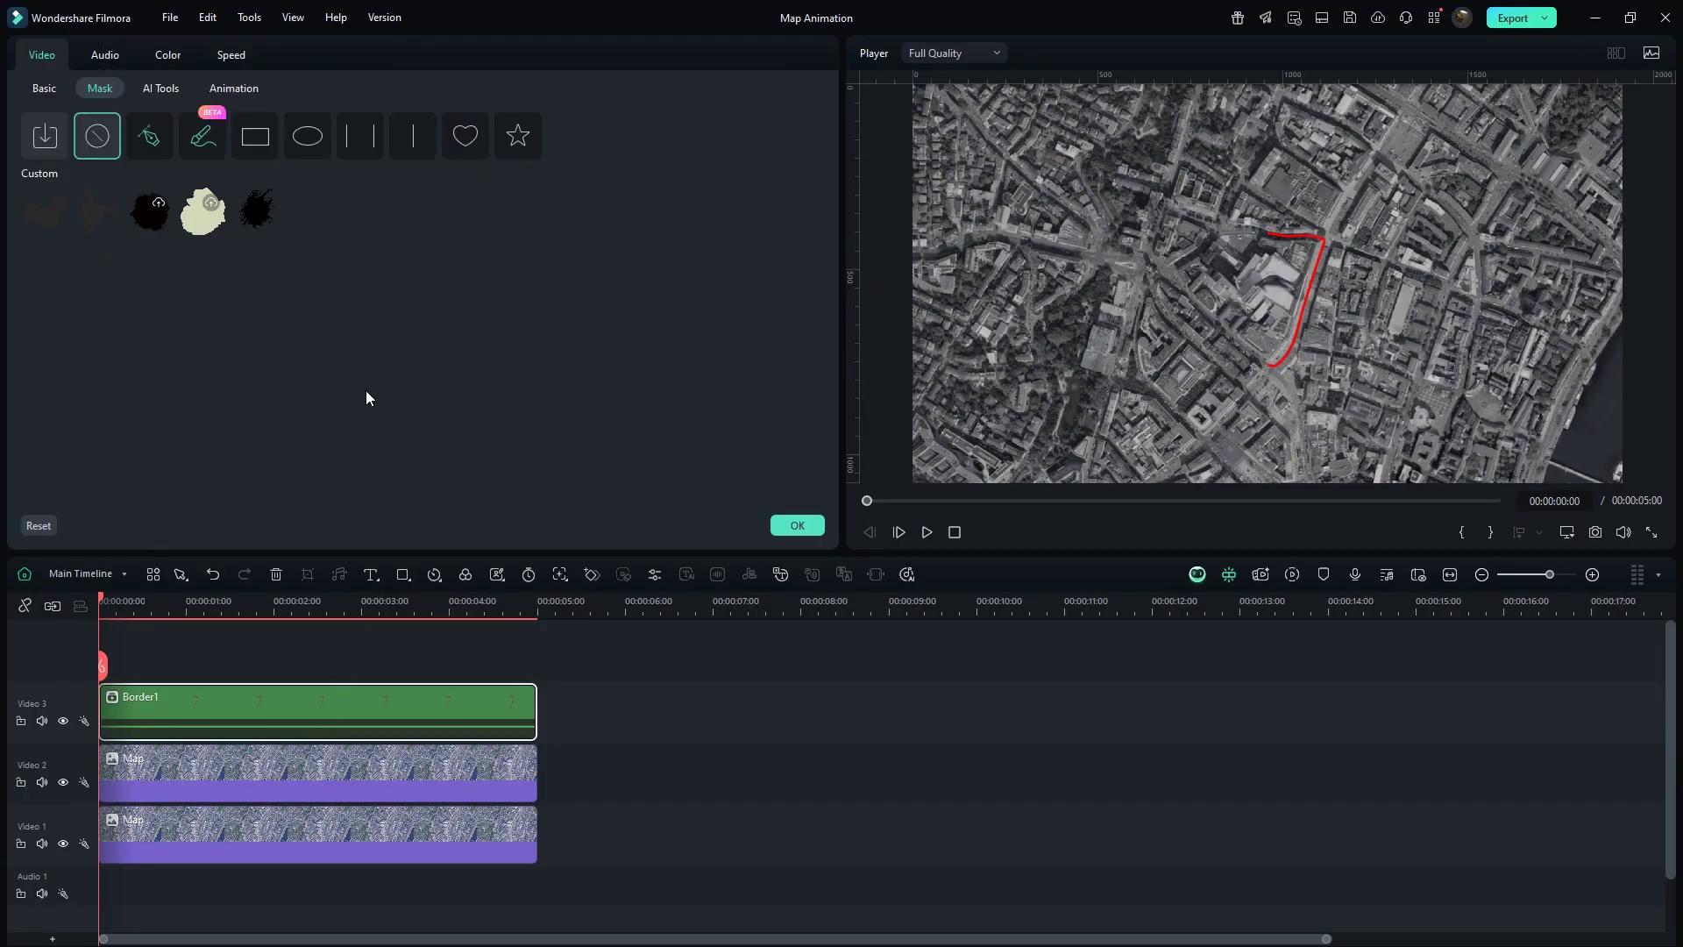
pyautogui.click(414, 151)
pyautogui.click(807, 316)
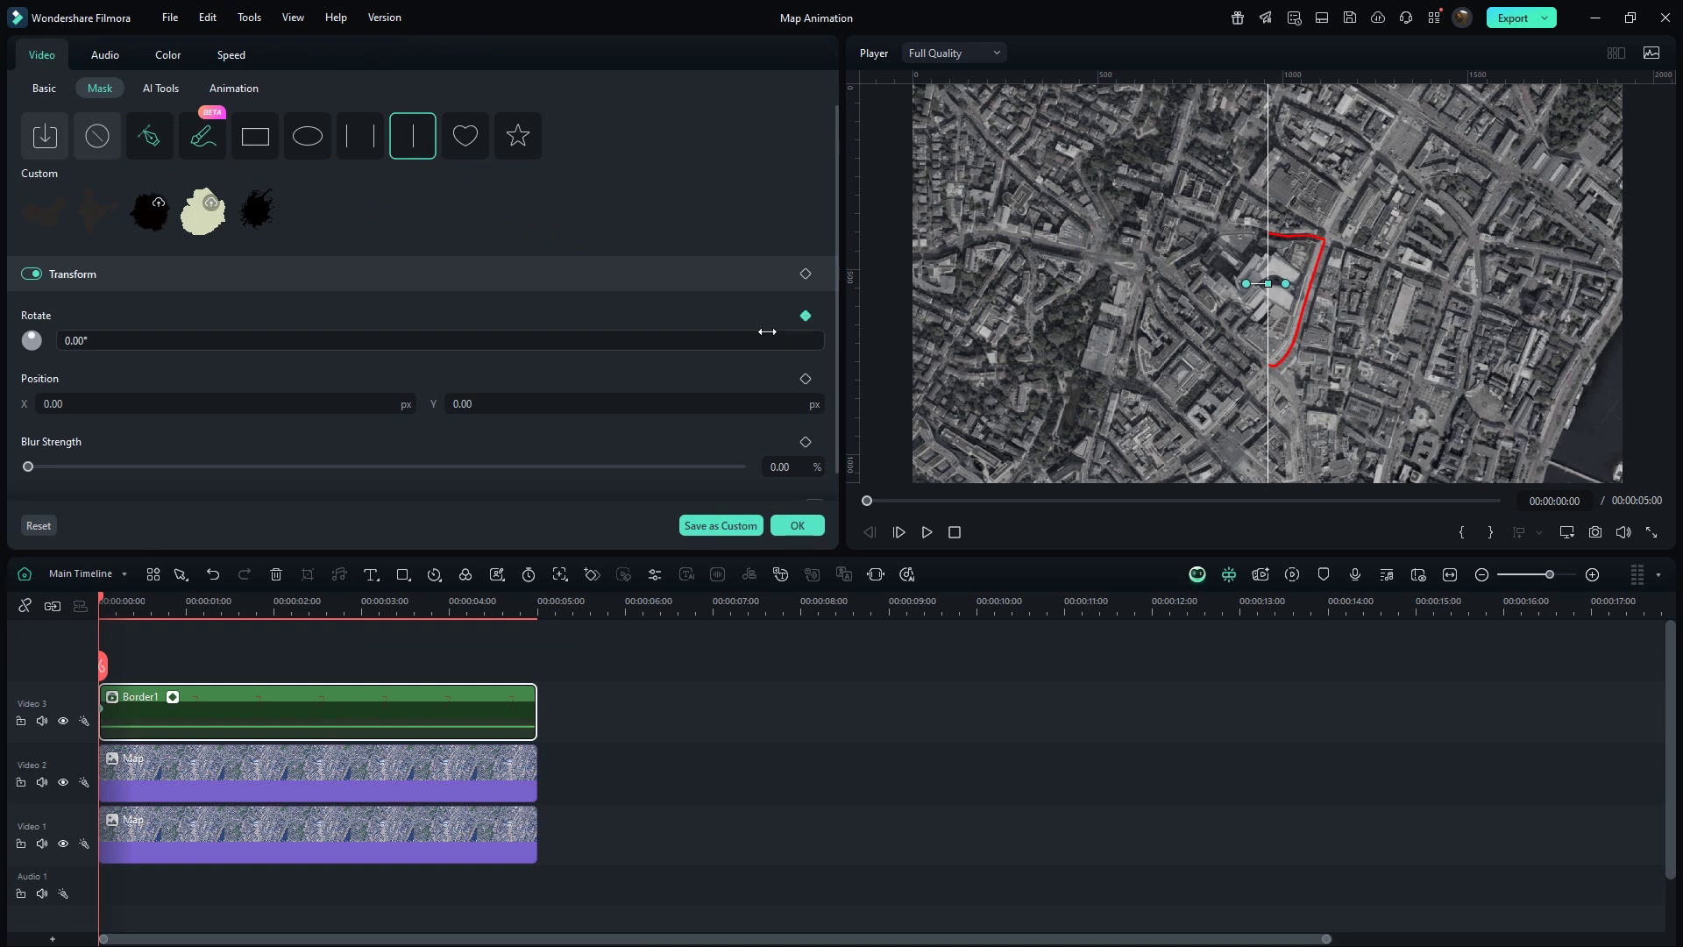
pyautogui.click(755, 339)
pyautogui.write('180')
pyautogui.press('Return')
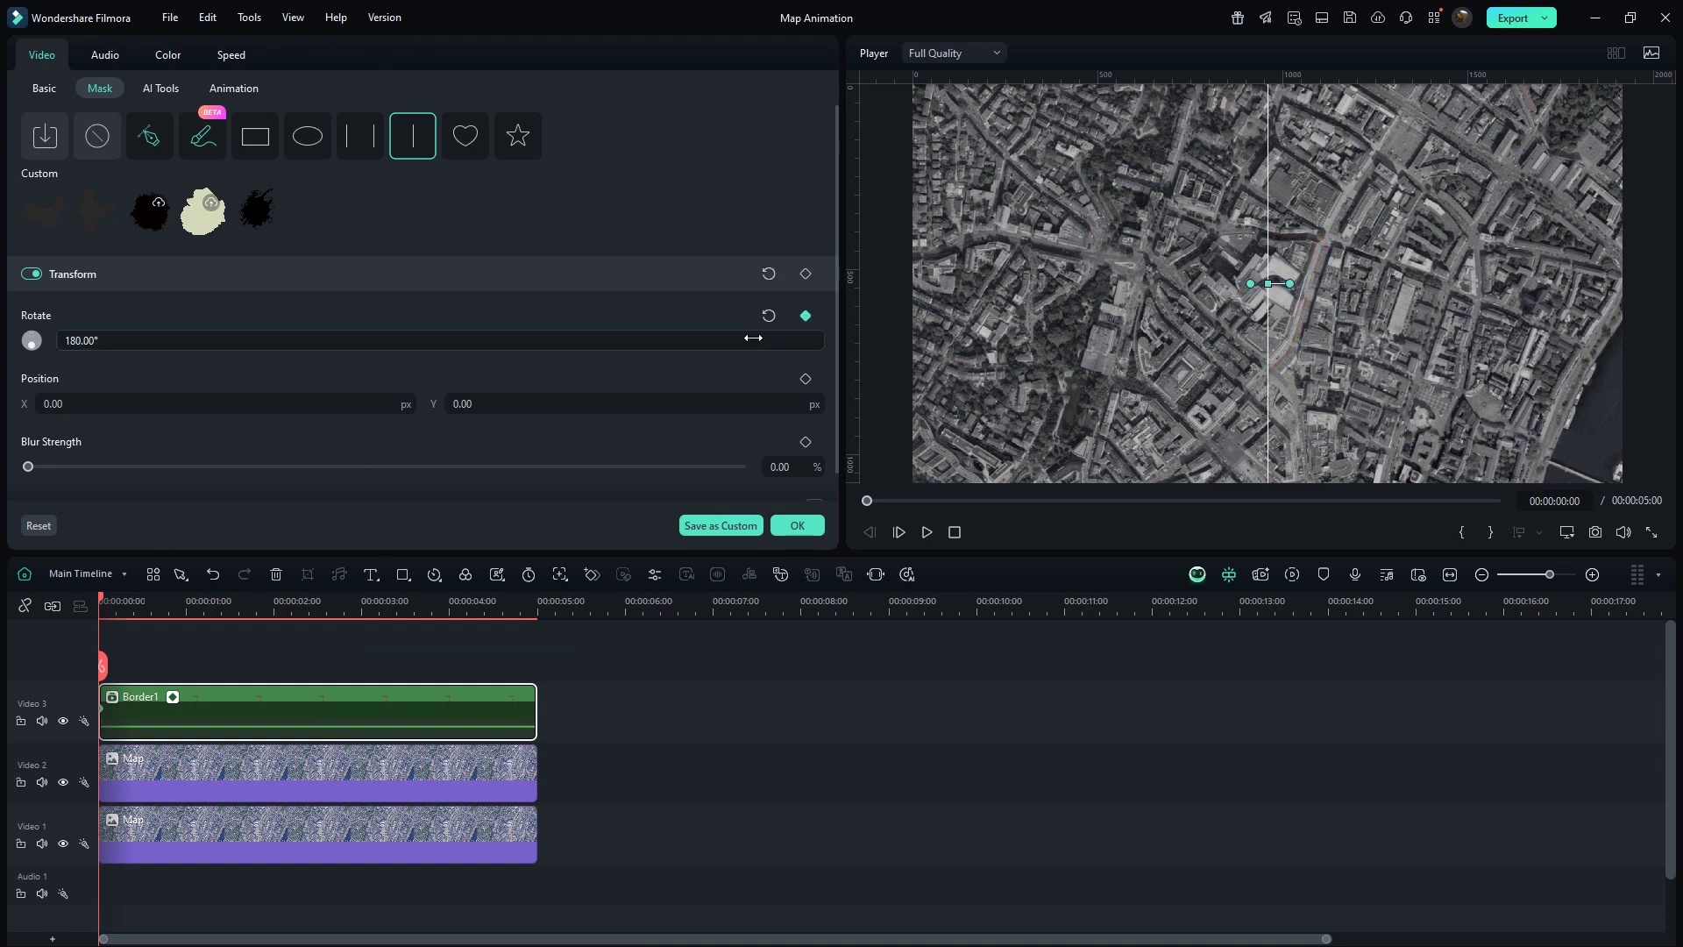
pyautogui.moveTo(105, 597); pyautogui.dragTo(155, 597)
pyautogui.click(258, 337)
pyautogui.write('3')
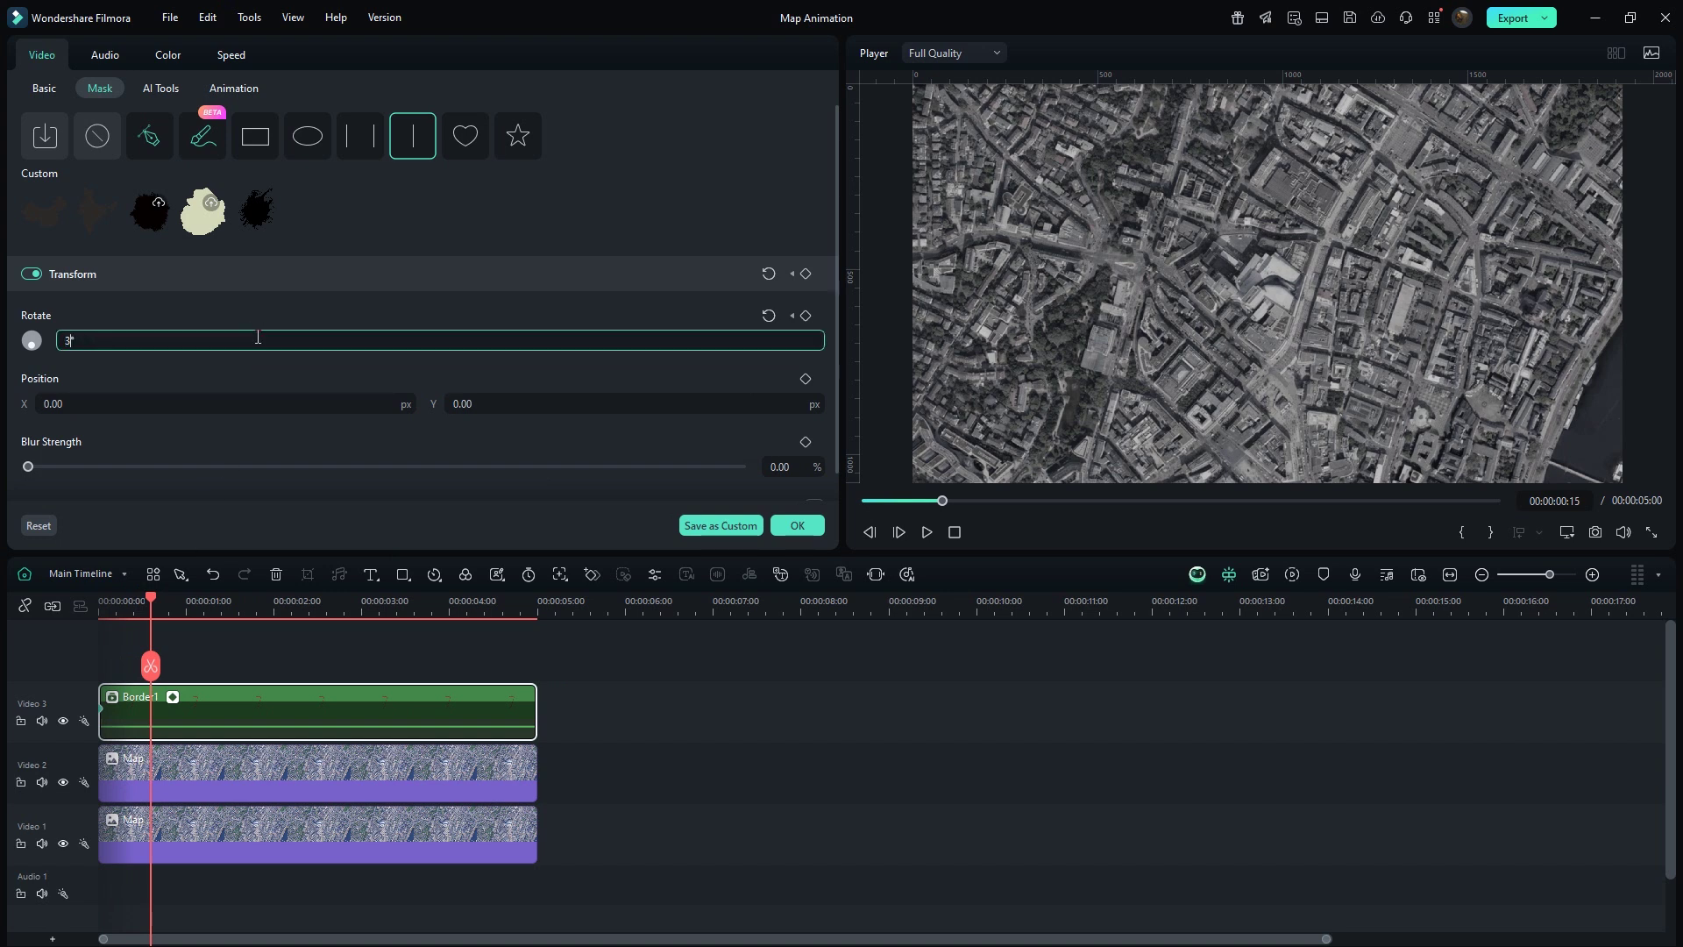
pyautogui.write('60')
pyautogui.press('Return')
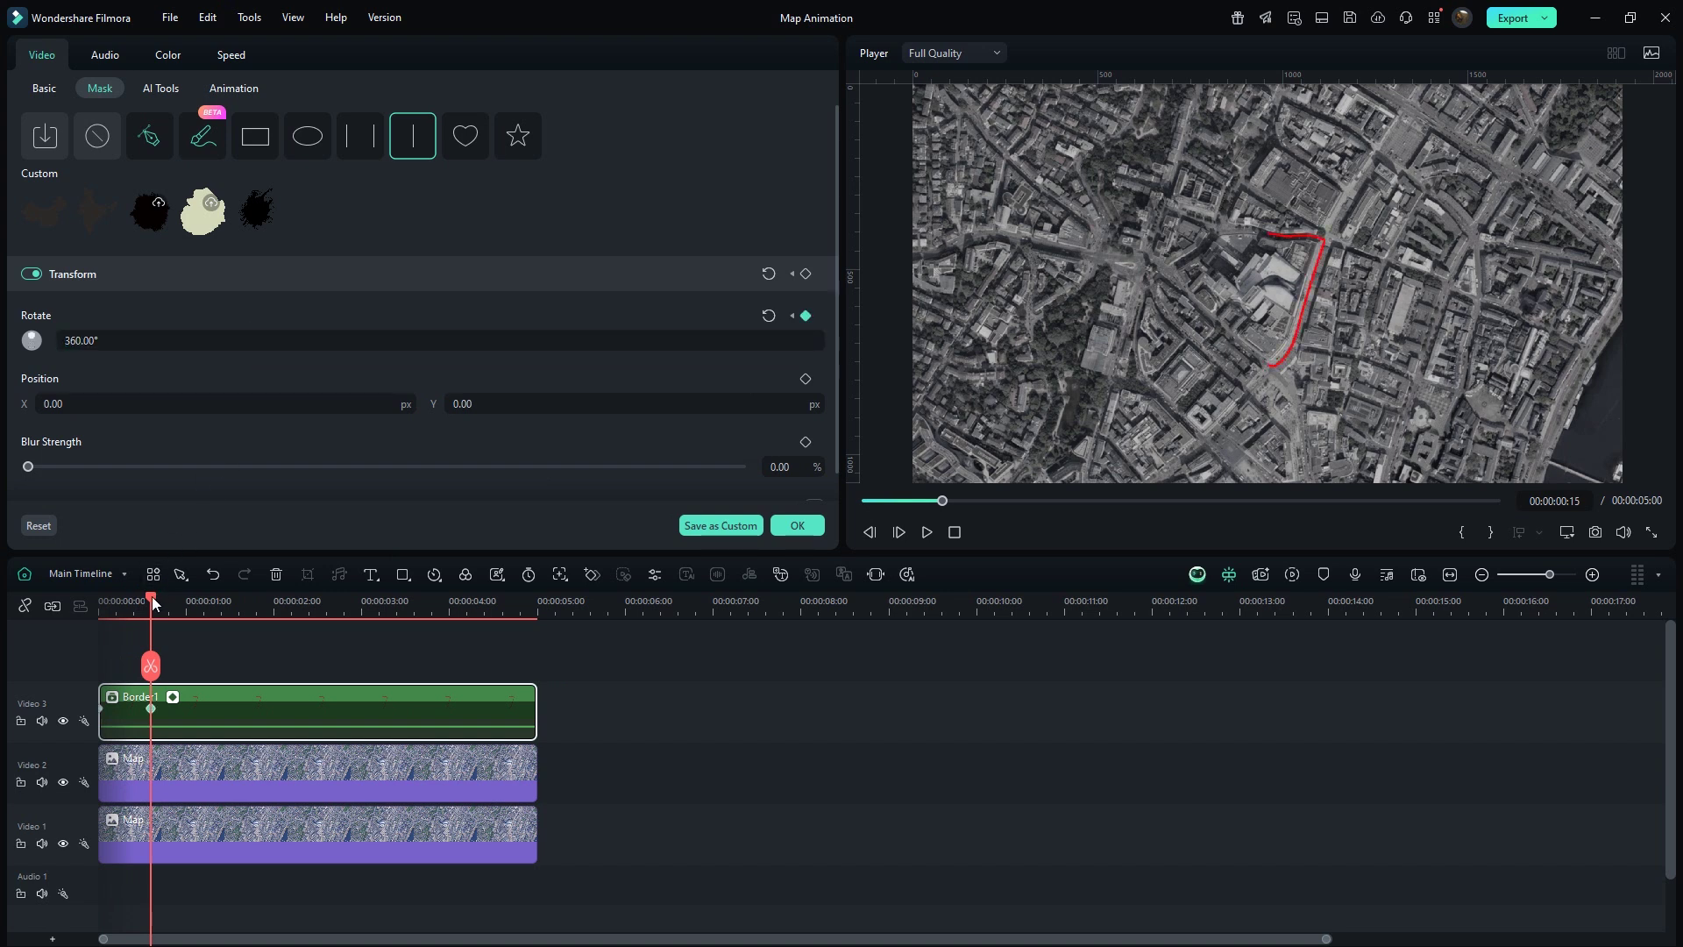
pyautogui.moveTo(151, 597)
pyautogui.mouseDown()
pyautogui.moveTo(97, 607)
pyautogui.moveTo(176, 603)
pyautogui.mouseUp()
pyautogui.press('Escape')
# Add another Border clip with a 180° Linear mask and make it compound clip Border2.
pyautogui.moveTo(346, 198); pyautogui.dragTo(85, 658)
pyautogui.doubleClick(234, 704)
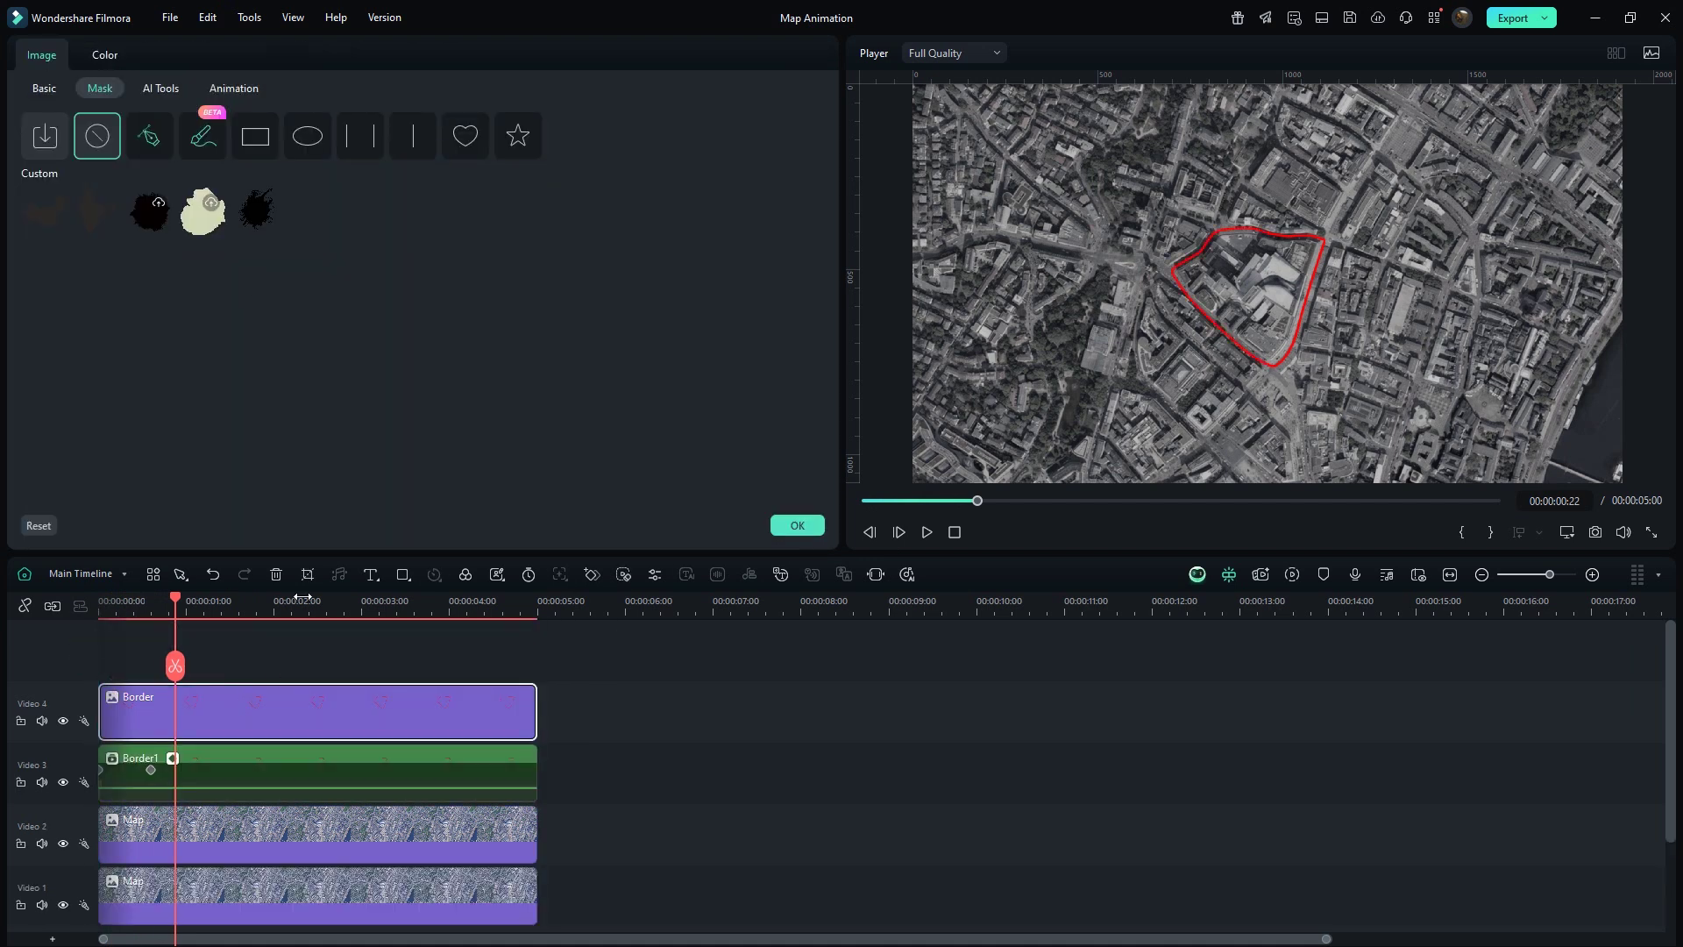
pyautogui.click(413, 137)
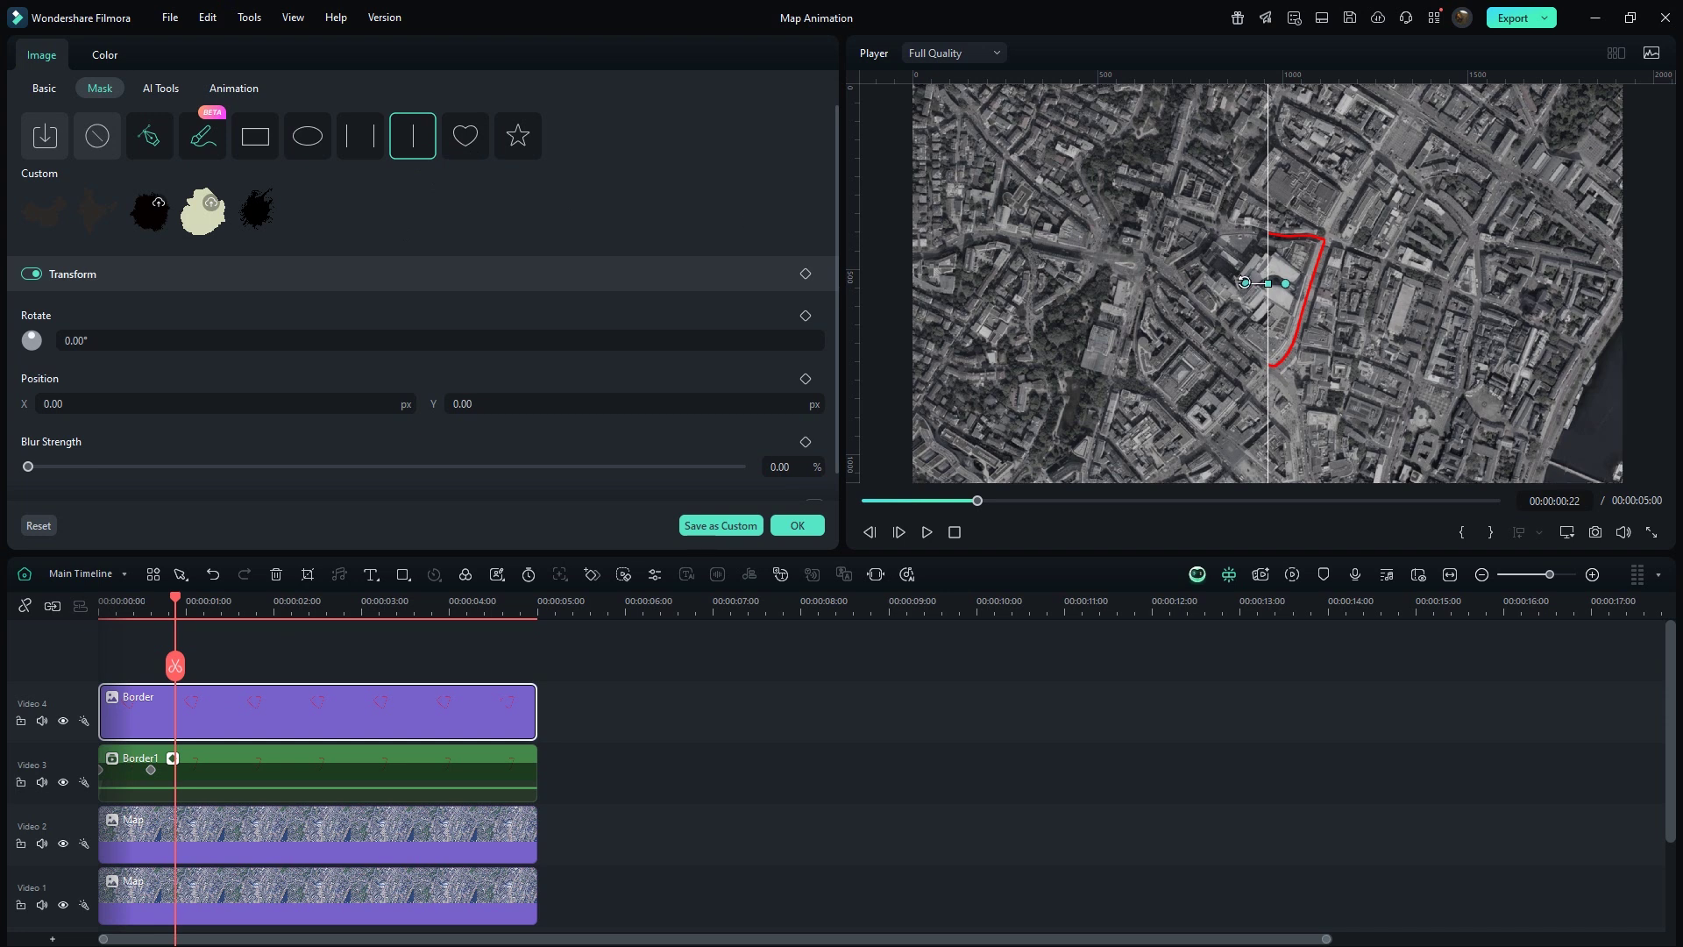
pyautogui.moveTo(1244, 282)
pyautogui.mouseDown()
pyautogui.moveTo(1289, 286)
pyautogui.moveTo(1276, 279)
pyautogui.mouseUp()
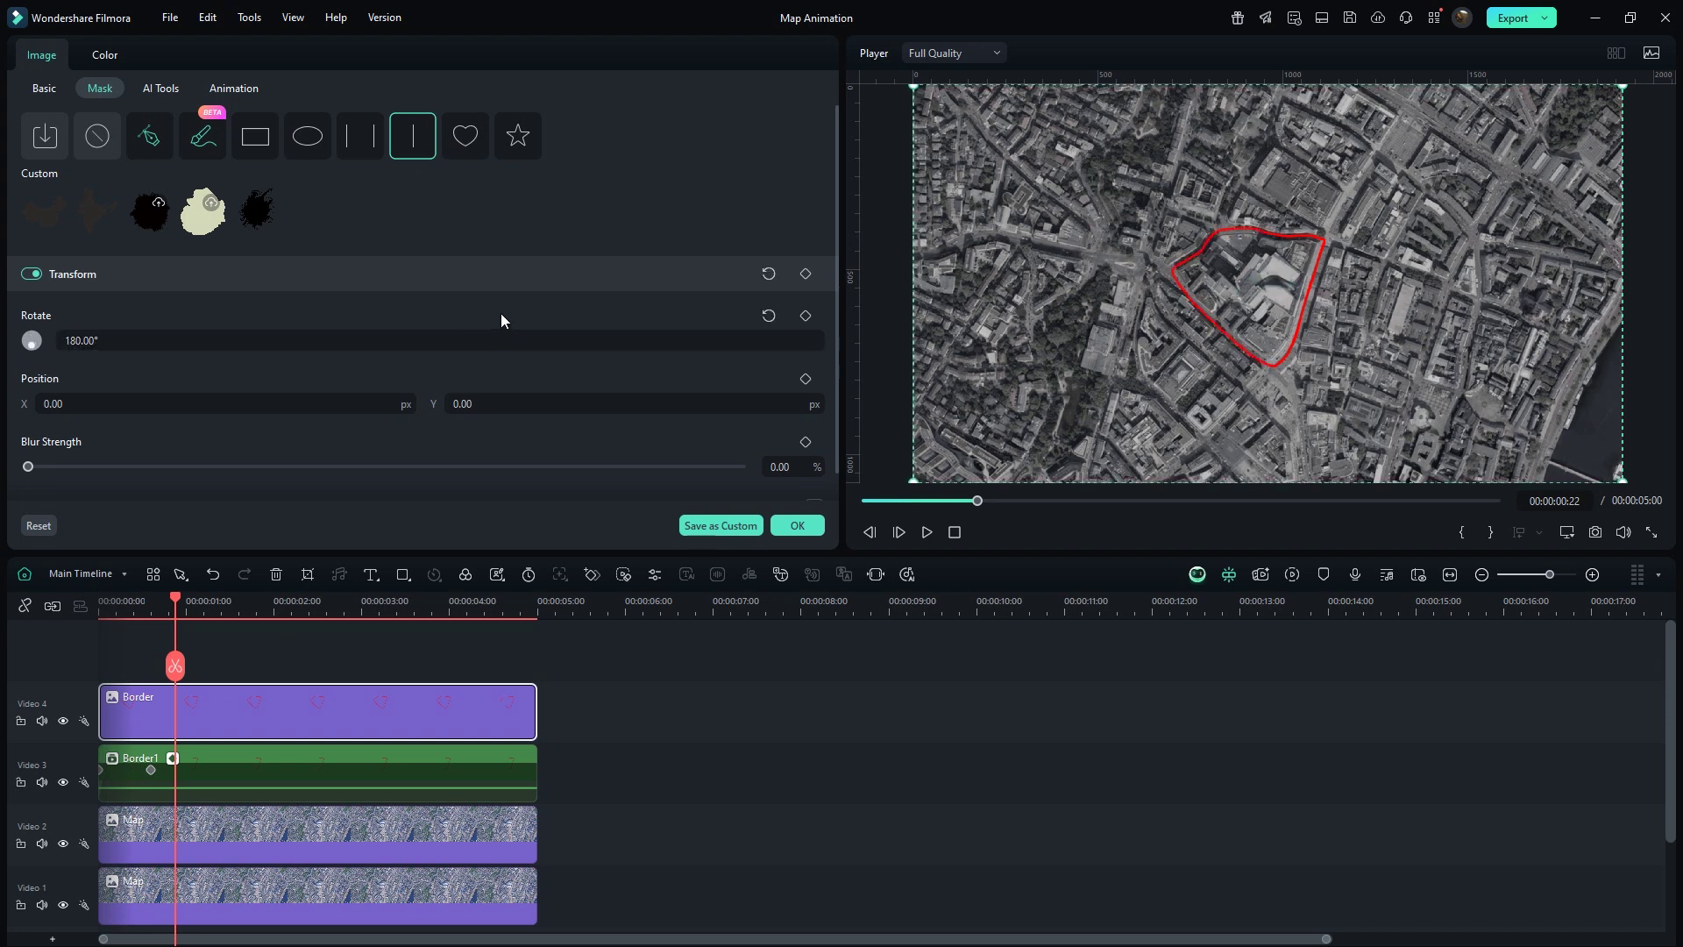
pyautogui.rightClick(344, 693)
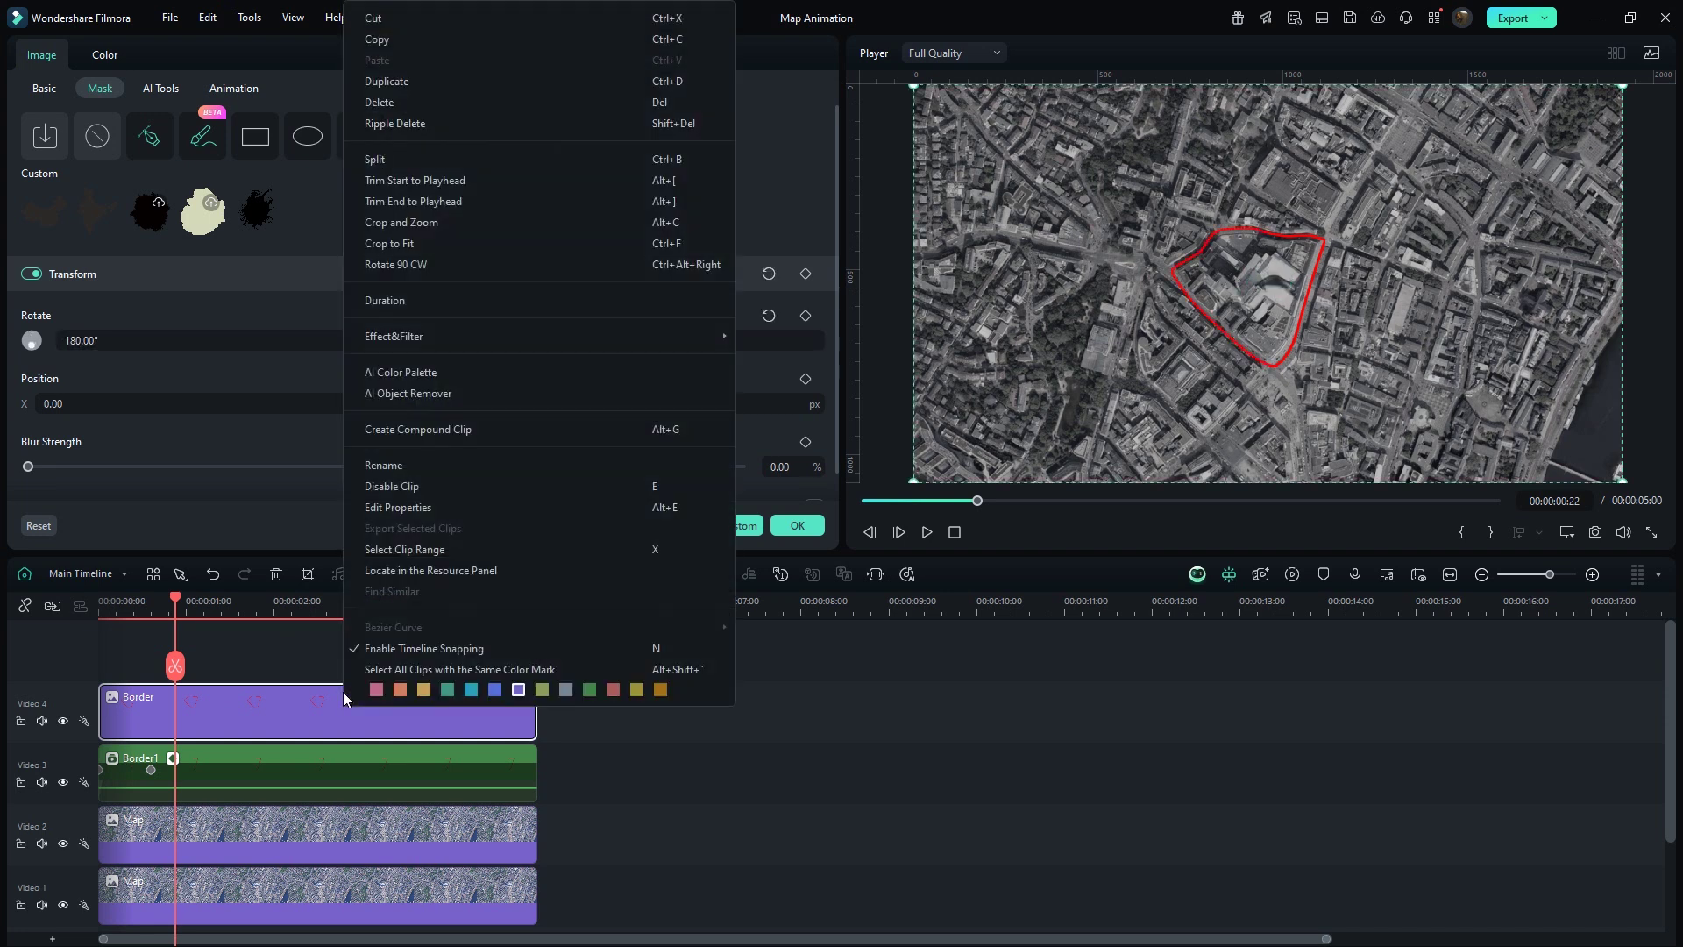
pyautogui.click(454, 433)
pyautogui.write('Border2')
pyautogui.press('Return')
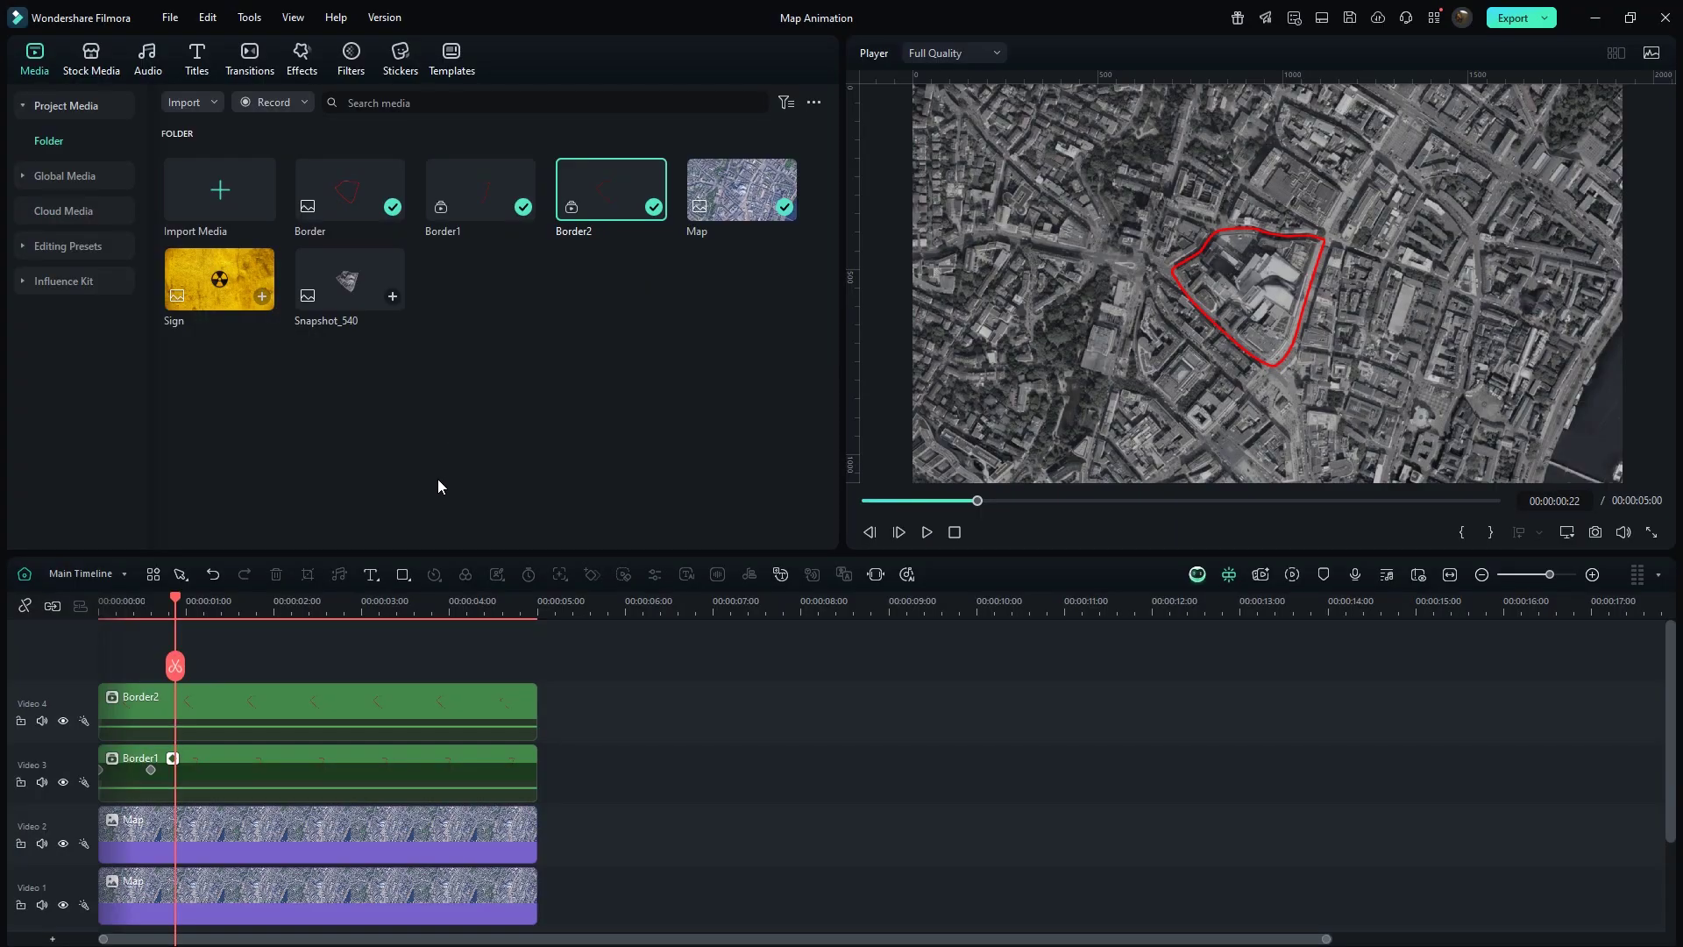
# Give Border2 a Linear mask with Rotate keyframes at 0:15 and 180° at 1:05, then preview.
pyautogui.moveTo(177, 602); pyautogui.dragTo(153, 604)
pyautogui.doubleClick(202, 706)
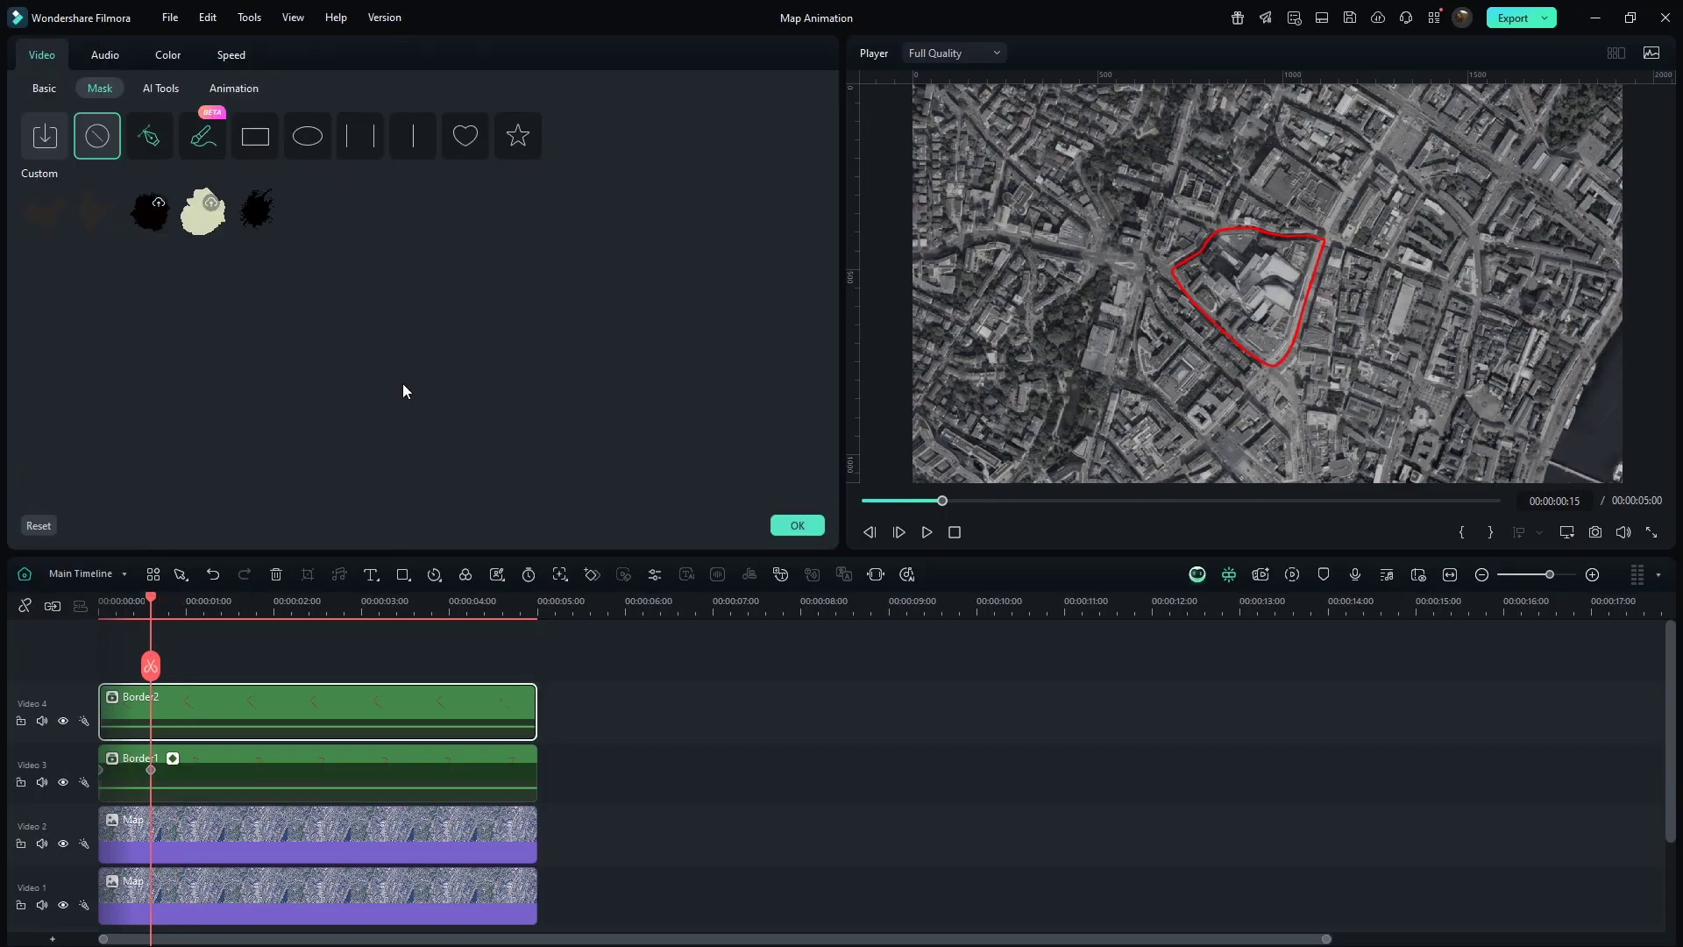
pyautogui.click(414, 145)
pyautogui.click(805, 315)
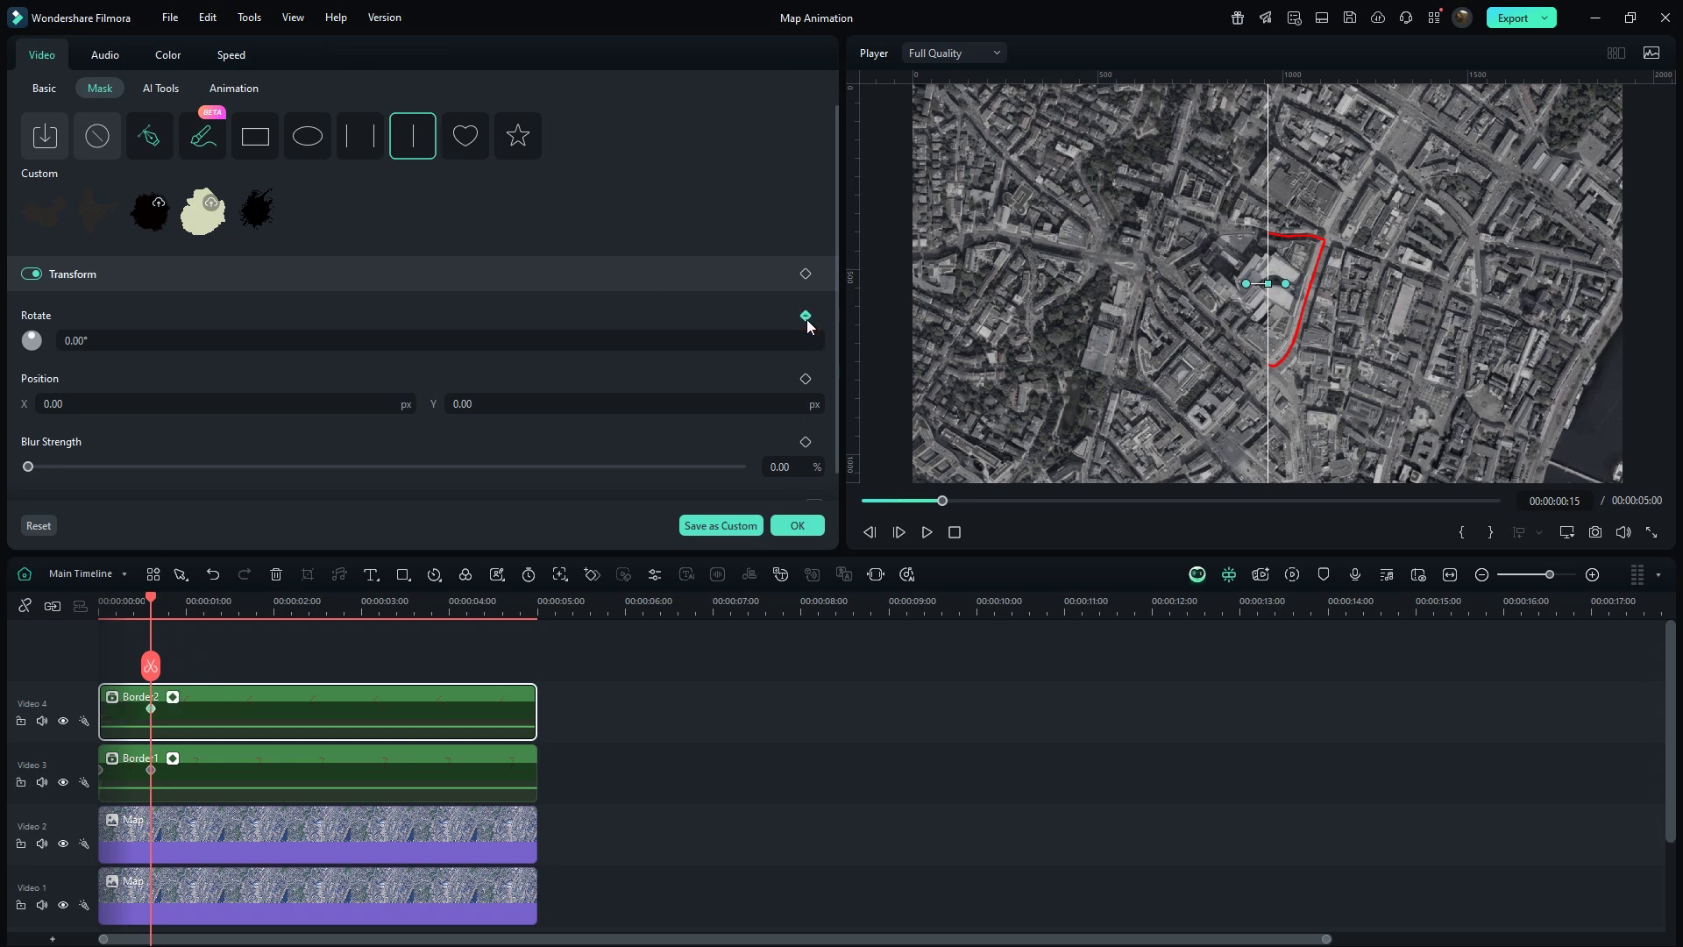
pyautogui.moveTo(155, 603); pyautogui.dragTo(204, 599)
pyautogui.click(226, 341)
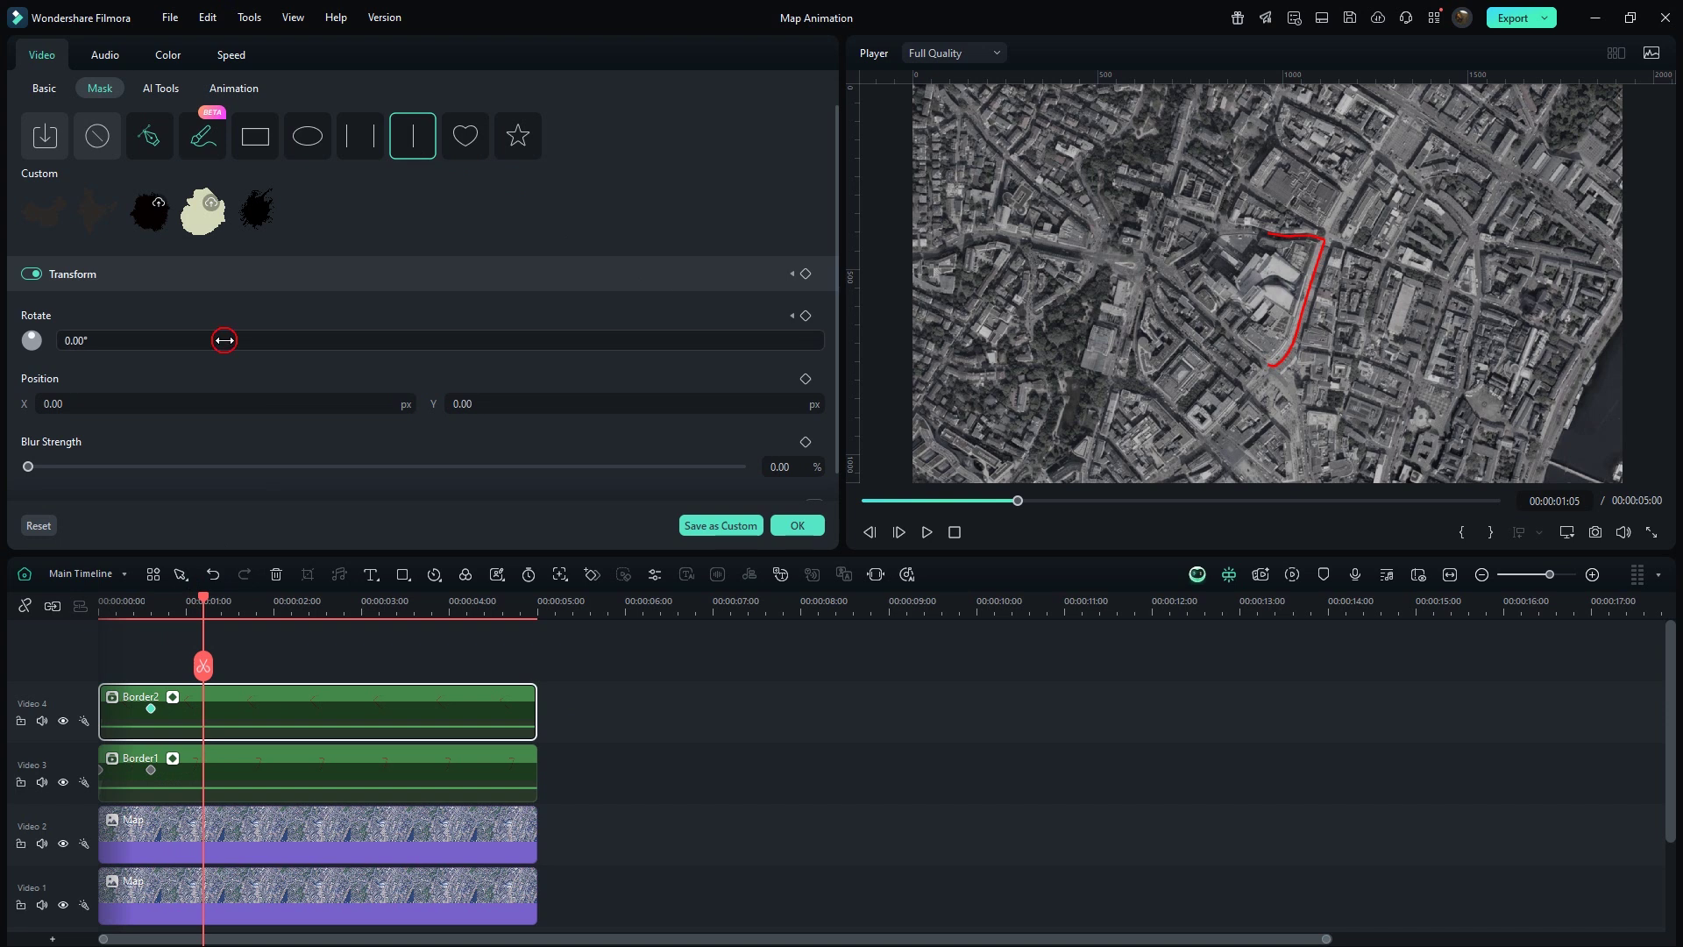
pyautogui.write('180')
pyautogui.press('Return')
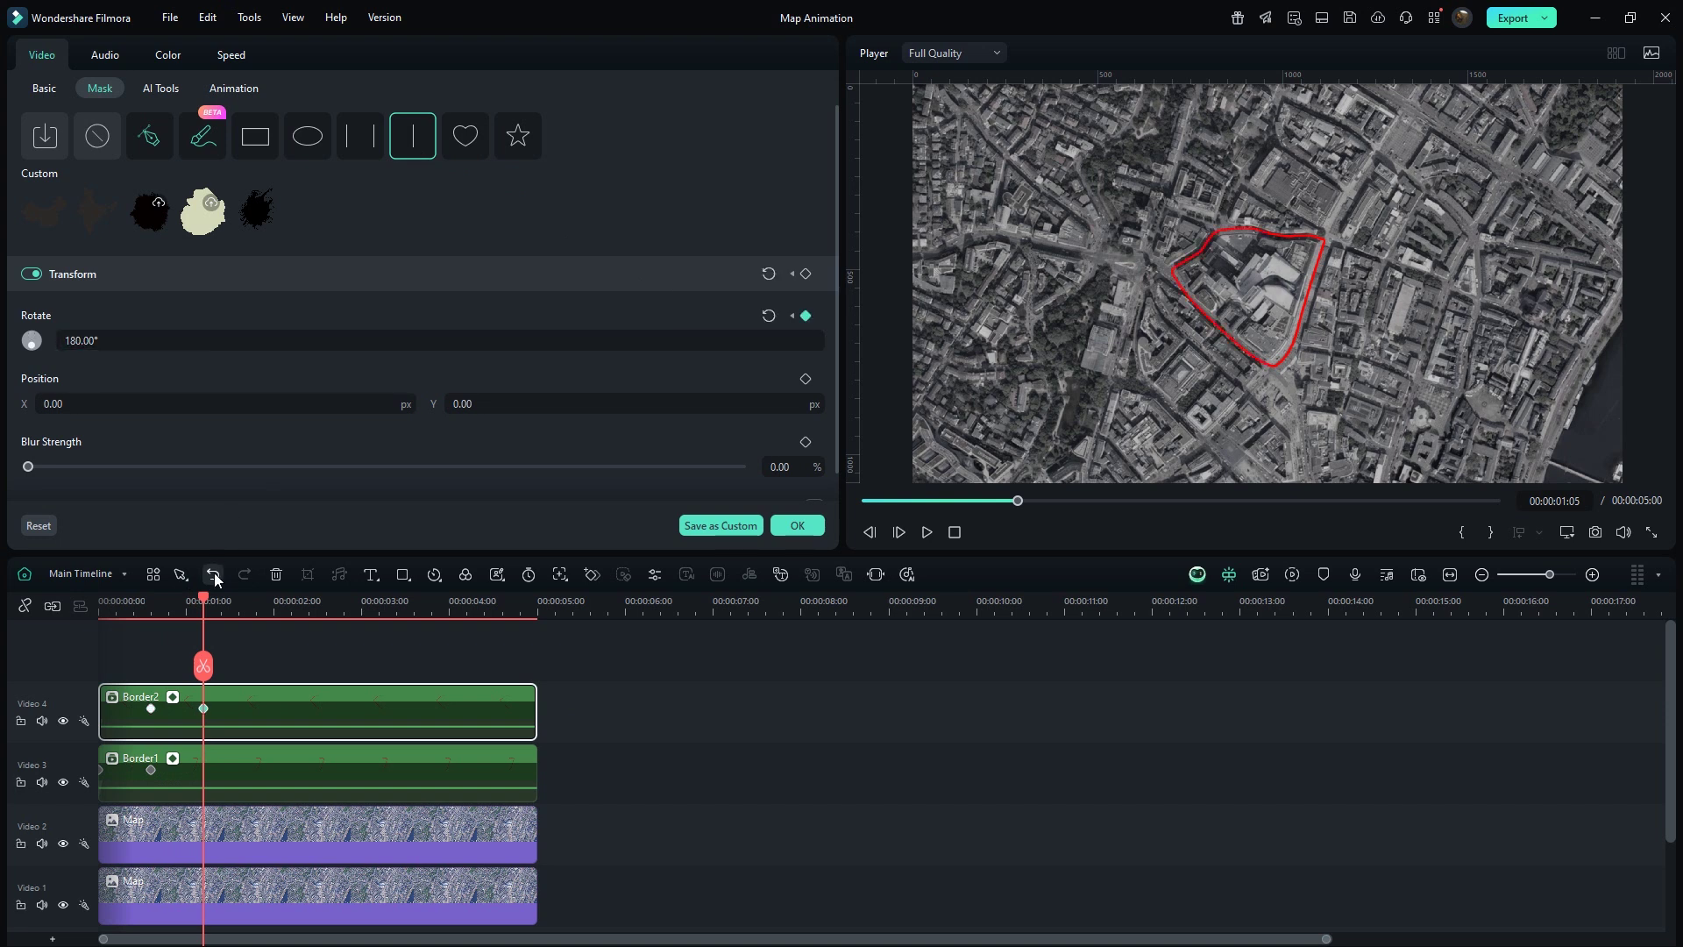
pyautogui.moveTo(207, 601); pyautogui.dragTo(99, 605)
pyautogui.click(77, 608)
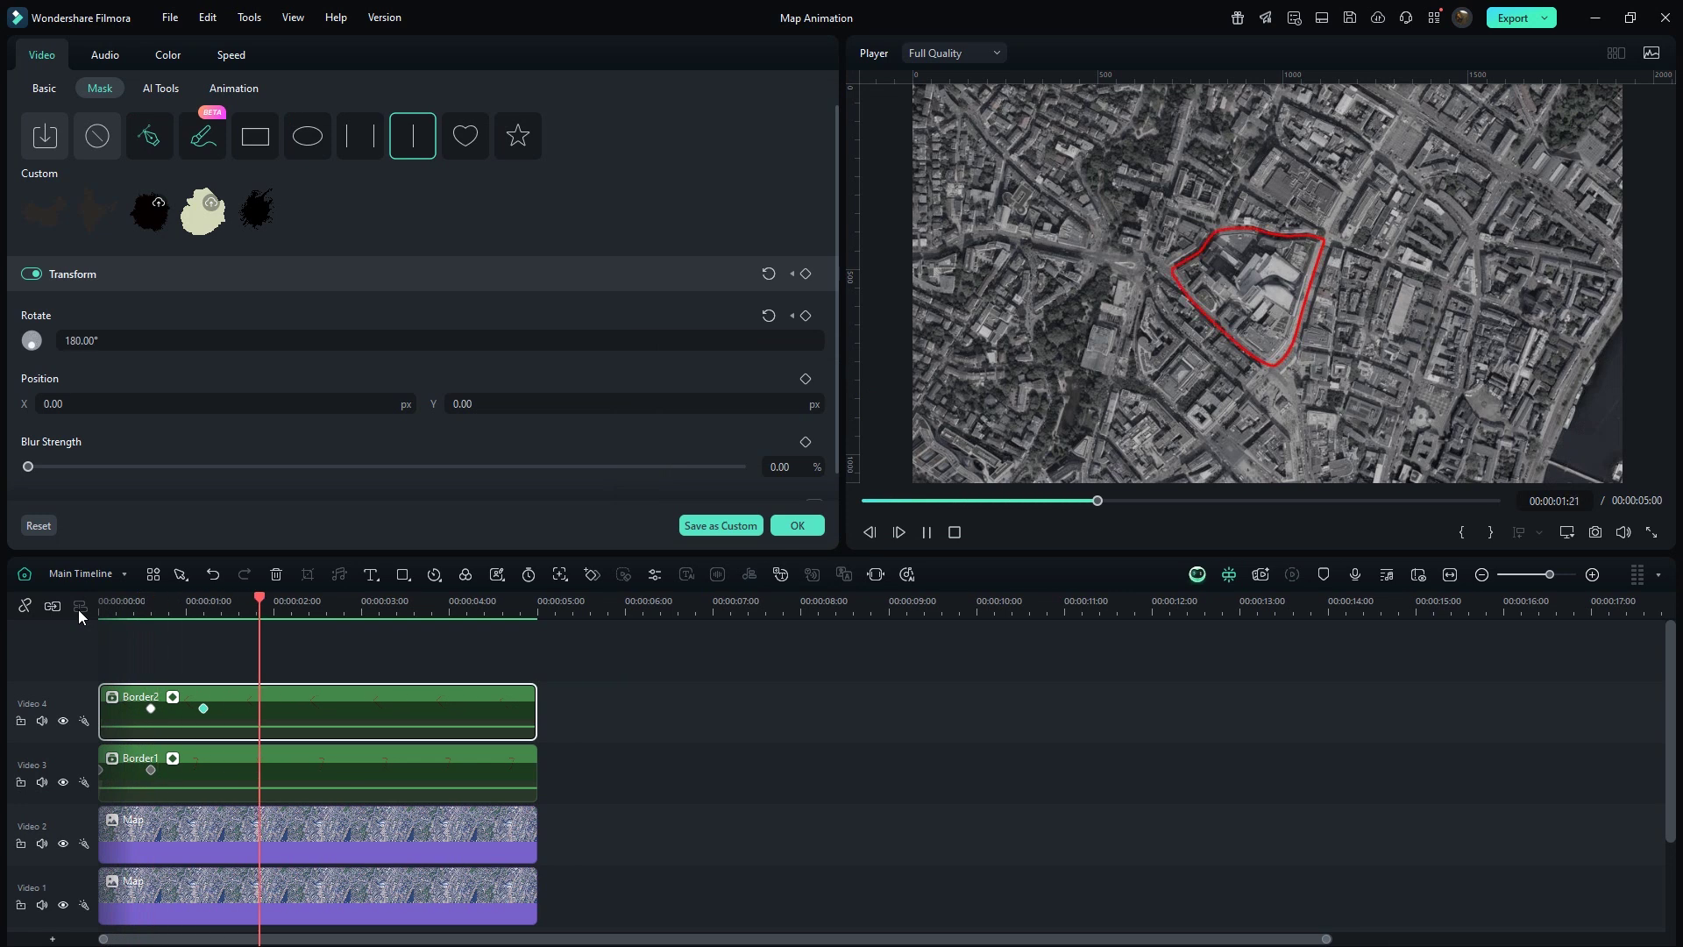
pyautogui.press('space')
pyautogui.click(811, 527)
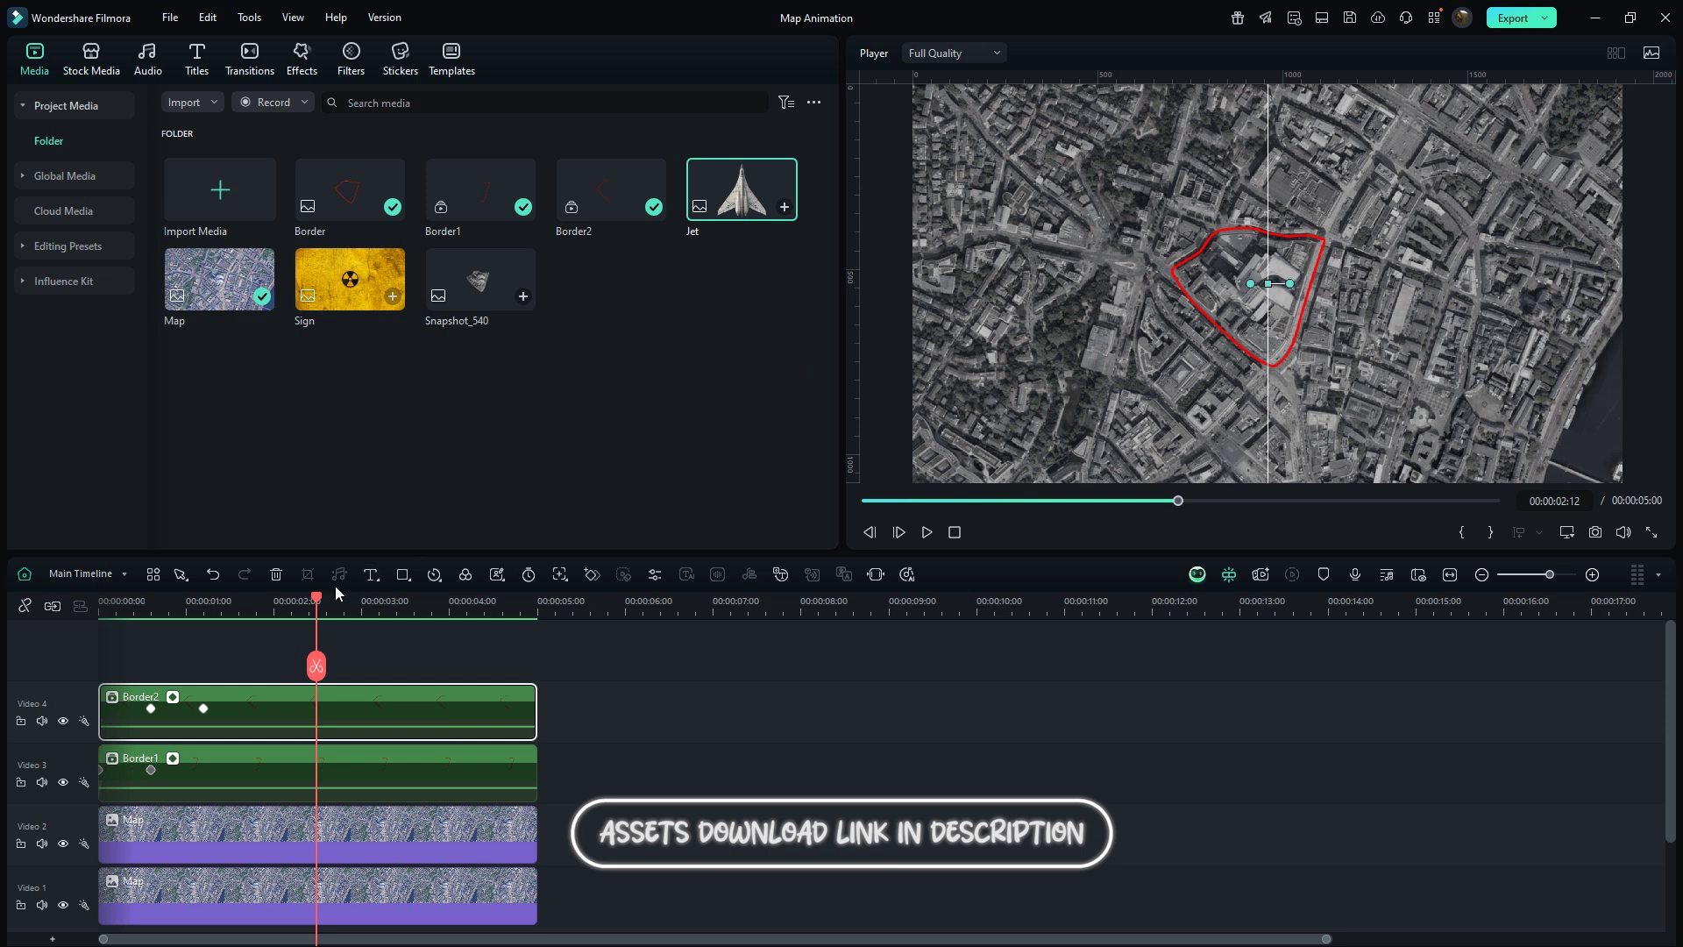
# Place the Jet image on a new top track and scale it to 65%.
pyautogui.moveTo(319, 598)
pyautogui.mouseDown()
pyautogui.moveTo(202, 605)
pyautogui.moveTo(119, 633)
pyautogui.mouseUp()
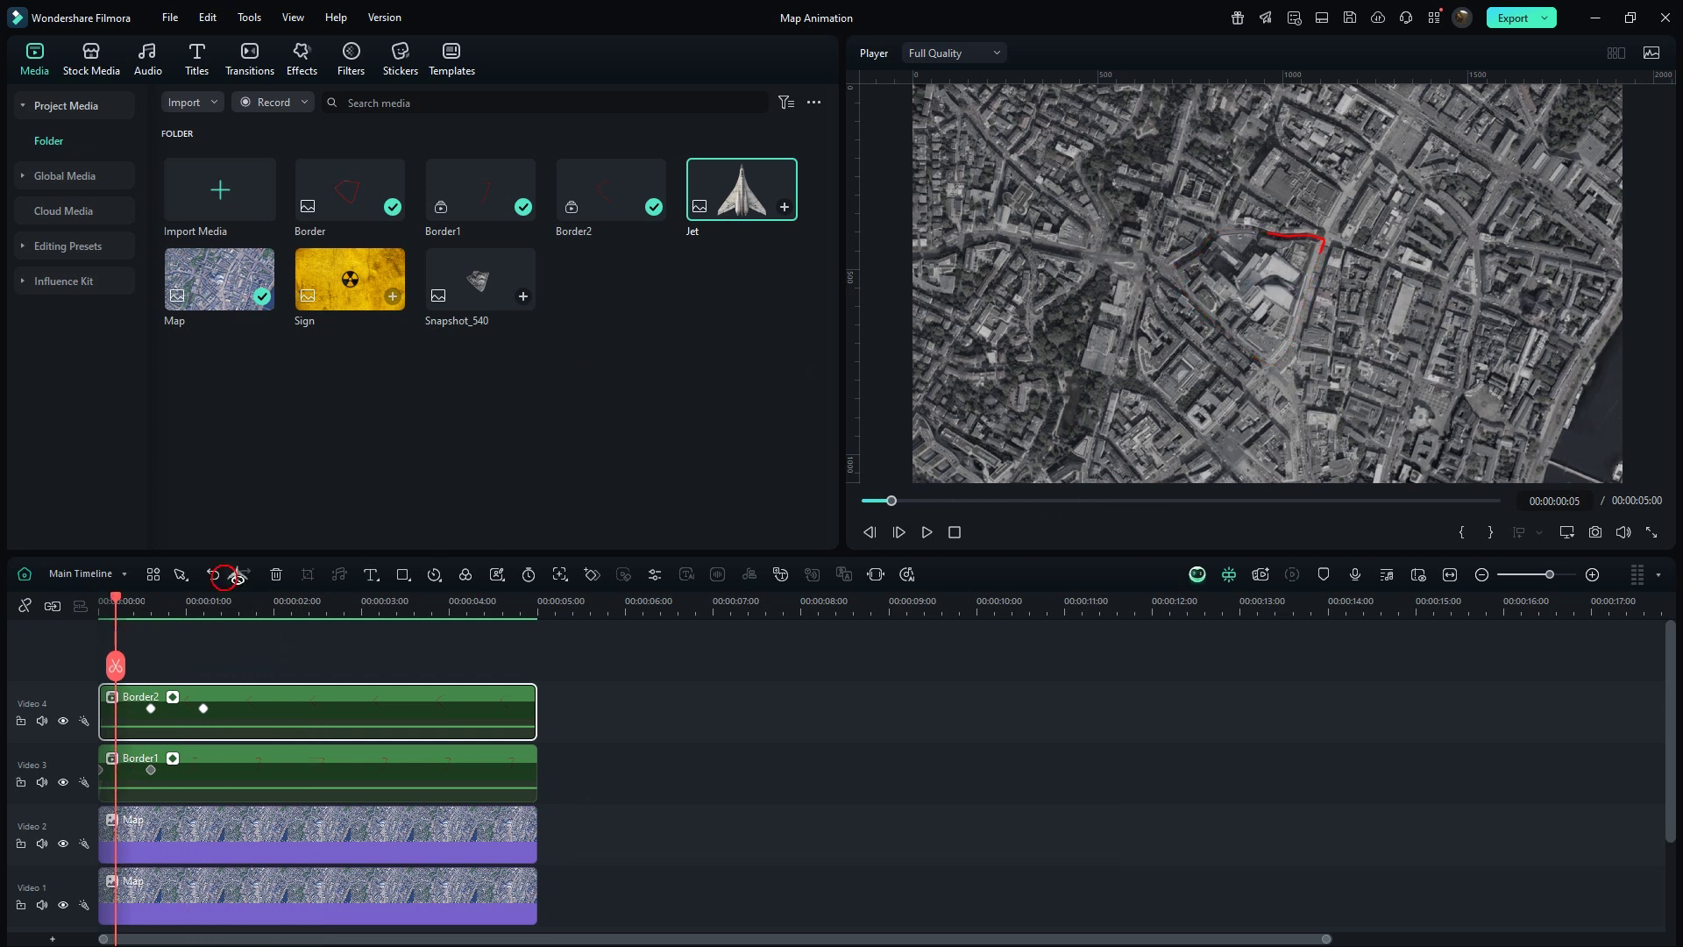
pyautogui.moveTo(236, 577); pyautogui.dragTo(141, 702)
pyautogui.doubleClick(157, 706)
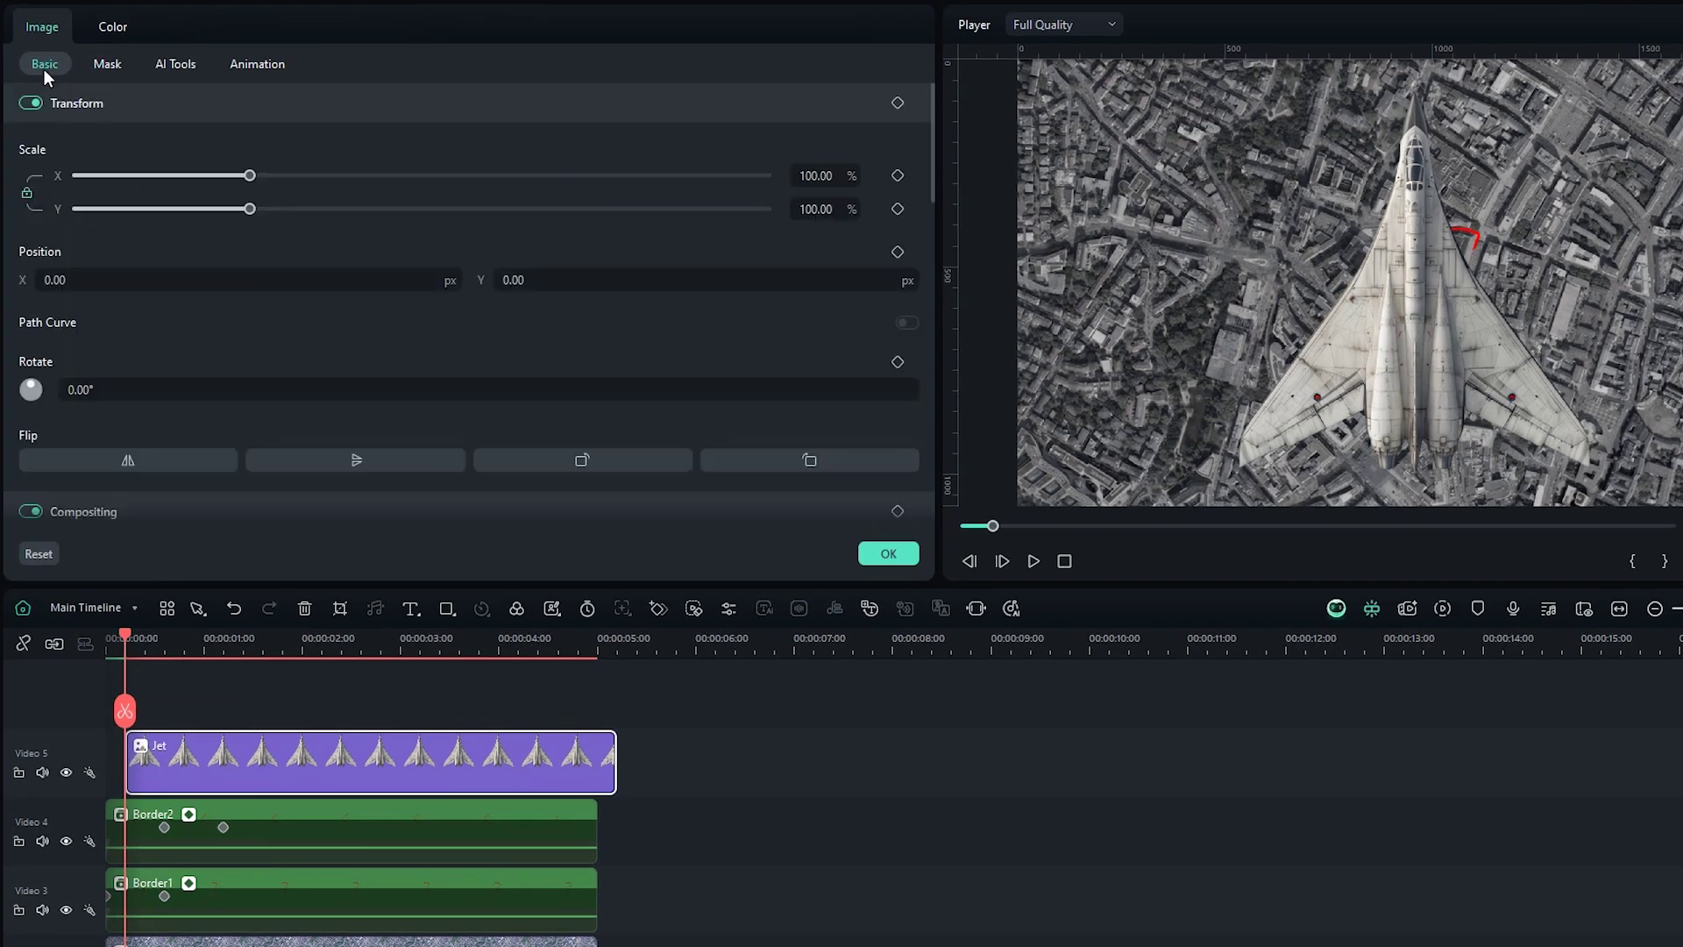
pyautogui.click(808, 187)
pyautogui.write('65')
pyautogui.press('Return')
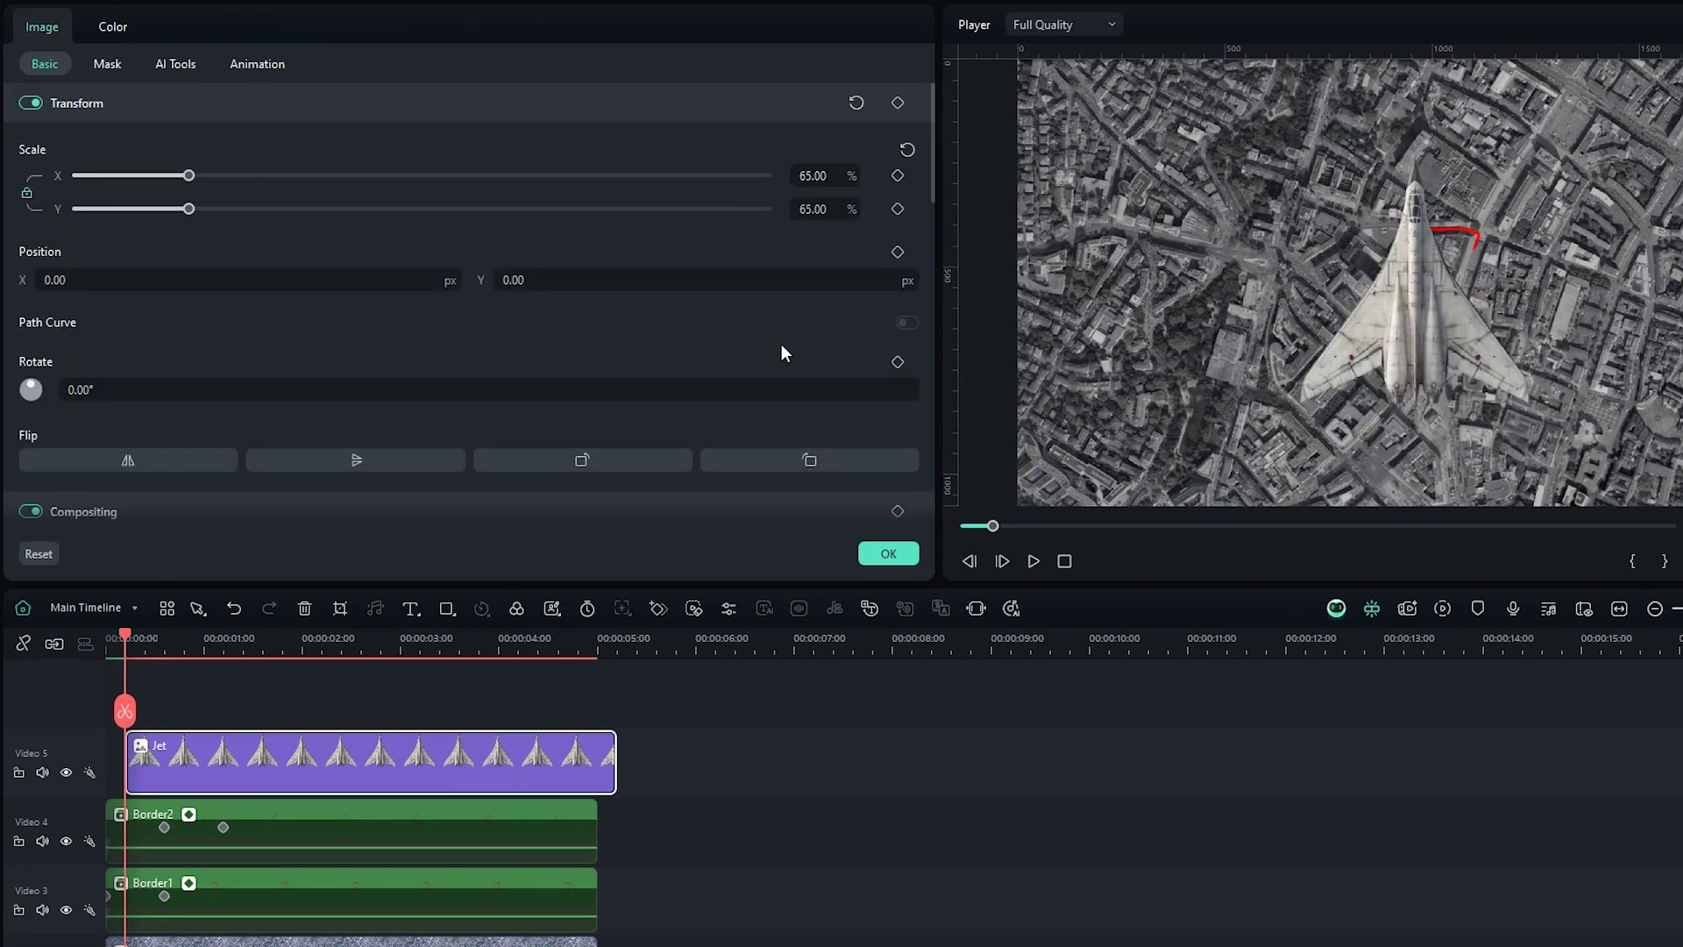
# Enable a black drop shadow on the jet with distance 16 and angle about 266°.
pyautogui.scroll(-5, 779, 350)
pyautogui.click(30, 273)
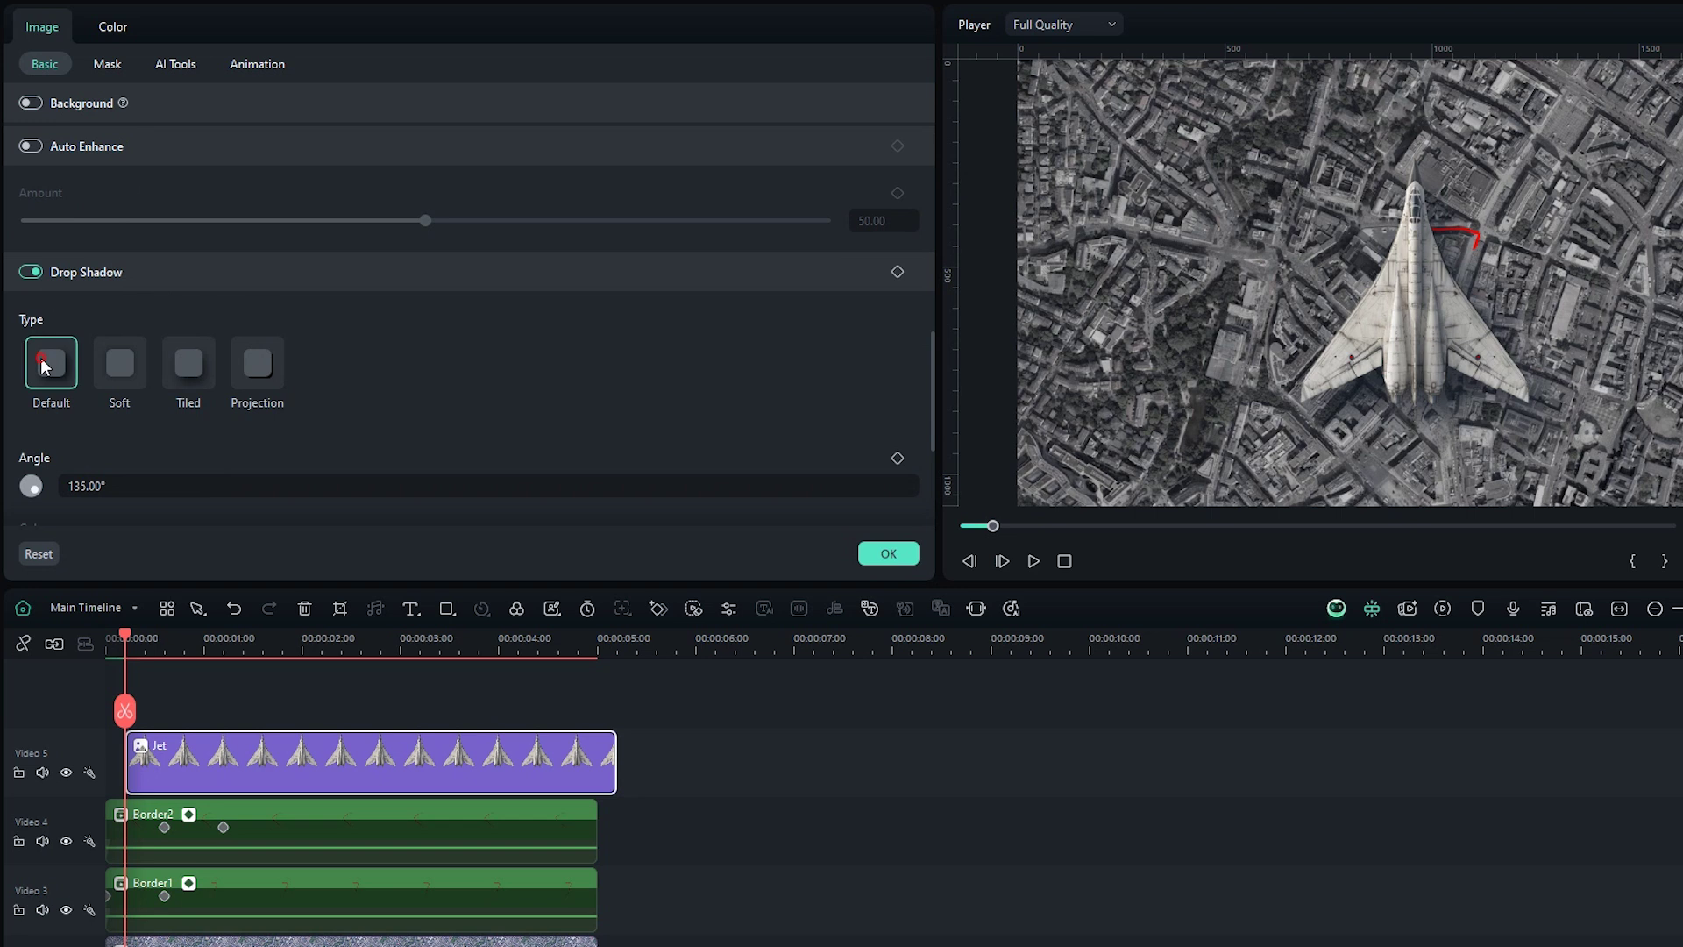
pyautogui.scroll(-2, 408, 374)
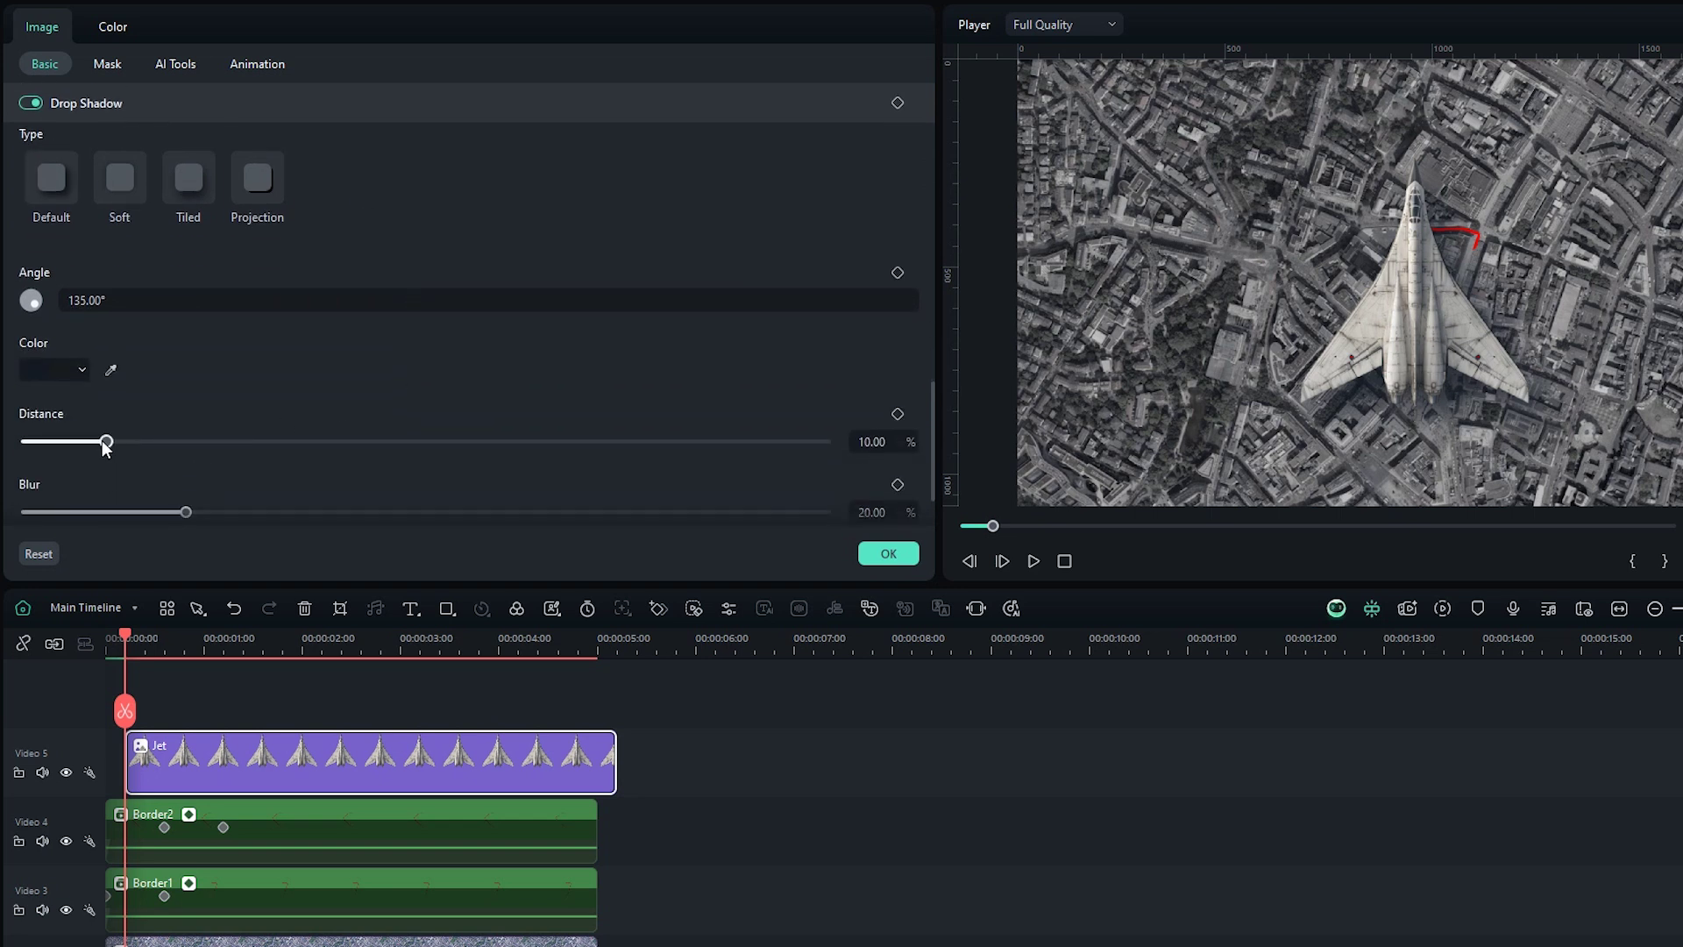
pyautogui.moveTo(104, 447); pyautogui.dragTo(155, 443)
pyautogui.scroll(-2, 165, 450)
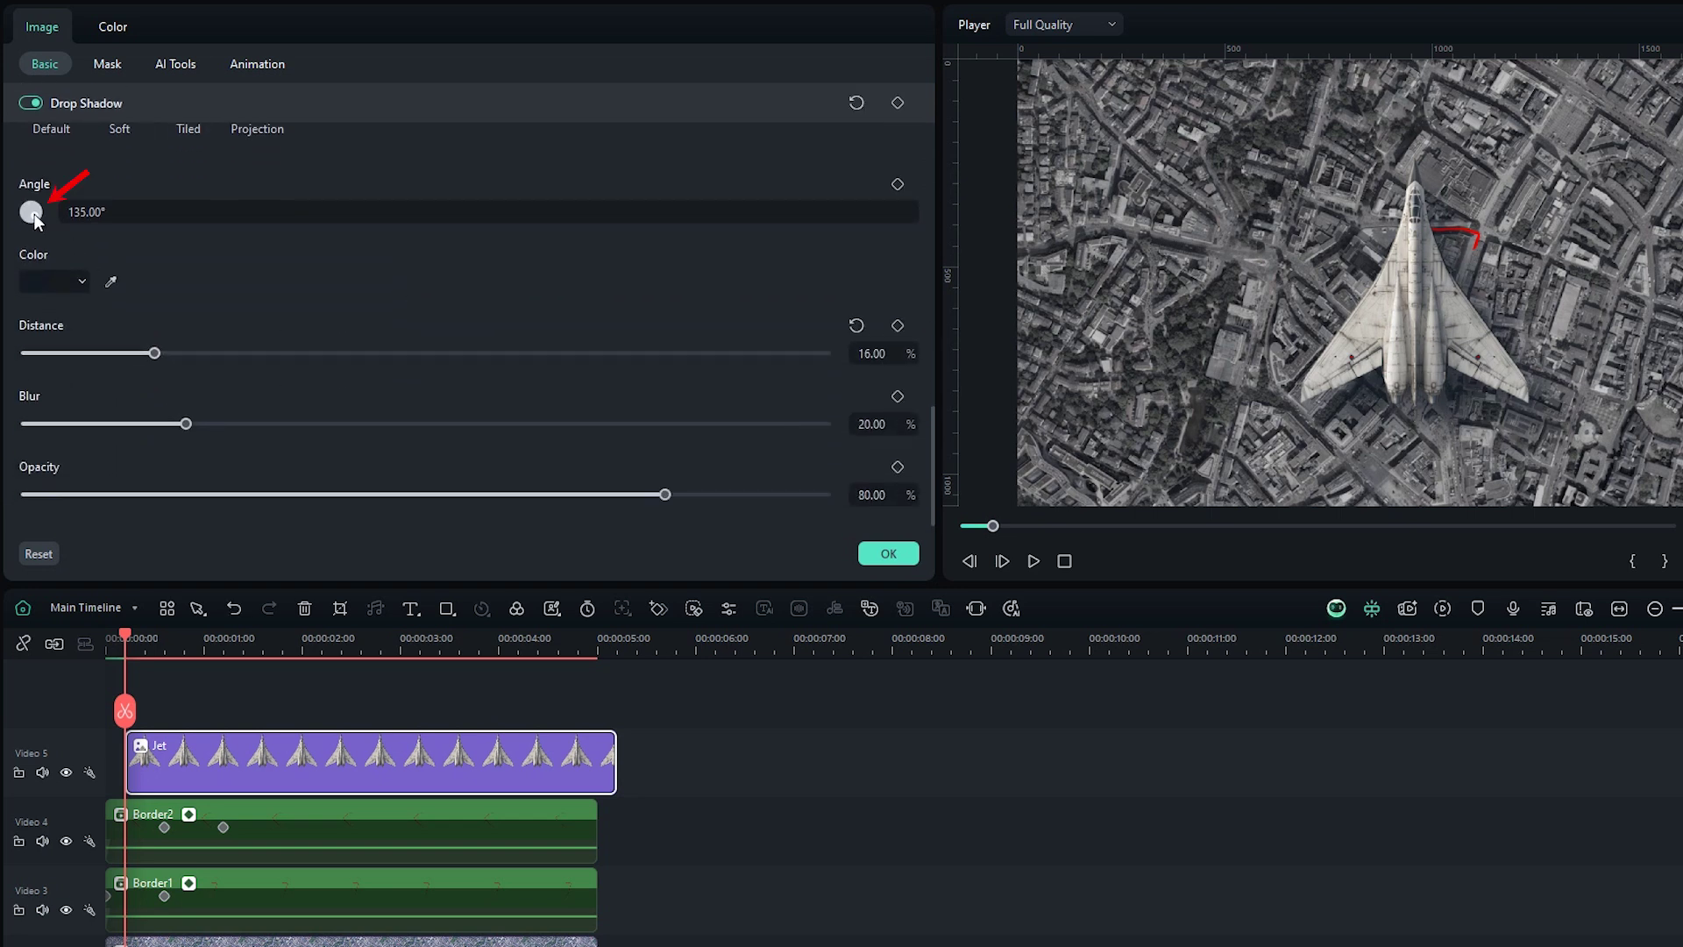
pyautogui.moveTo(35, 216); pyautogui.dragTo(3, 217)
pyautogui.click(79, 281)
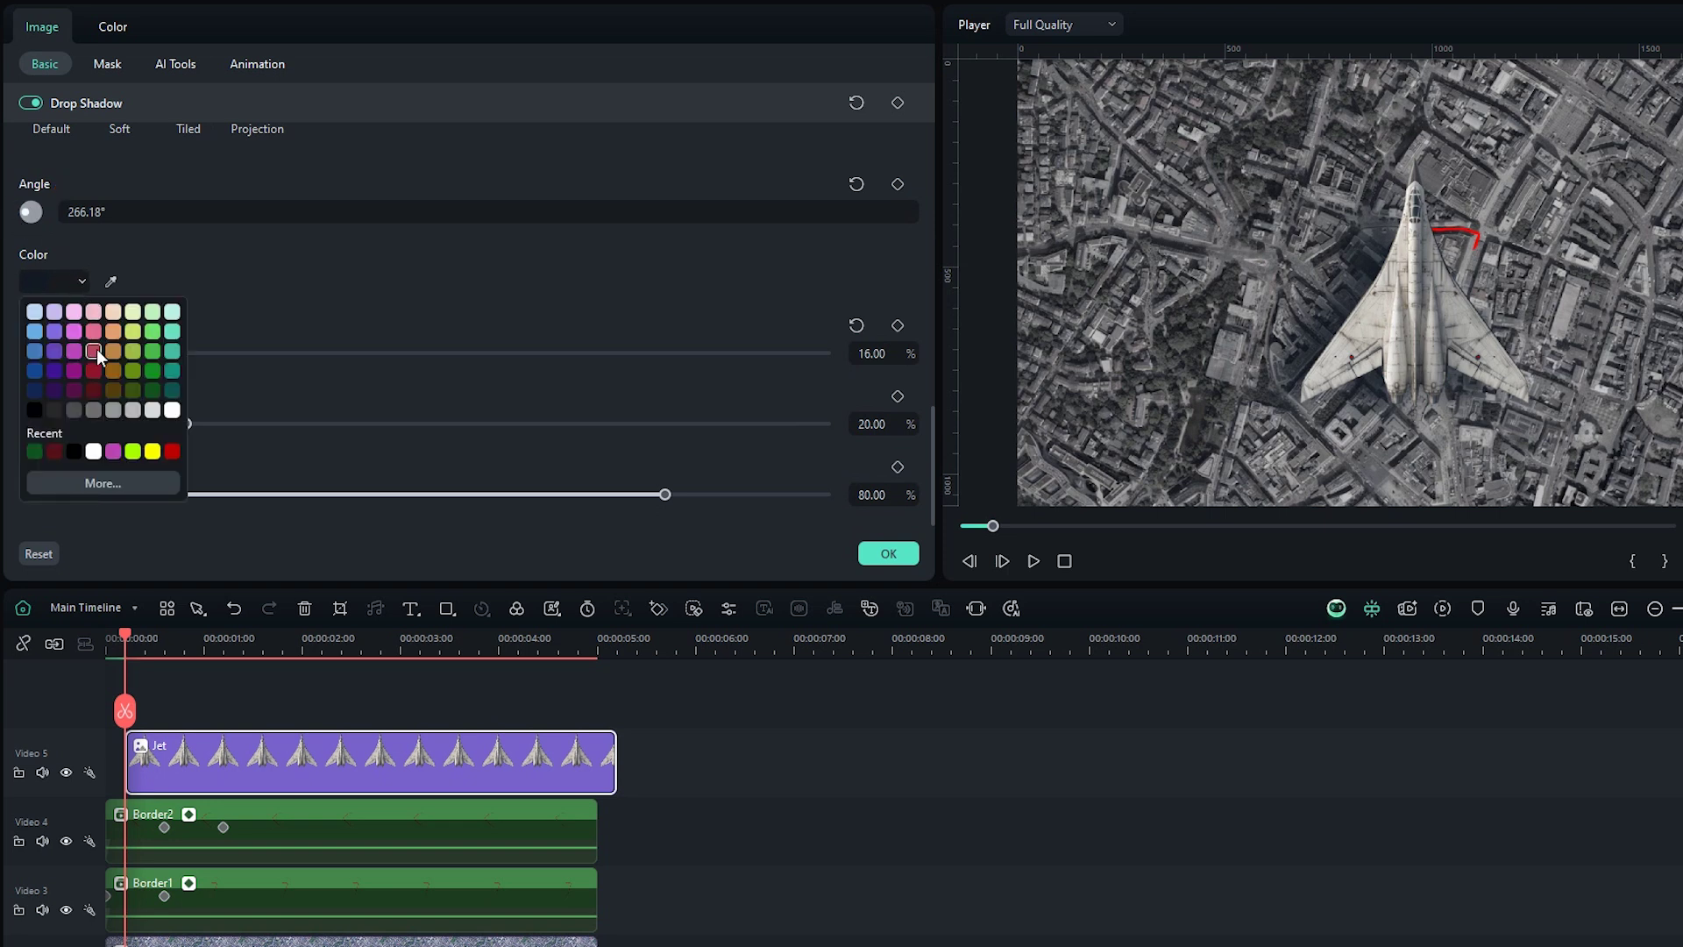
pyautogui.click(35, 410)
pyautogui.scroll(10, 78, 401)
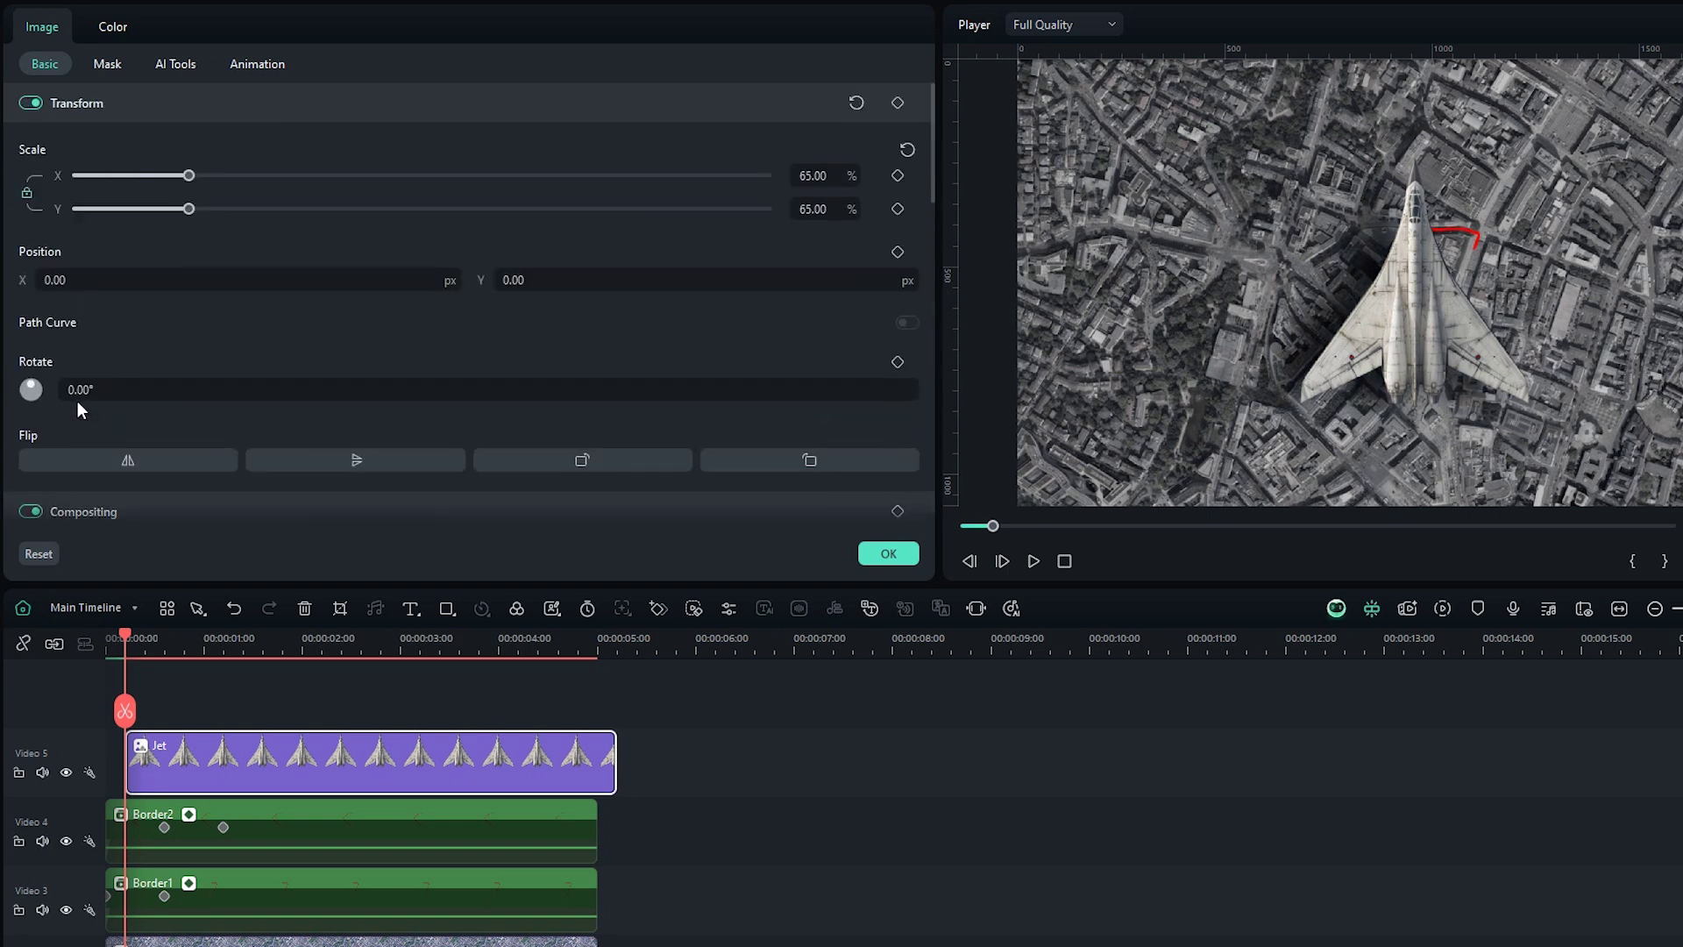
# Keyframe the jet's position, trim the clip to 5:00, and set Position Y 897 at the end.
pyautogui.click(898, 252)
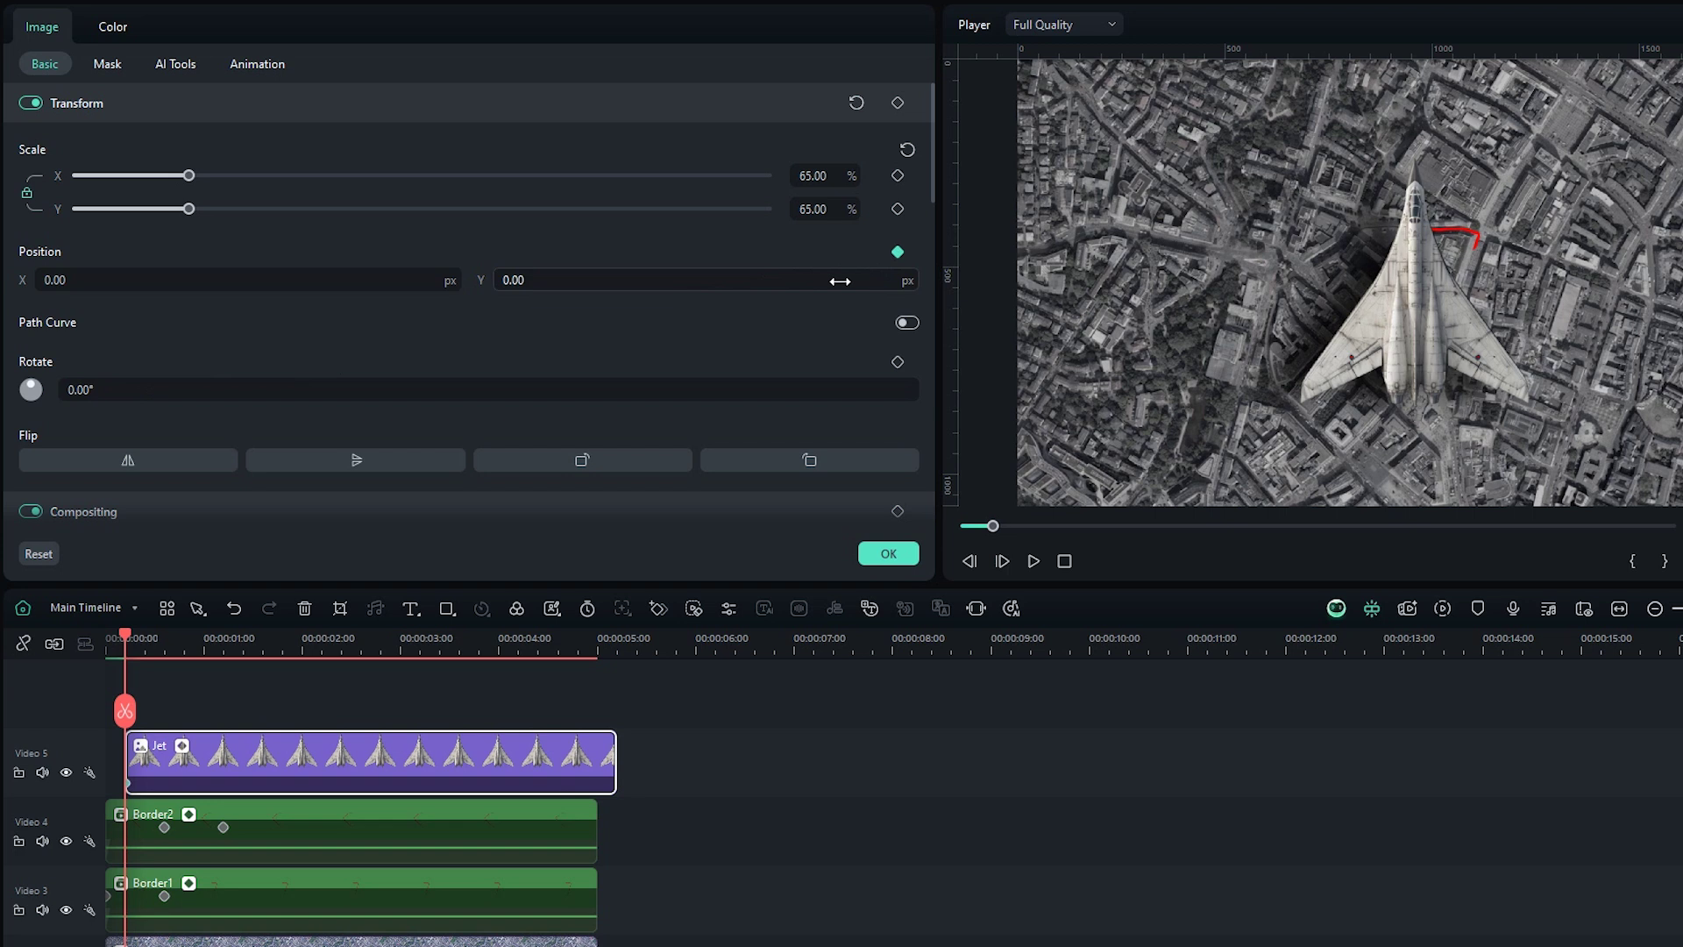
pyautogui.moveTo(838, 281)
pyautogui.mouseDown()
pyautogui.moveTo(812, 281)
pyautogui.moveTo(827, 282)
pyautogui.mouseUp()
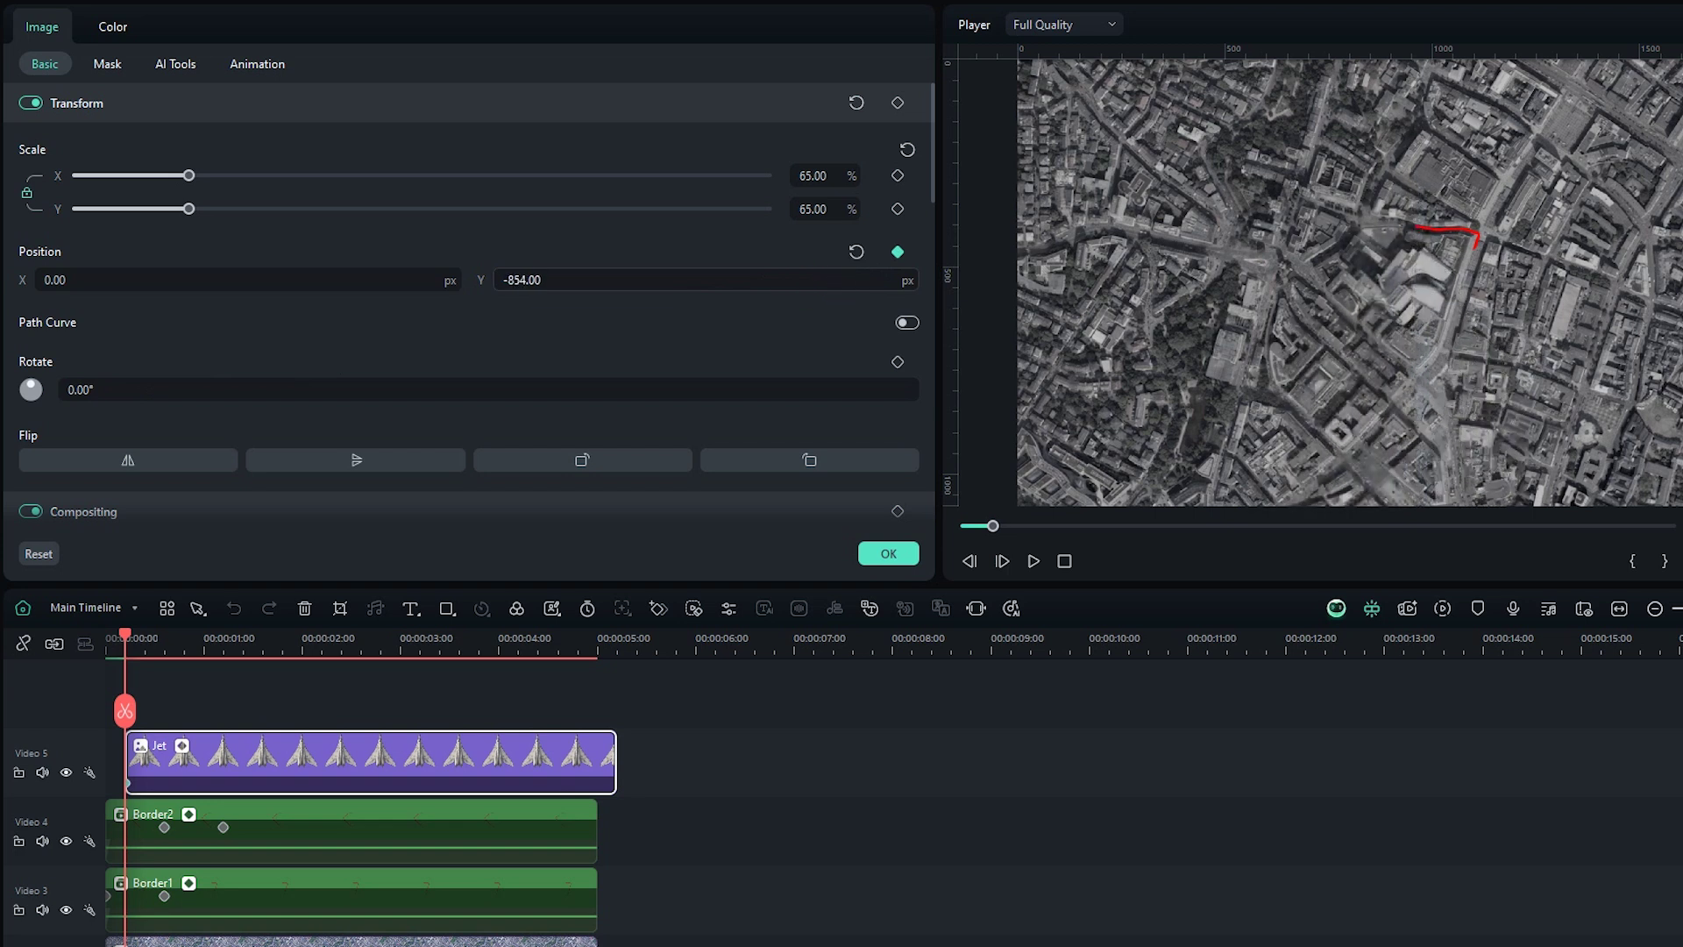
pyautogui.moveTo(615, 750); pyautogui.dragTo(612, 742)
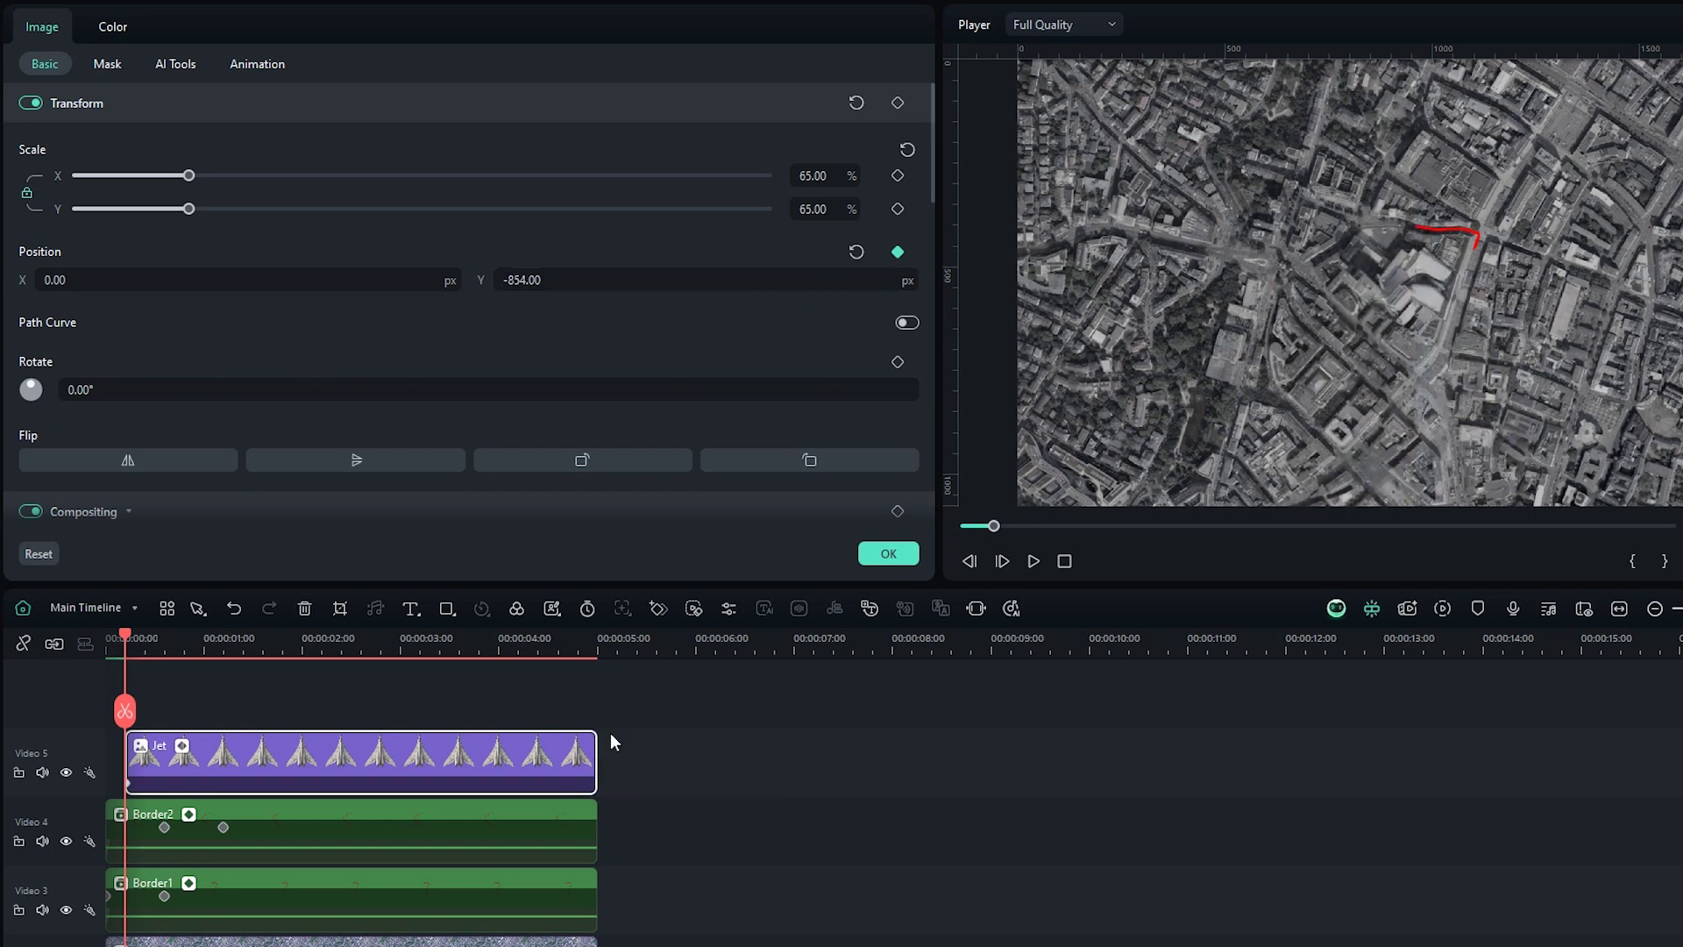
pyautogui.click(598, 643)
pyautogui.moveTo(640, 280)
pyautogui.mouseDown()
pyautogui.moveTo(670, 281)
pyautogui.moveTo(647, 279)
pyautogui.mouseUp()
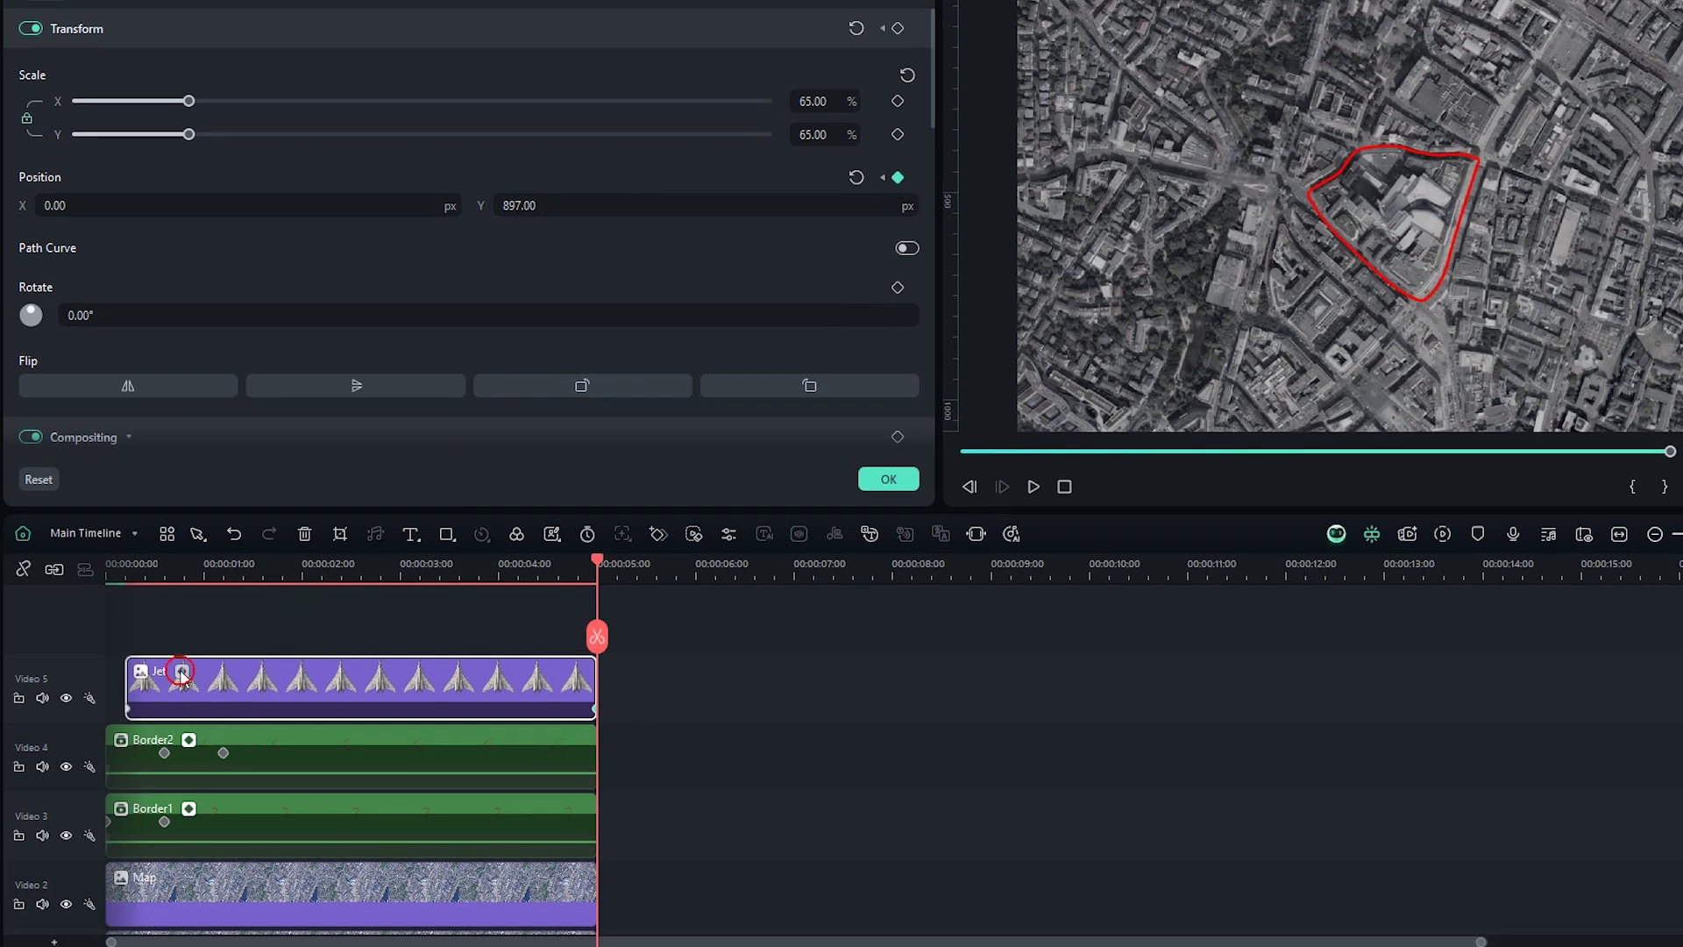
# Set the Position Y end keyframe to Ease in and play the flight back.
pyautogui.click(182, 672)
pyautogui.click(176, 720)
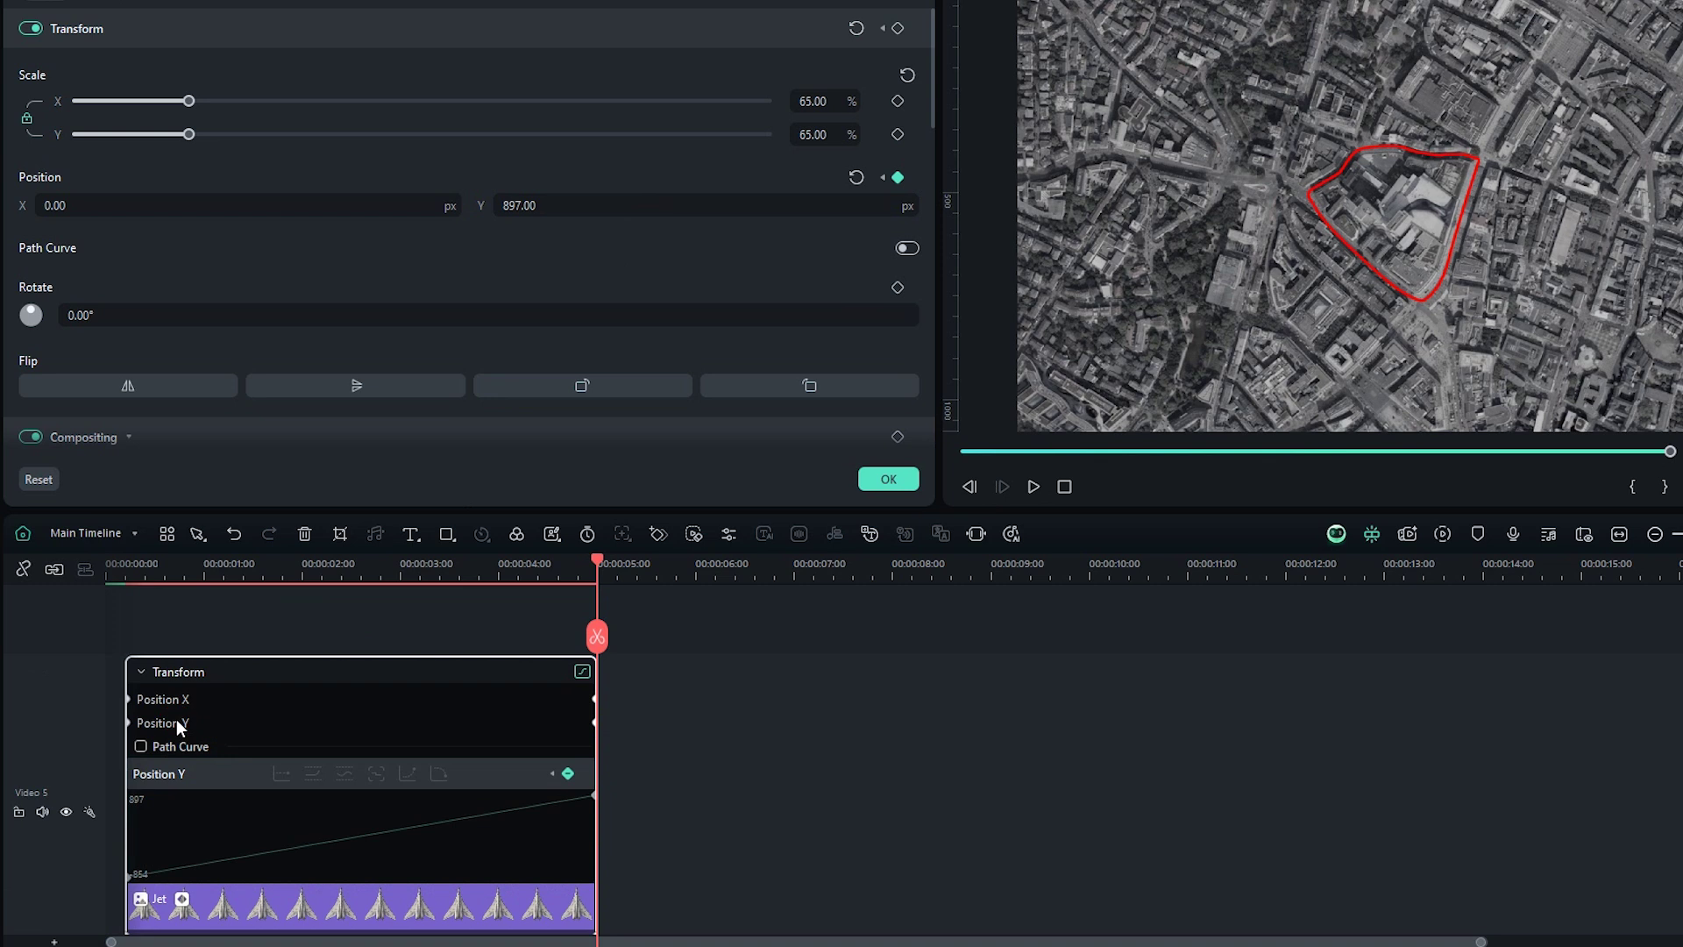
pyautogui.click(565, 847)
pyautogui.click(593, 795)
pyautogui.rightClick(594, 796)
pyautogui.click(632, 823)
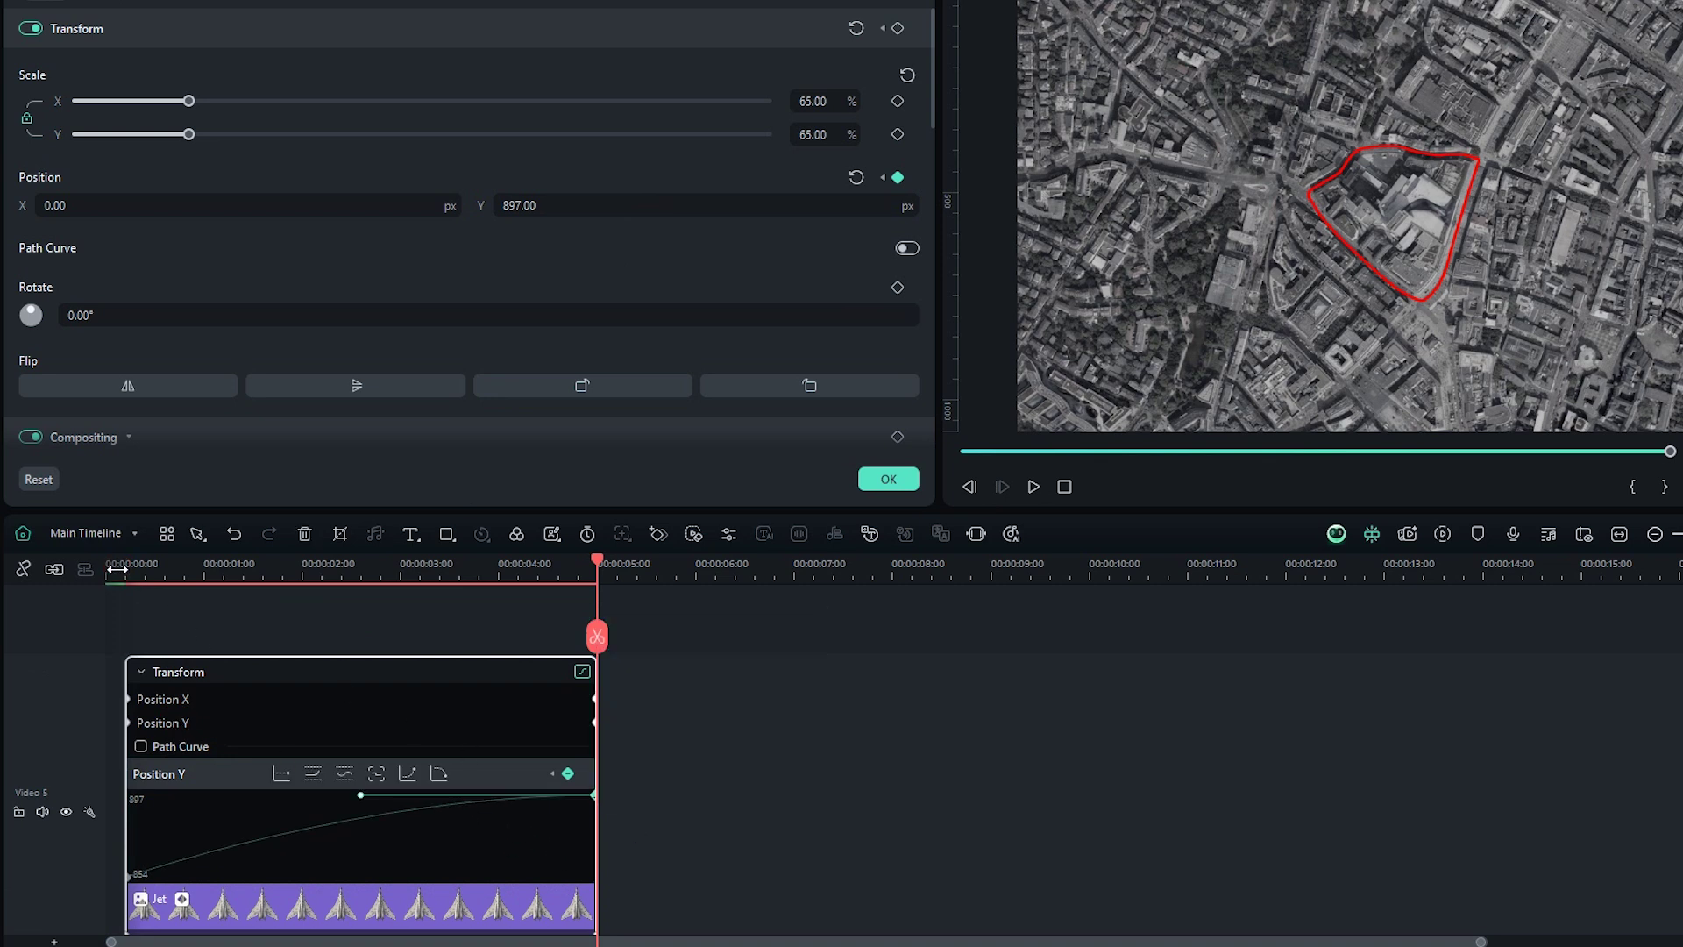
pyautogui.press('space')
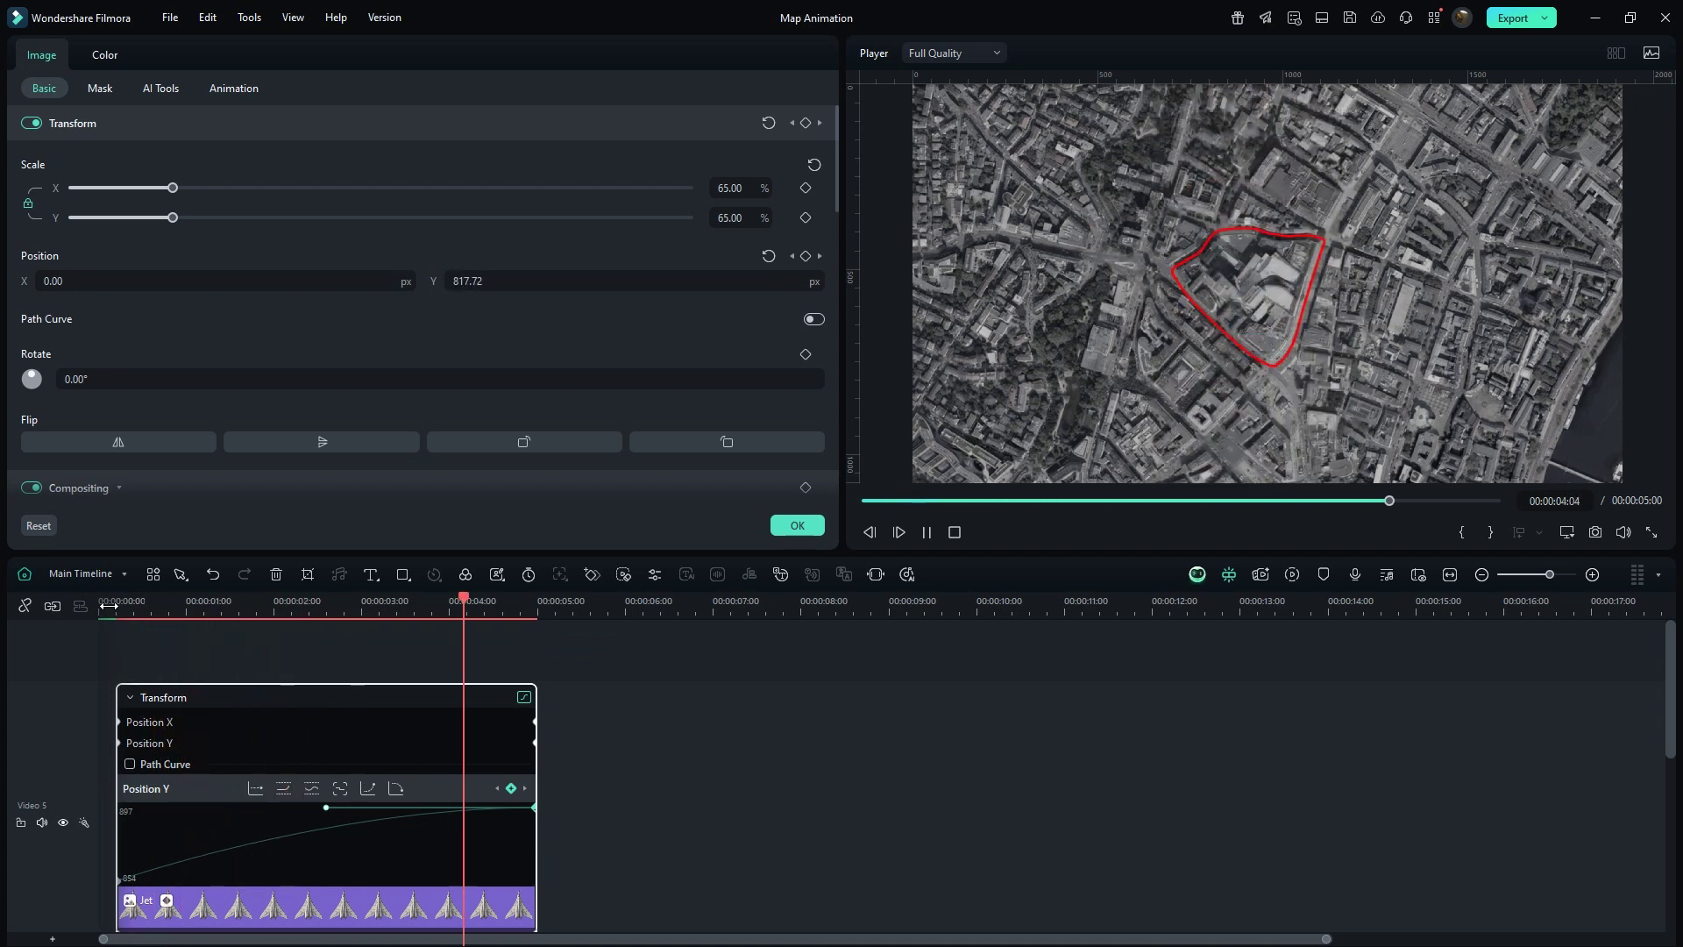
pyautogui.press('space')
# Place a Jet copy on Video 6 starting slightly later, trimmed to end with the others.
pyautogui.click(166, 900)
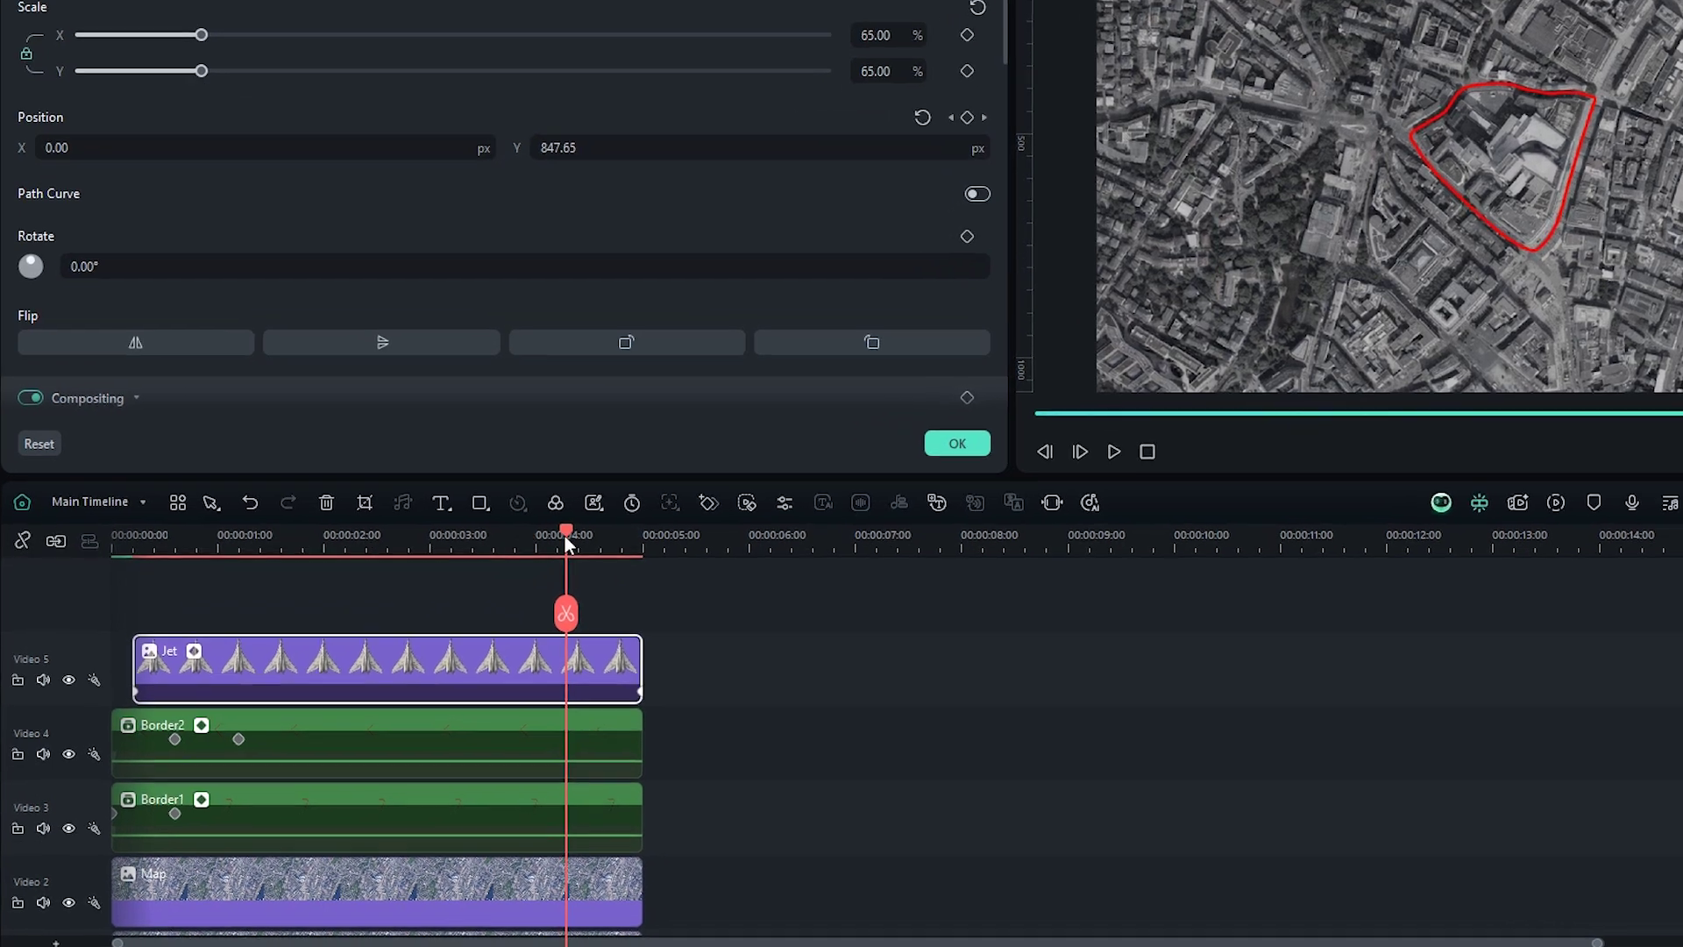
pyautogui.moveTo(473, 601); pyautogui.dragTo(181, 627)
pyautogui.moveTo(211, 568); pyautogui.dragTo(182, 567)
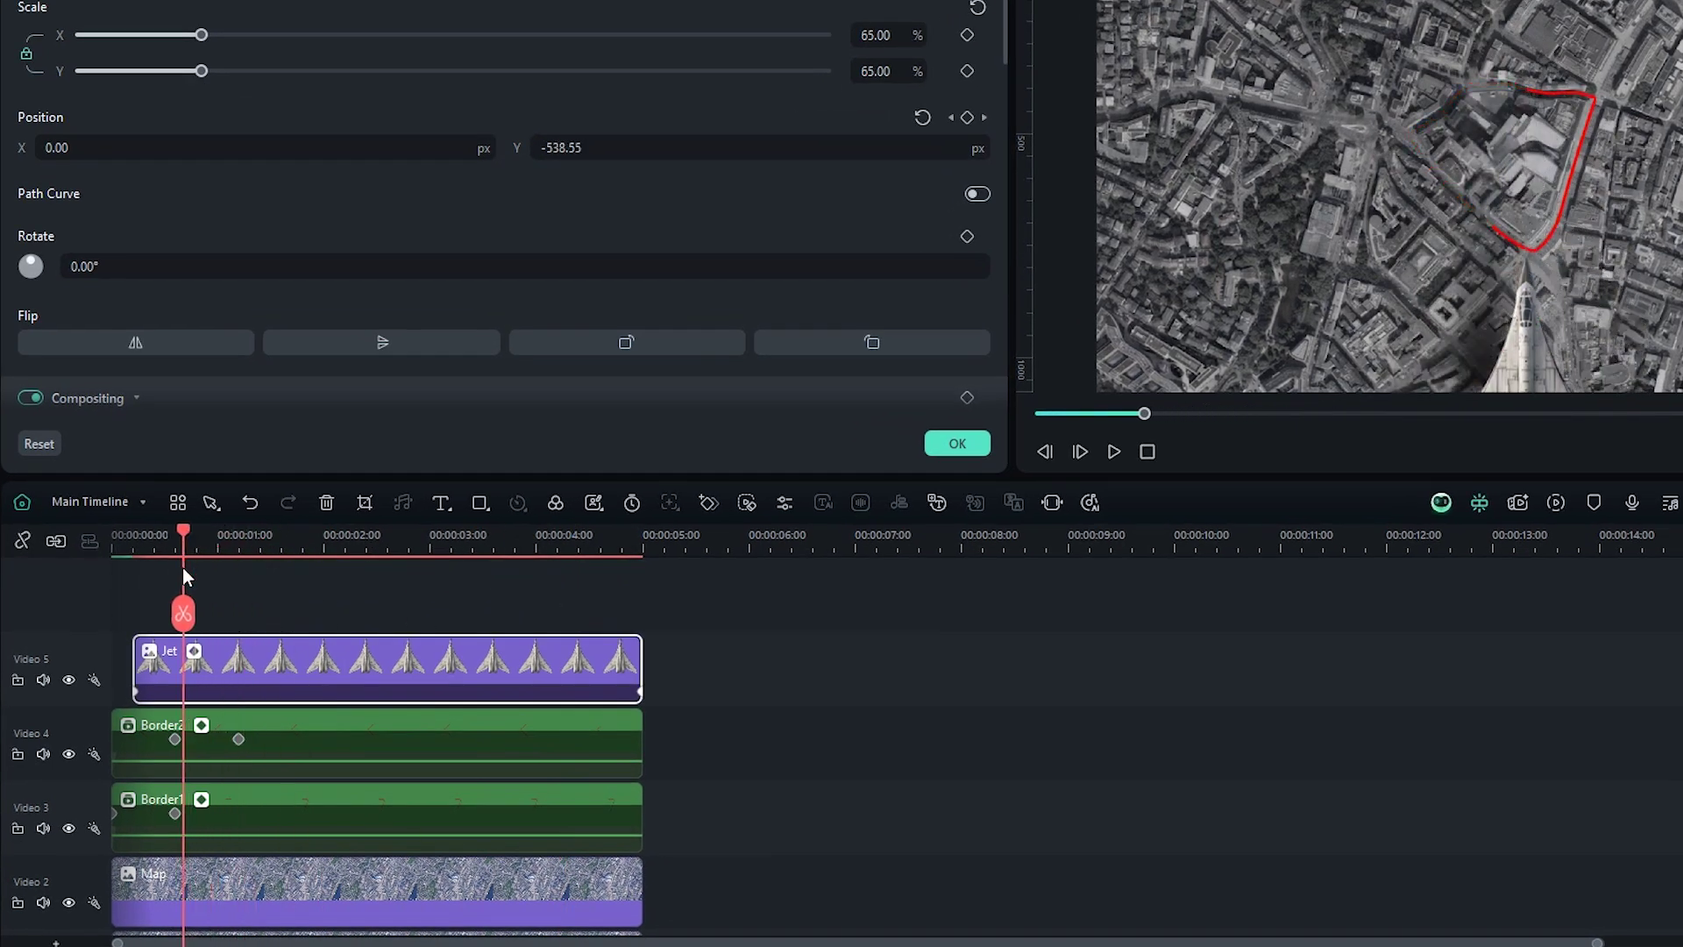
pyautogui.moveTo(297, 663); pyautogui.dragTo(346, 624)
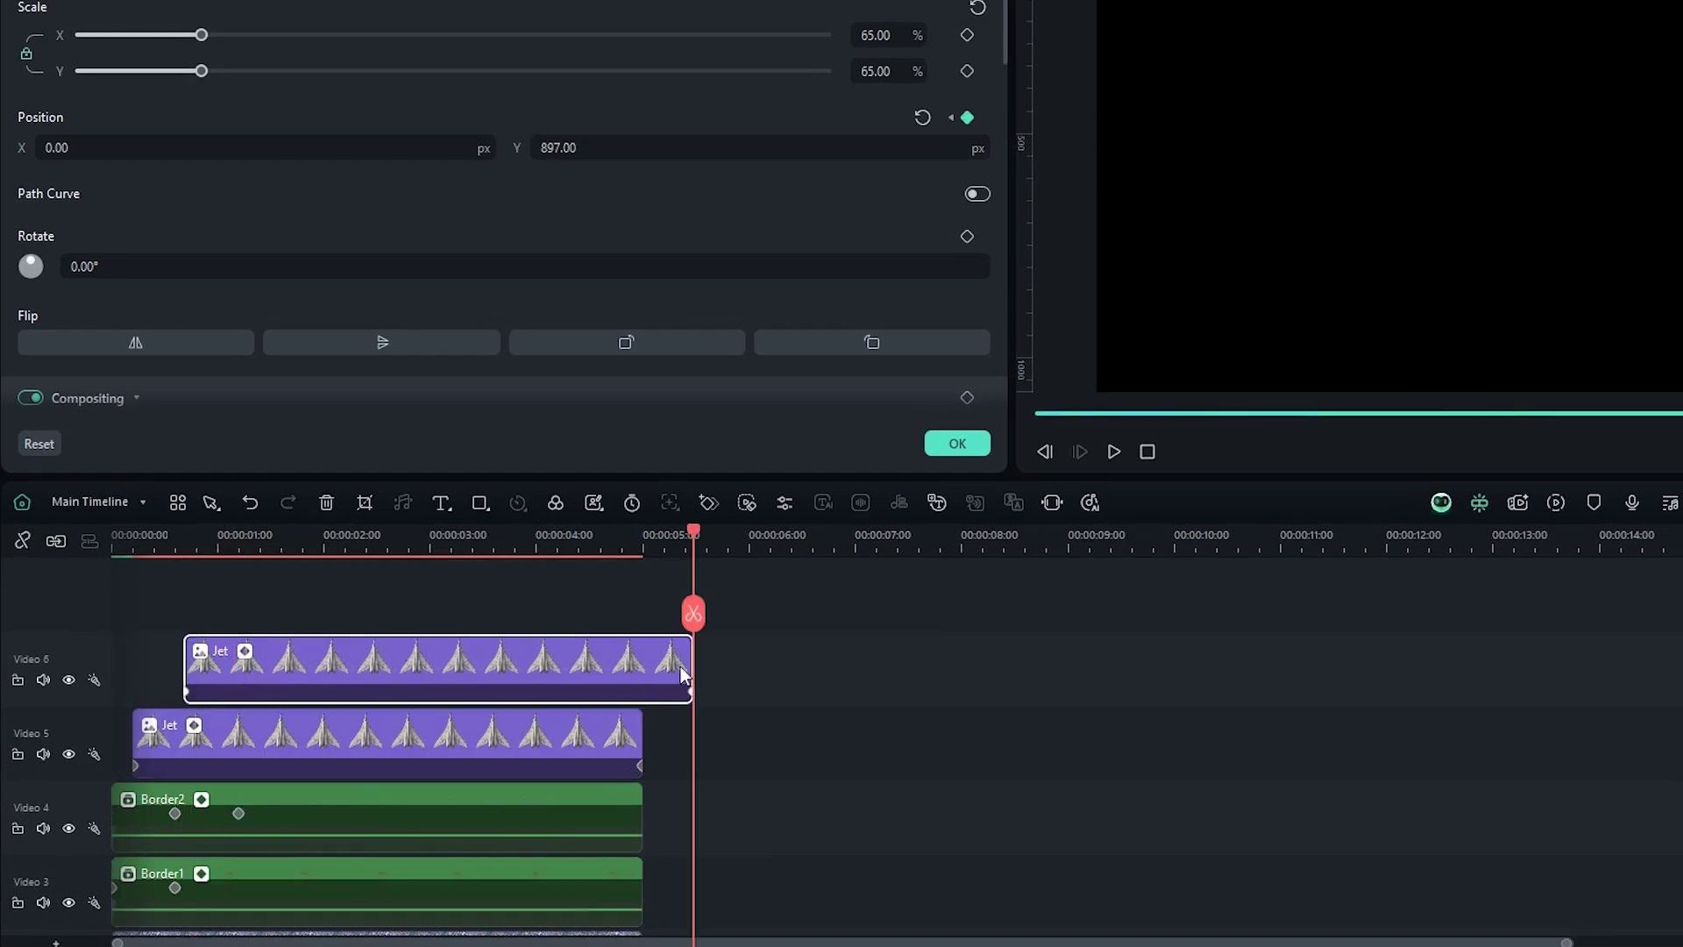
pyautogui.moveTo(680, 667); pyautogui.dragTo(641, 671)
pyautogui.click(184, 538)
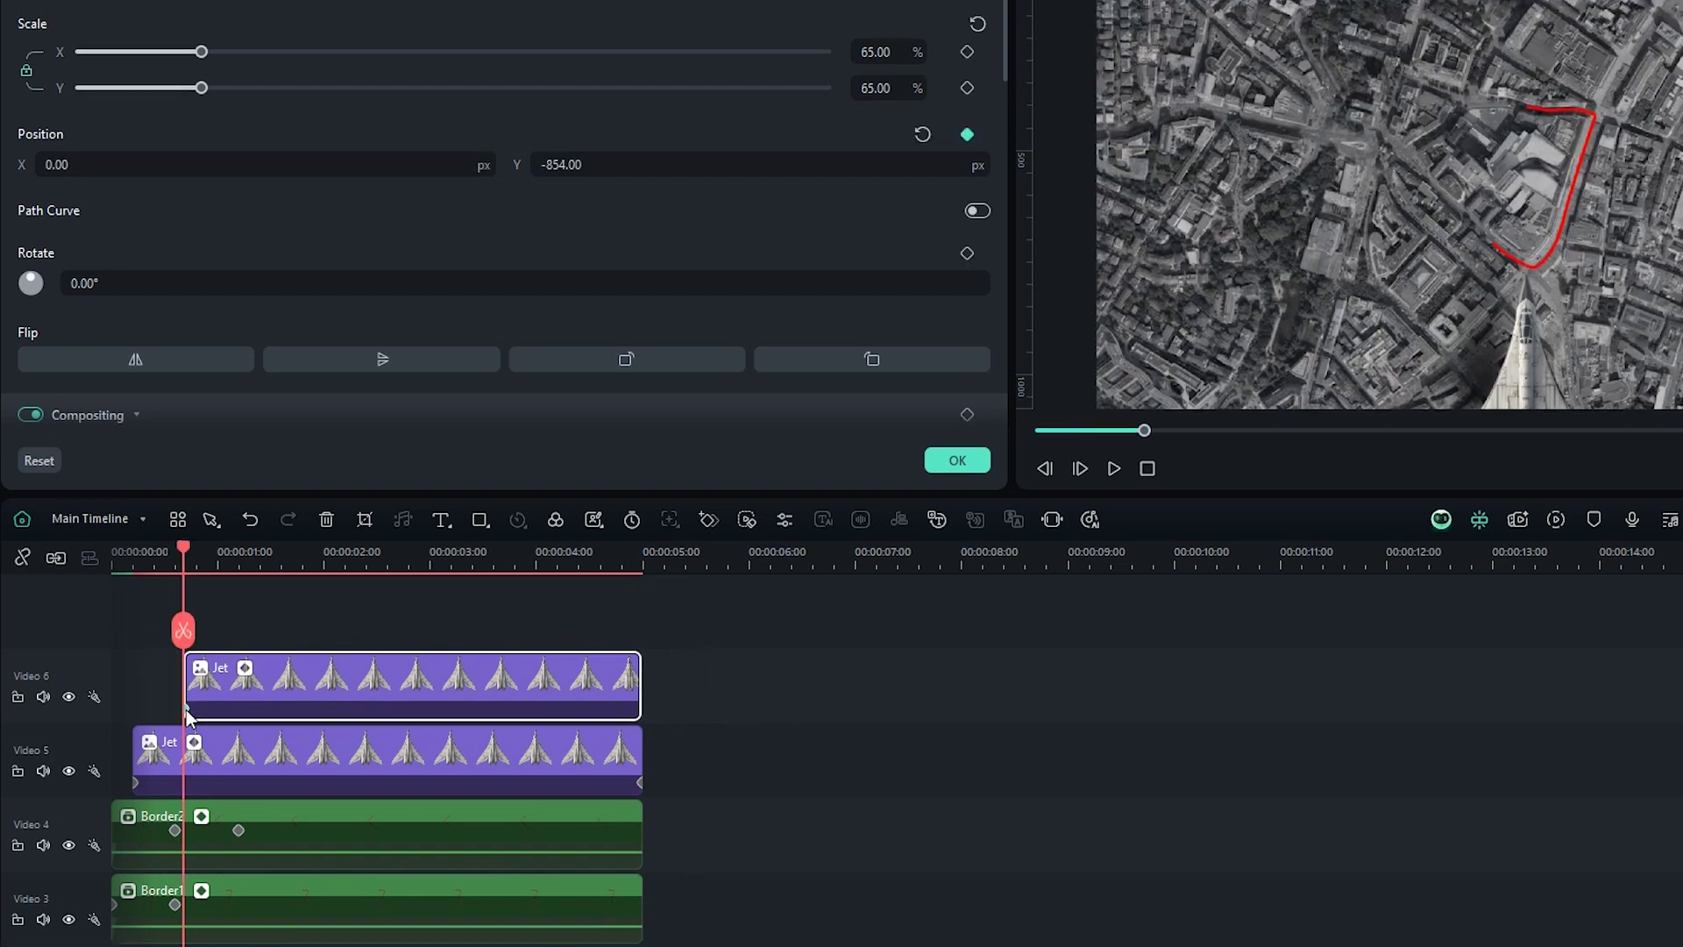
# Scale the copy to 40% with Position X 600 at both keyframes, then play it back.
pyautogui.press('Return')
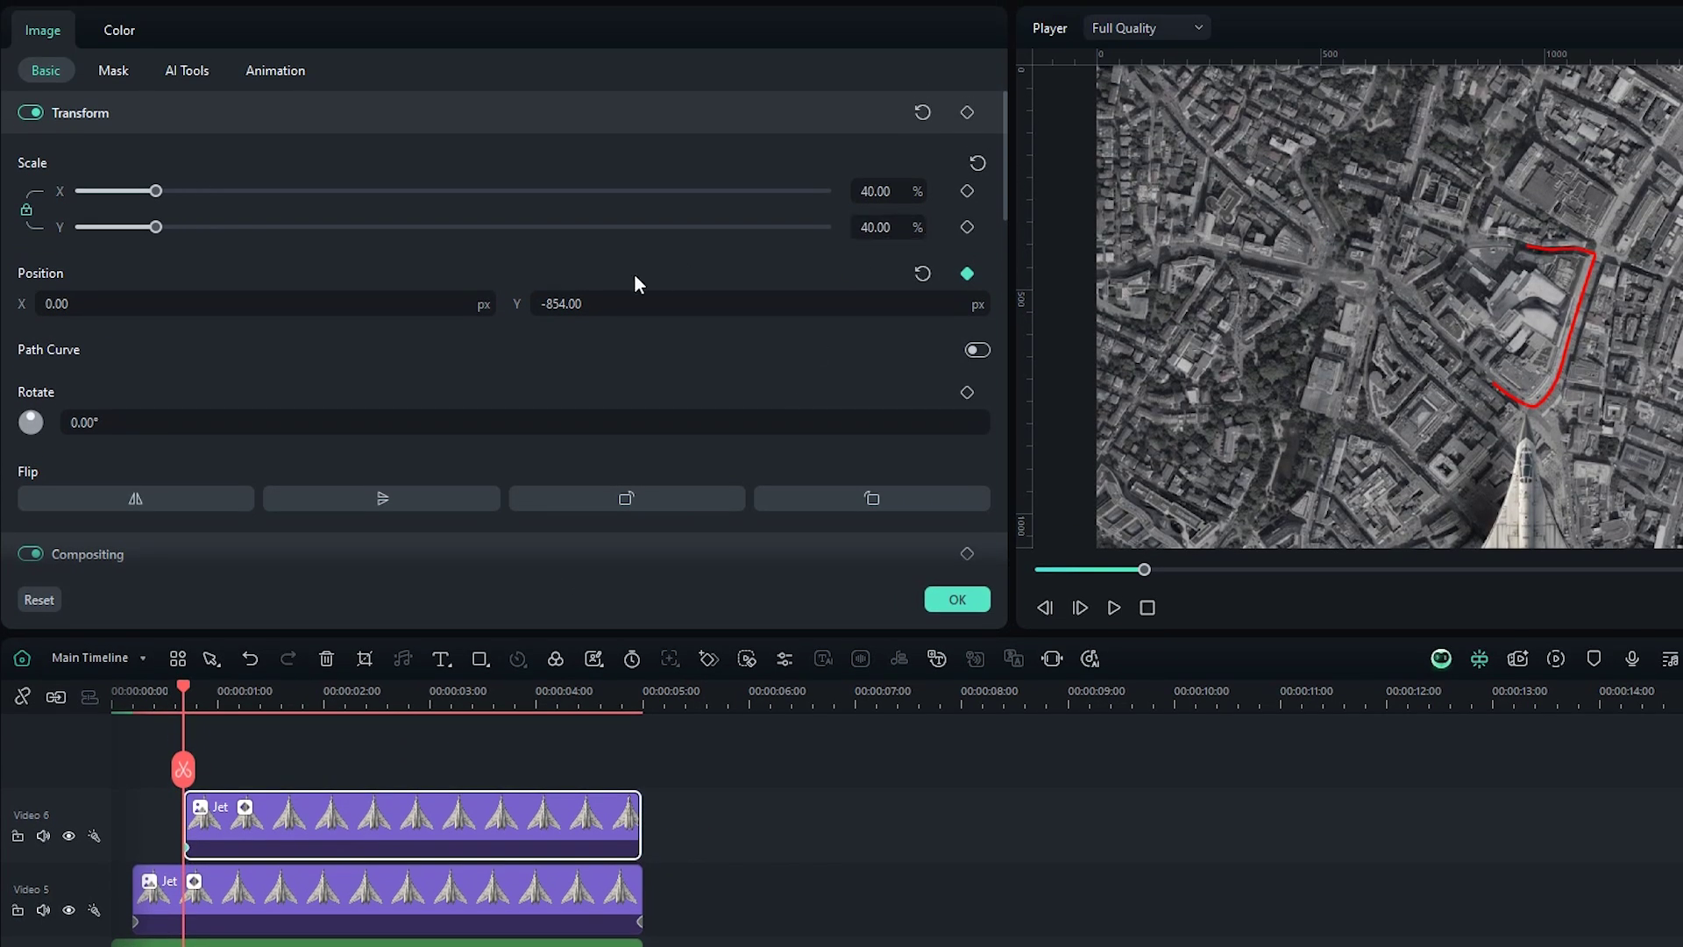
pyautogui.click(395, 307)
pyautogui.press('Return')
pyautogui.moveTo(186, 686); pyautogui.dragTo(642, 705)
pyautogui.click(391, 306)
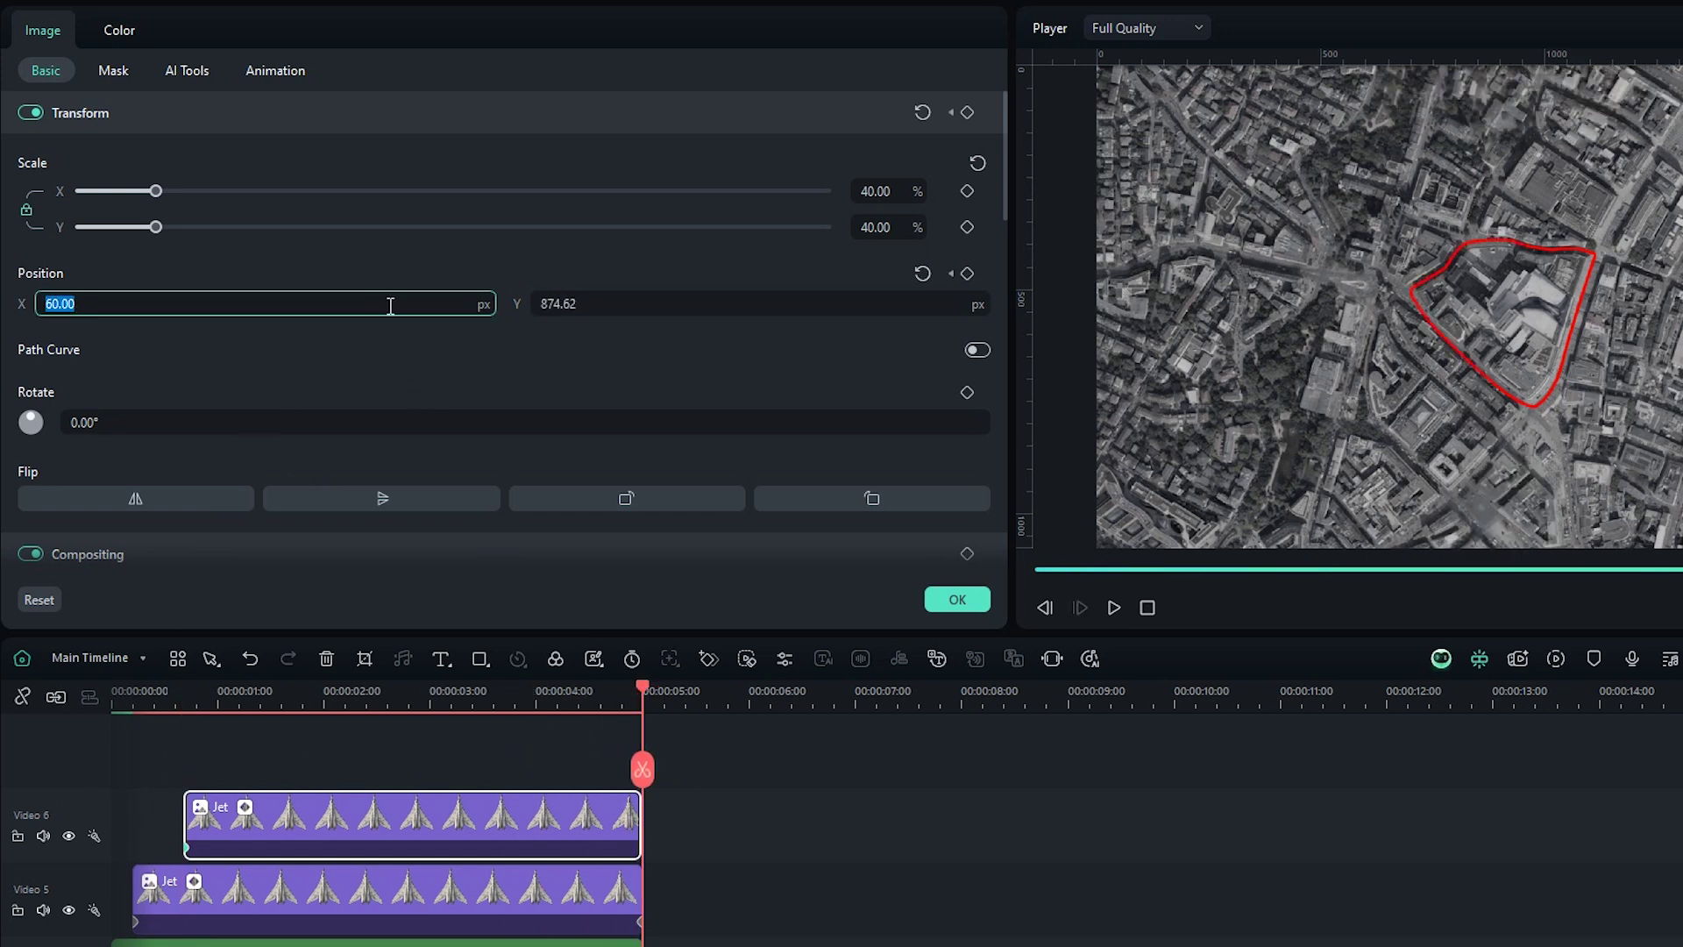
pyautogui.write('600')
pyautogui.press('Return')
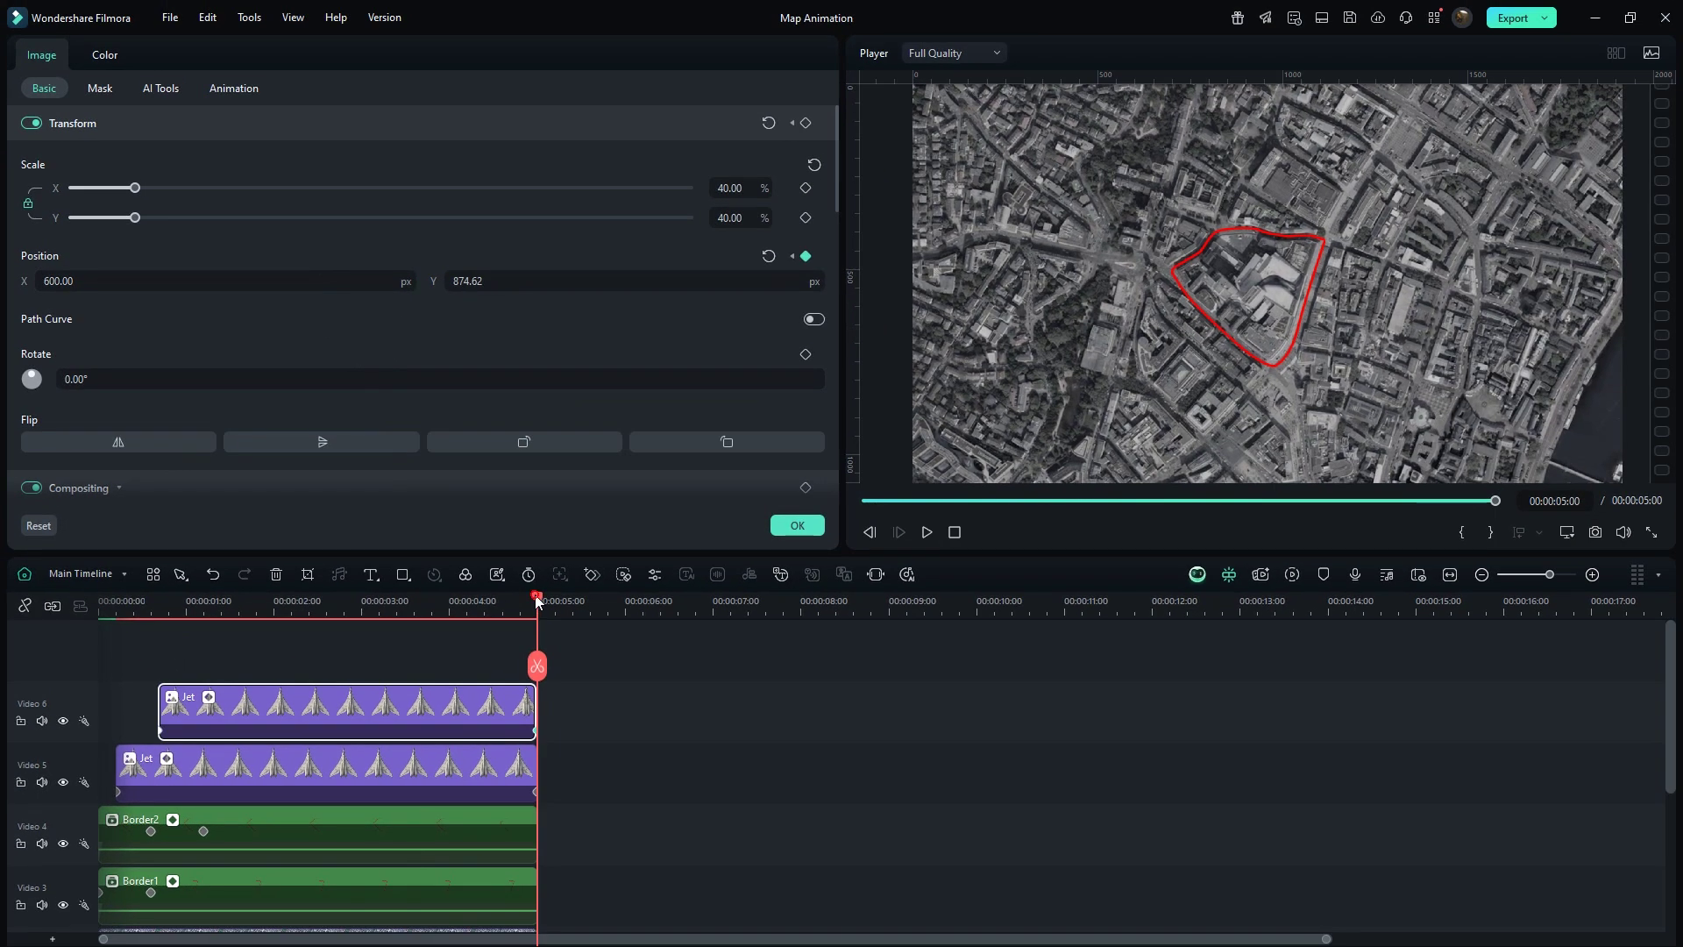
pyautogui.moveTo(642, 771); pyautogui.dragTo(185, 790)
pyautogui.press('space')
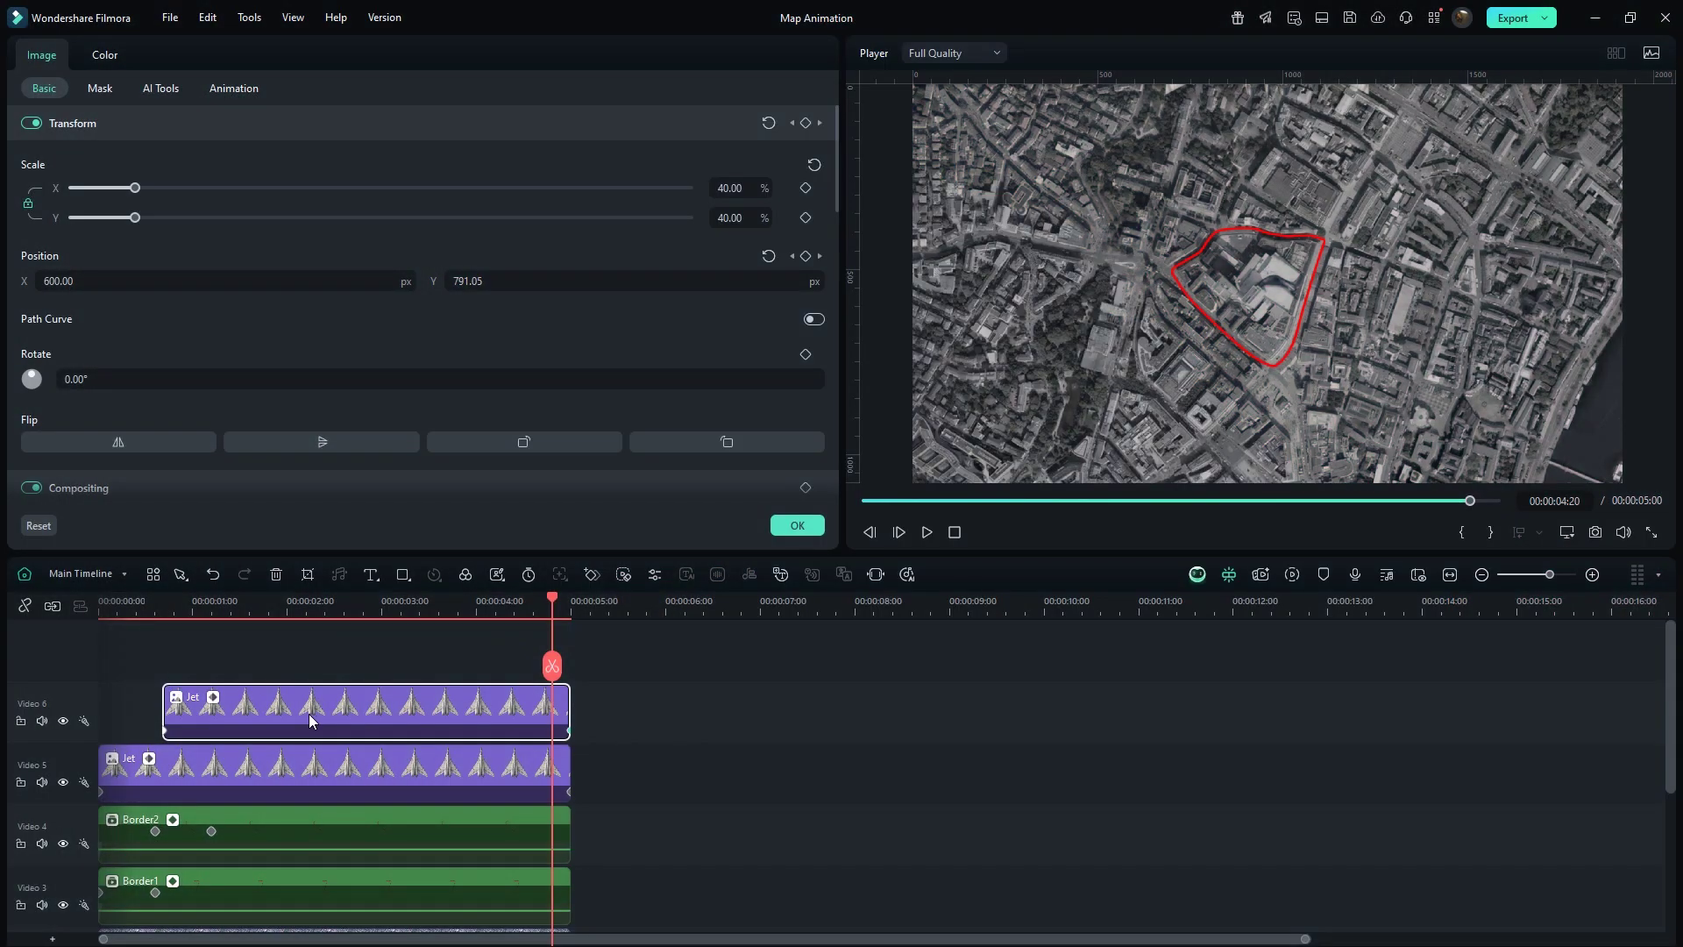
# Add a third jet on Video 7 at Position X -600 and scale both escort jets to 35%.
pyautogui.moveTo(309, 714); pyautogui.dragTo(311, 677)
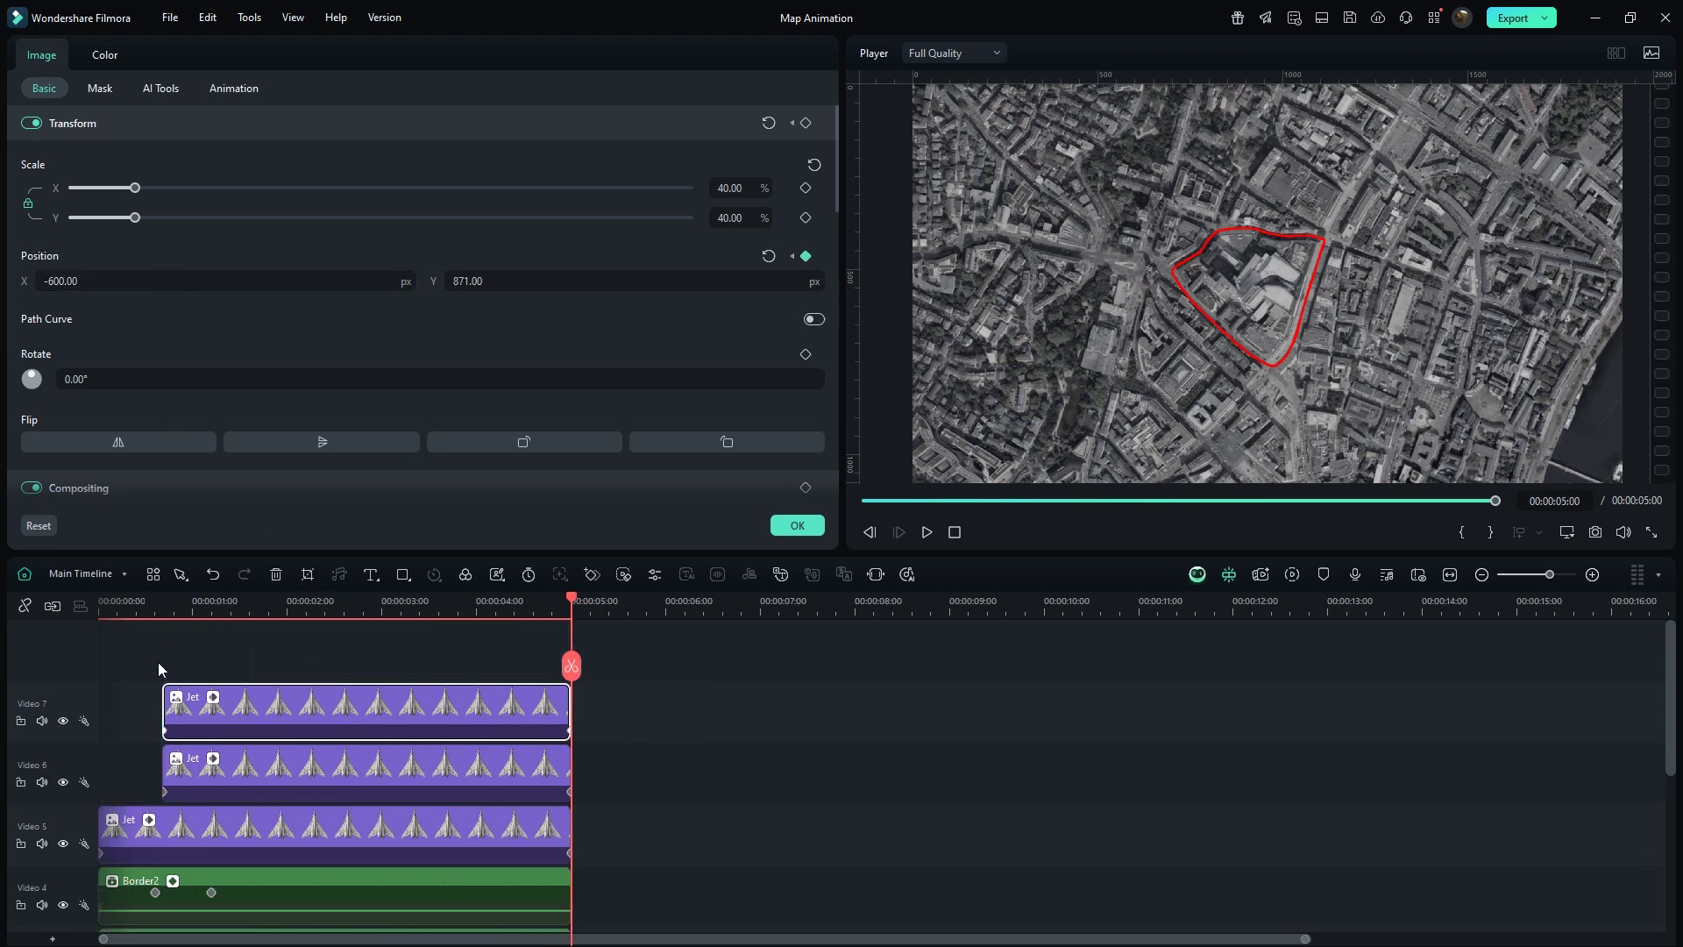
pyautogui.click(166, 731)
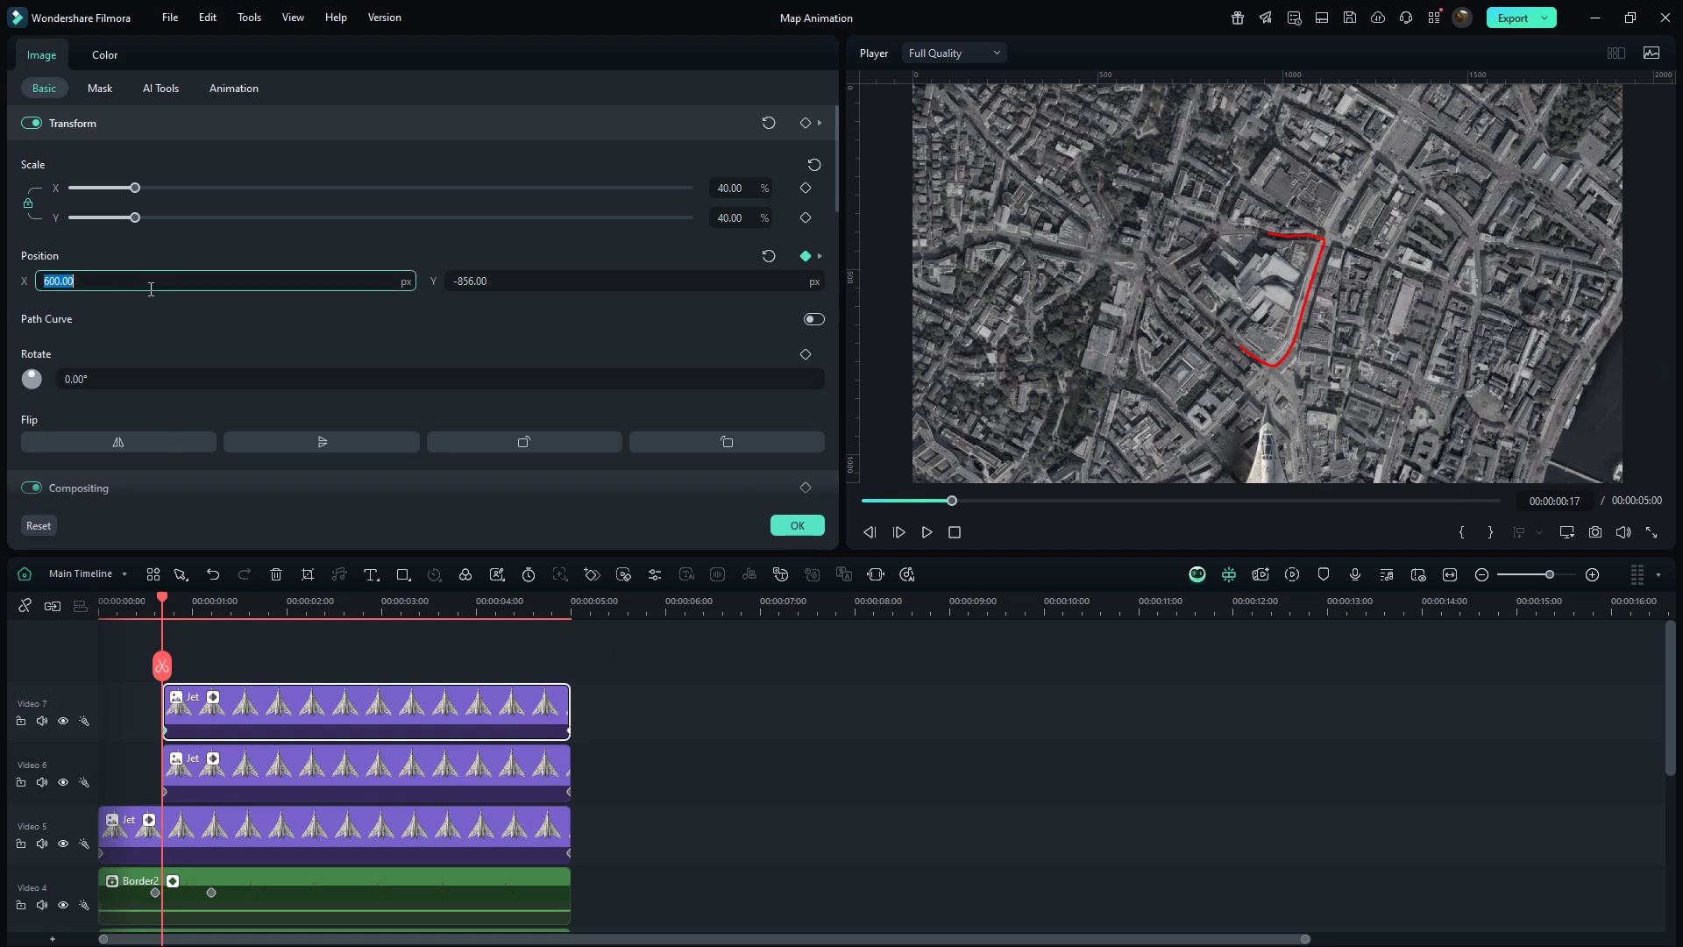
pyautogui.press('Return')
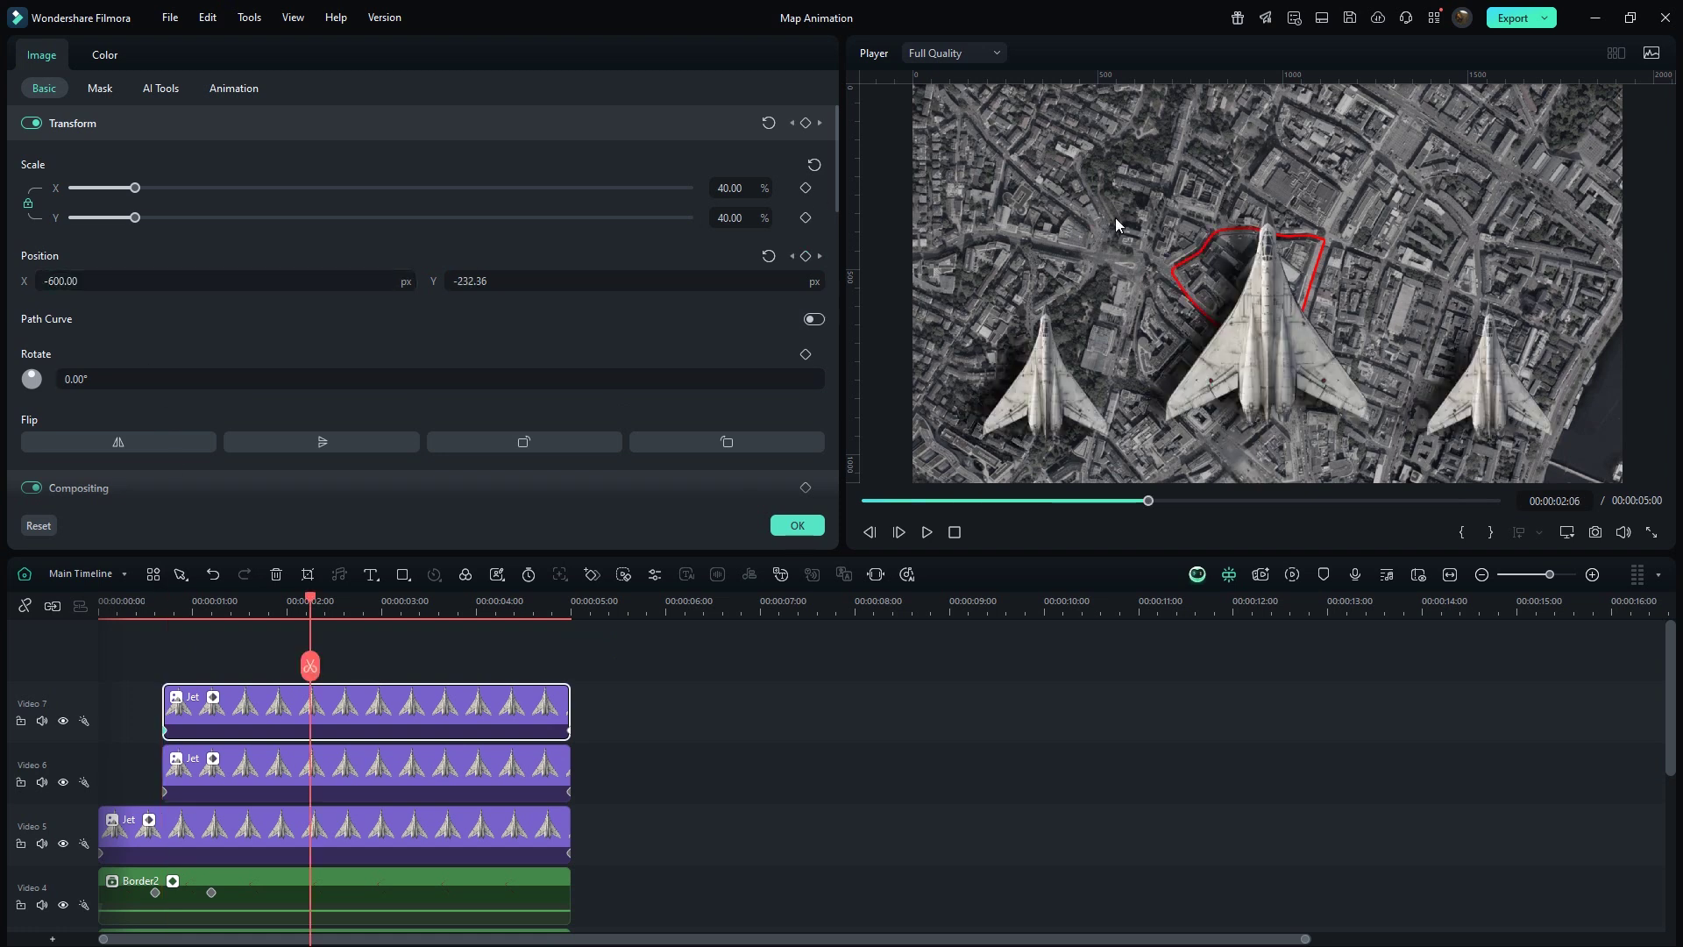
pyautogui.doubleClick(733, 189)
pyautogui.write('35')
pyautogui.press('Return')
pyautogui.click(495, 772)
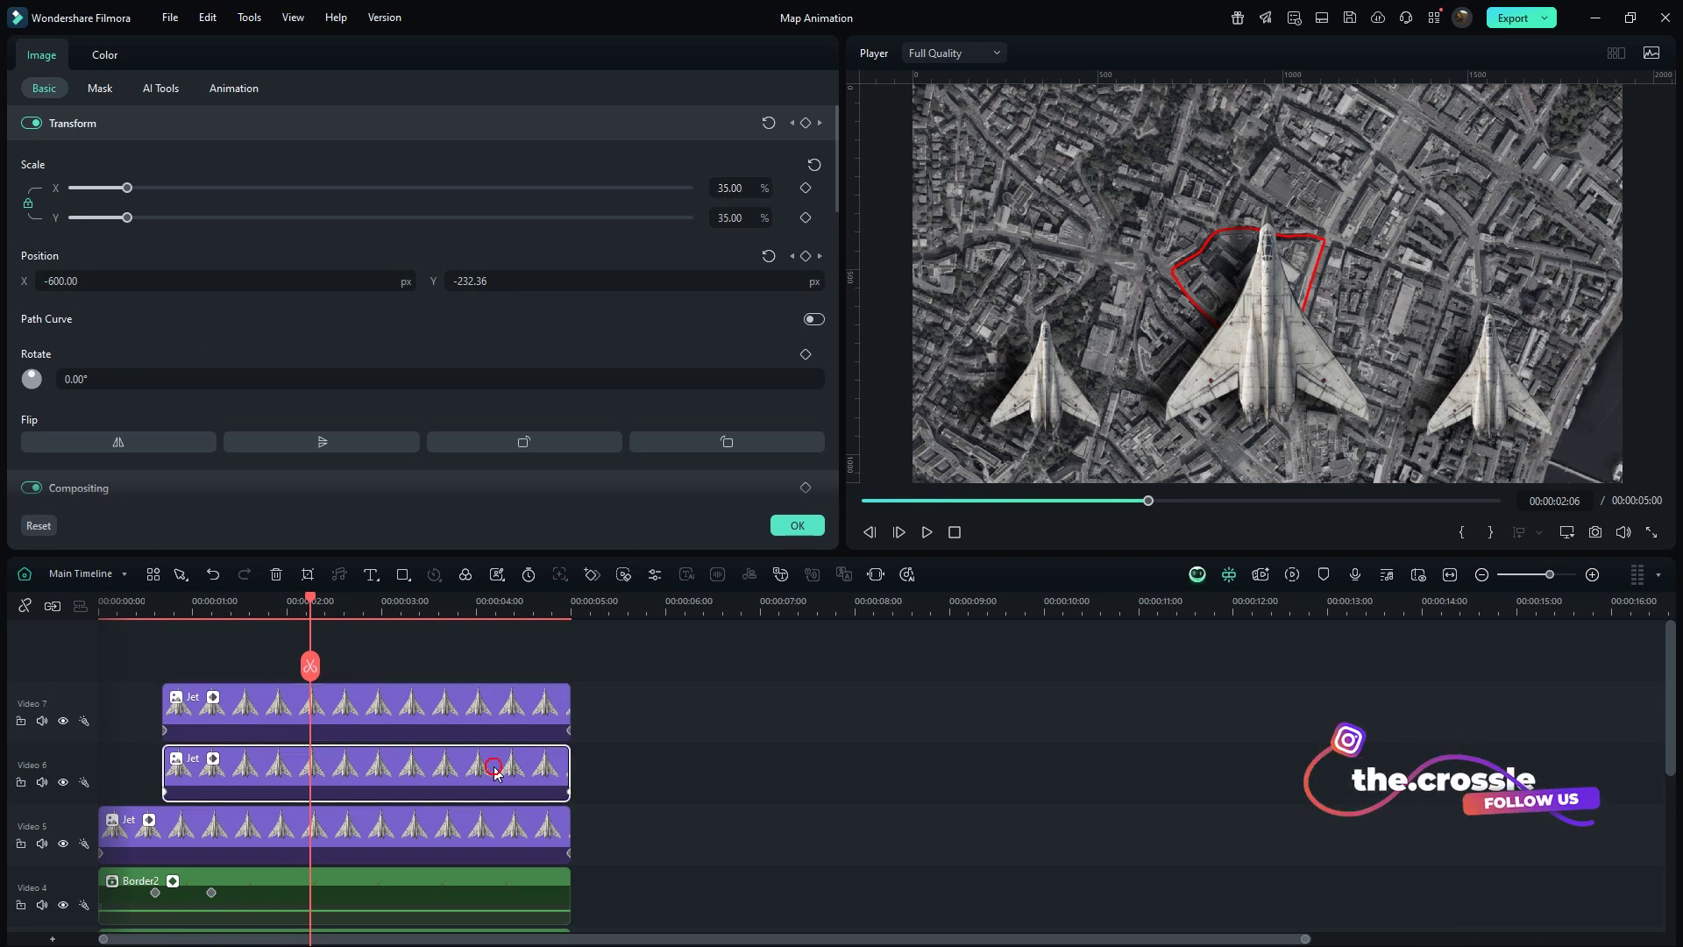
pyautogui.write('35')
pyautogui.press('Return')
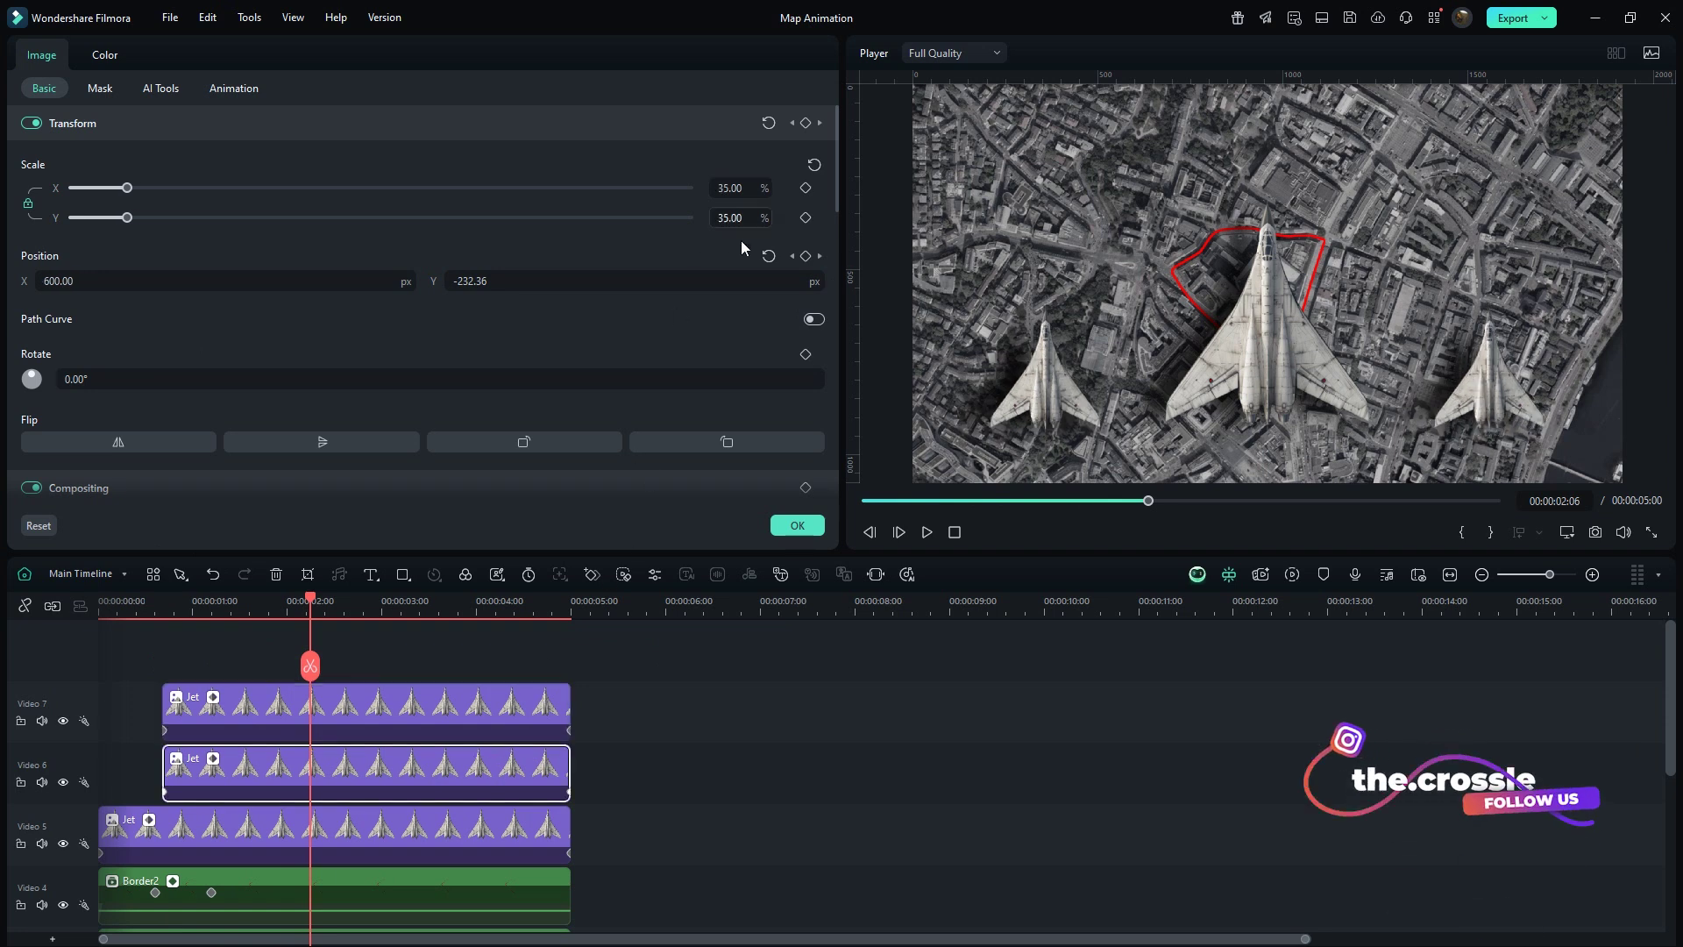
# Place the Cloud image on a new top track at 151.21% scale, raised to reveal the jets.
pyautogui.click(797, 526)
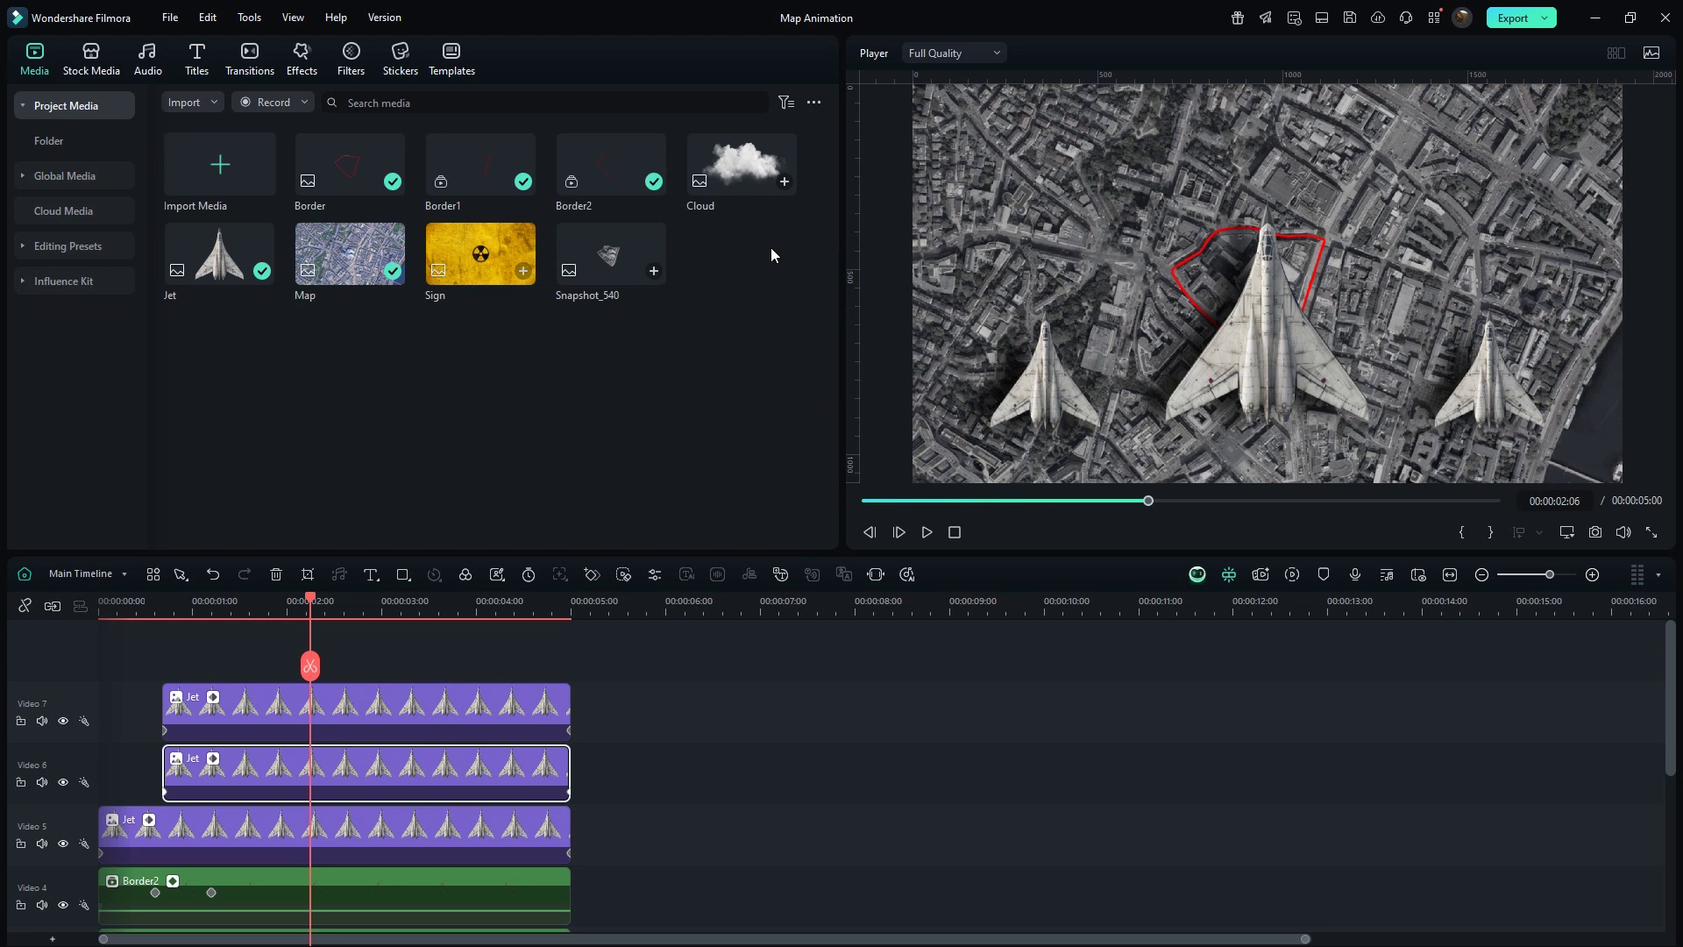
pyautogui.moveTo(745, 175); pyautogui.dragTo(88, 658)
pyautogui.doubleClick(213, 705)
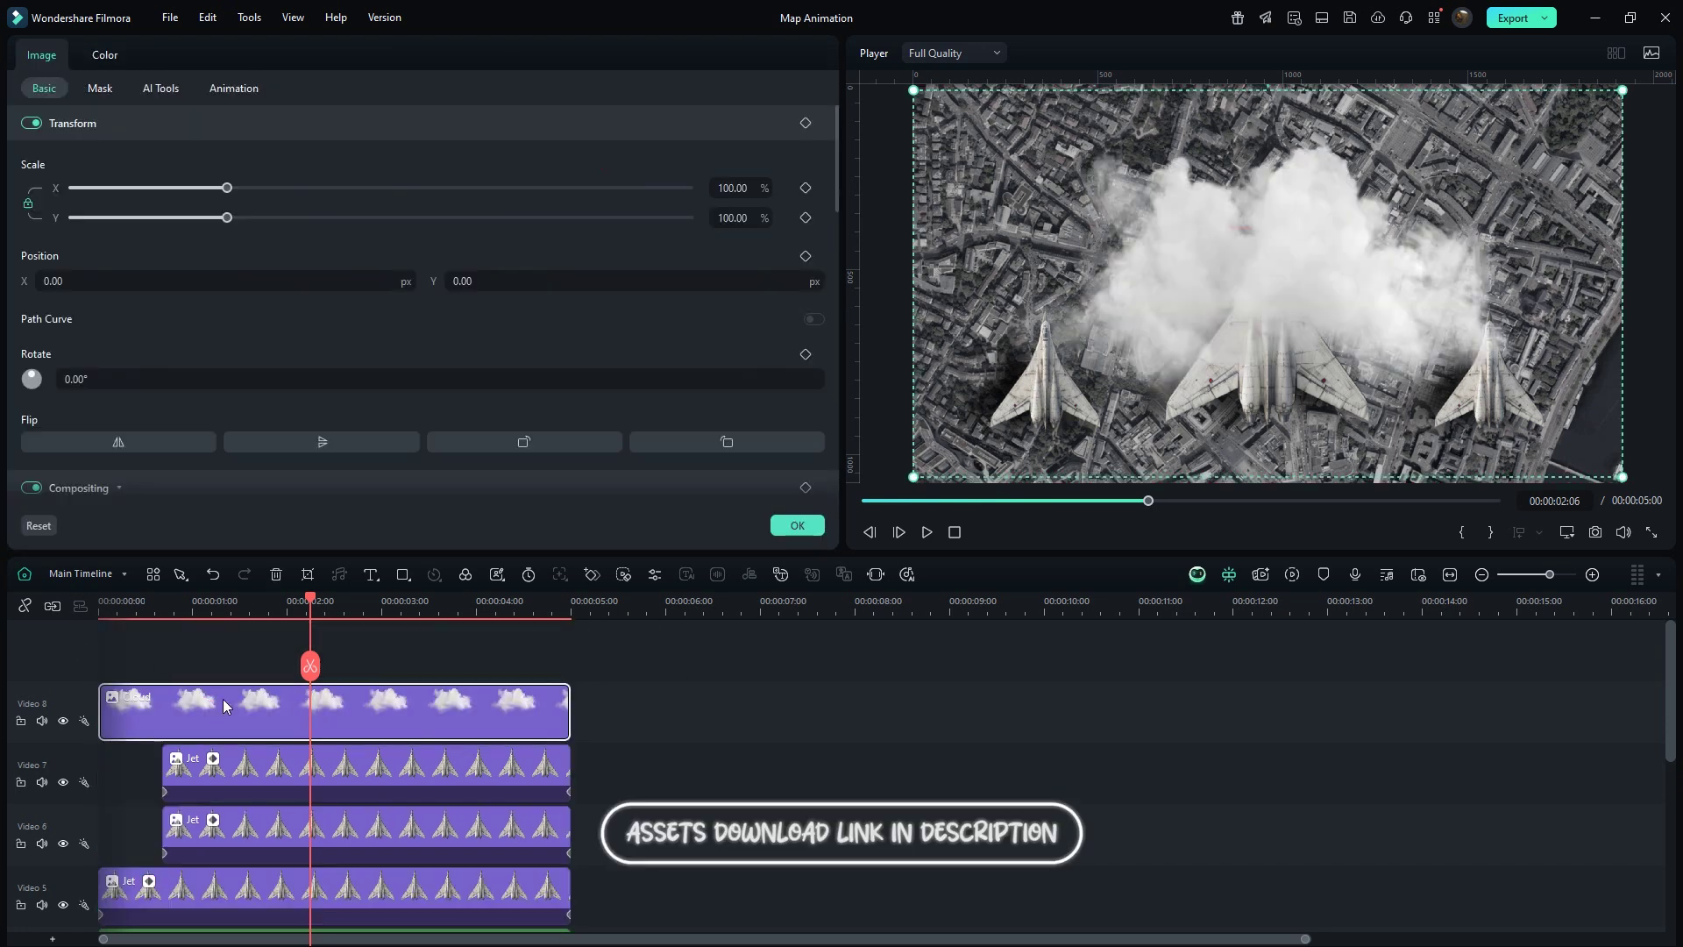
pyautogui.moveTo(227, 217); pyautogui.dragTo(306, 218)
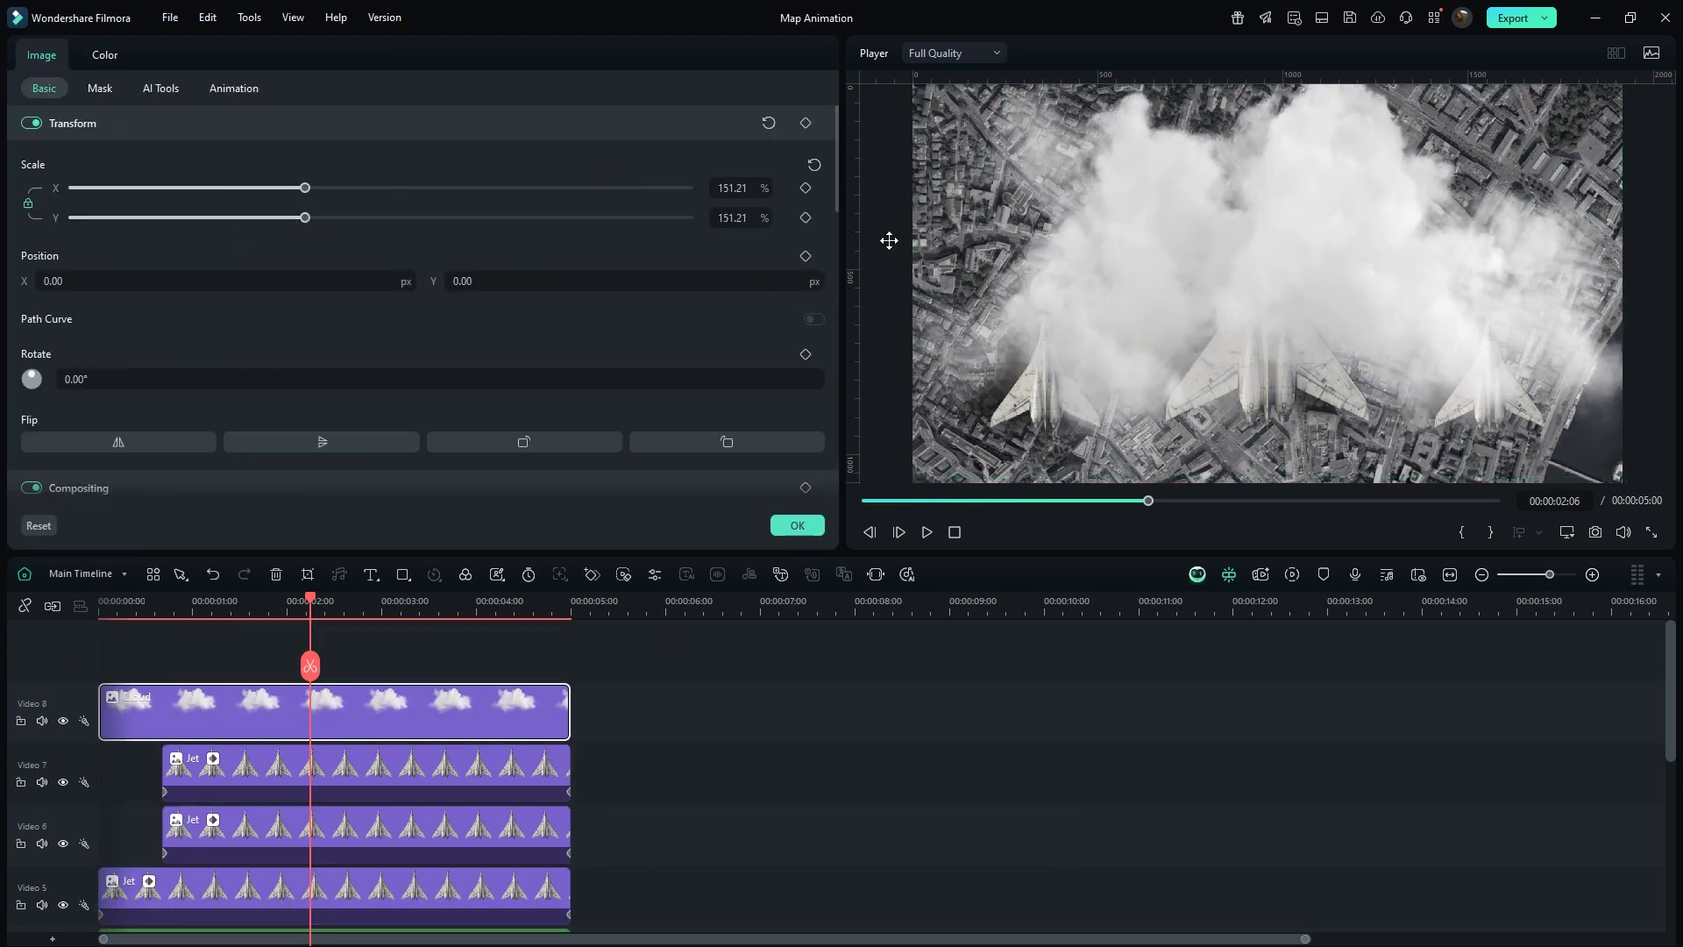
pyautogui.moveTo(1329, 325); pyautogui.dragTo(1403, 125)
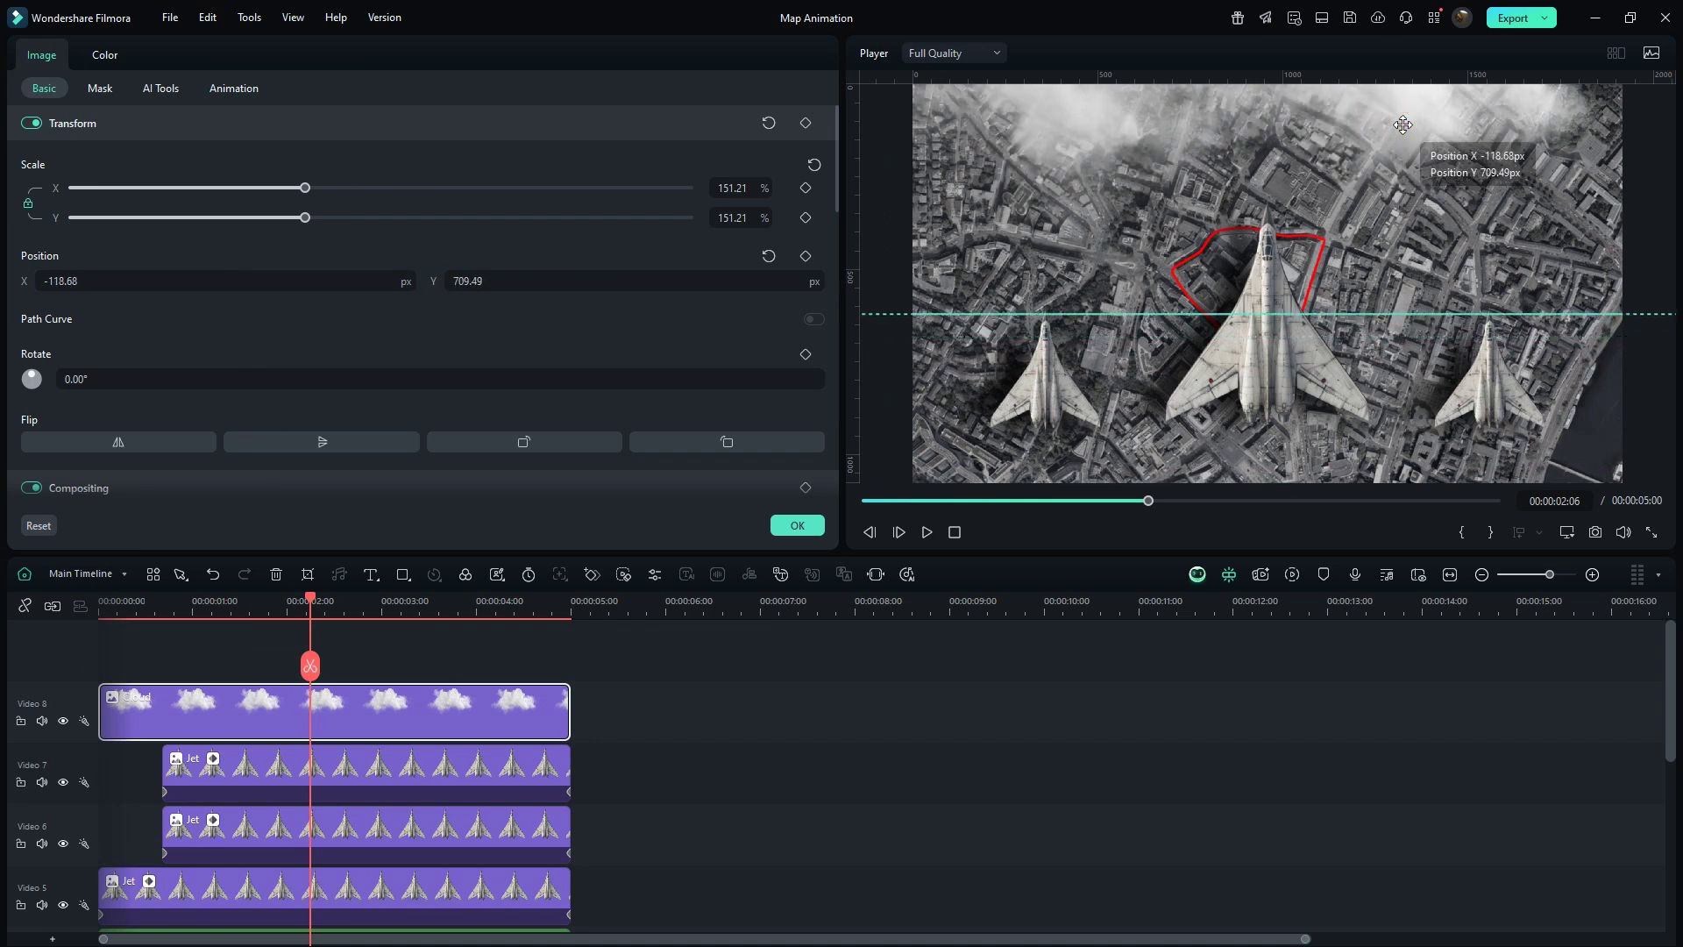
# Keyframe the cloud drifting from Position X -551.68 to -118.68 with a smoothed curve.
pyautogui.click(571, 606)
pyautogui.click(806, 256)
pyautogui.moveTo(577, 592); pyautogui.dragTo(85, 647)
pyautogui.moveTo(224, 283); pyautogui.dragTo(223, 282)
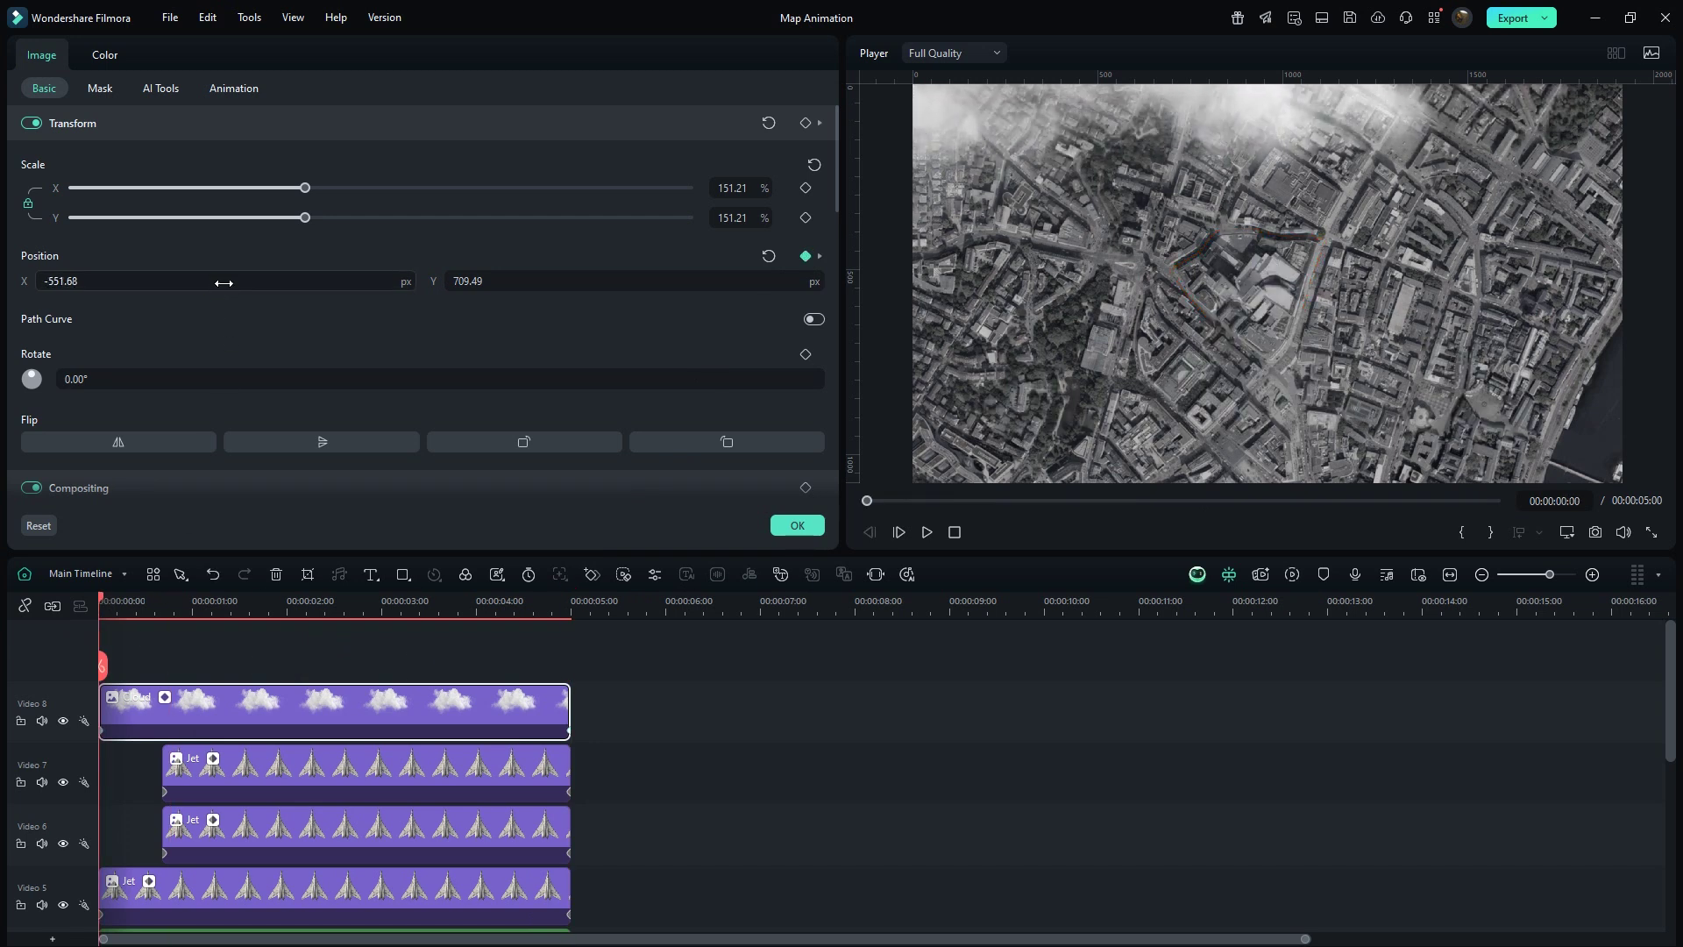
pyautogui.click(165, 697)
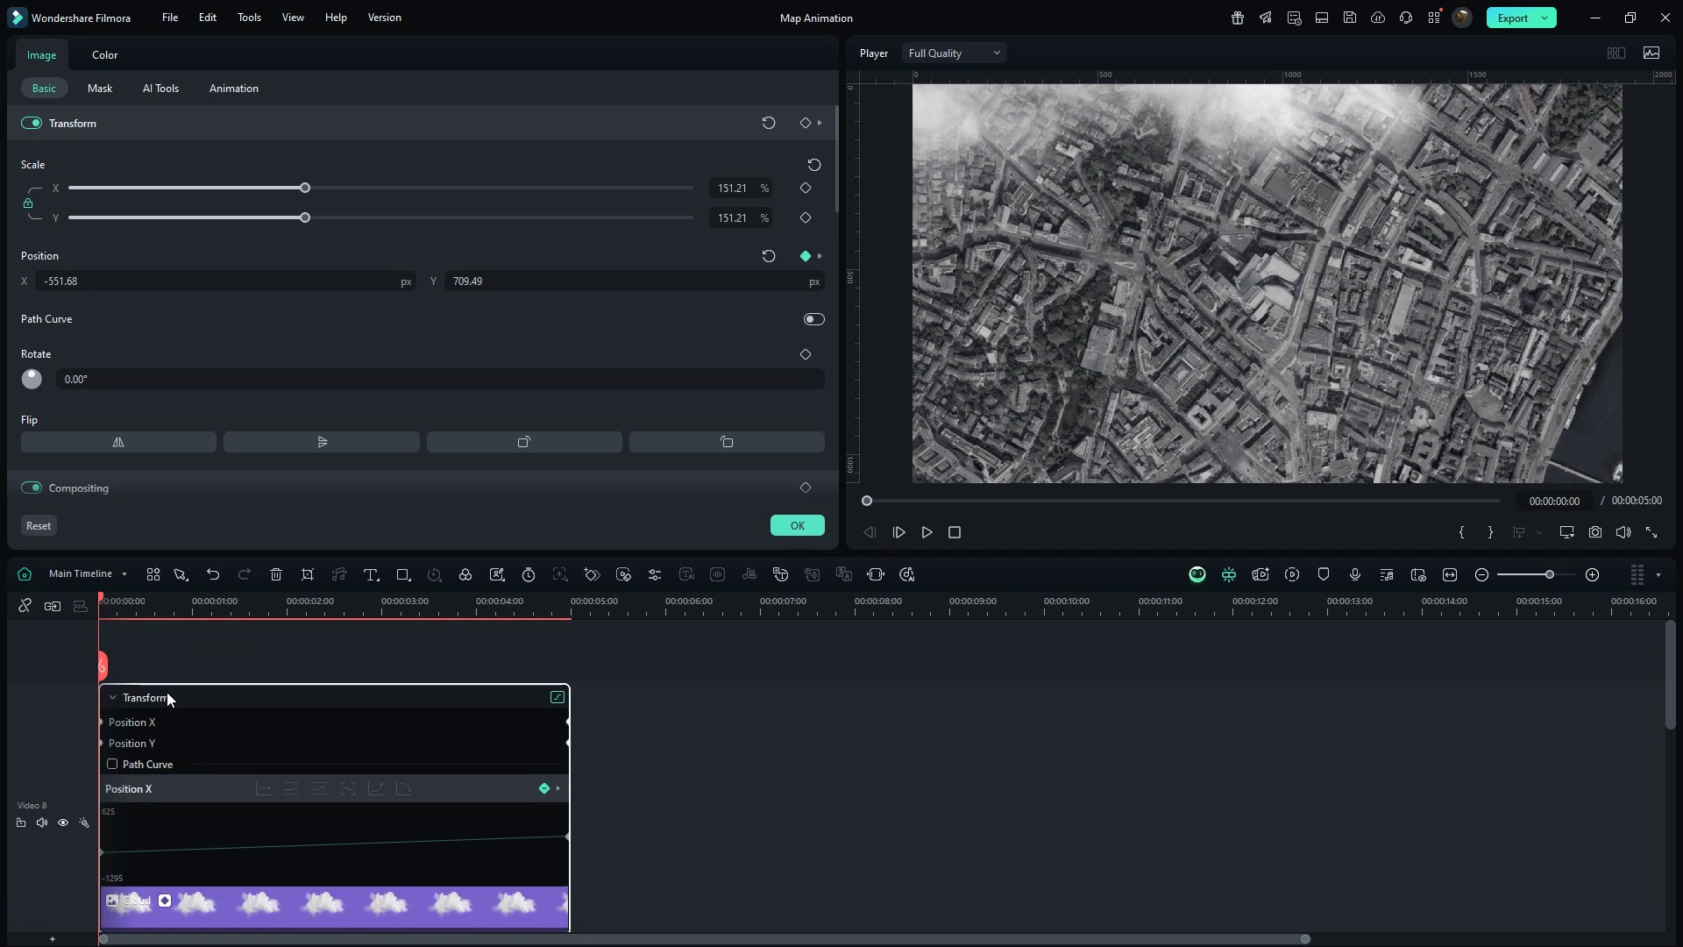
pyautogui.rightClick(569, 842)
pyautogui.click(602, 783)
pyautogui.click(165, 900)
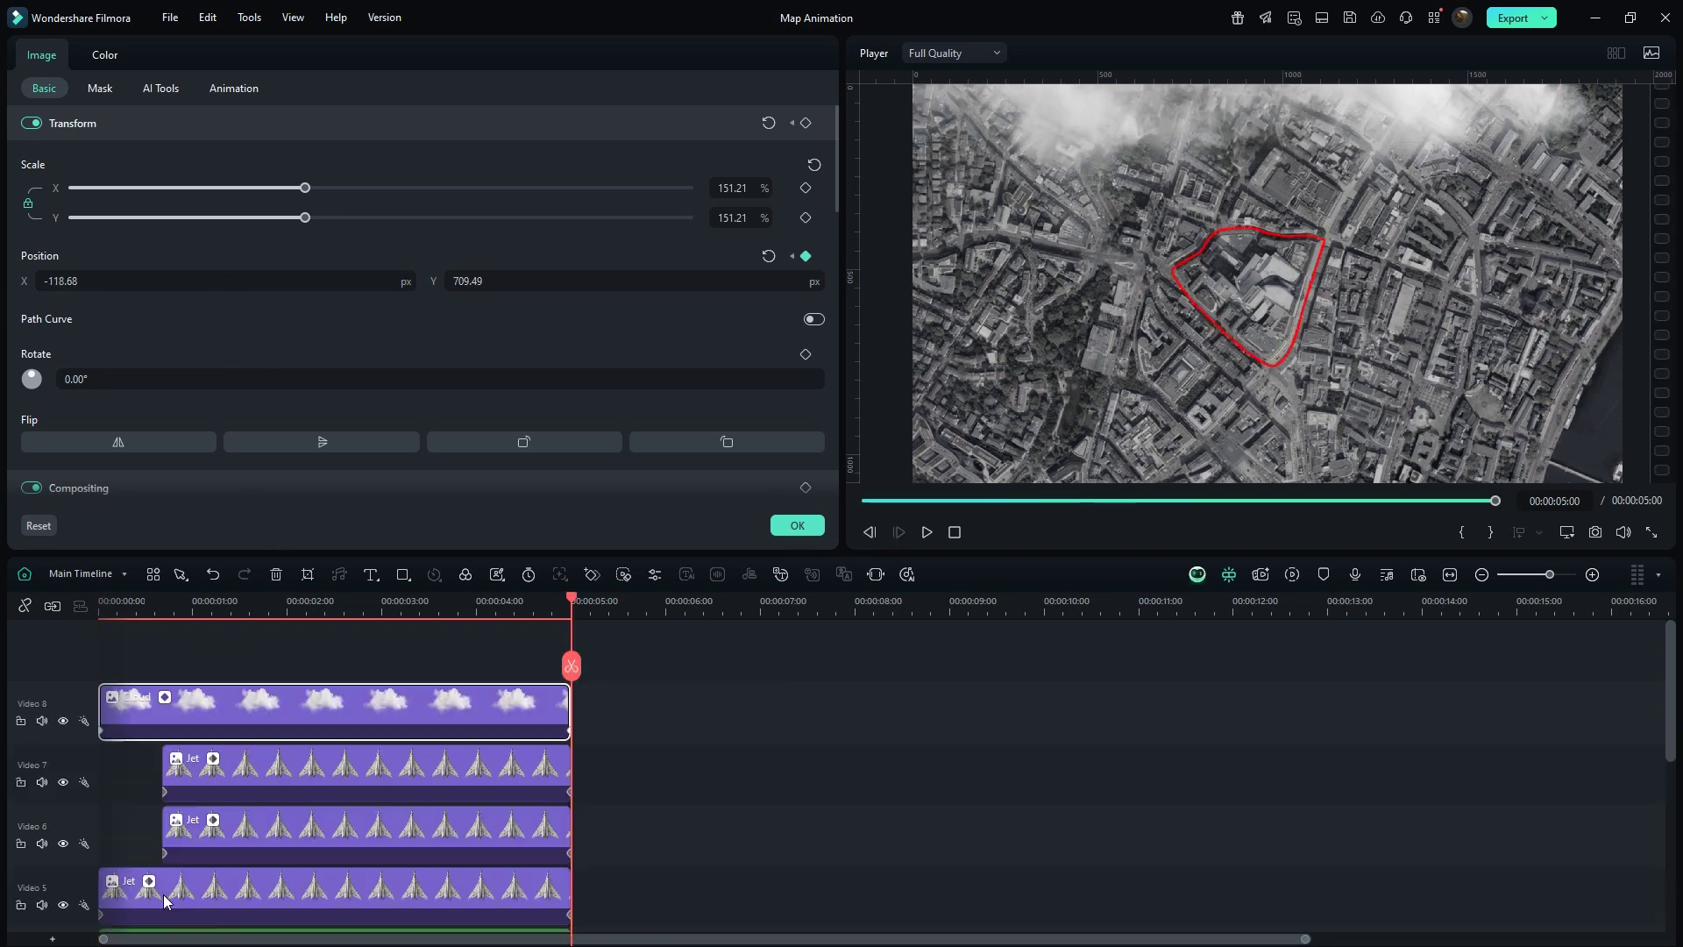
pyautogui.click(797, 525)
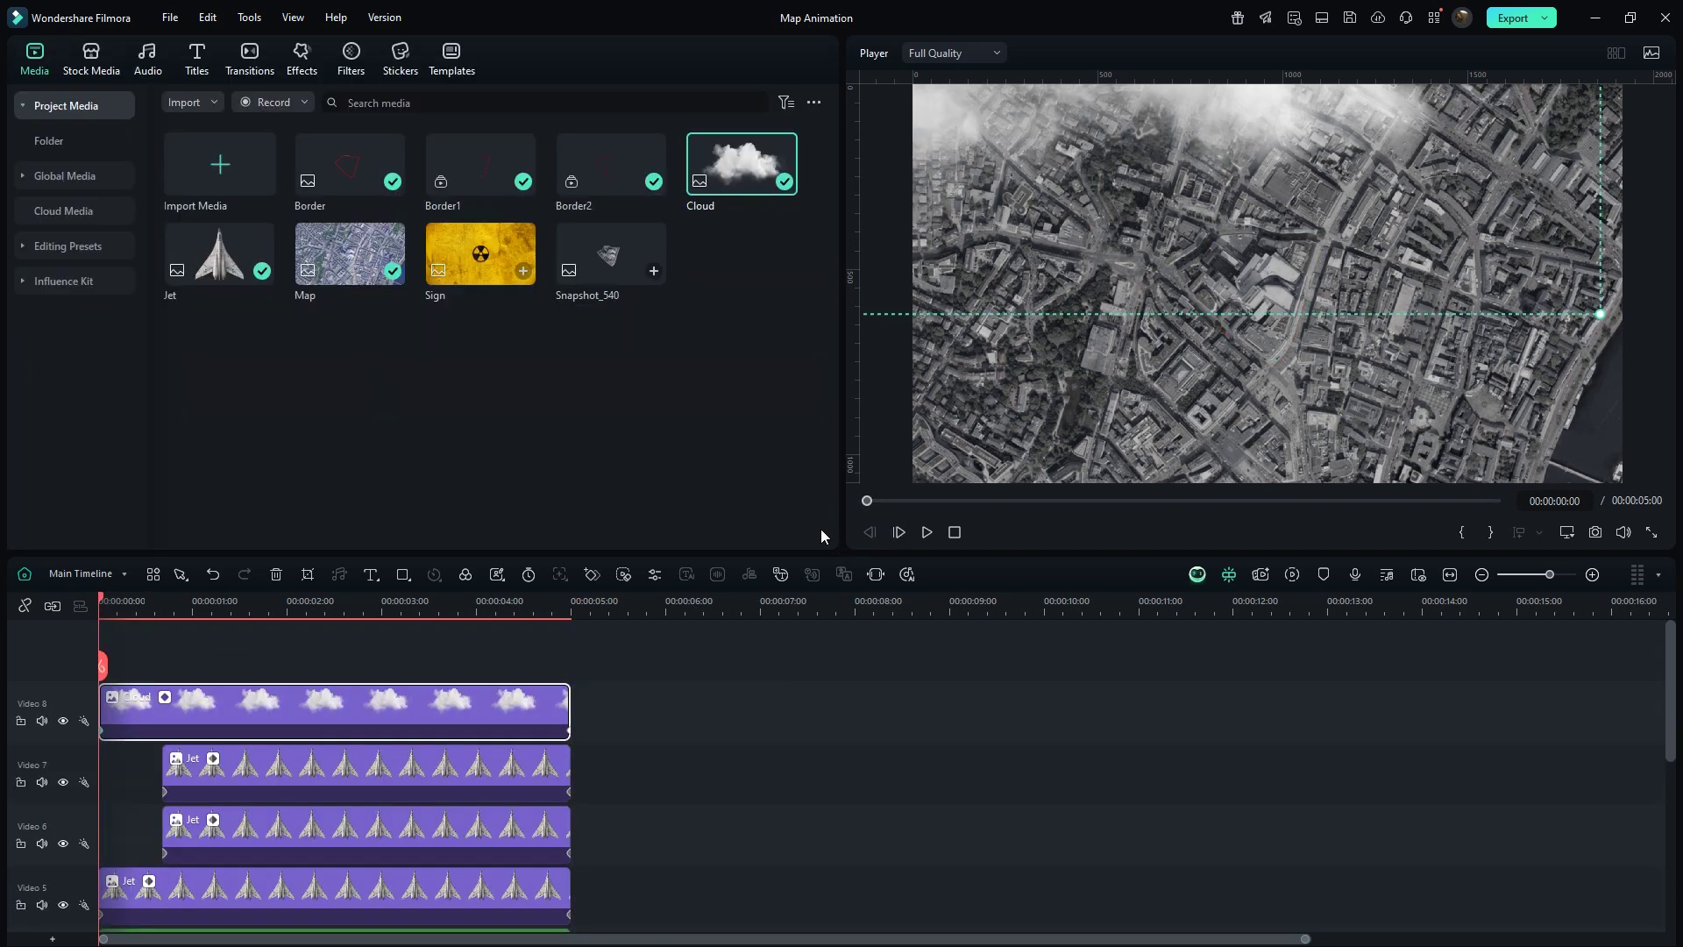
# Paste a second Cloud clip onto a new track toward the lower left, sliding sideways by its end.
pyautogui.click(208, 579)
pyautogui.hotkey('ctrl', 'v')
pyautogui.doubleClick(208, 715)
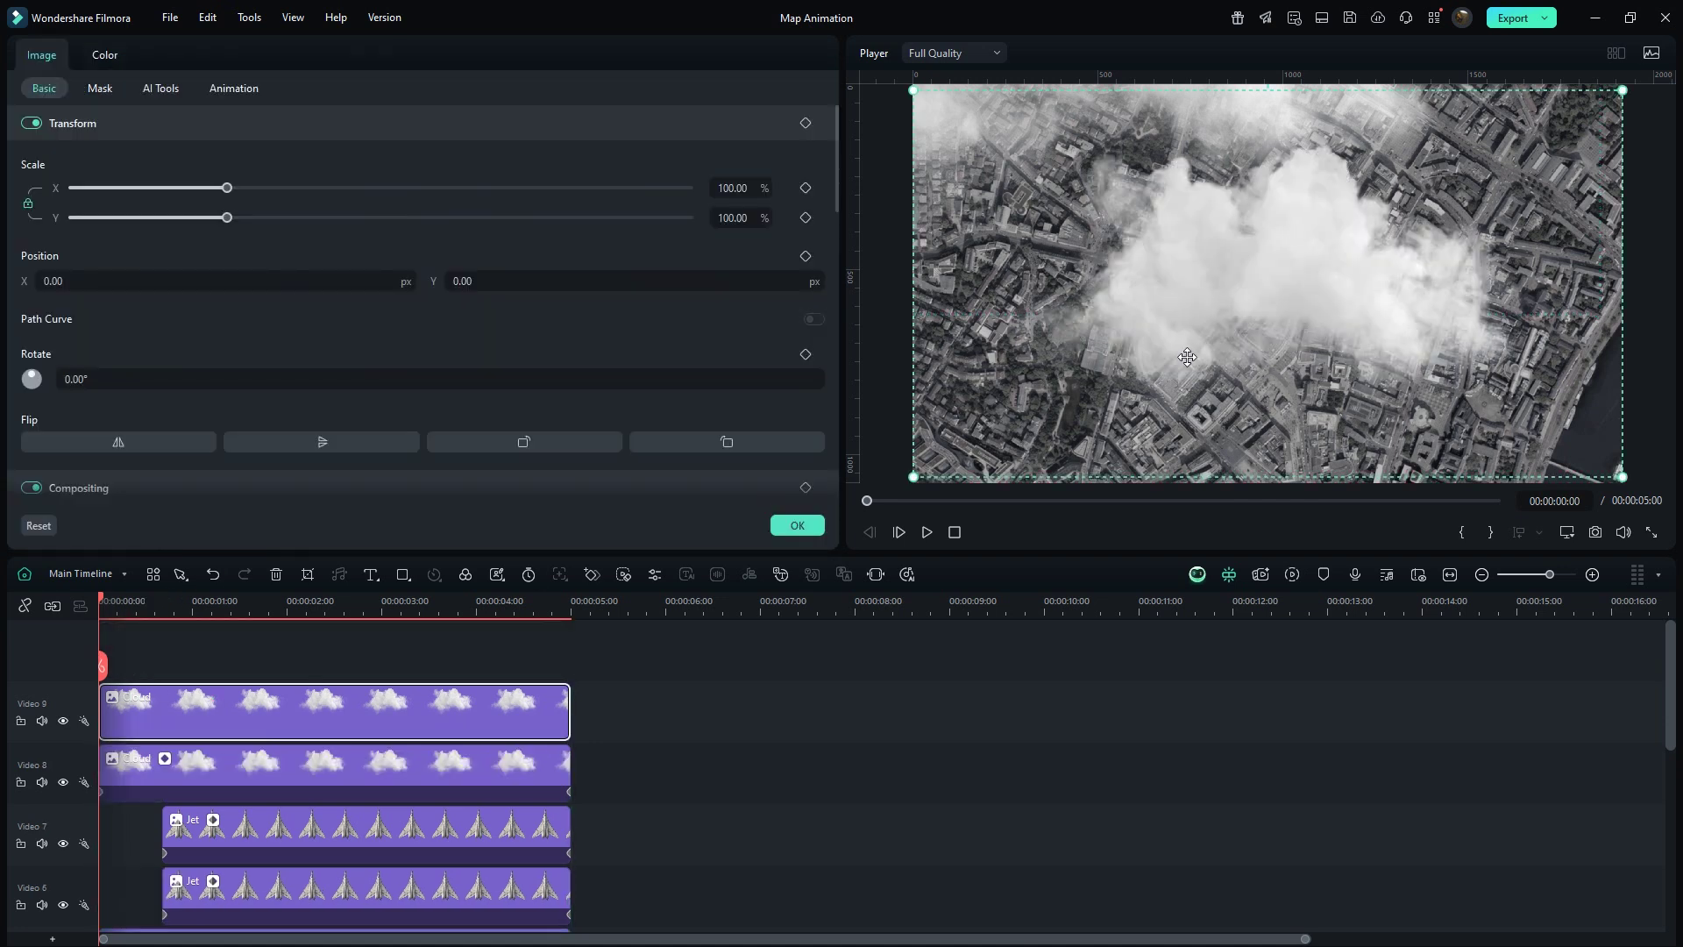
pyautogui.moveTo(1324, 287); pyautogui.dragTo(1060, 540)
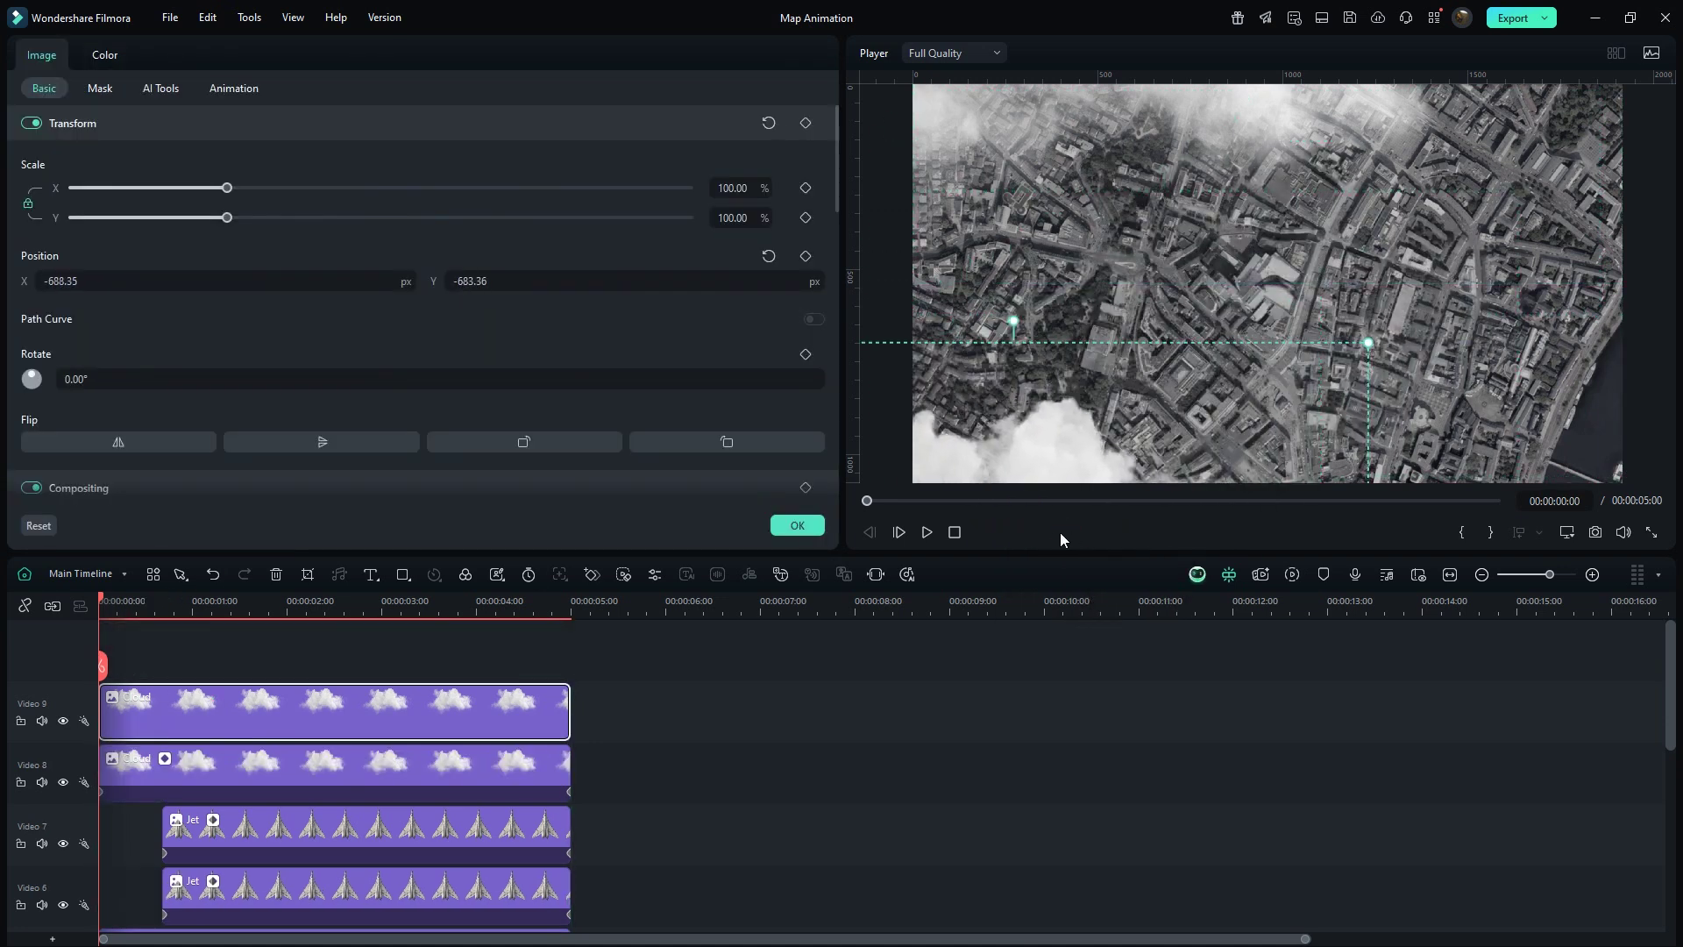
pyautogui.click(570, 612)
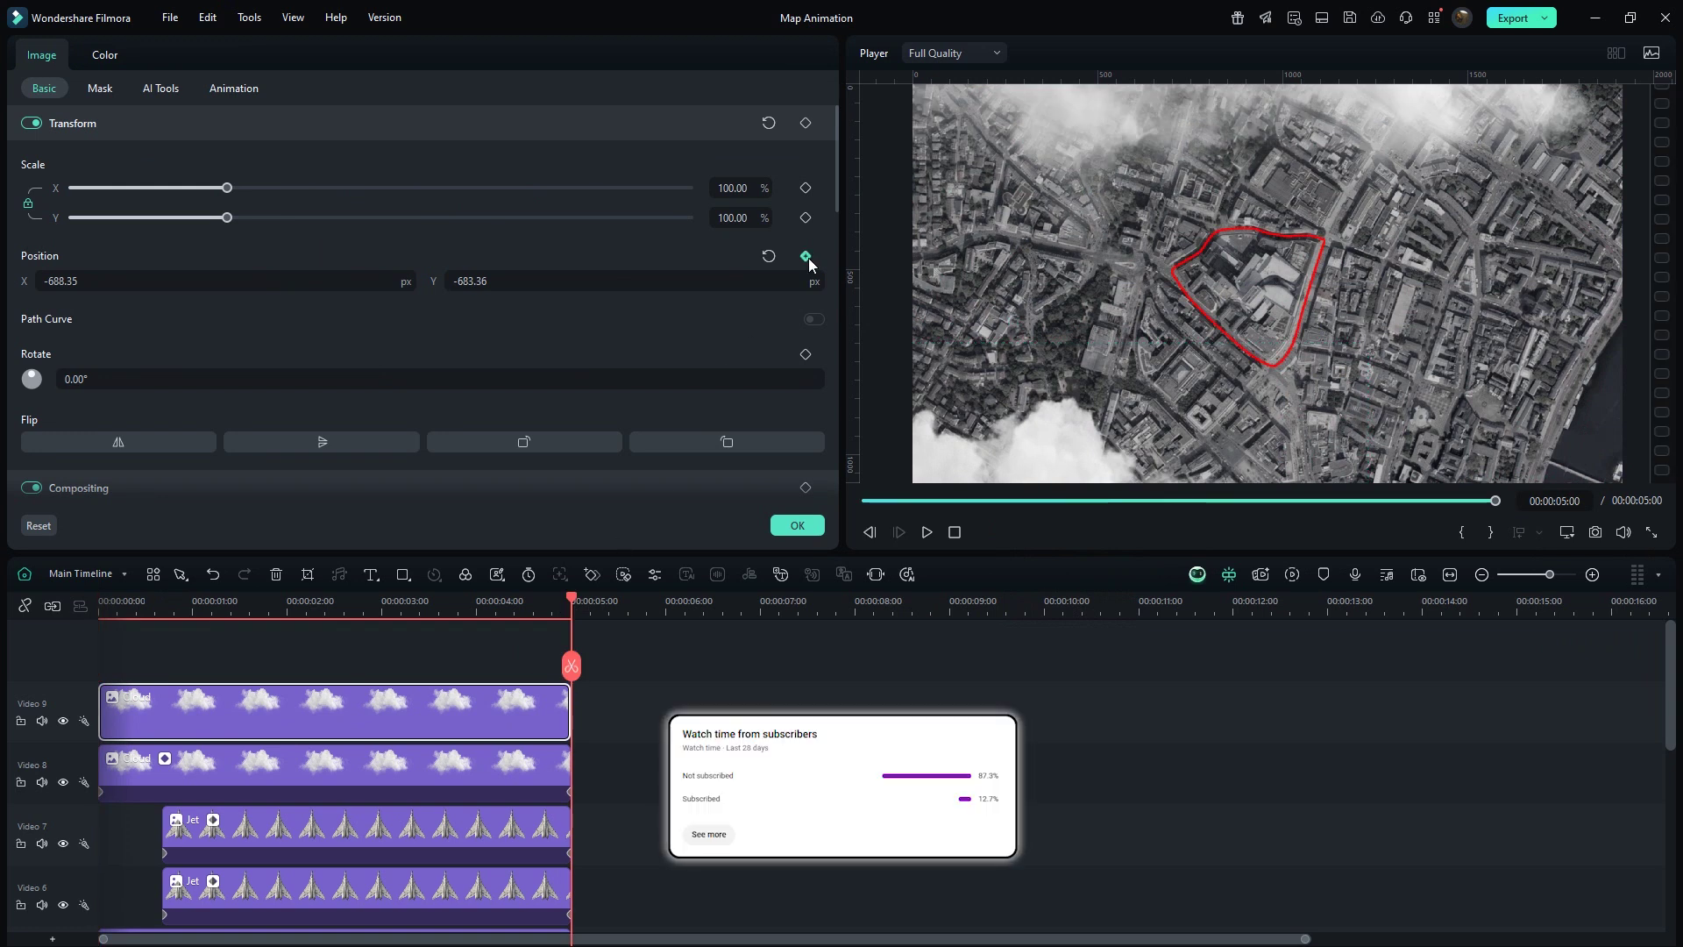
pyautogui.click(805, 256)
pyautogui.moveTo(235, 277); pyautogui.dragTo(184, 276)
pyautogui.press('Home')
pyautogui.click(794, 525)
# Add a third Cloud clip on a new top track, shifted right at the clip's end.
pyautogui.moveTo(721, 189); pyautogui.dragTo(1403, 465)
pyautogui.click(526, 712)
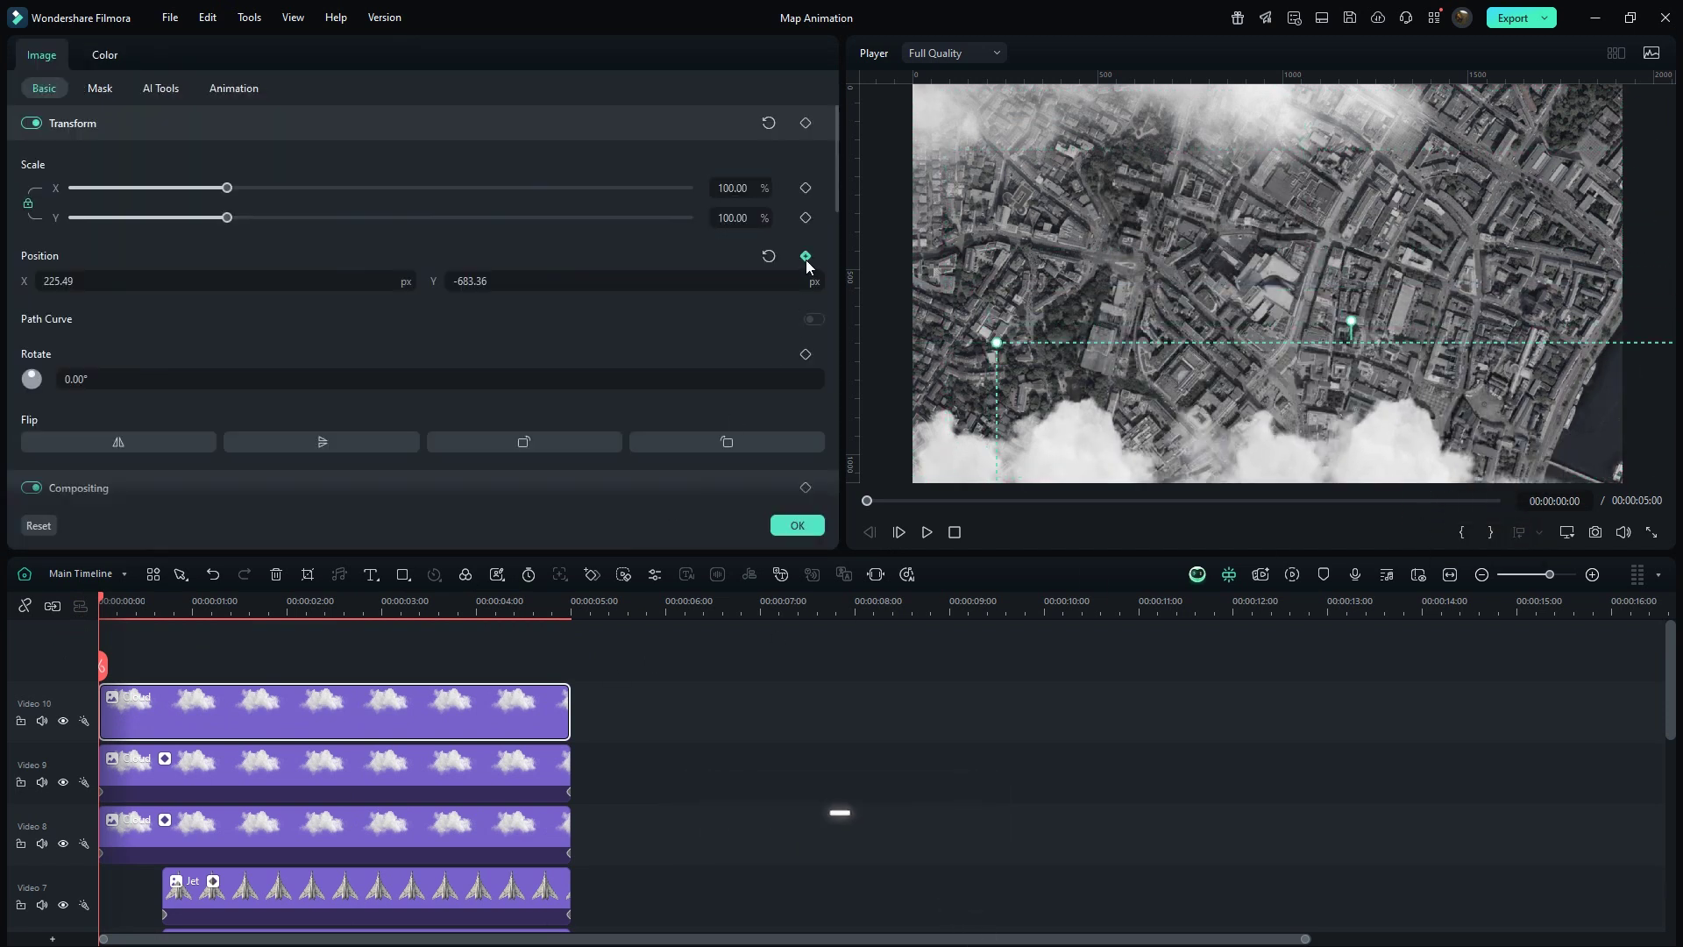
pyautogui.press('End')
pyautogui.moveTo(269, 285); pyautogui.dragTo(239, 277)
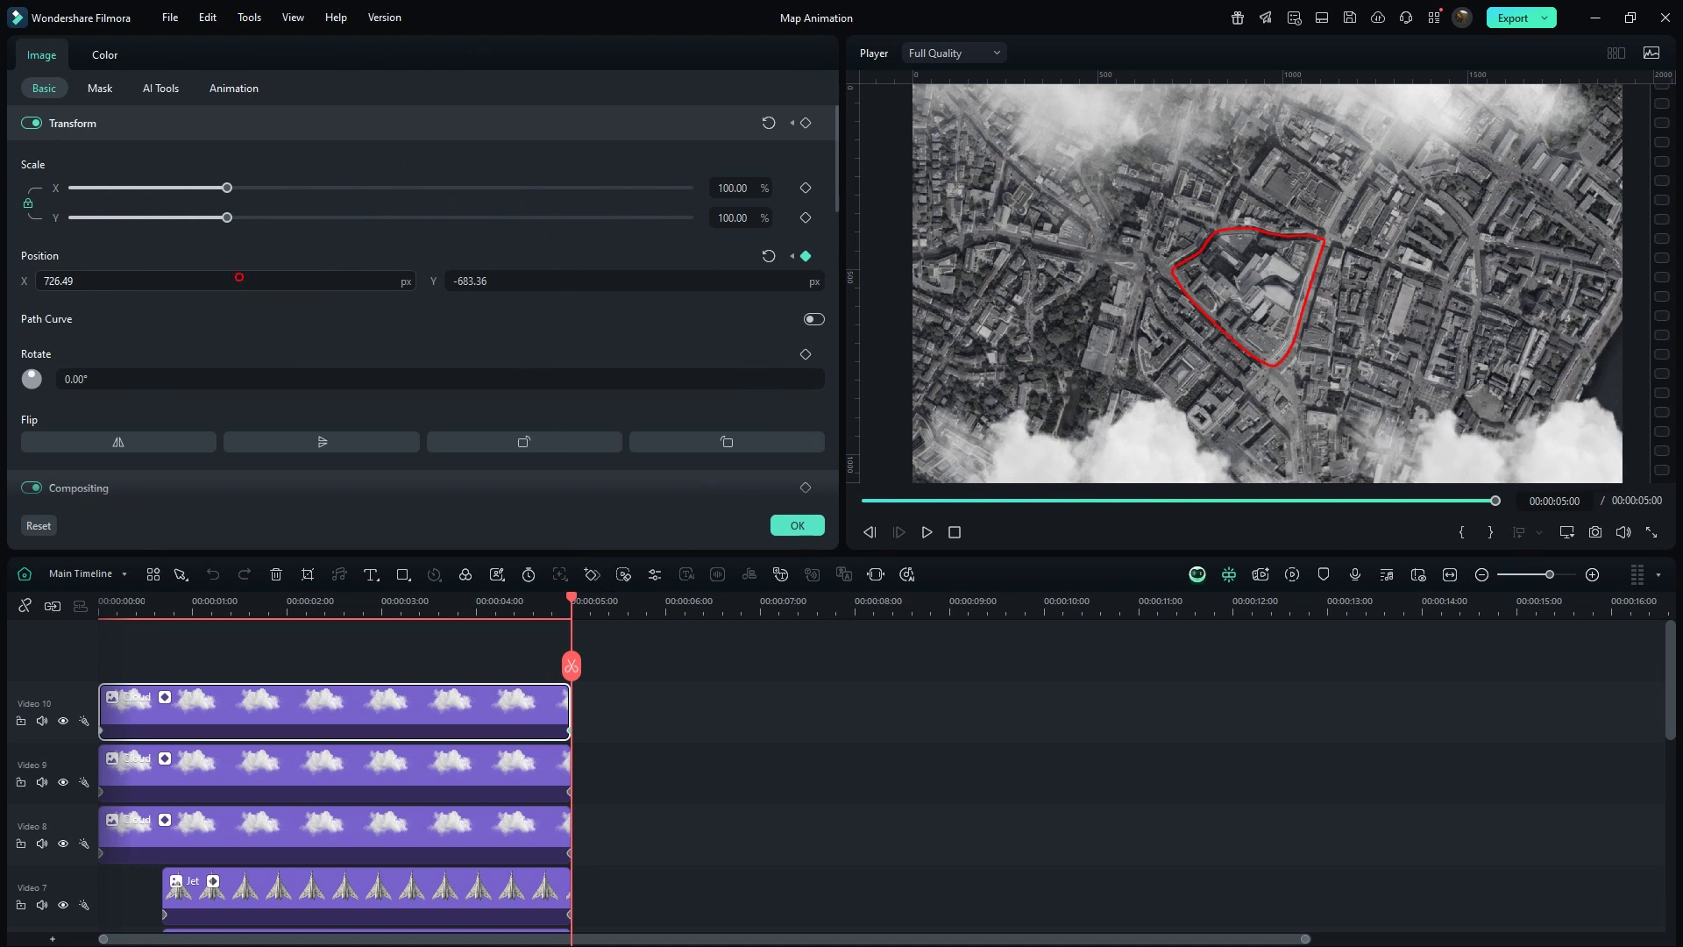
pyautogui.click(611, 733)
# Merge the three cloud clips into a compound clip named Clouds.
pyautogui.moveTo(695, 707); pyautogui.dragTo(478, 838)
pyautogui.rightClick(478, 820)
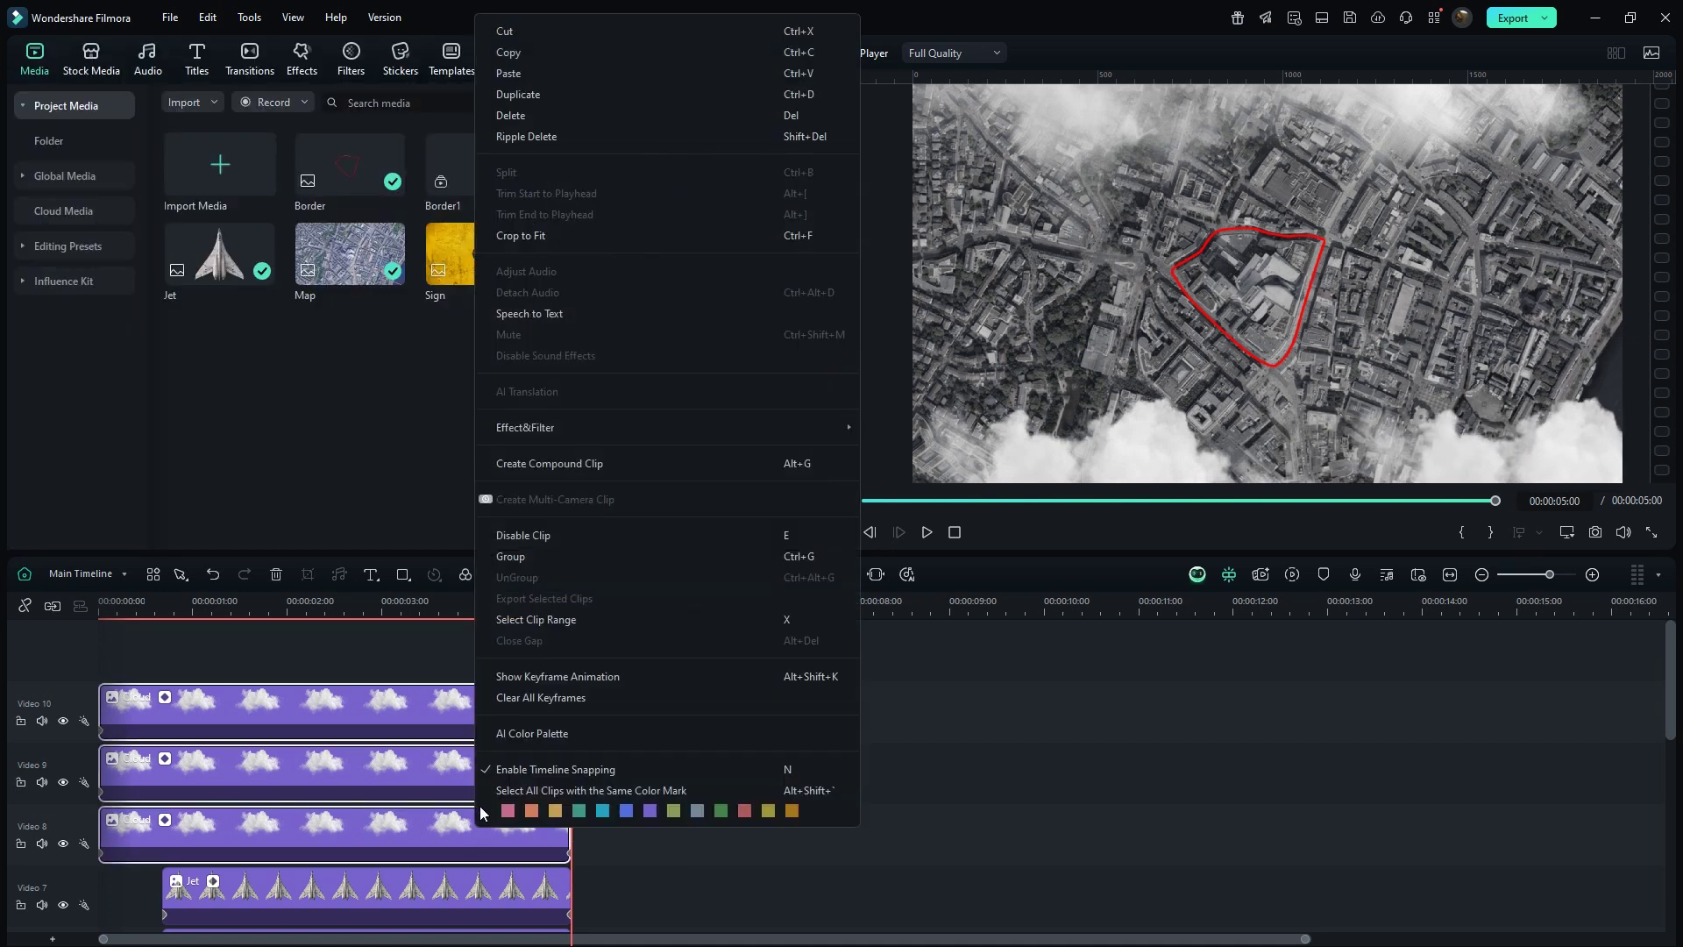
pyautogui.click(565, 474)
pyautogui.write('Clouds')
pyautogui.press('Return')
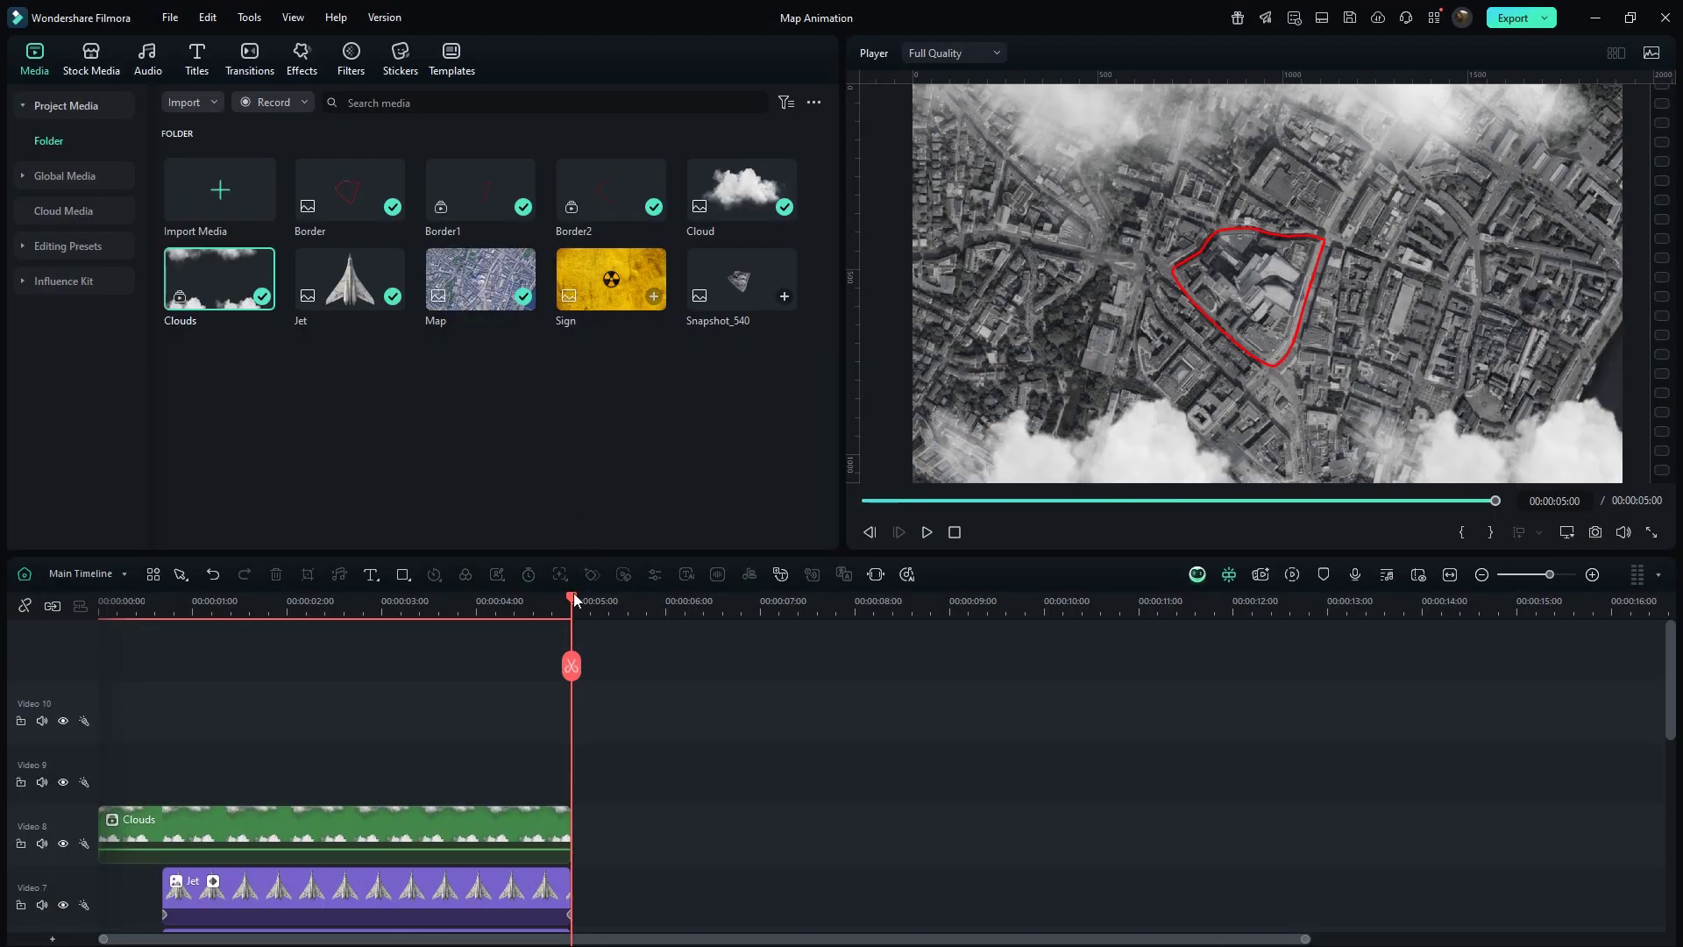
# Keyframe the Clouds clip's scale from 125% at the start to 105% at the end.
pyautogui.moveTo(575, 598); pyautogui.dragTo(44, 683)
pyautogui.click(277, 813)
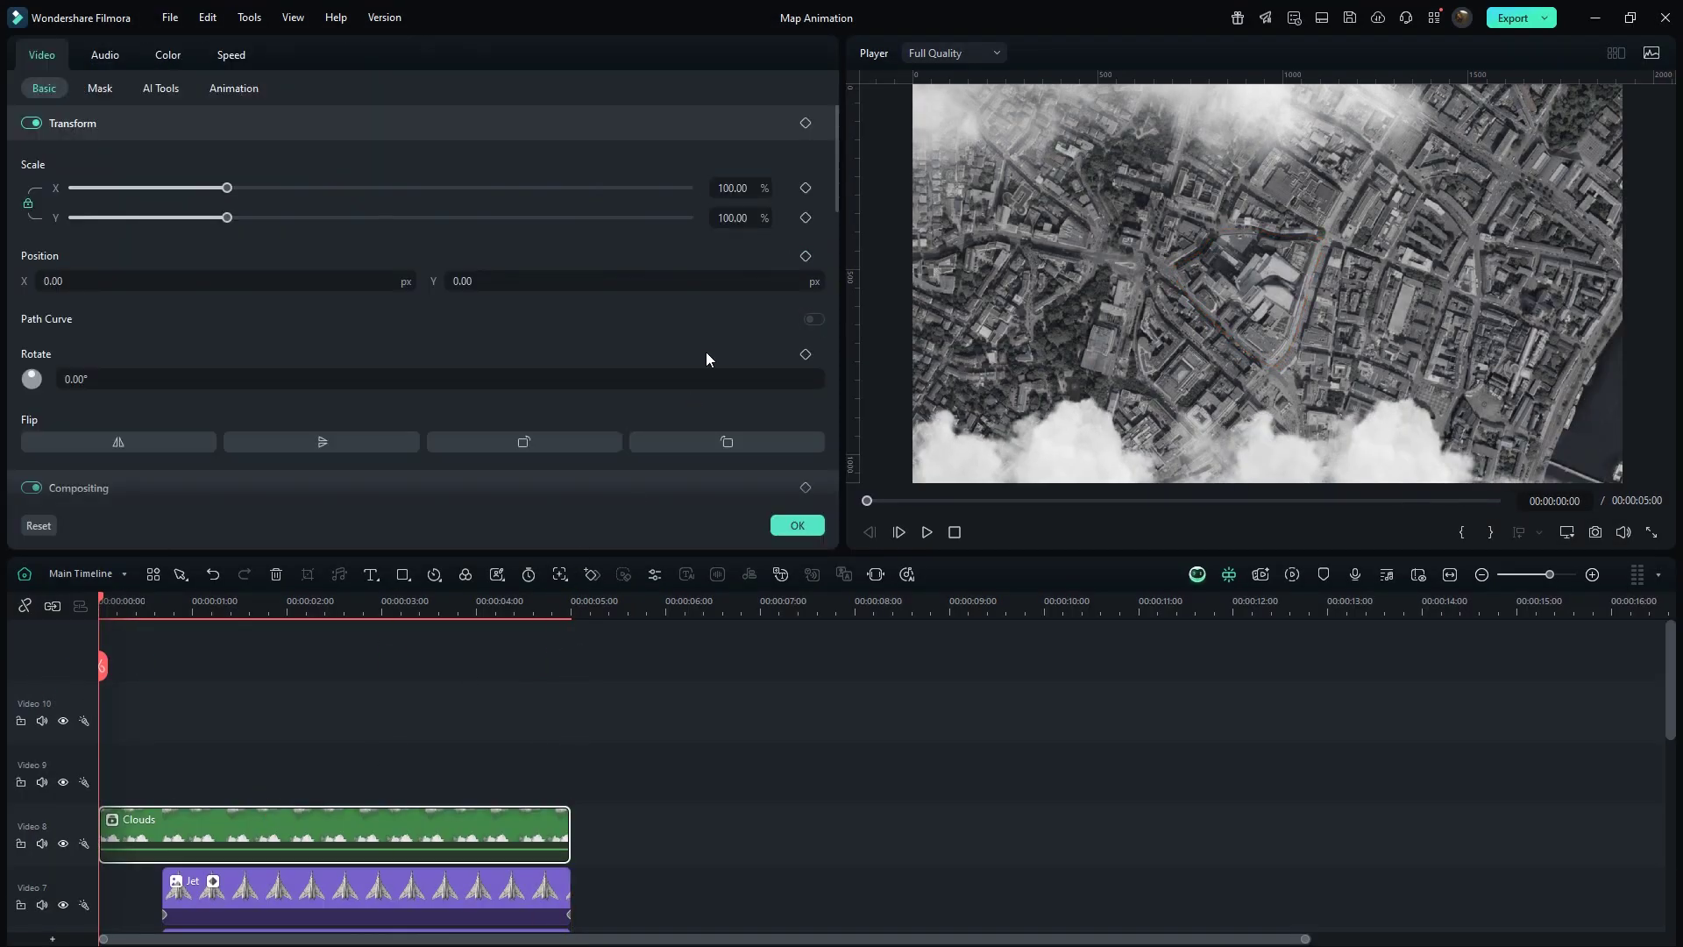
pyautogui.click(736, 194)
pyautogui.write('125')
pyautogui.press('Return')
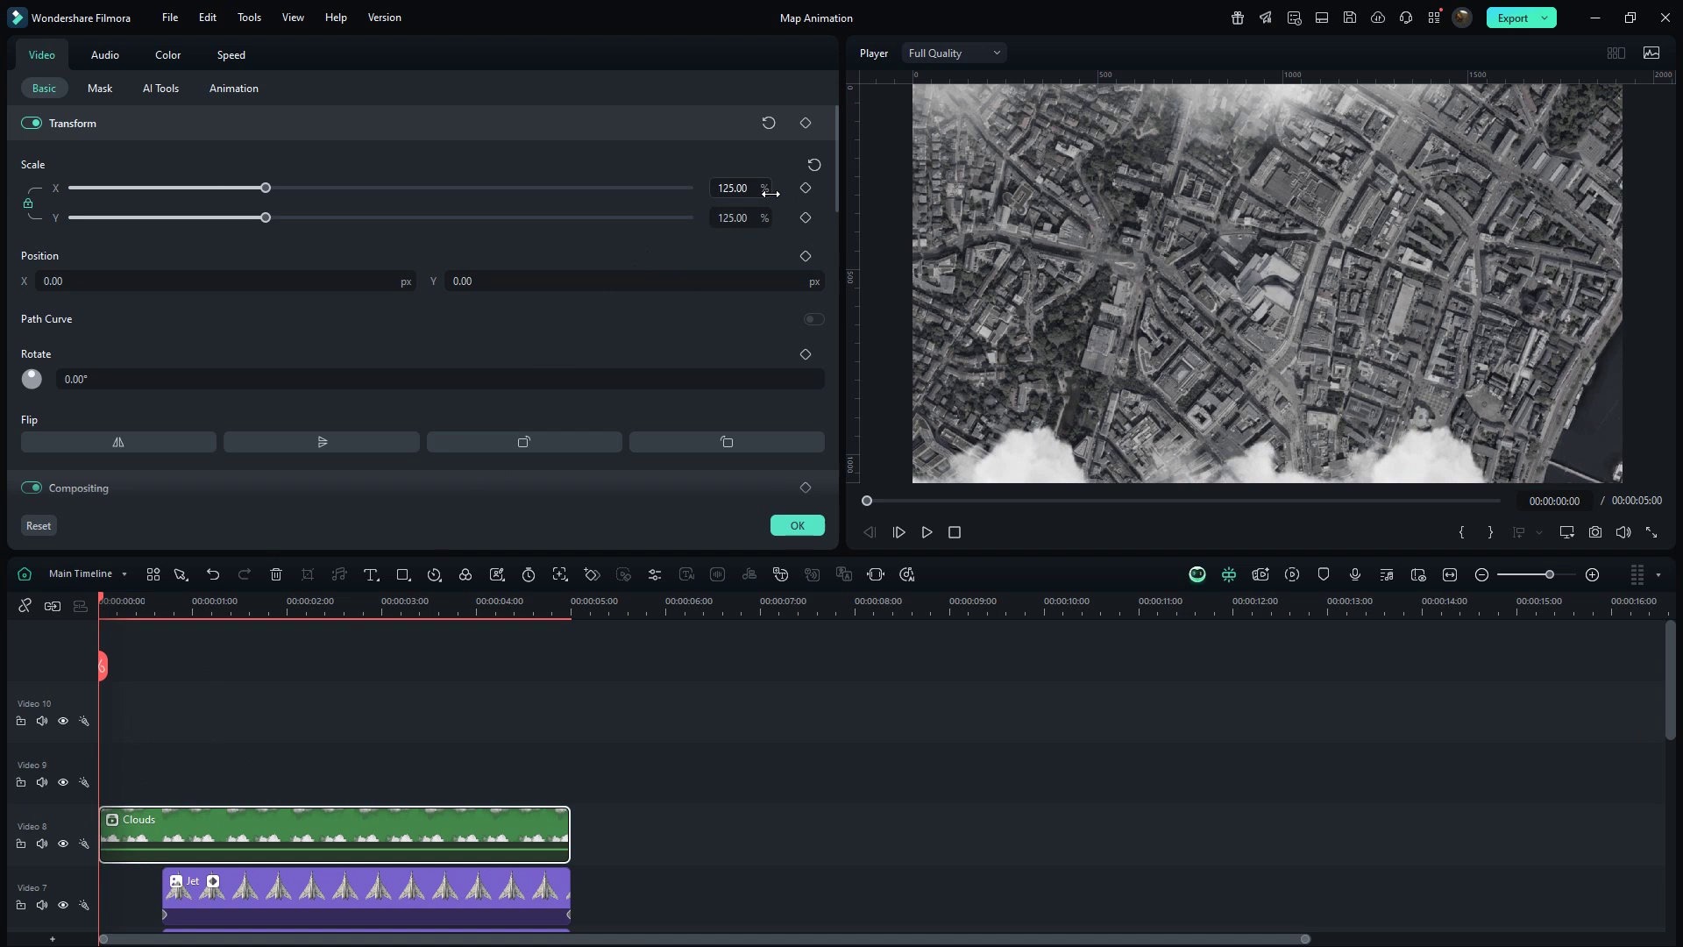
pyautogui.click(806, 189)
pyautogui.click(572, 614)
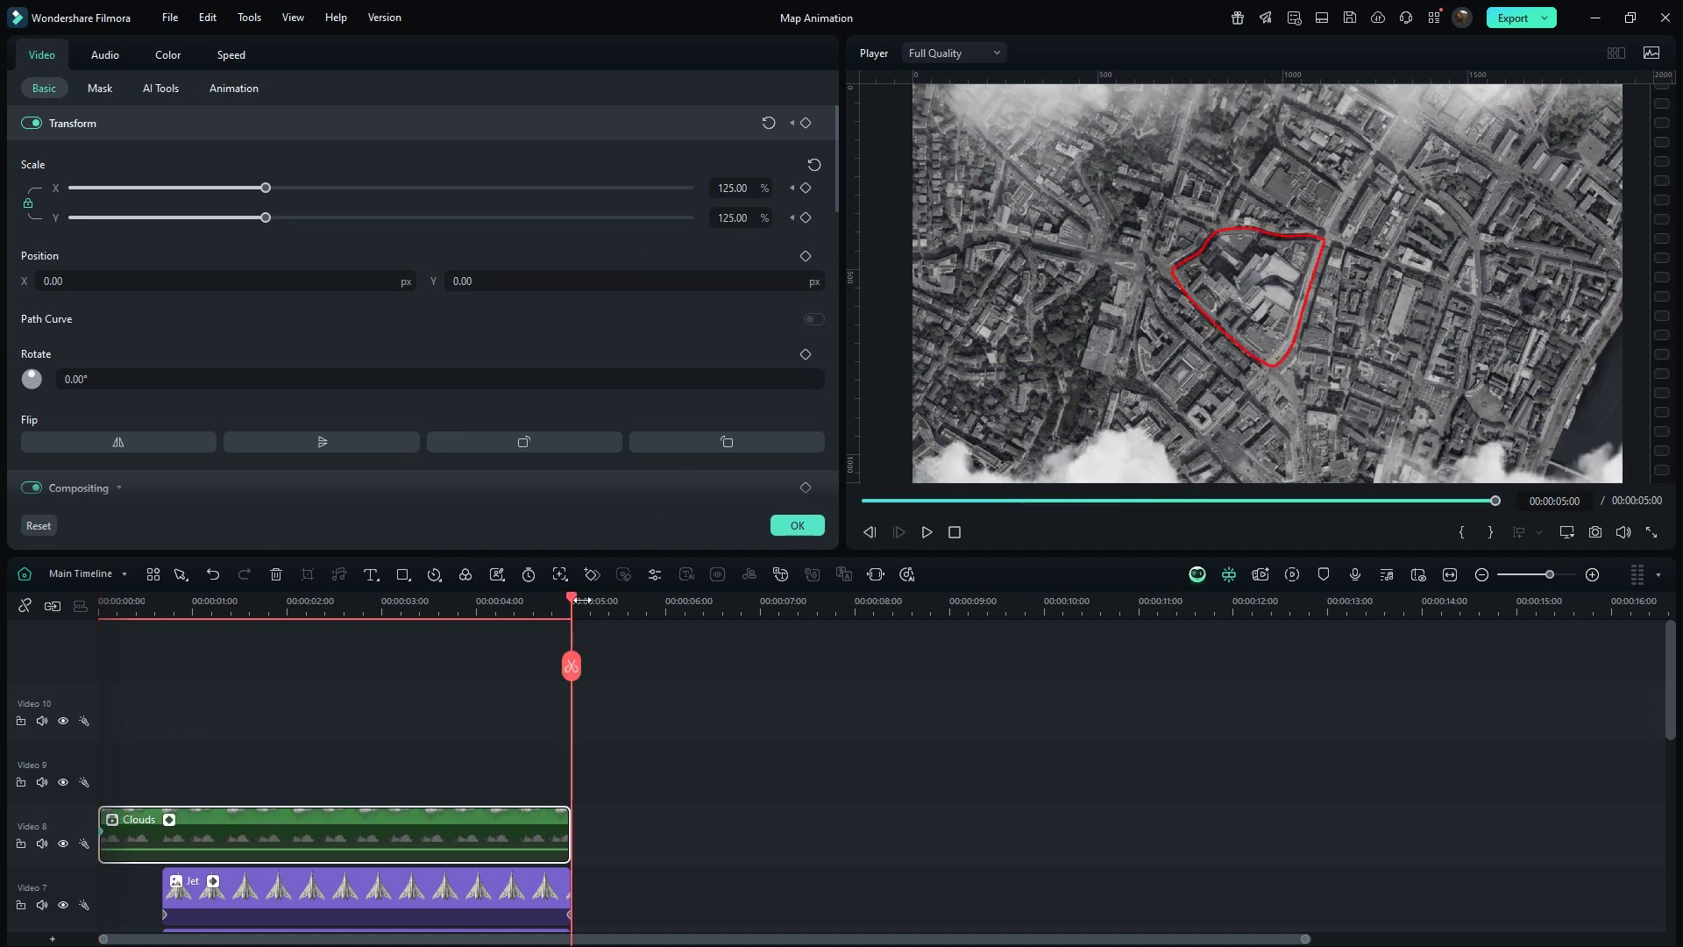
pyautogui.click(747, 195)
pyautogui.write('105')
pyautogui.press('Return')
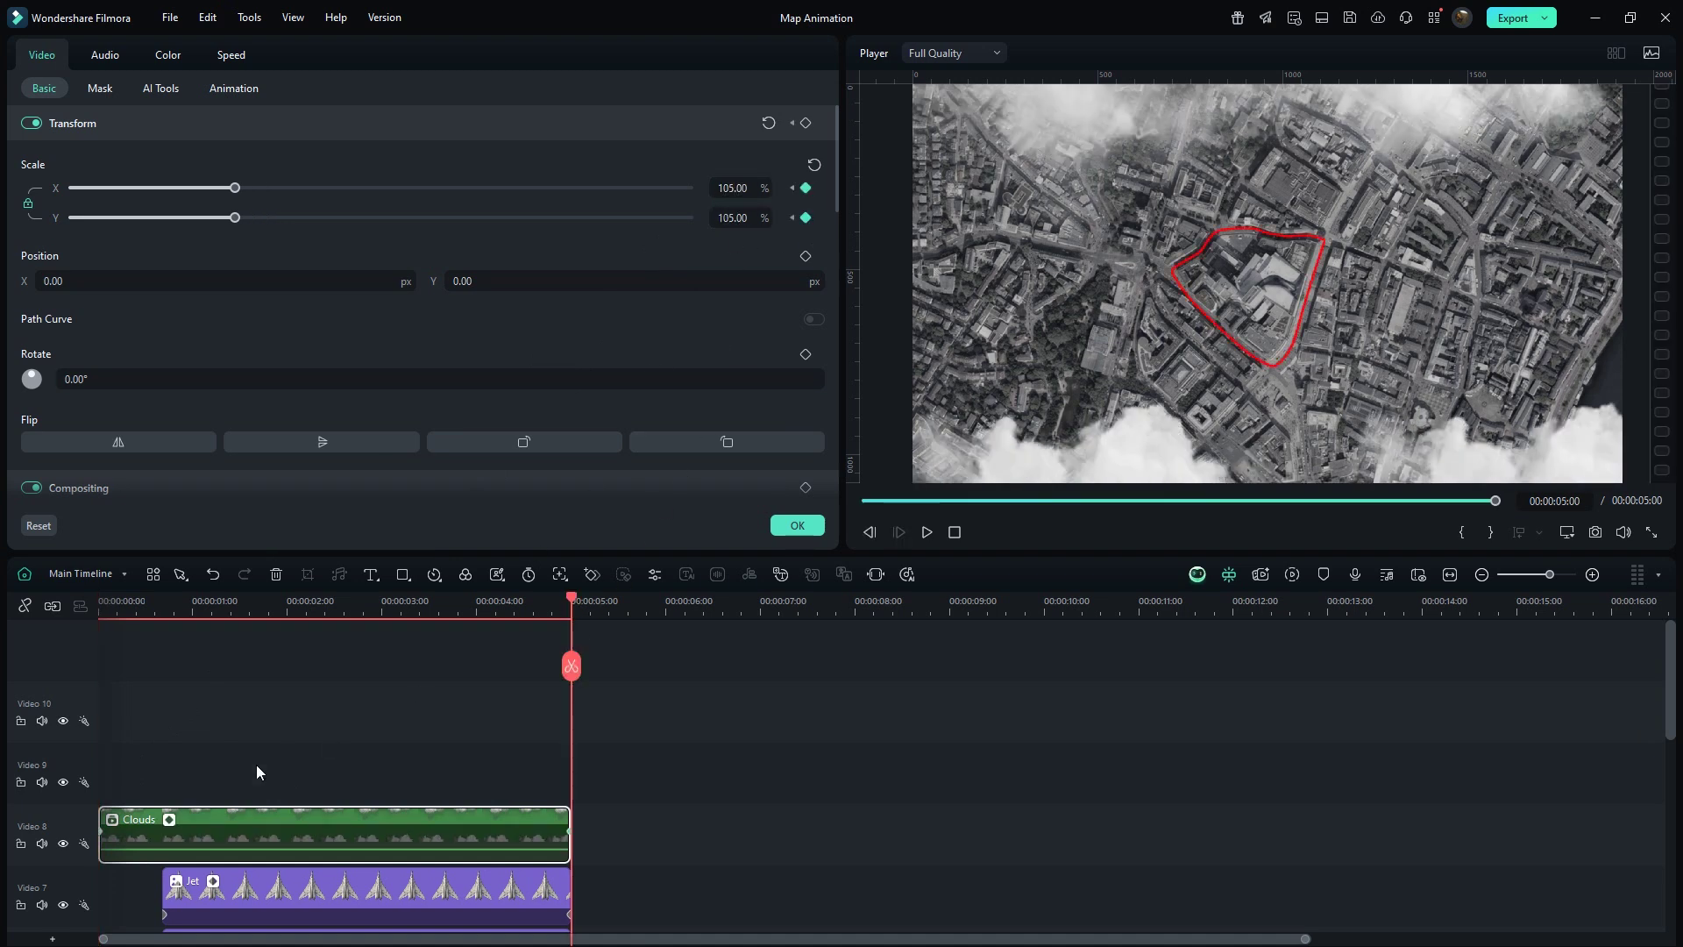
# Ease the scale animation's end keyframe and lower the clouds' opacity to 93.
pyautogui.click(168, 819)
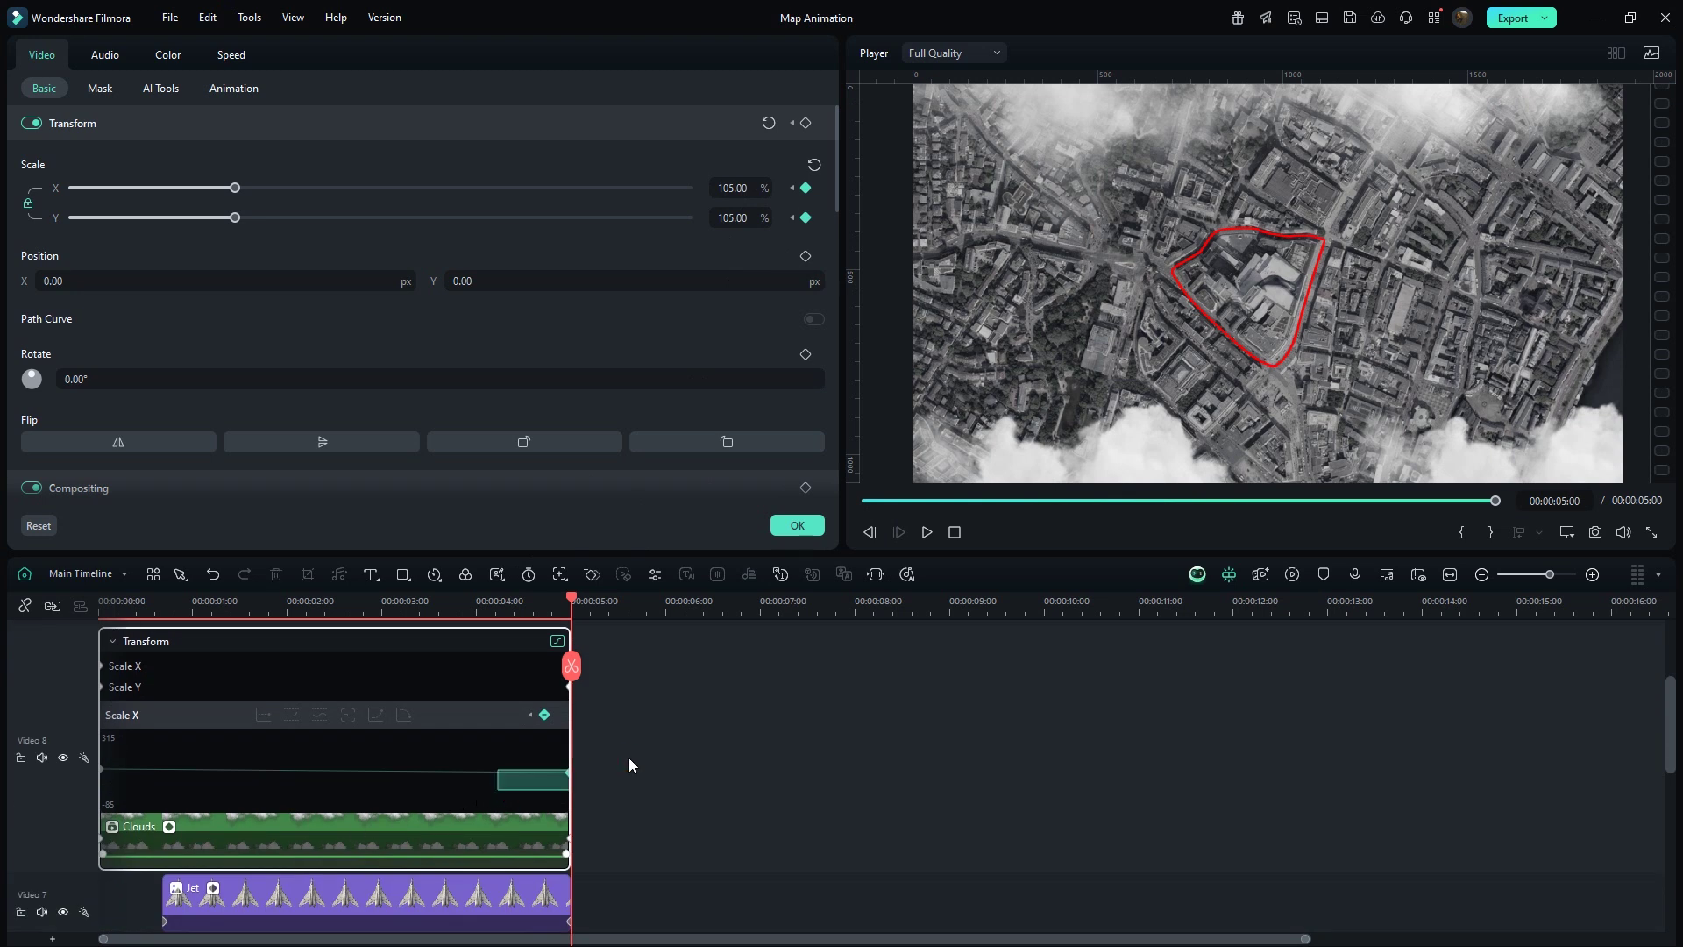
pyautogui.rightClick(568, 771)
pyautogui.click(589, 884)
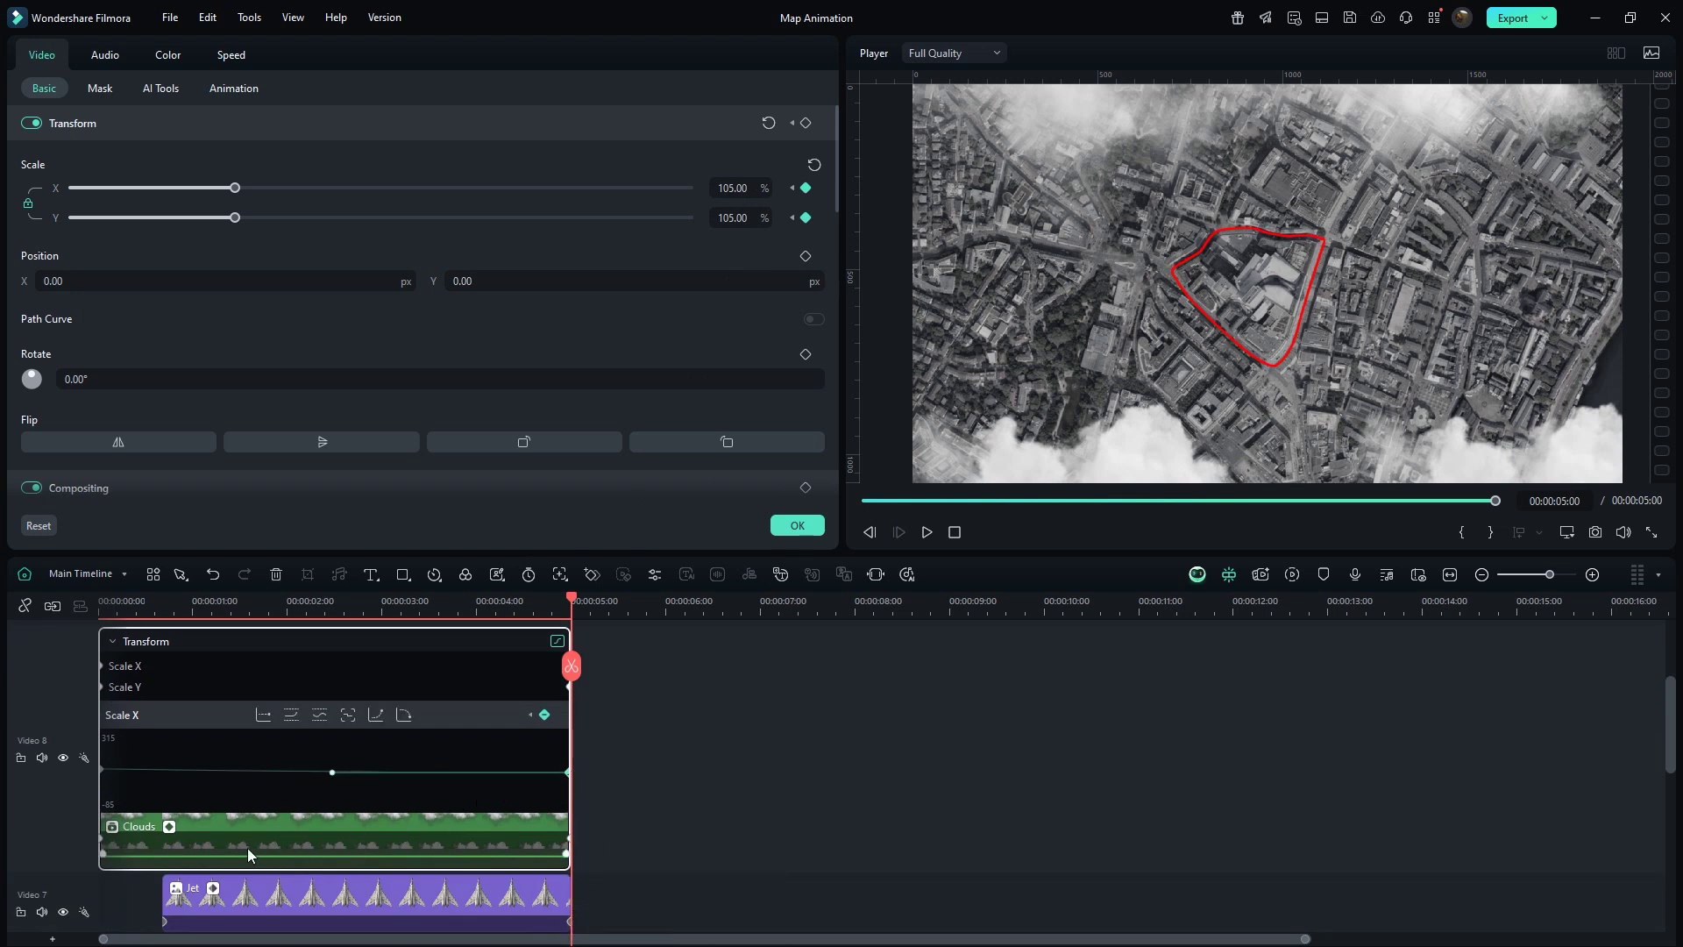
pyautogui.click(174, 828)
pyautogui.scroll(-4, 398, 440)
pyautogui.moveTo(745, 320); pyautogui.dragTo(603, 335)
pyautogui.click(803, 531)
pyautogui.scroll(3, 789, 736)
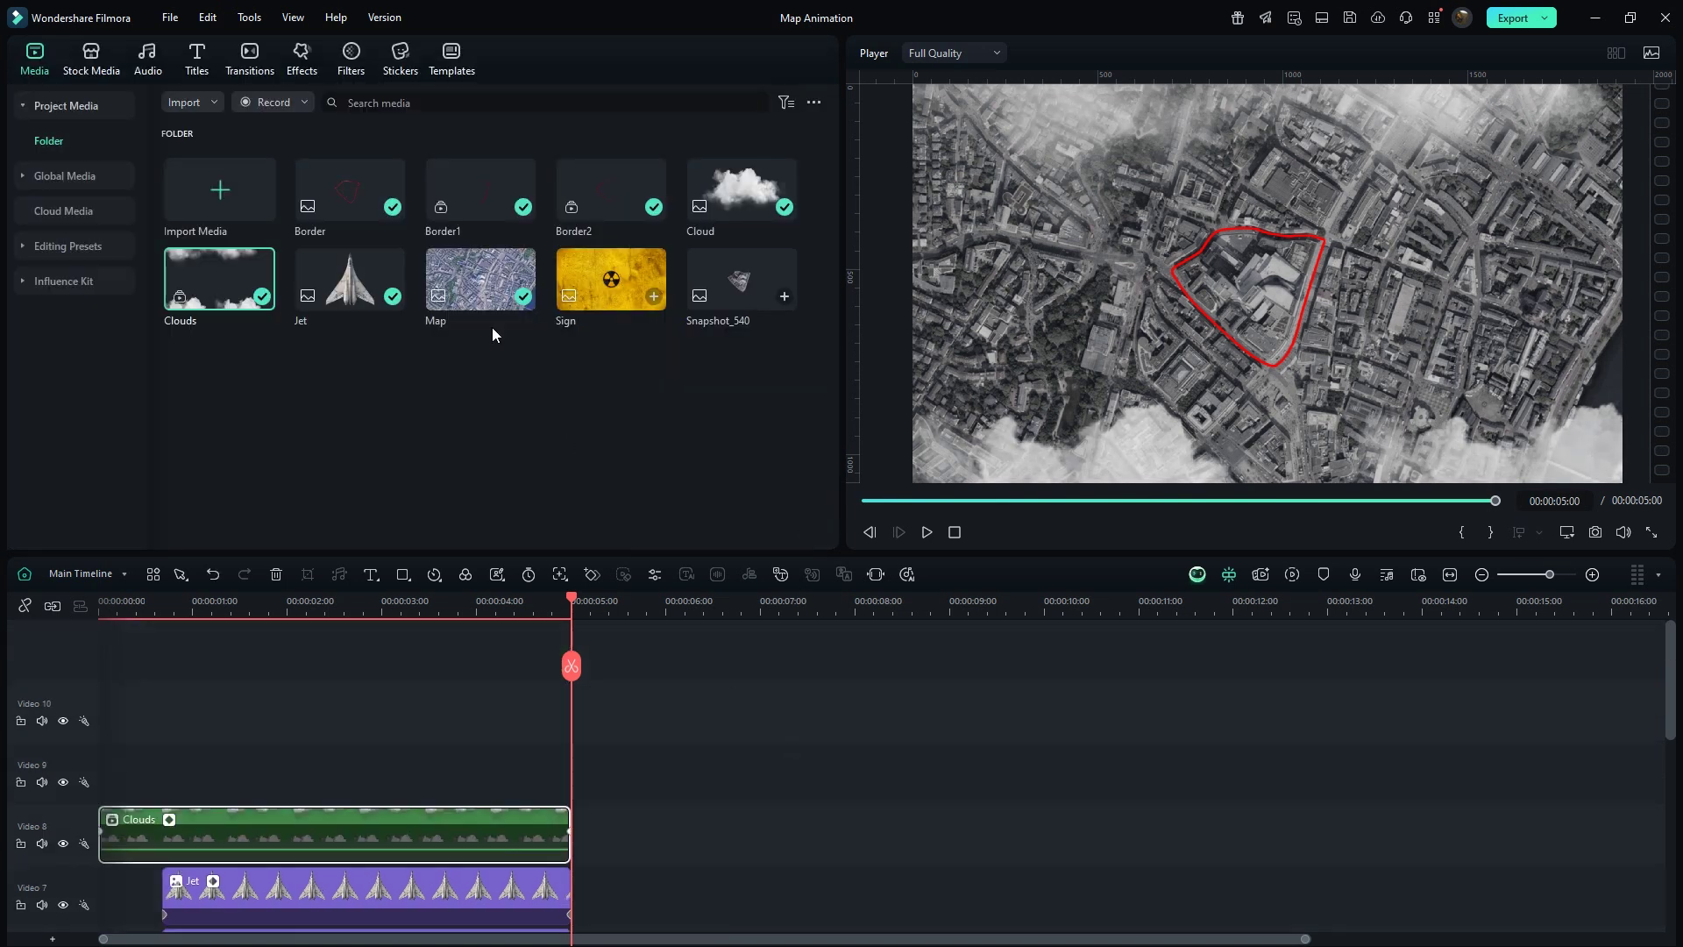
# Place the 'slow zoom' search result Slow Zoom above Clouds, trimmed to end at five seconds.
pyautogui.click(309, 68)
pyautogui.click(359, 102)
pyautogui.write('slow zoom')
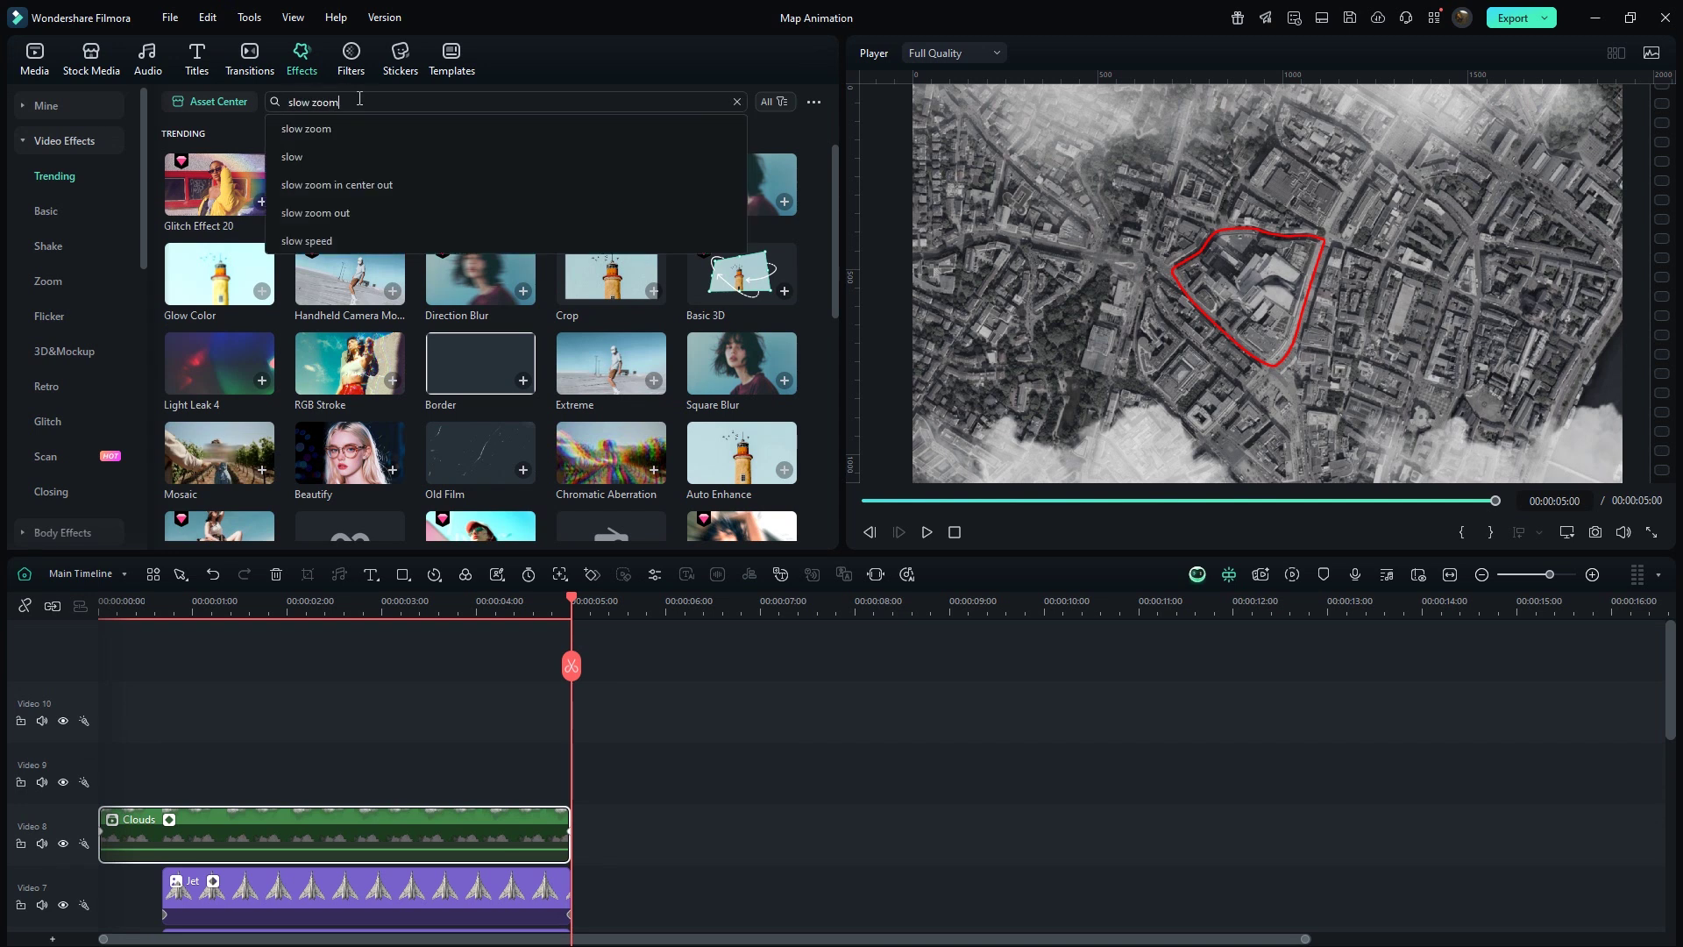
pyautogui.press('Return')
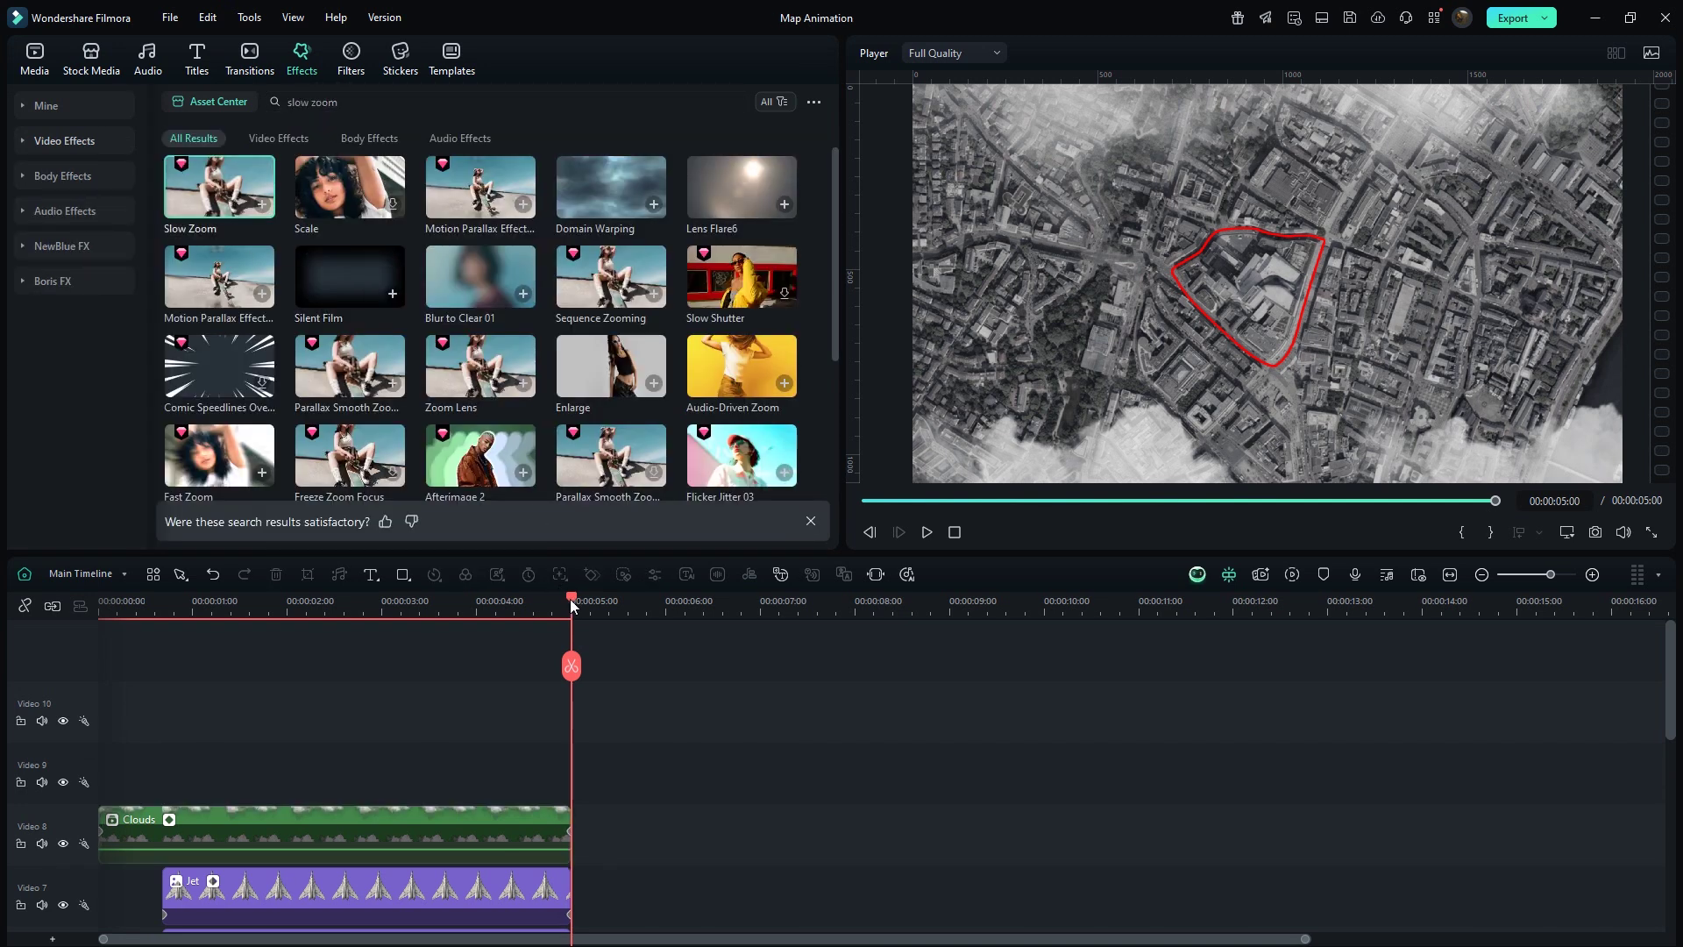
pyautogui.moveTo(571, 605); pyautogui.dragTo(198, 789)
pyautogui.click(197, 789)
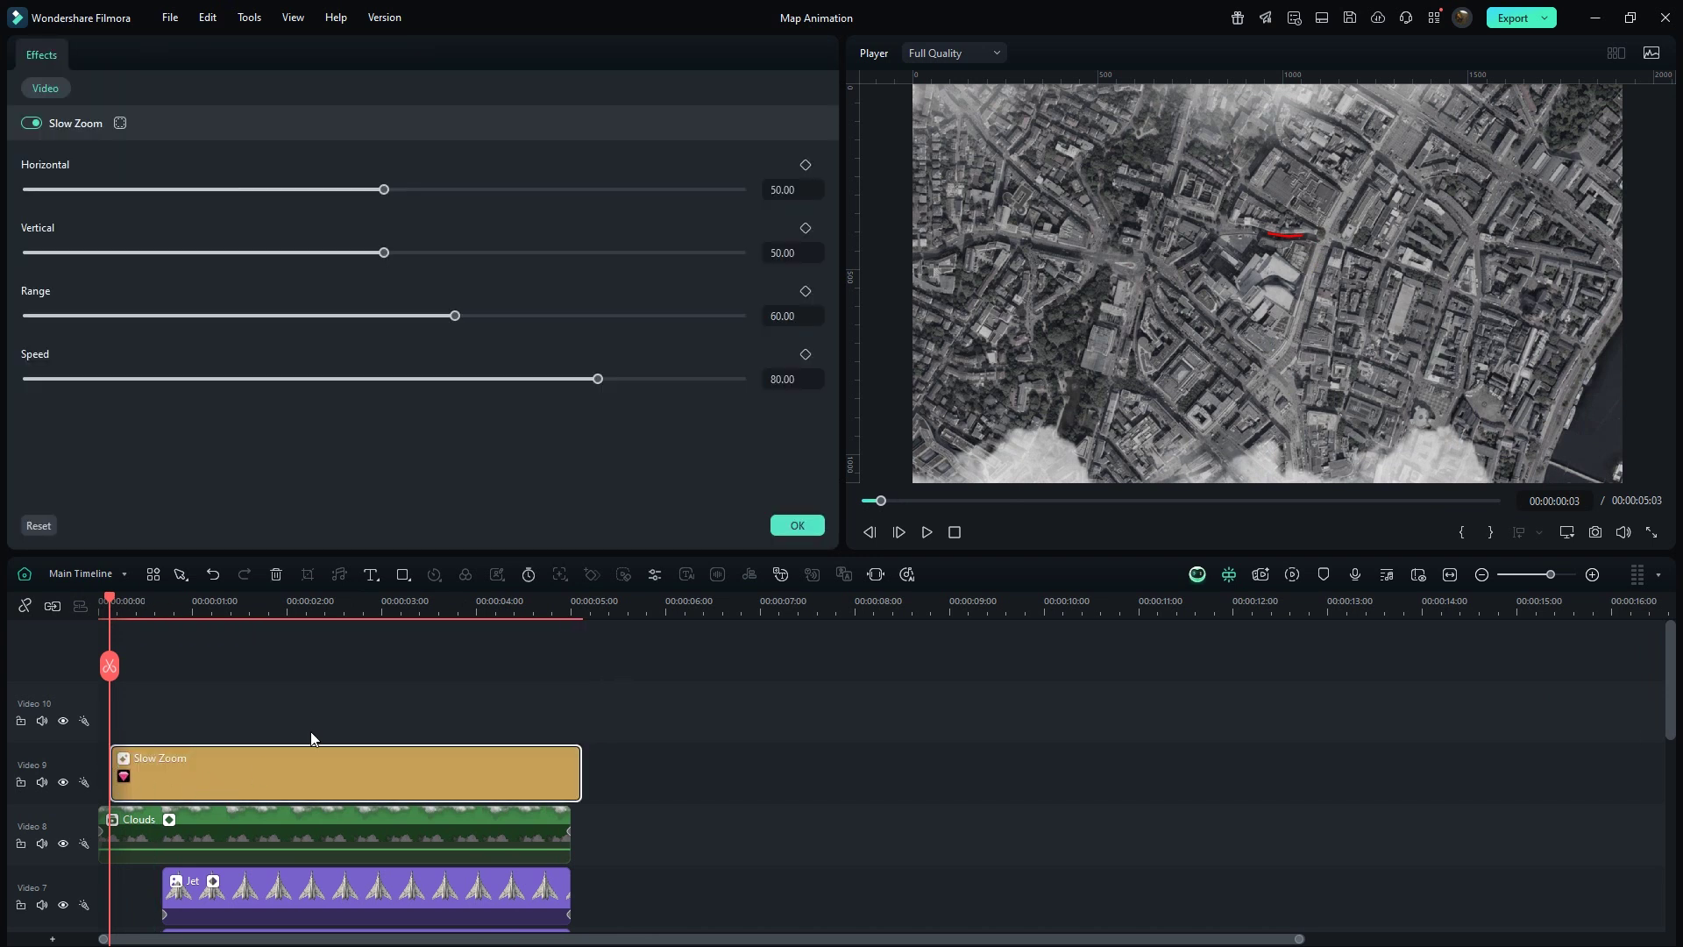
pyautogui.click(957, 531)
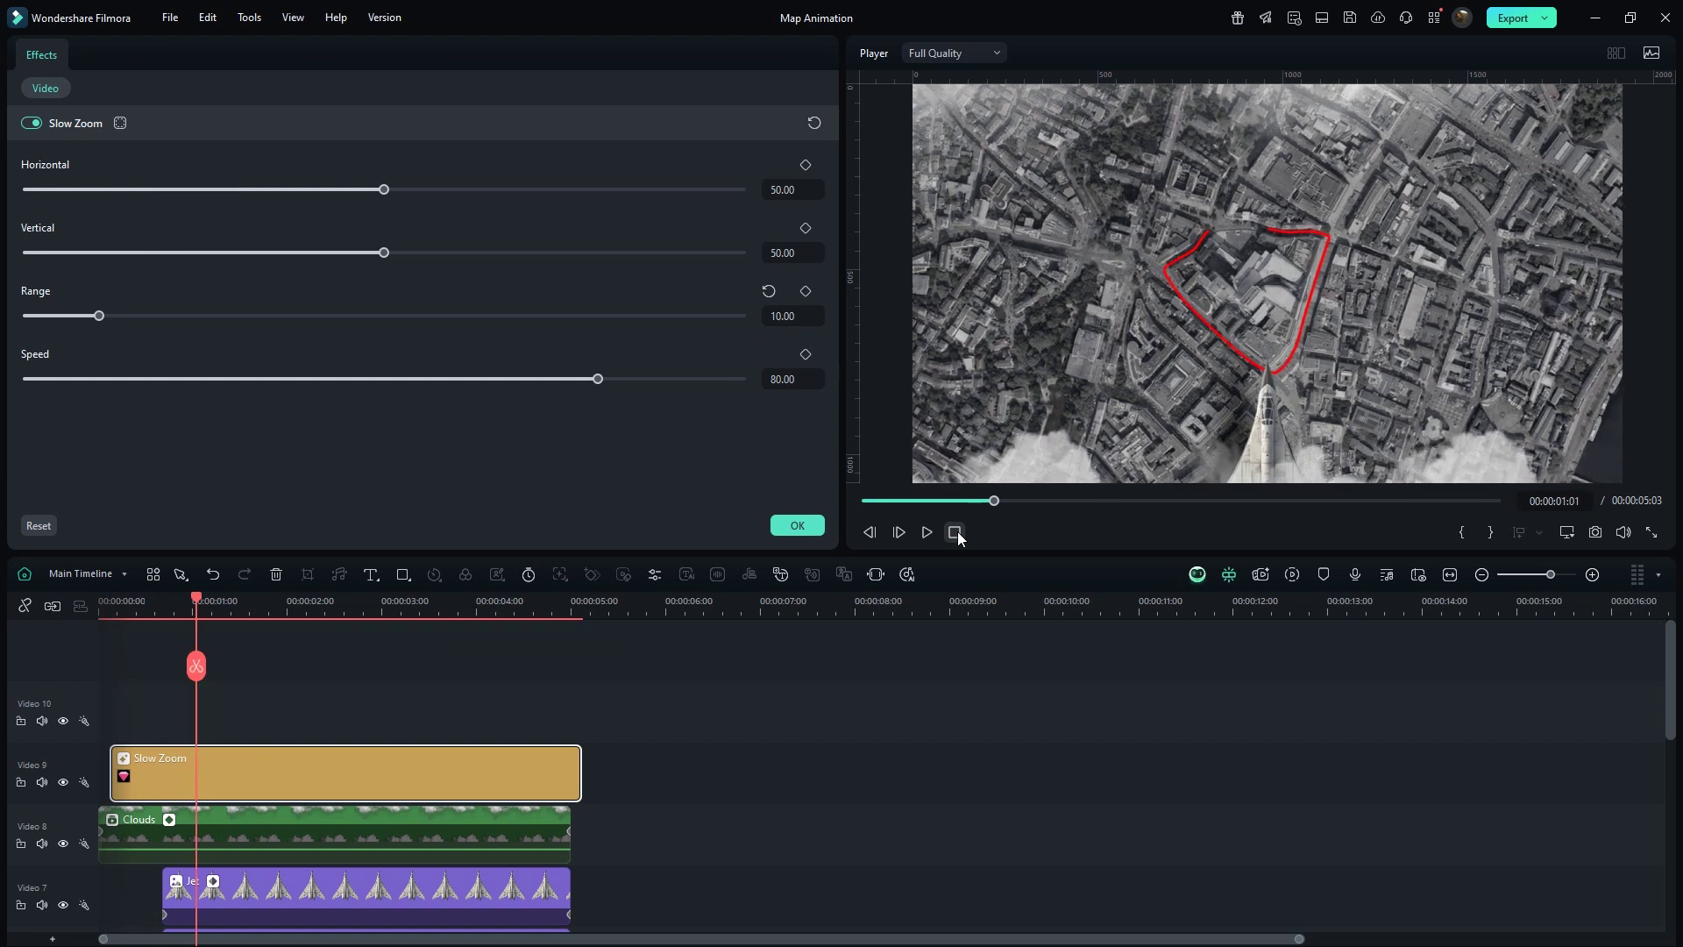
pyautogui.click(797, 525)
pyautogui.moveTo(581, 773); pyautogui.dragTo(570, 772)
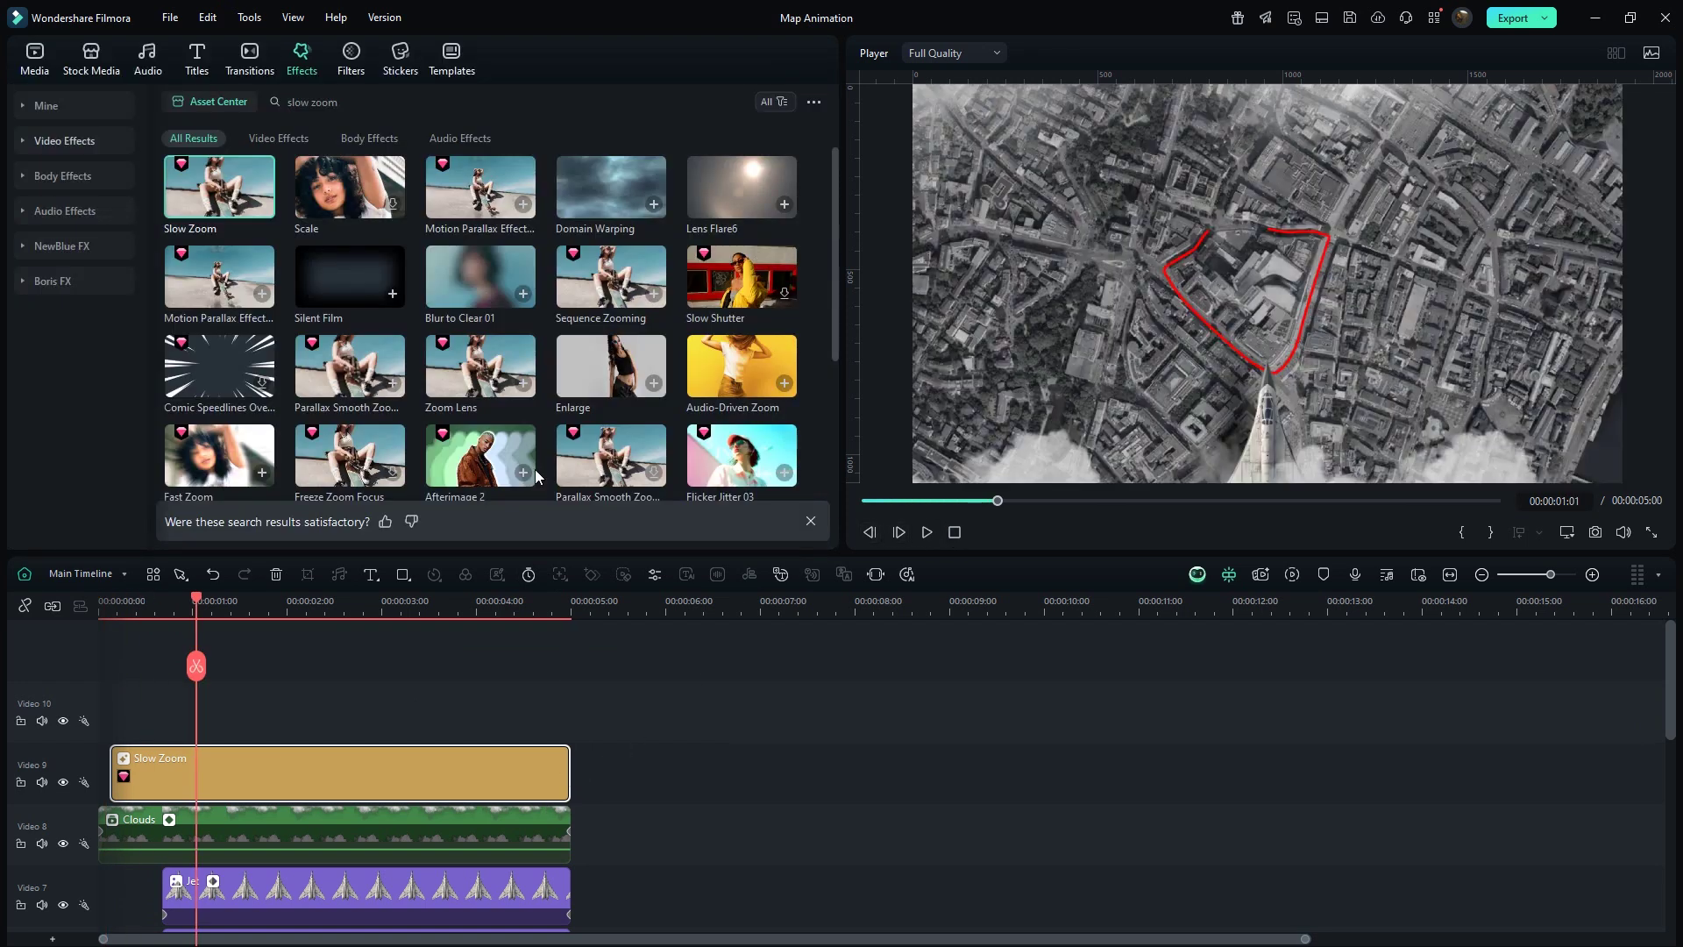
# Add the Mild effect above Slow Zoom with Frequency 0.50 and Position X and Y at 0.02.
pyautogui.click(436, 103)
pyautogui.write('mild')
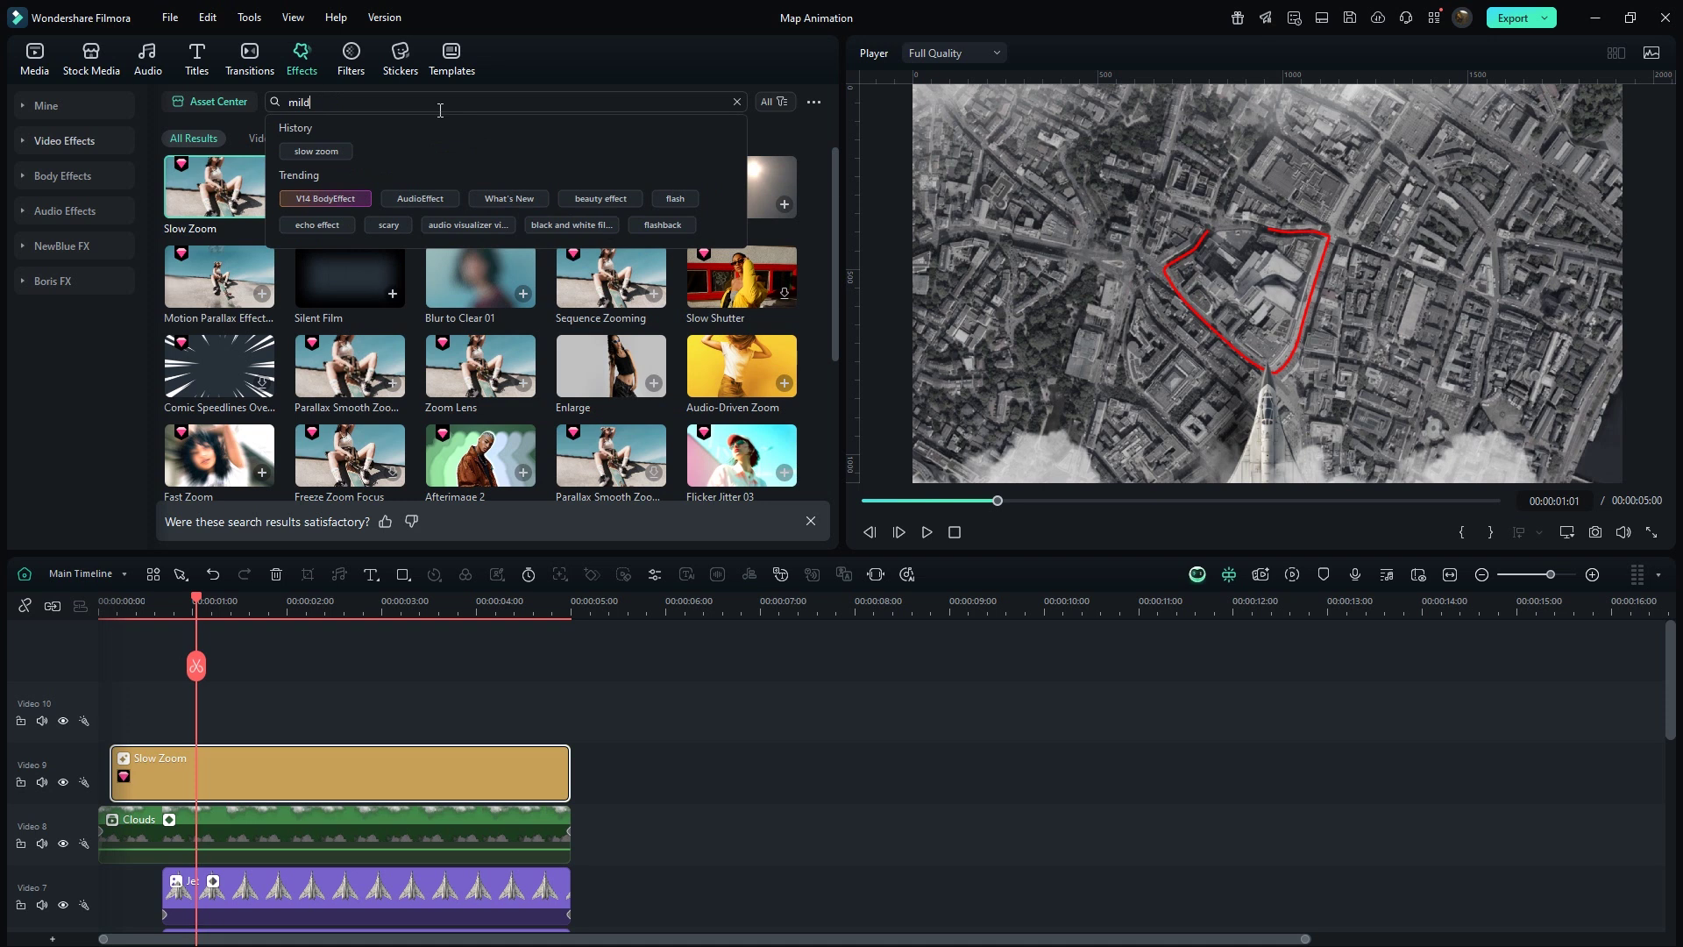
pyautogui.press('Return')
pyautogui.moveTo(216, 395); pyautogui.dragTo(98, 737)
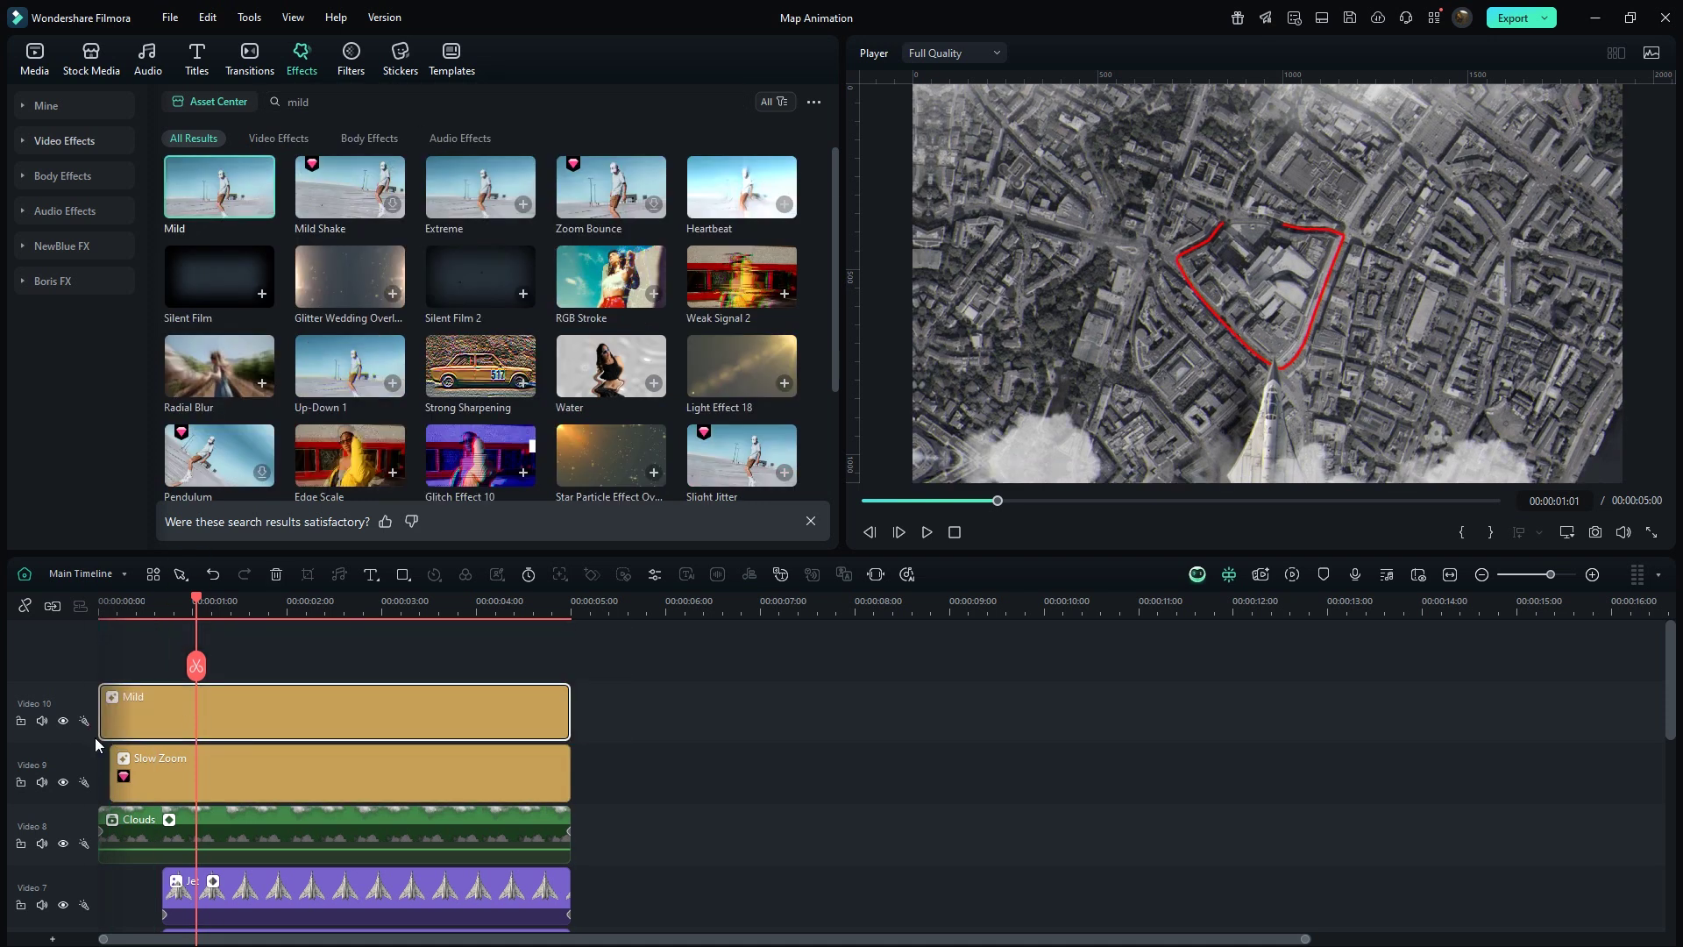
pyautogui.doubleClick(232, 726)
pyautogui.click(780, 189)
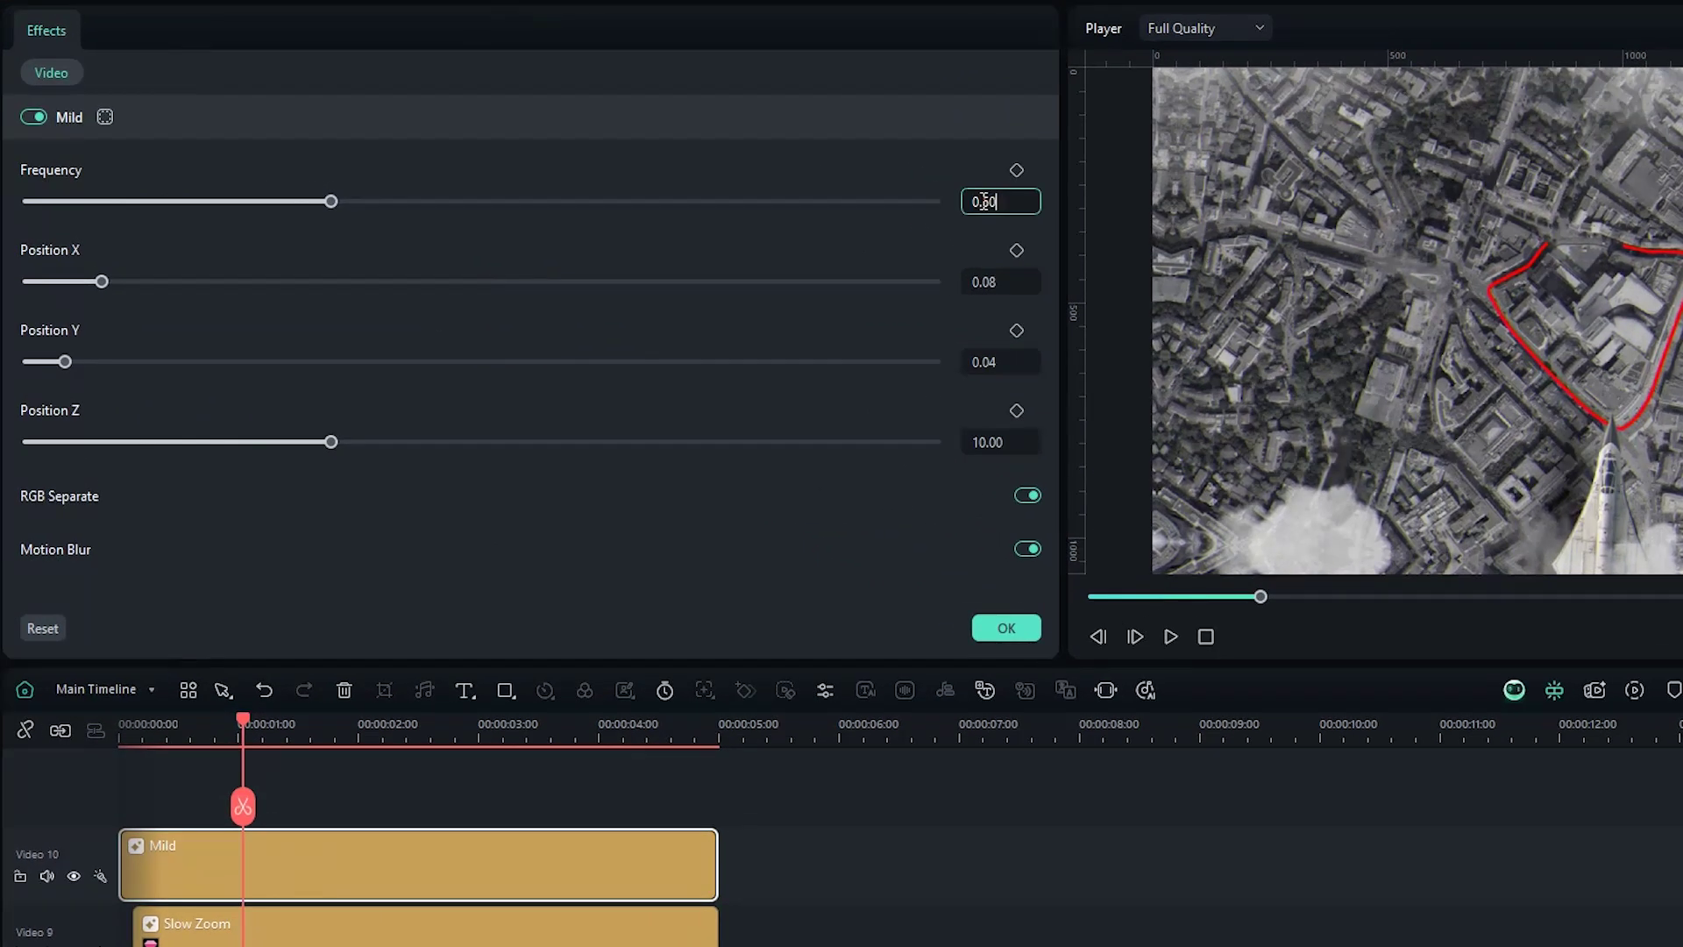
pyautogui.click(987, 285)
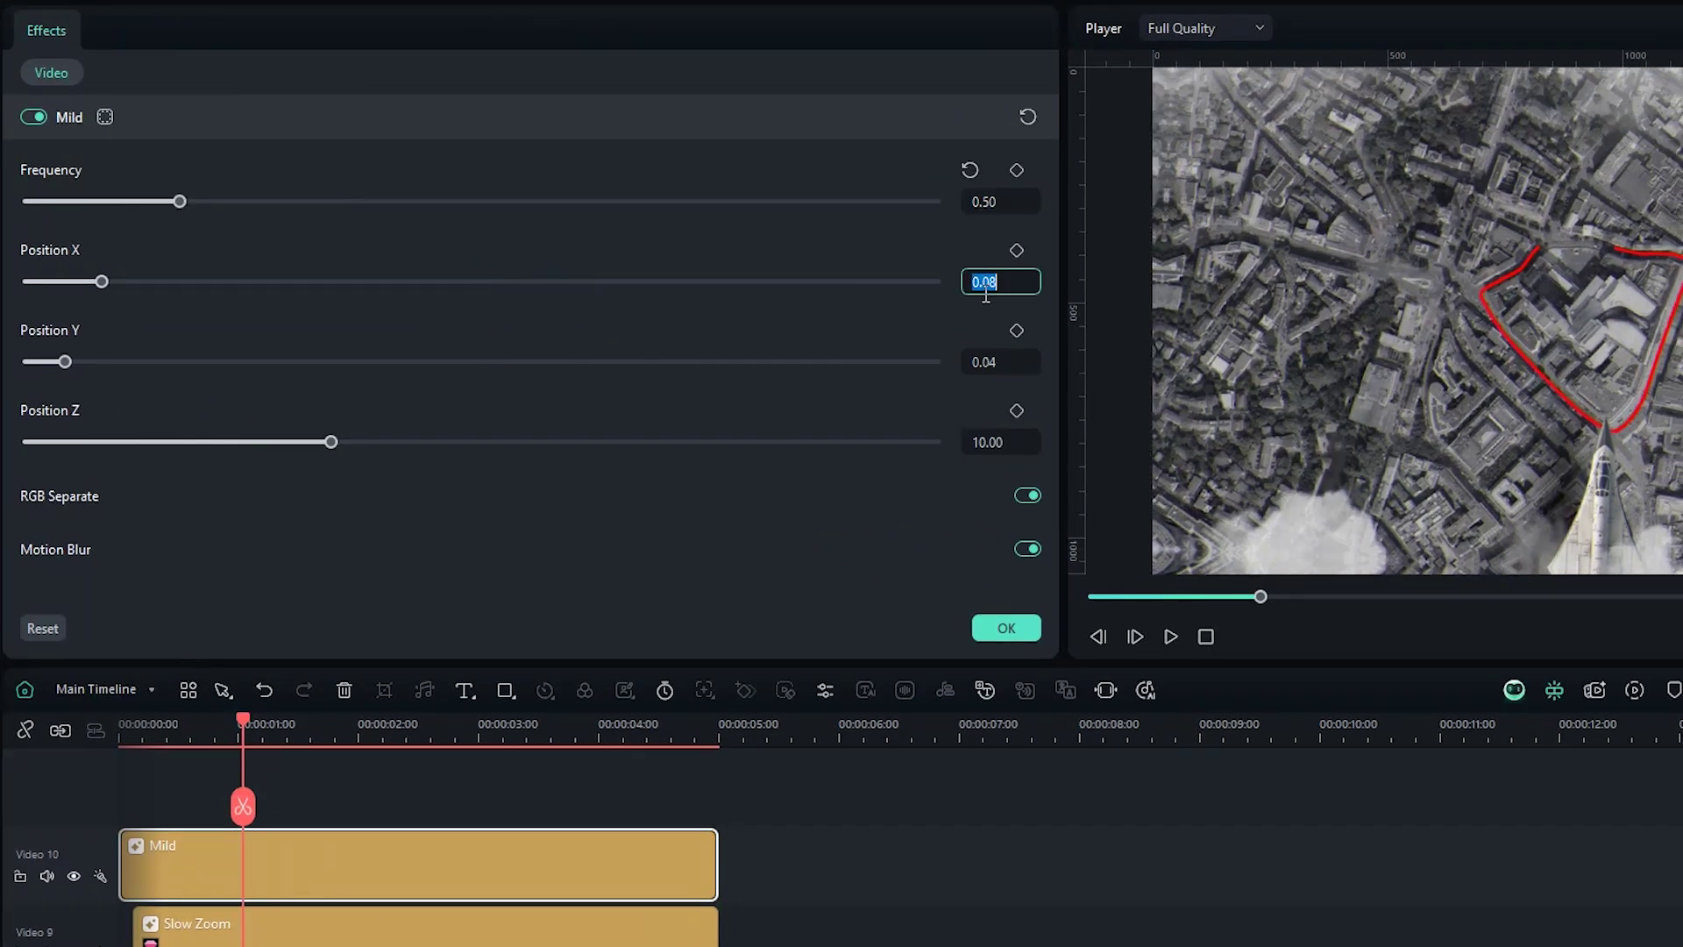
pyautogui.write('0.02')
pyautogui.click(990, 353)
pyautogui.write('0.02')
pyautogui.press('Return')
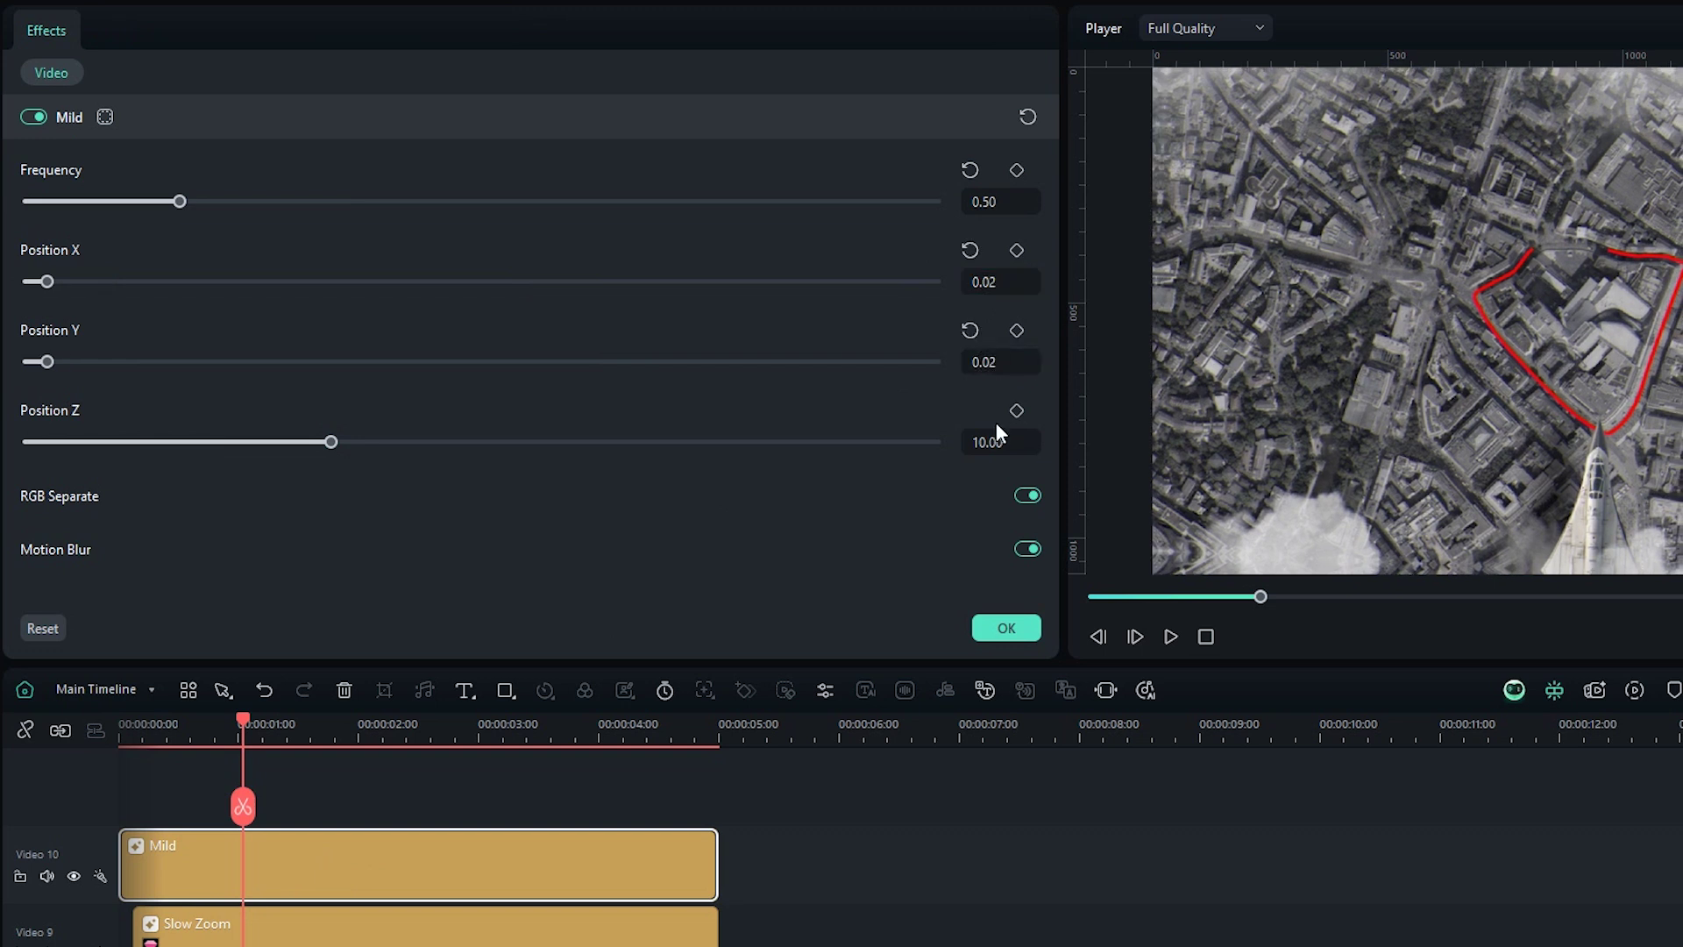
pyautogui.press('Return')
pyautogui.click(1007, 628)
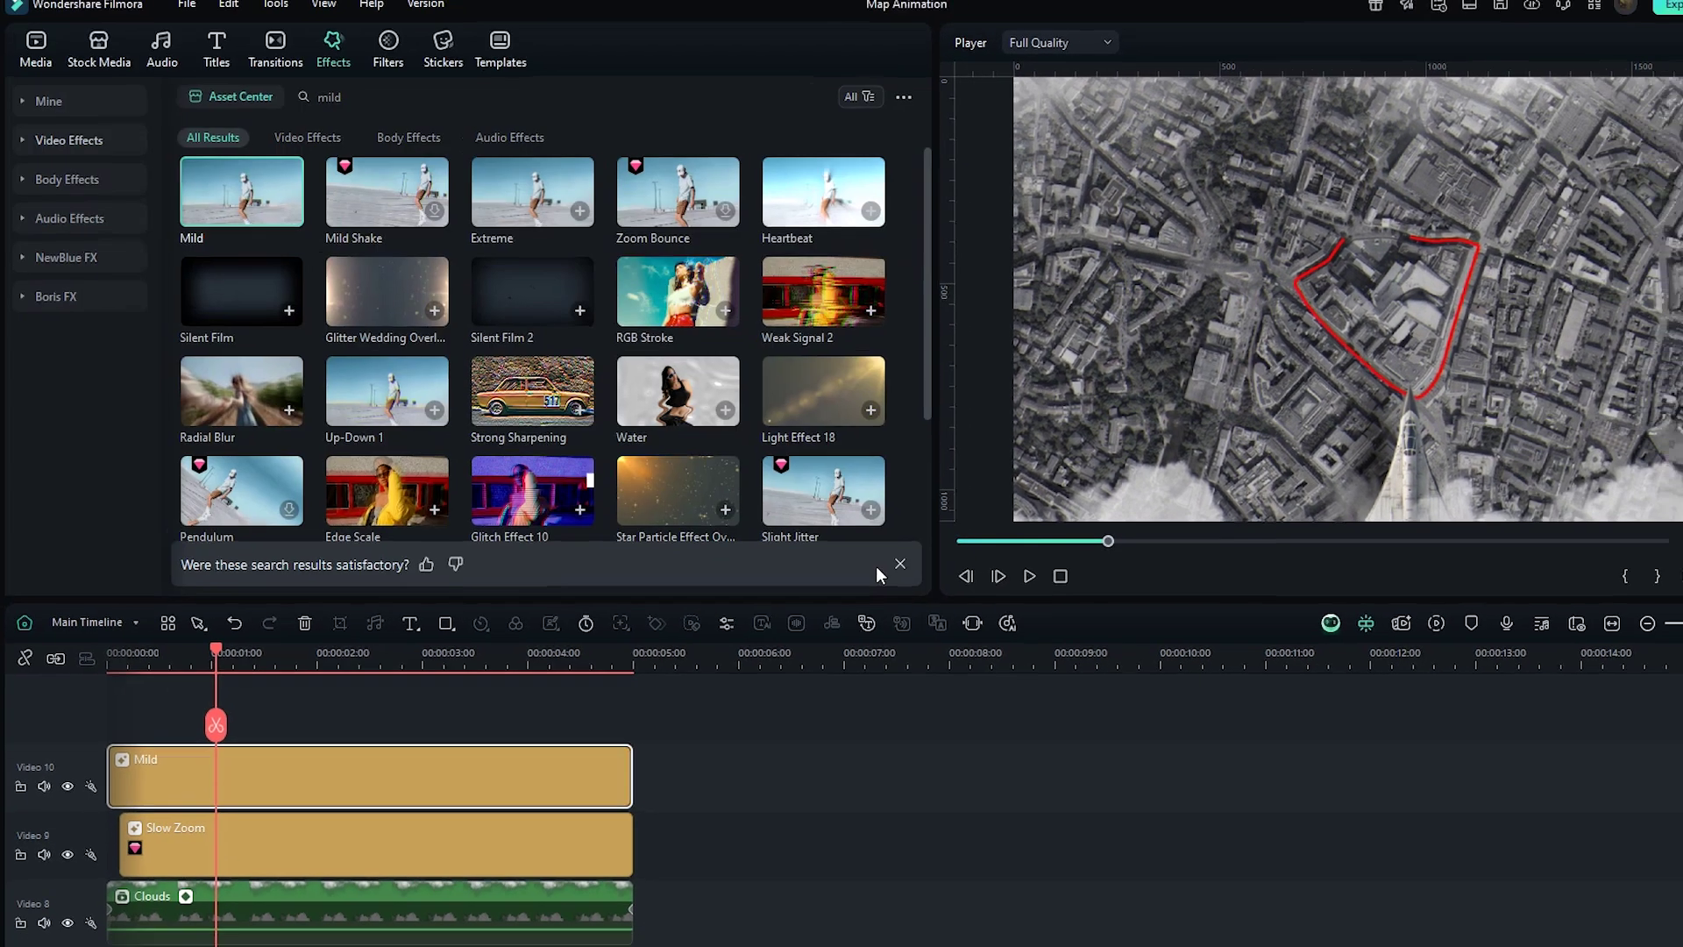
# Layer Vintage Movie Overlay 02 above the Mild effect at 50 opacity.
pyautogui.click(450, 105)
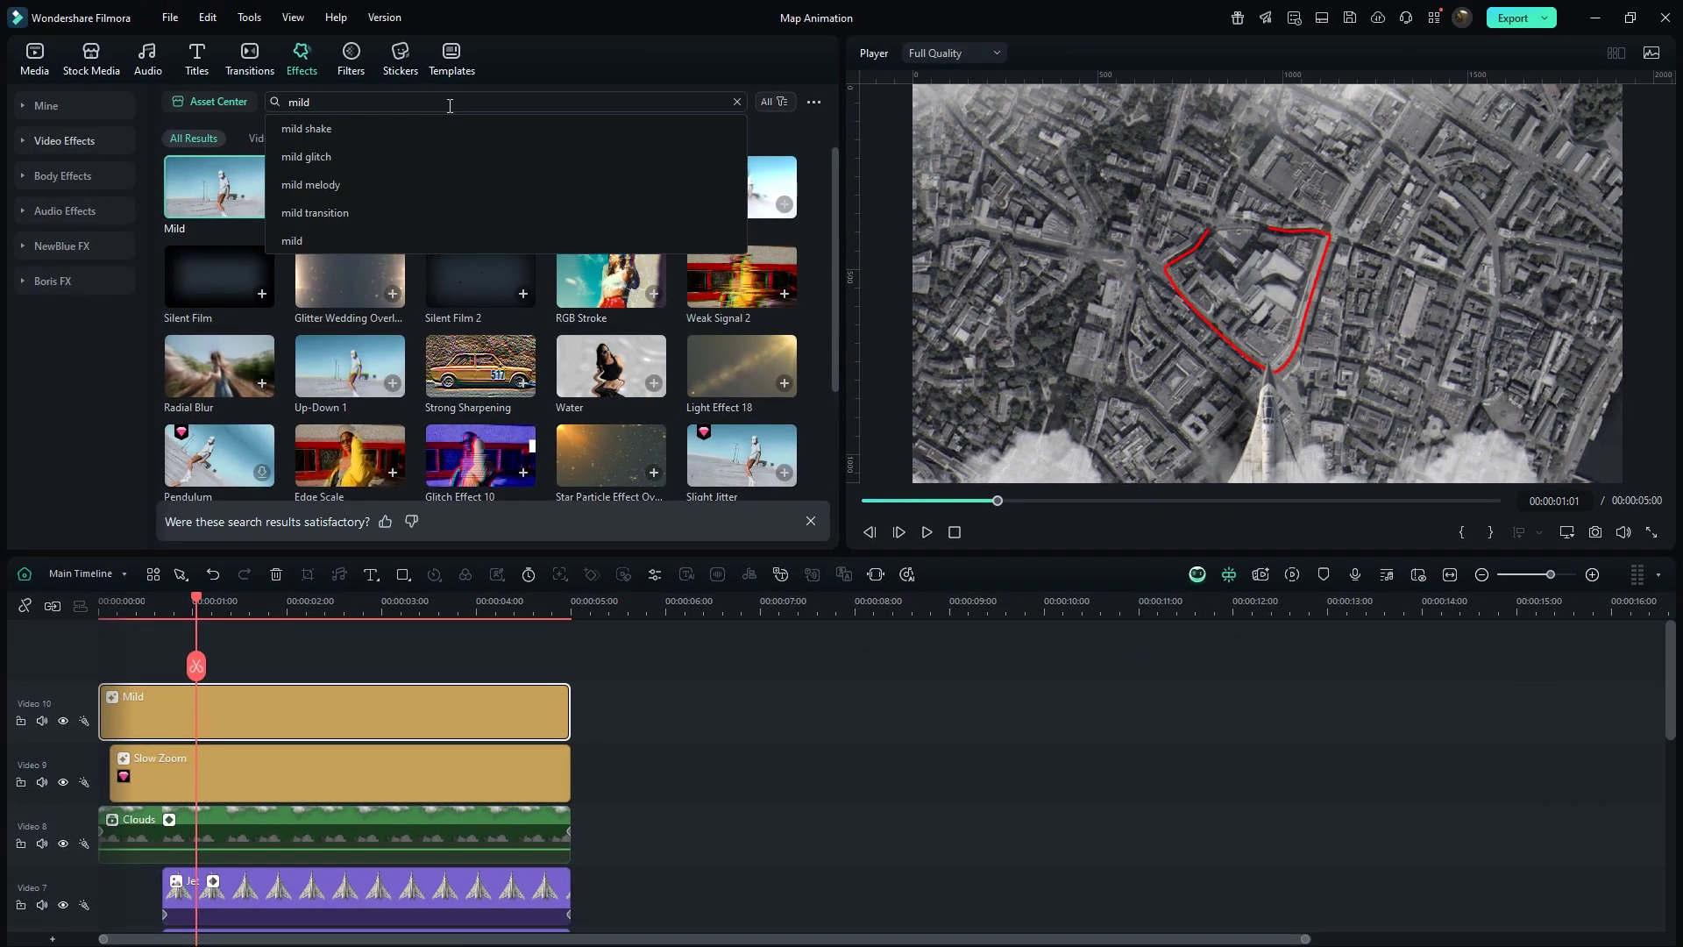
pyautogui.hotkey('ctrl', 'a')
pyautogui.write('movie')
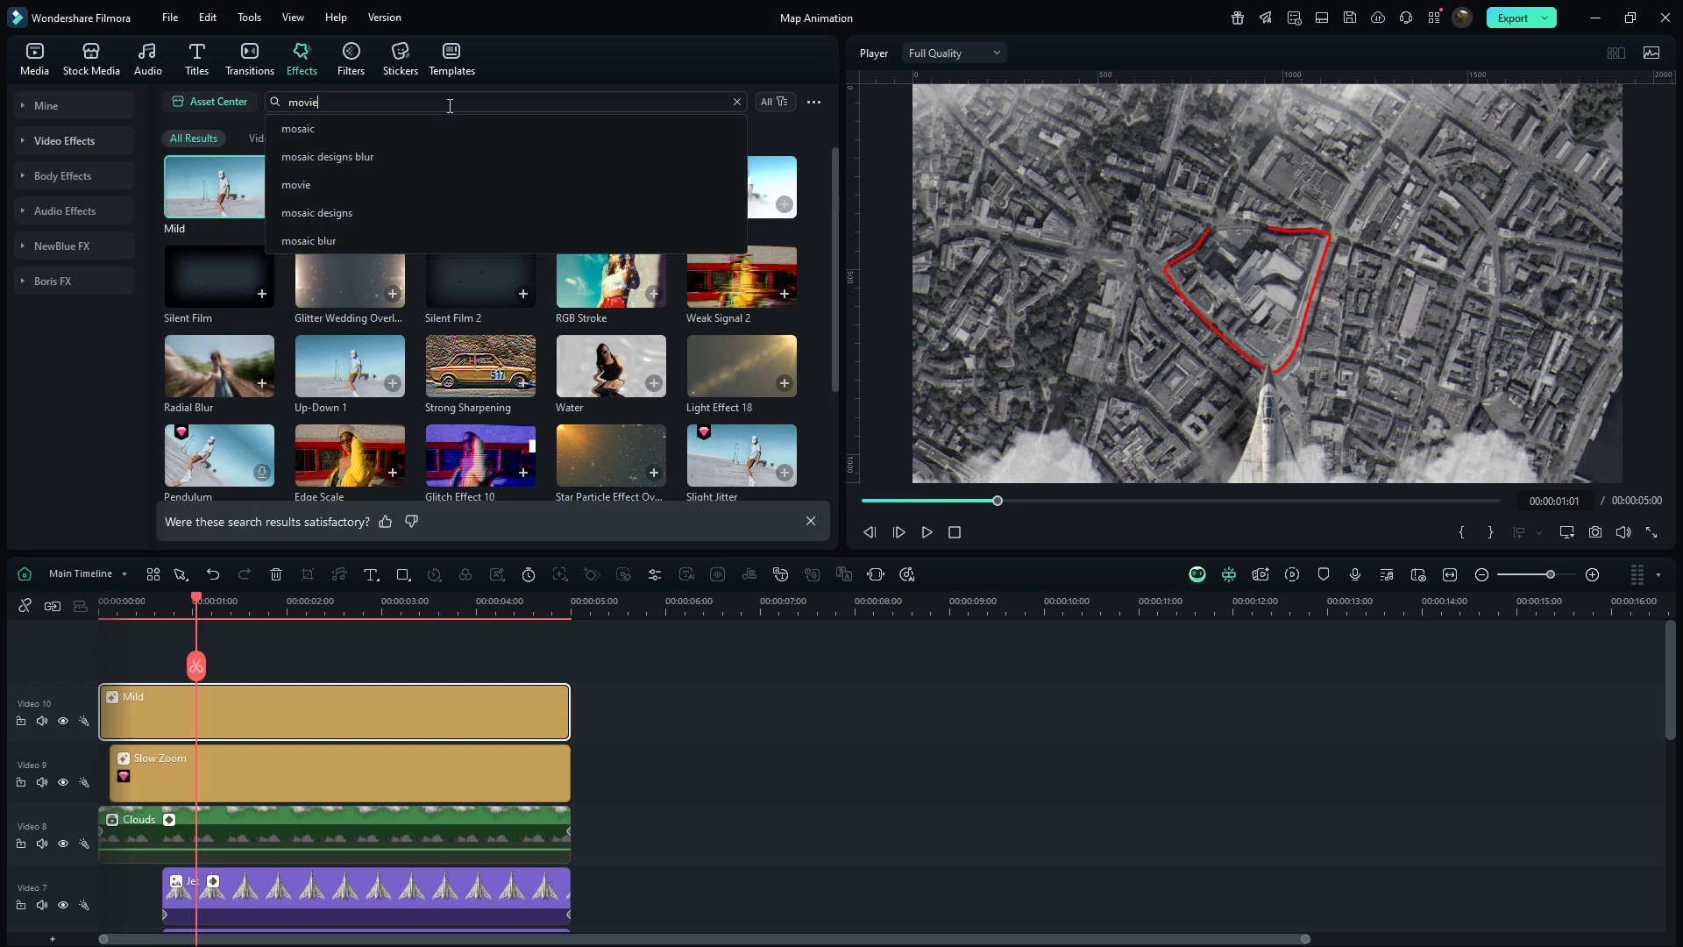
pyautogui.press('Return')
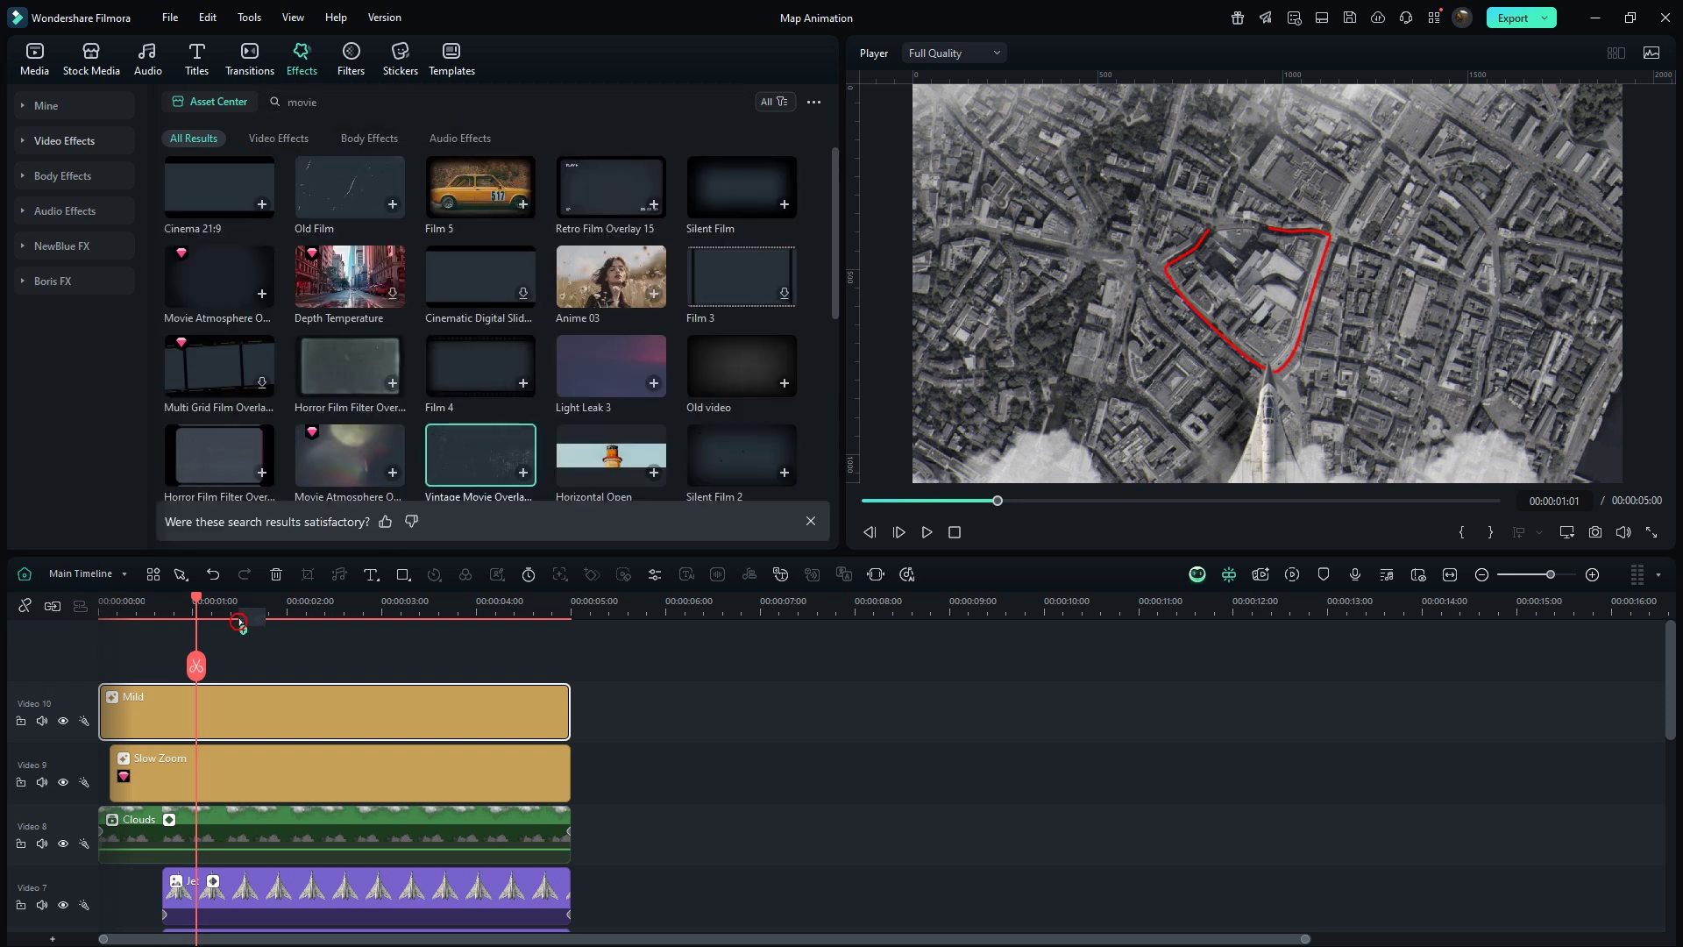
pyautogui.moveTo(239, 623); pyautogui.dragTo(246, 666)
pyautogui.doubleClick(281, 695)
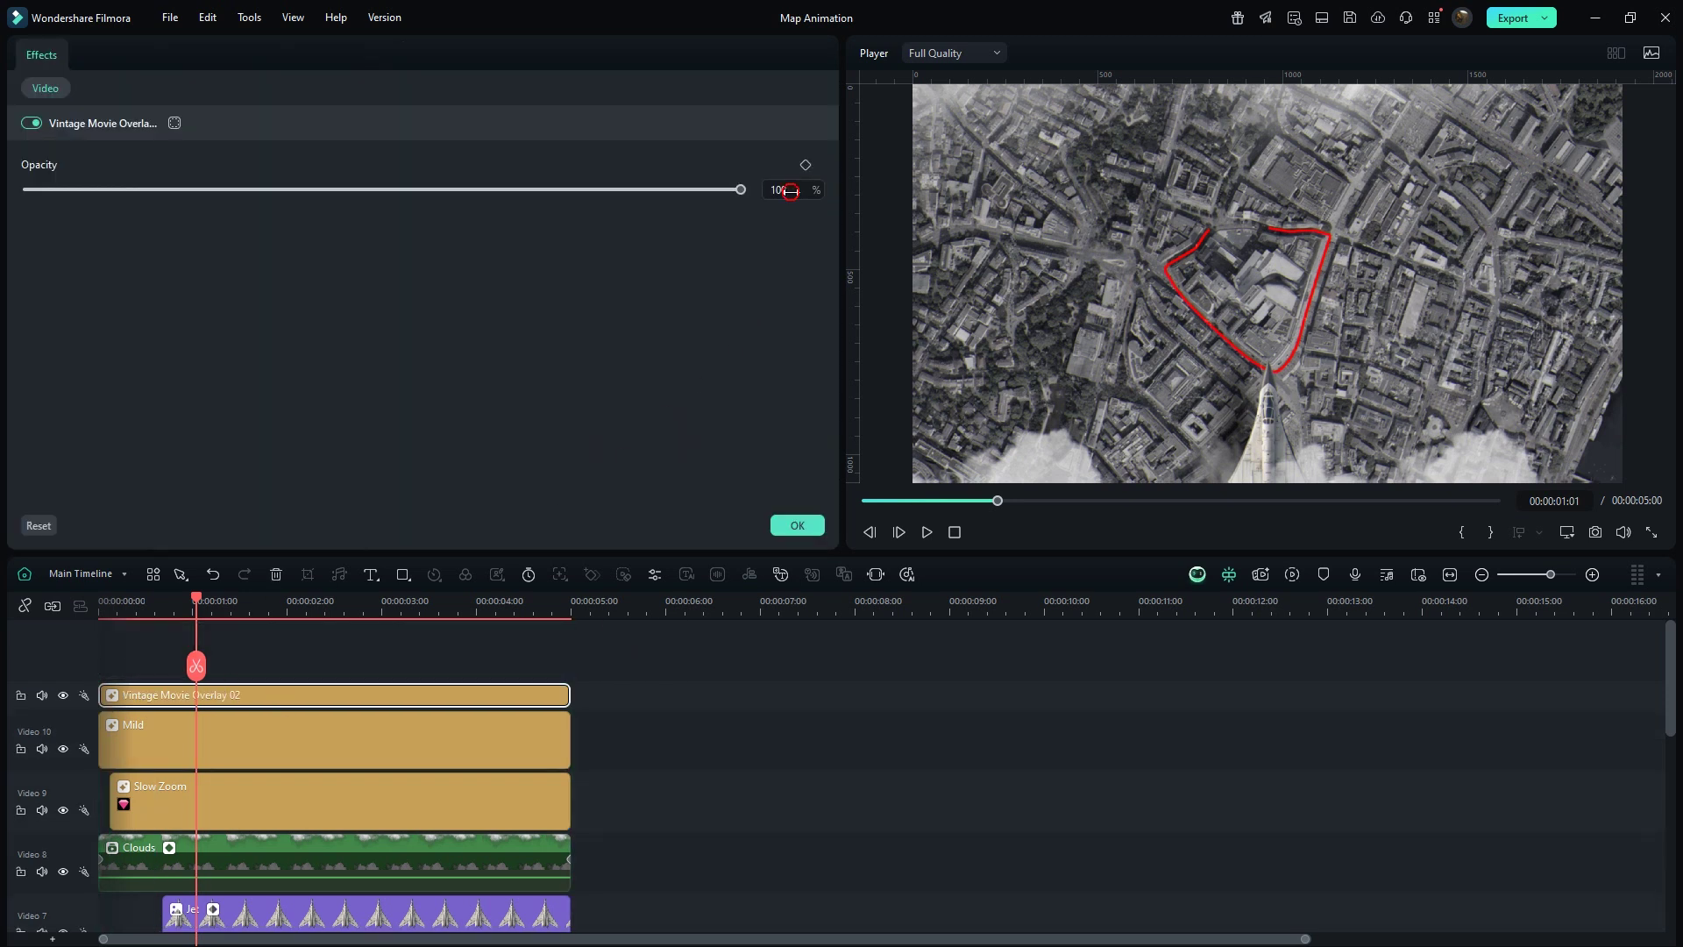
pyautogui.press('Return')
pyautogui.press('Return')
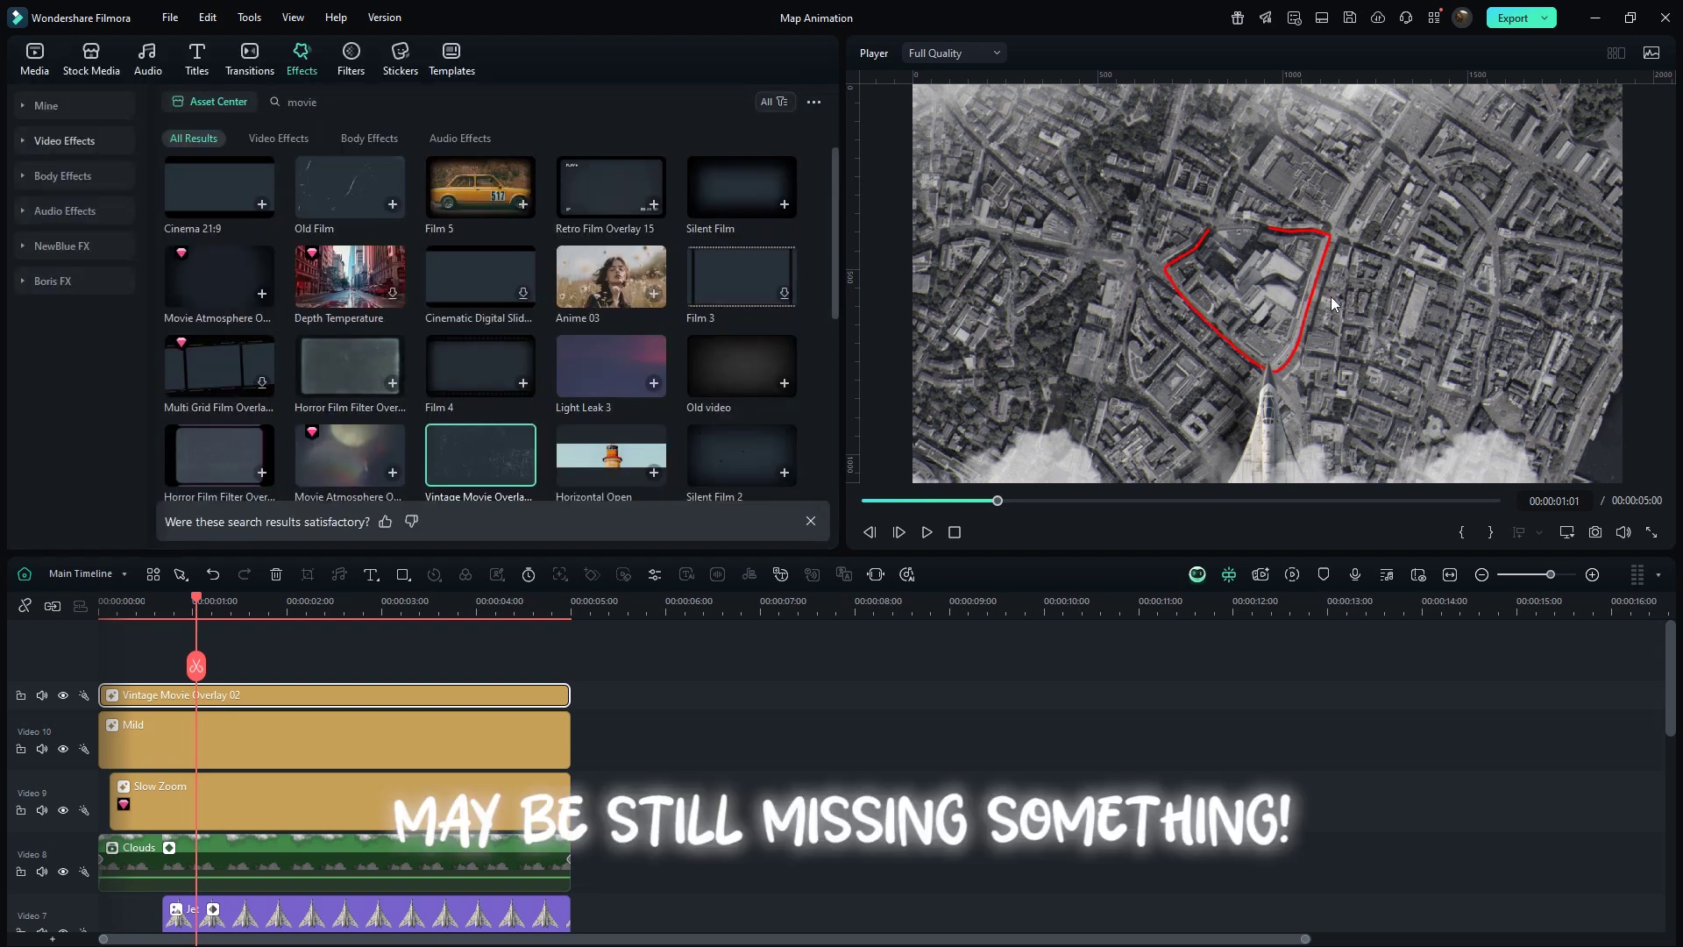
# Search 'glow' and apply Burning Outline 2 to Border2 and Glow Outline to Border1.
pyautogui.click(674, 103)
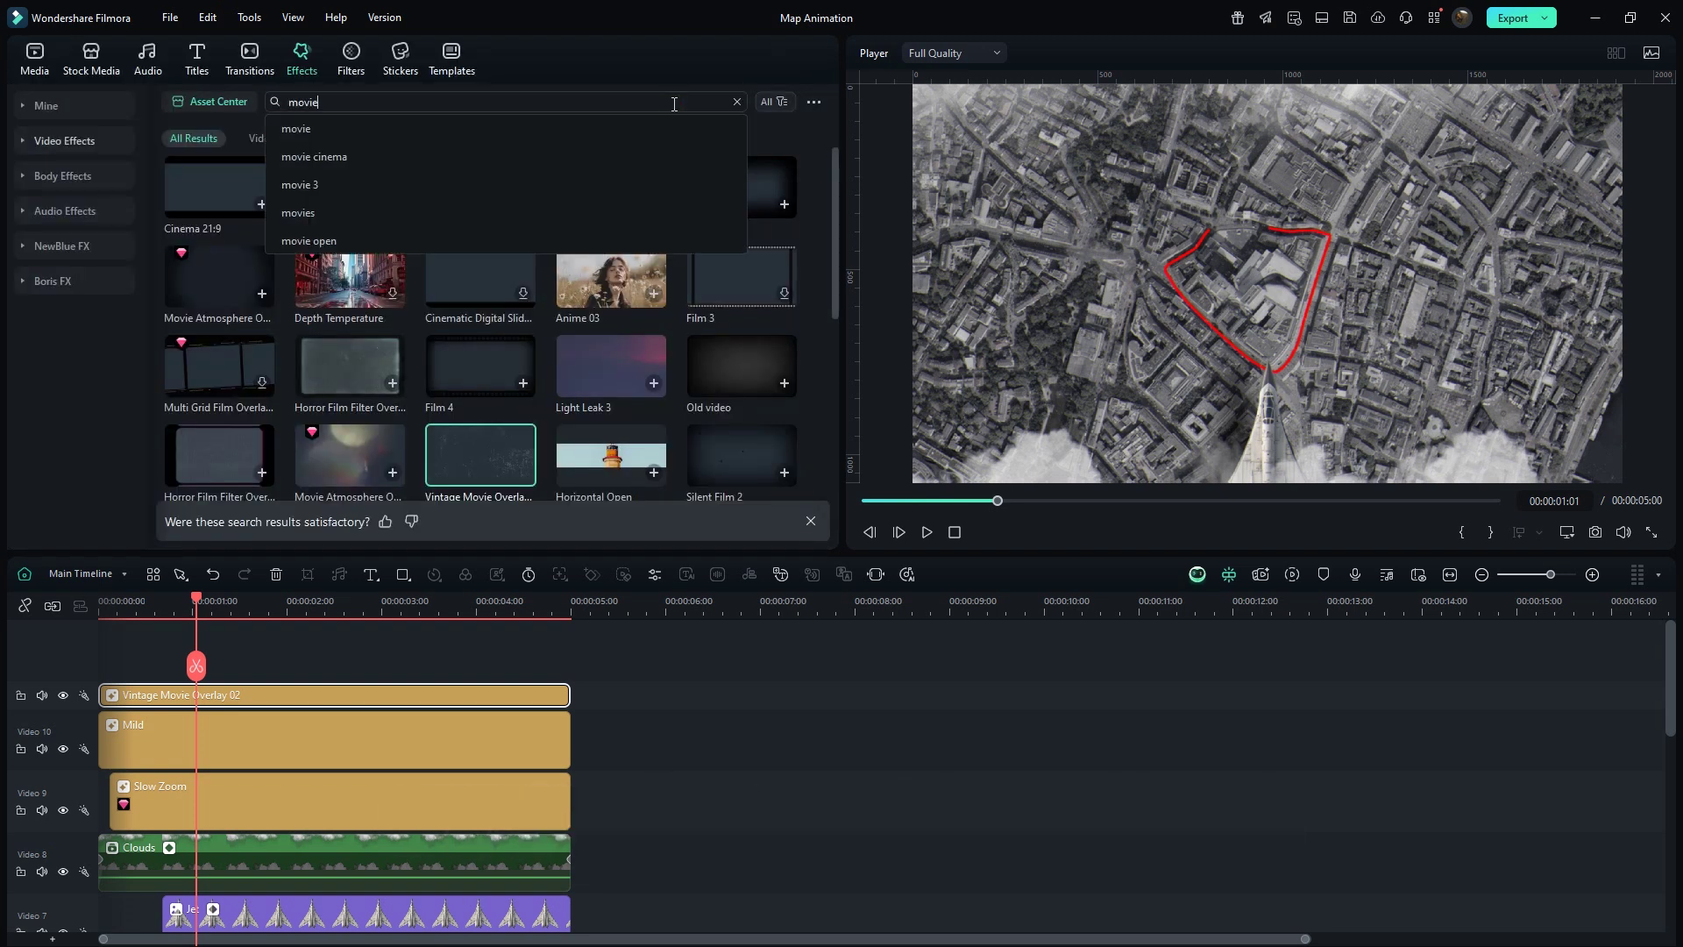
pyautogui.hotkey('ctrl', 'a')
pyautogui.write('glow')
pyautogui.press('Return')
pyautogui.scroll(-5, 744, 792)
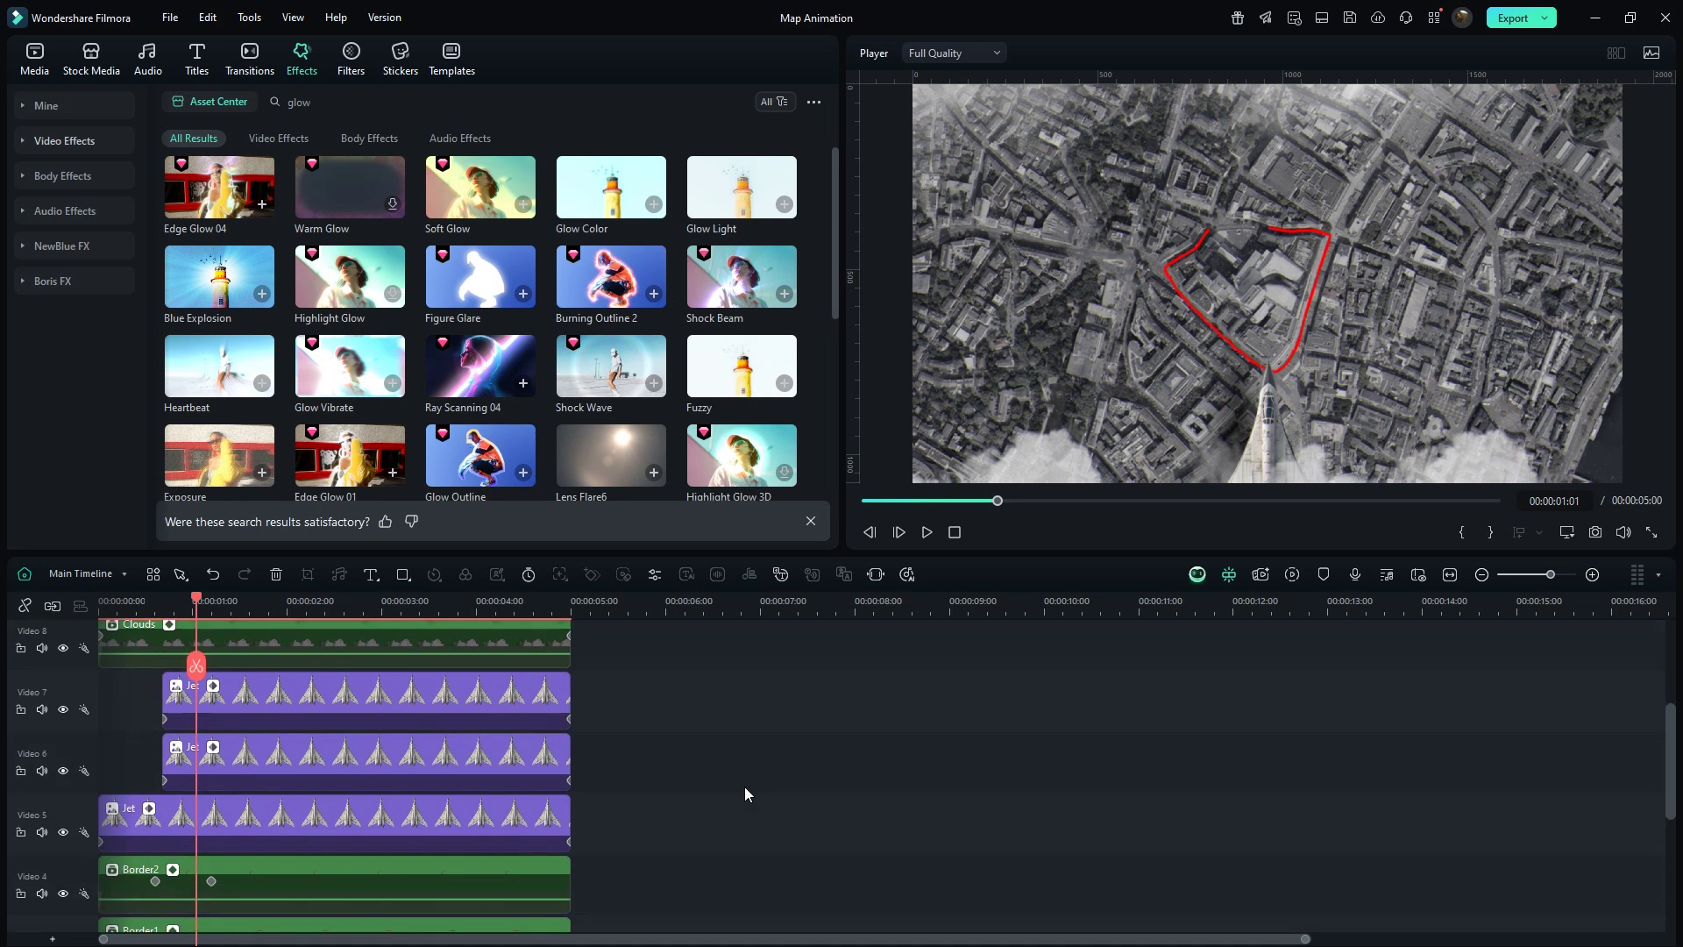
pyautogui.moveTo(581, 307); pyautogui.dragTo(343, 721)
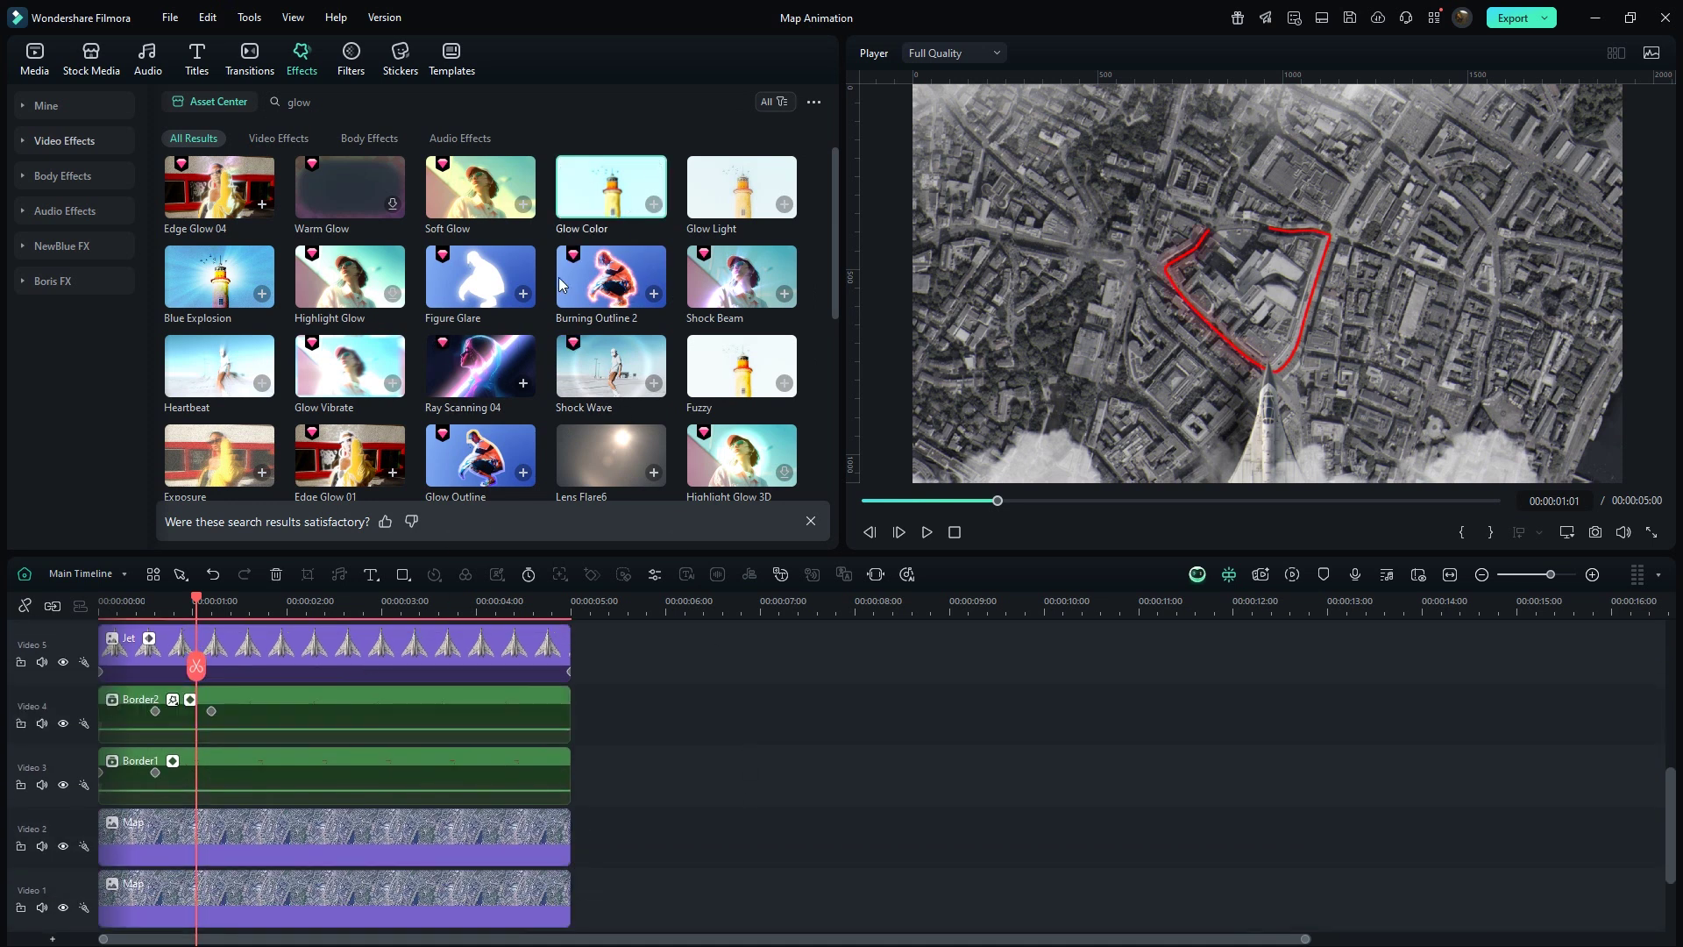
pyautogui.moveTo(479, 473); pyautogui.dragTo(282, 764)
pyautogui.moveTo(729, 830); pyautogui.dragTo(401, 744)
pyautogui.scroll(-5, 401, 744)
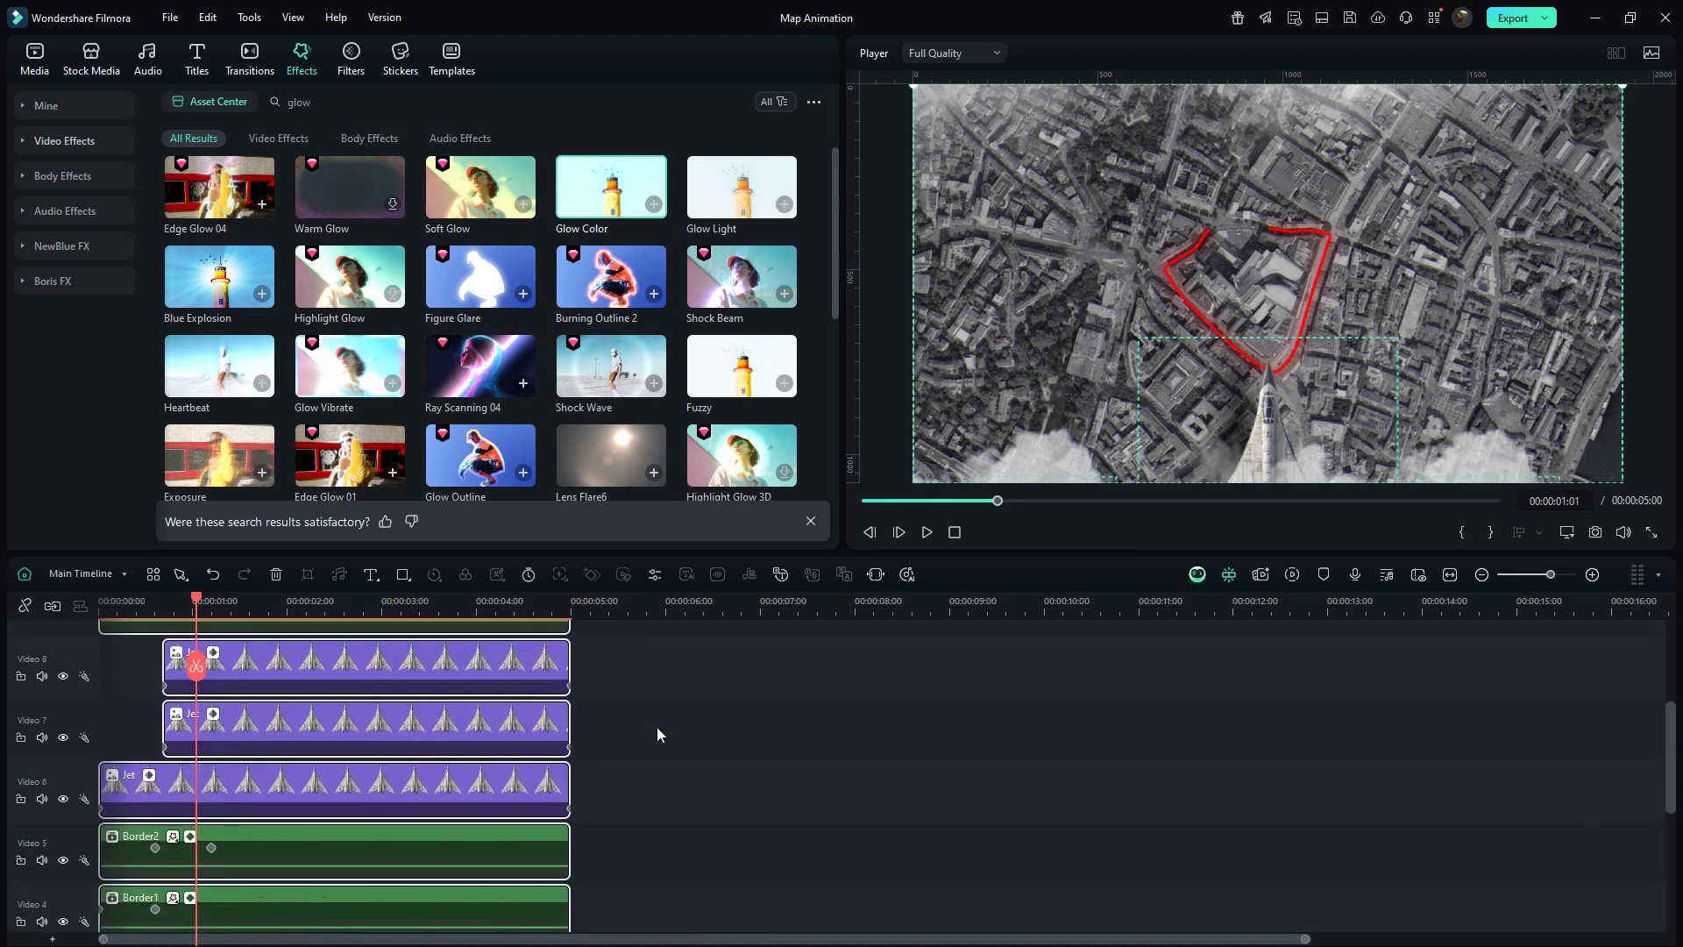
# Place the Sign image on Video 2 at 40.51% scale, rotated, 75 opacity, starting around 0.4 s.
pyautogui.click(37, 58)
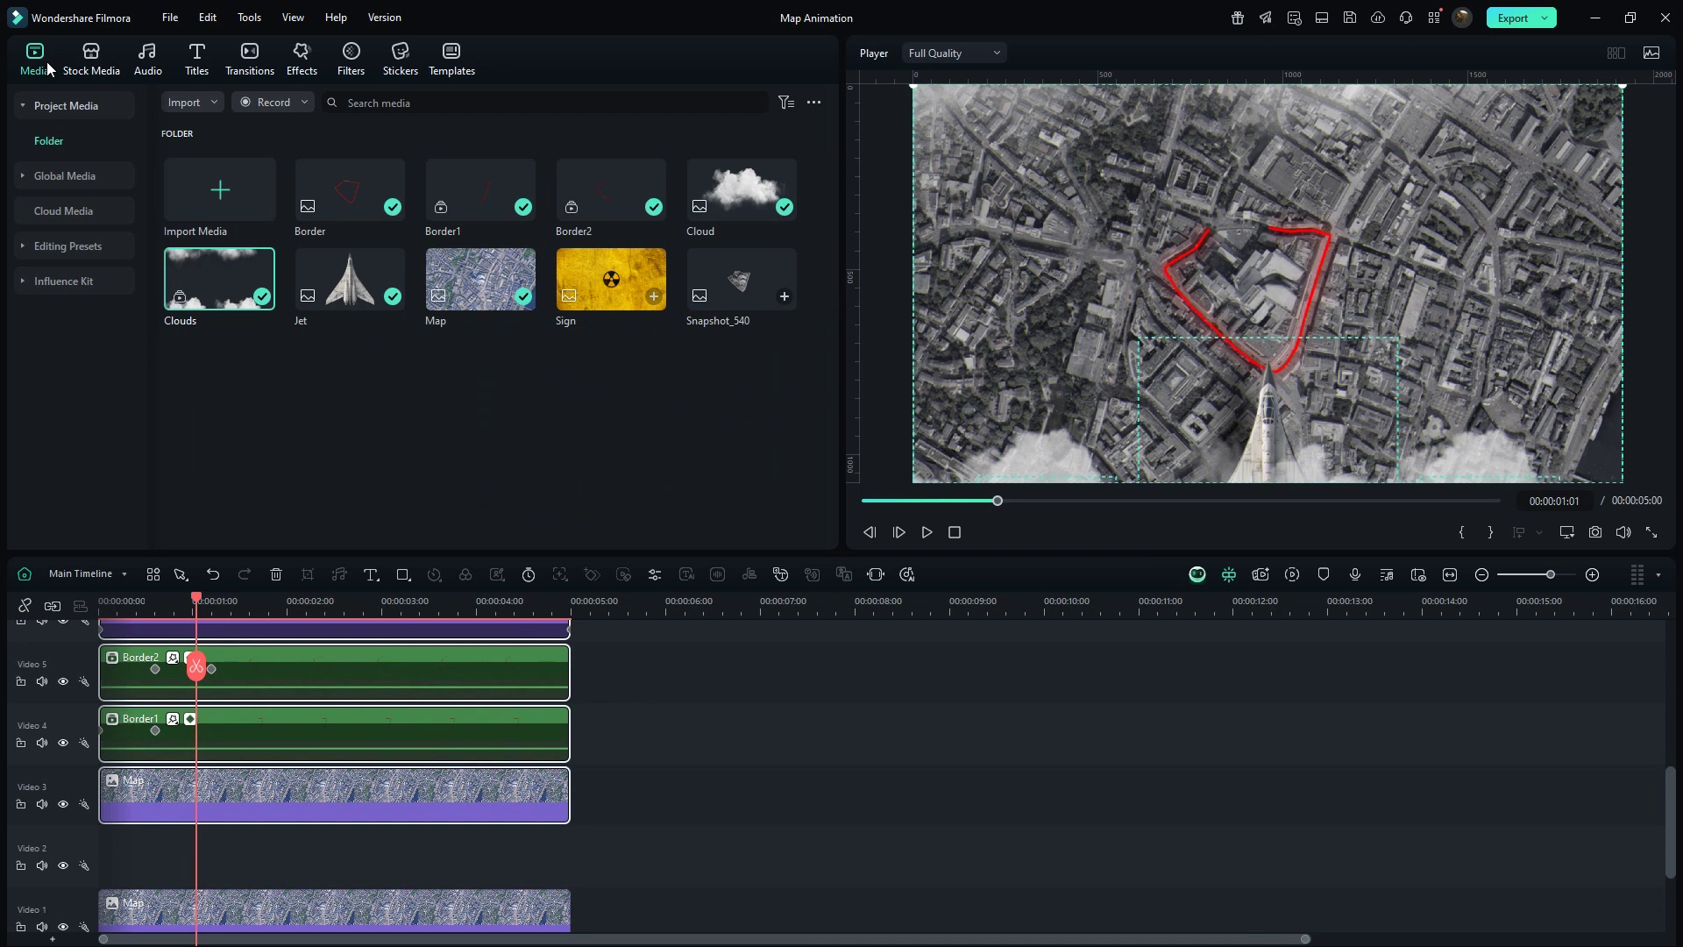
pyautogui.moveTo(607, 285); pyautogui.dragTo(84, 861)
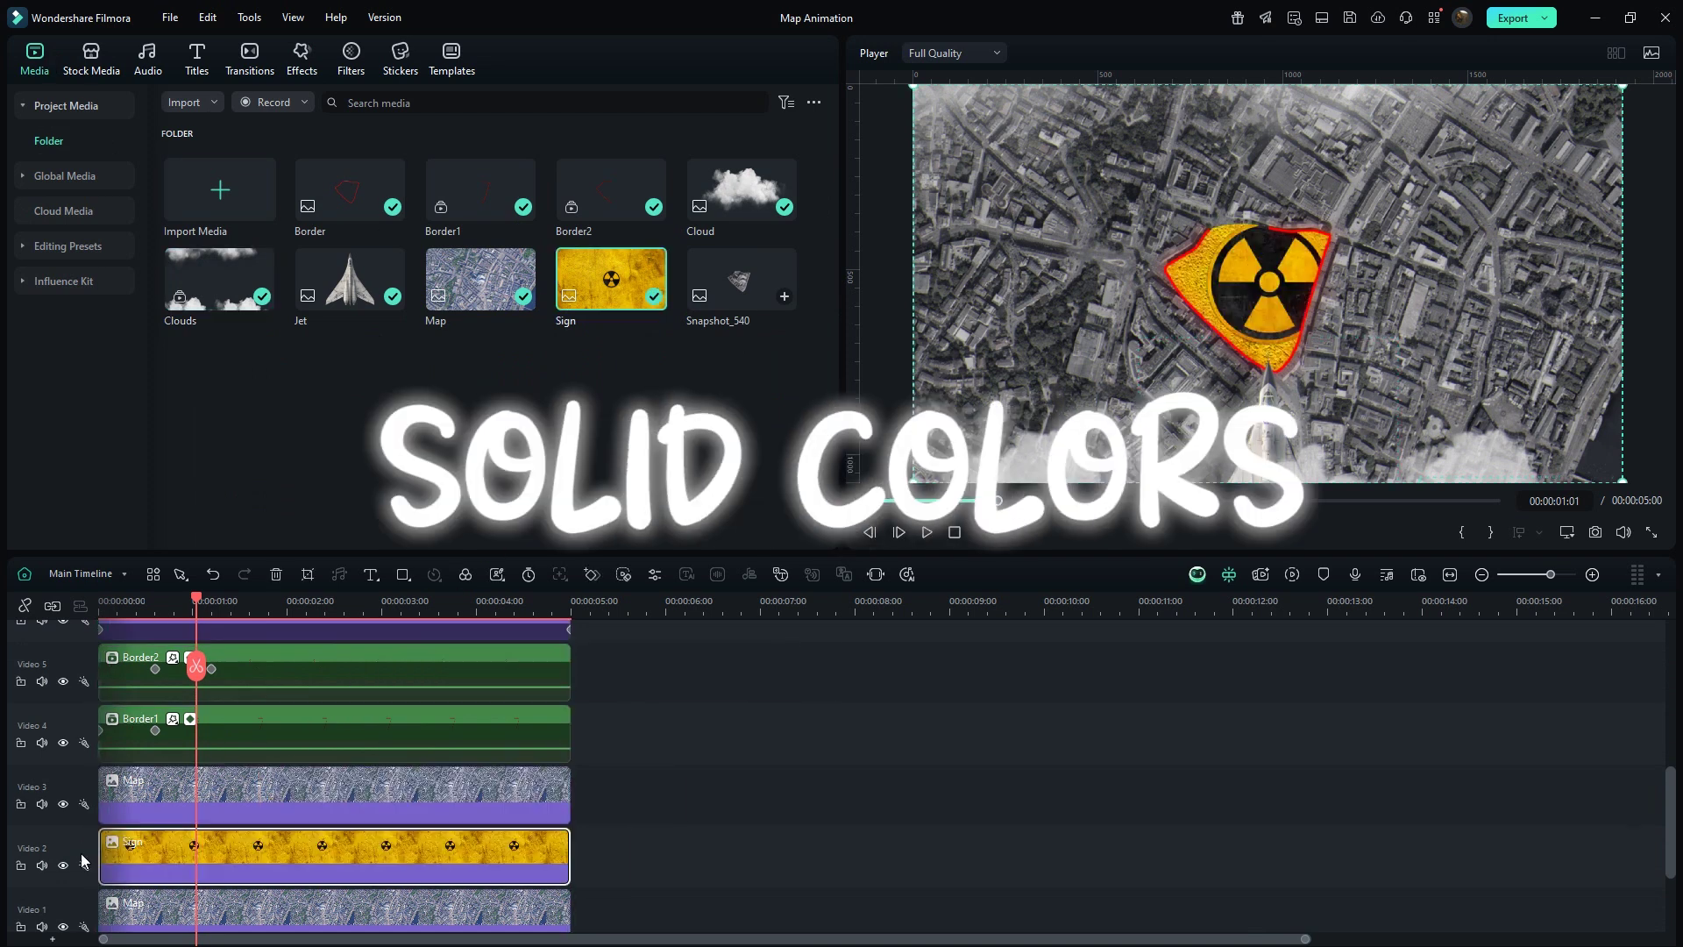
pyautogui.doubleClick(252, 860)
pyautogui.moveTo(226, 186); pyautogui.dragTo(184, 230)
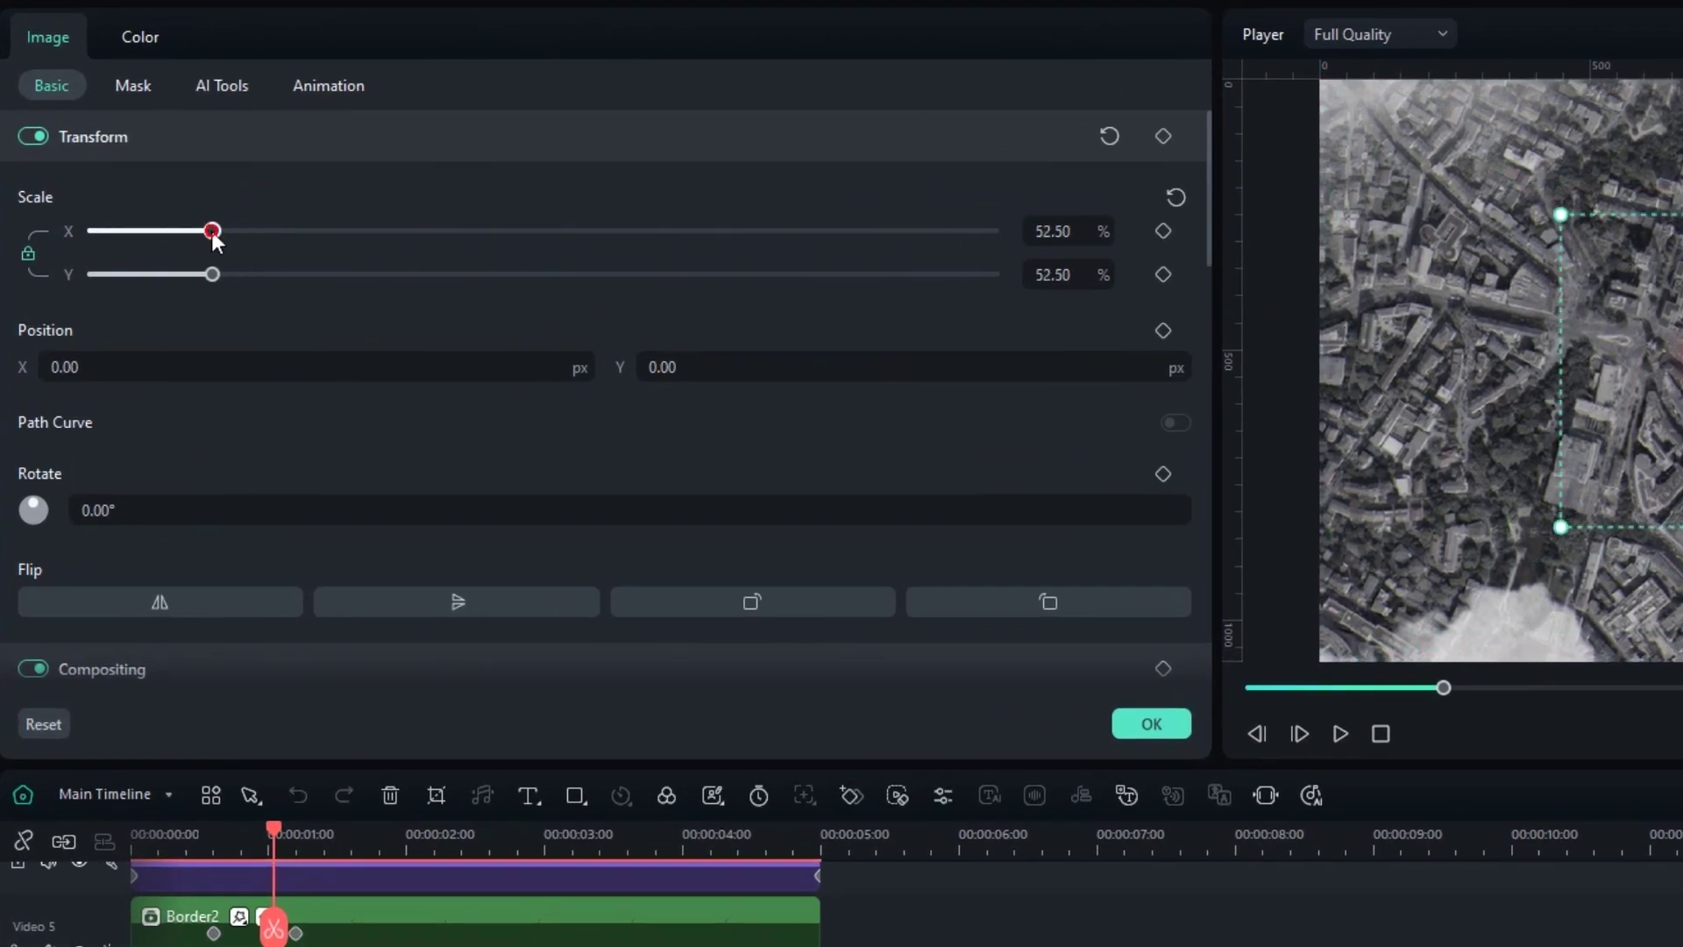
pyautogui.click(714, 367)
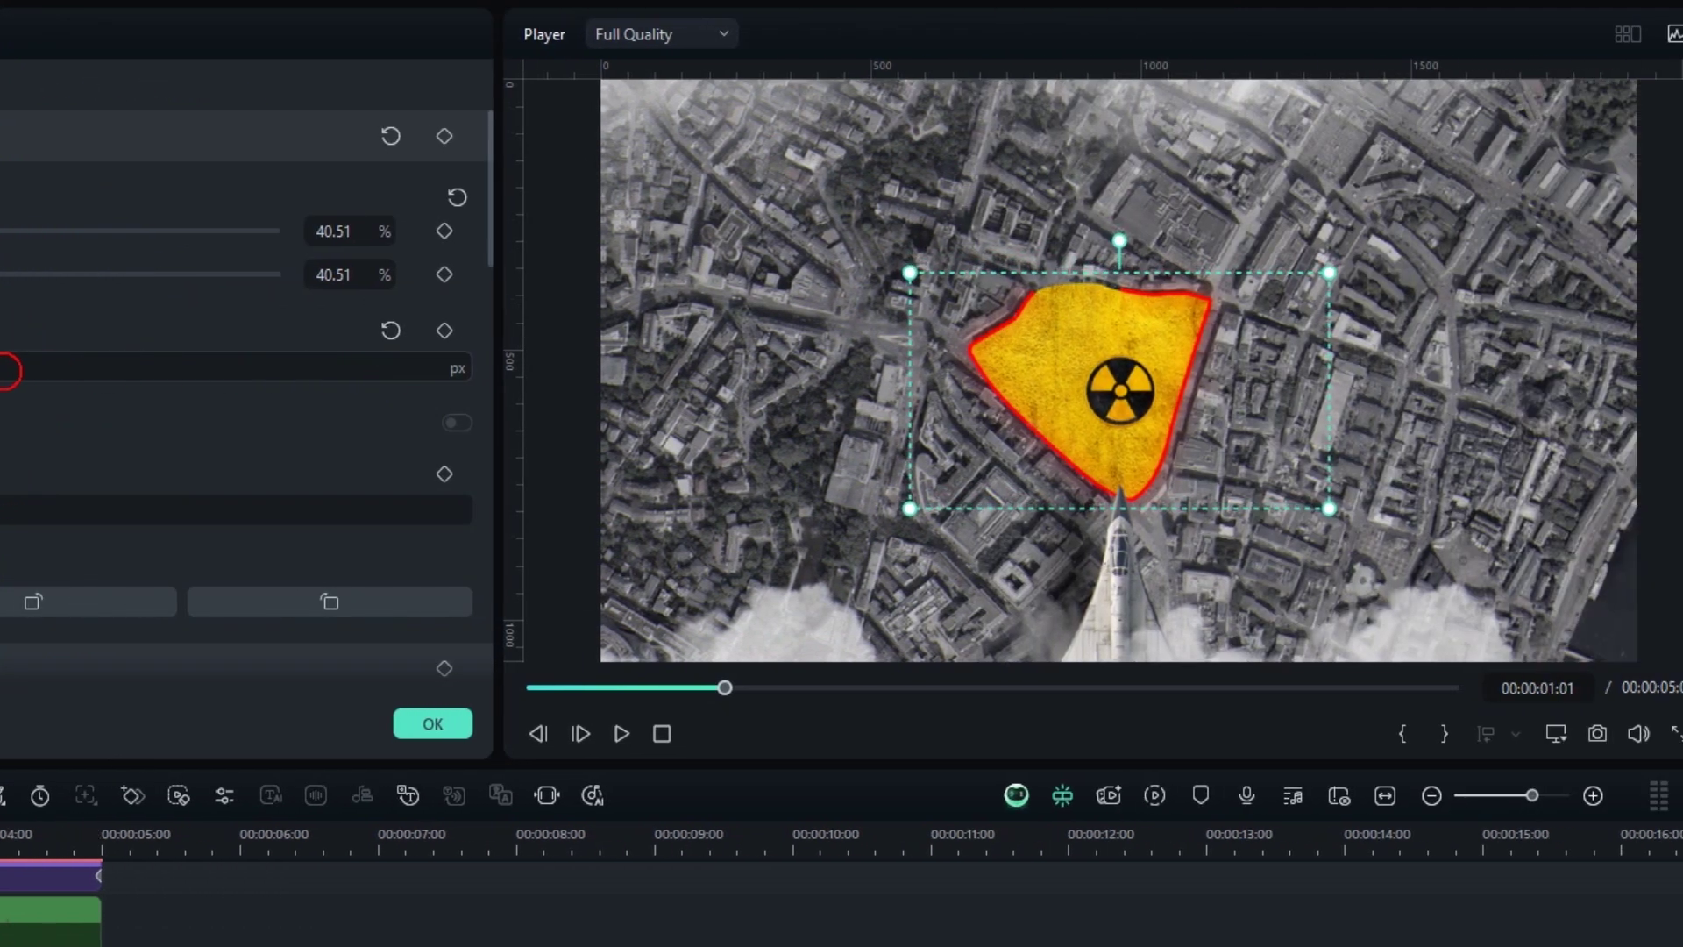
pyautogui.press('Return')
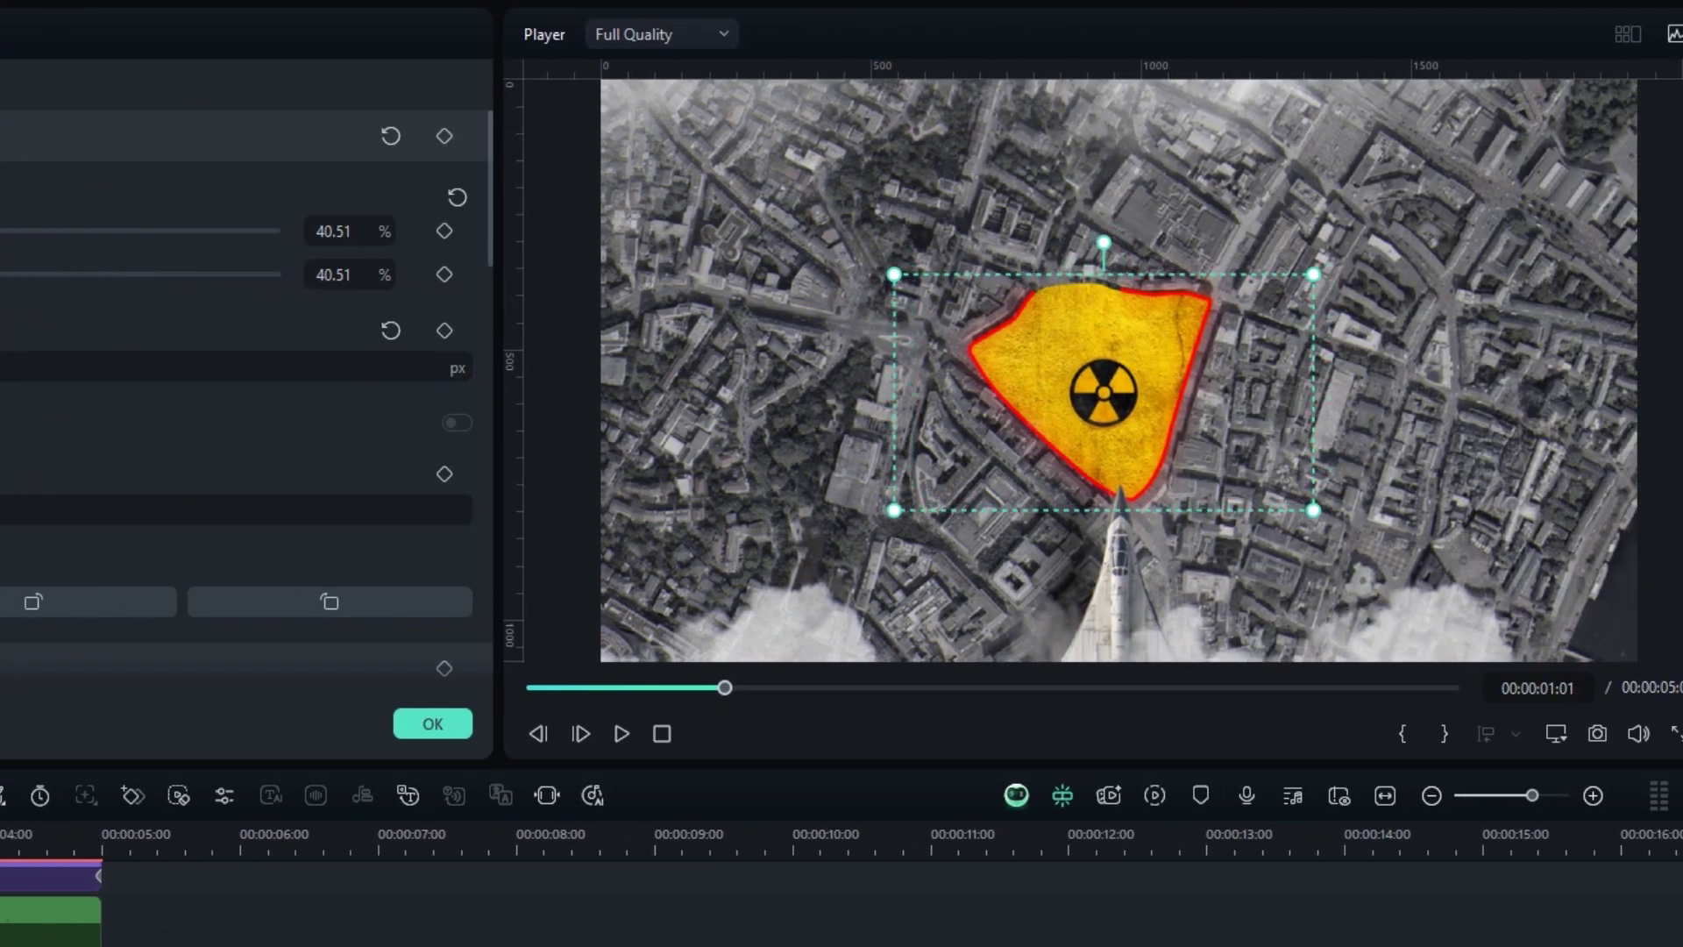
pyautogui.press('Return')
pyautogui.moveTo(3, 364); pyautogui.dragTo(1, 365)
pyautogui.click(619, 332)
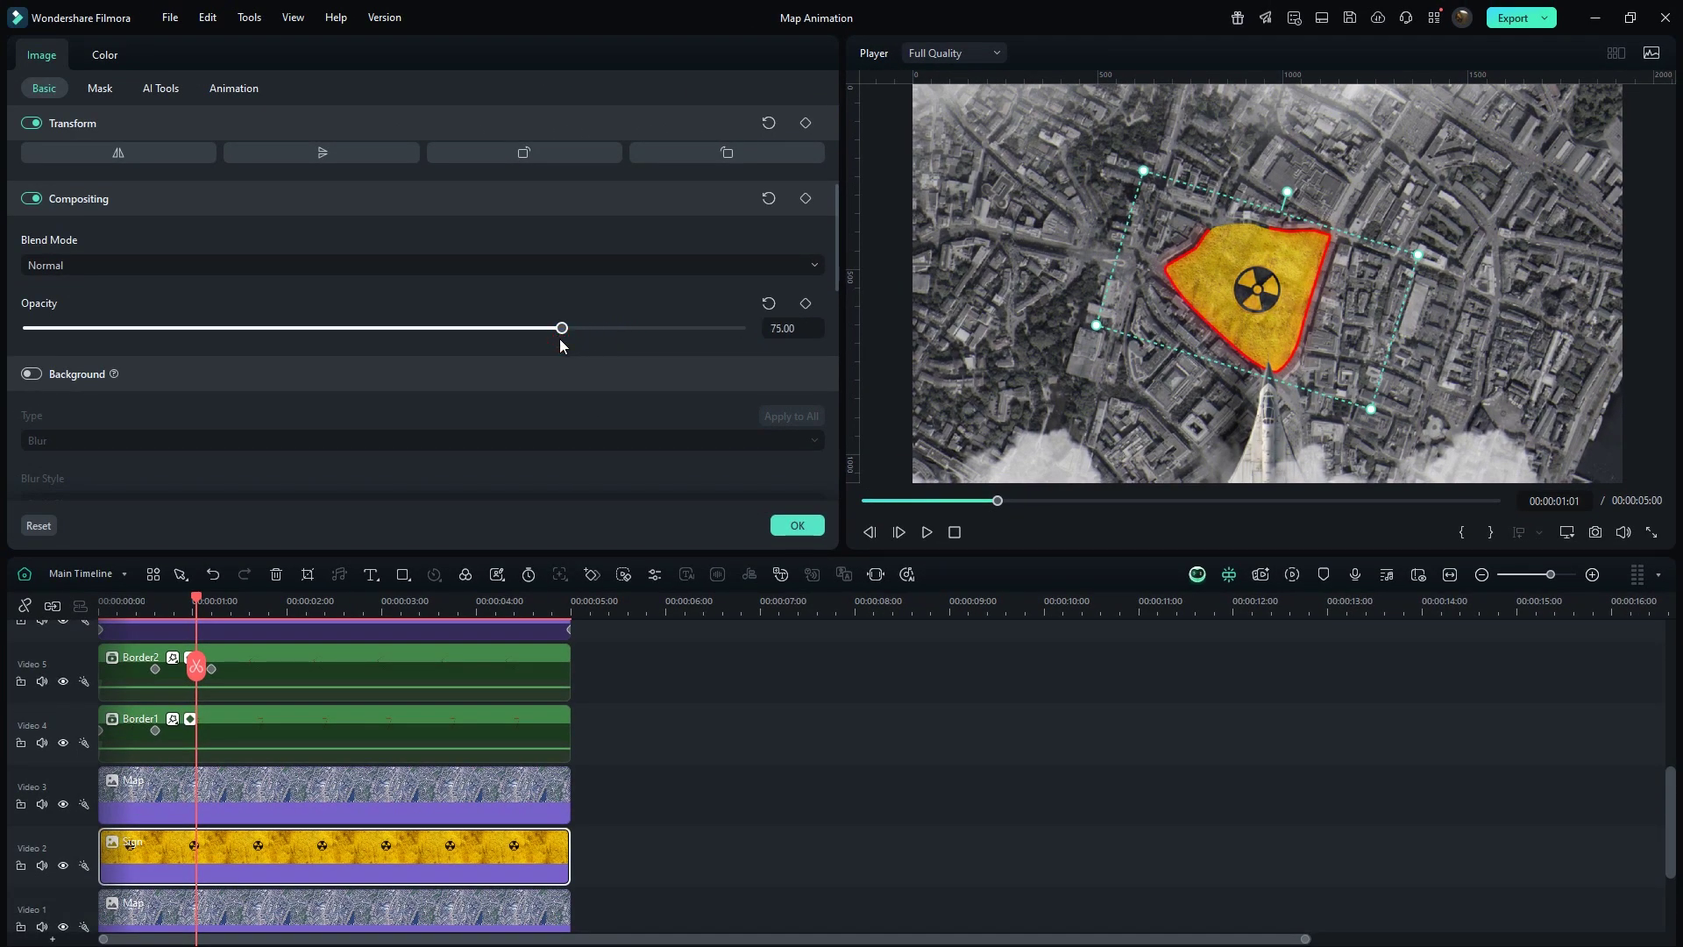
pyautogui.moveTo(201, 599); pyautogui.dragTo(138, 605)
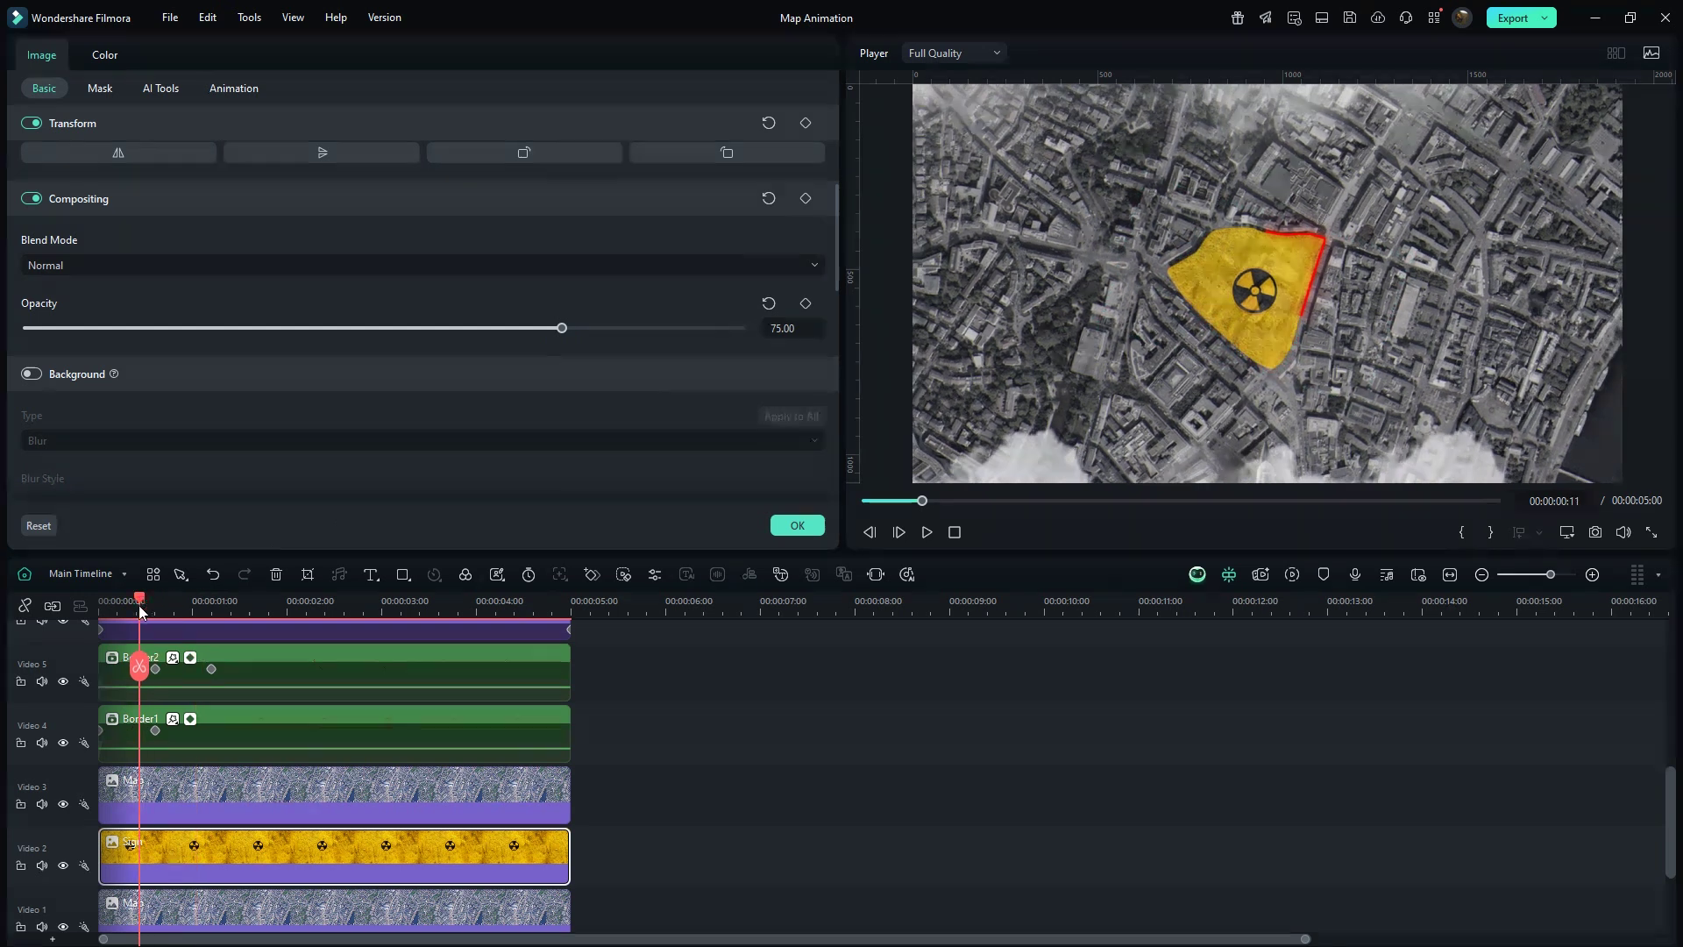
pyautogui.moveTo(115, 835); pyautogui.dragTo(158, 836)
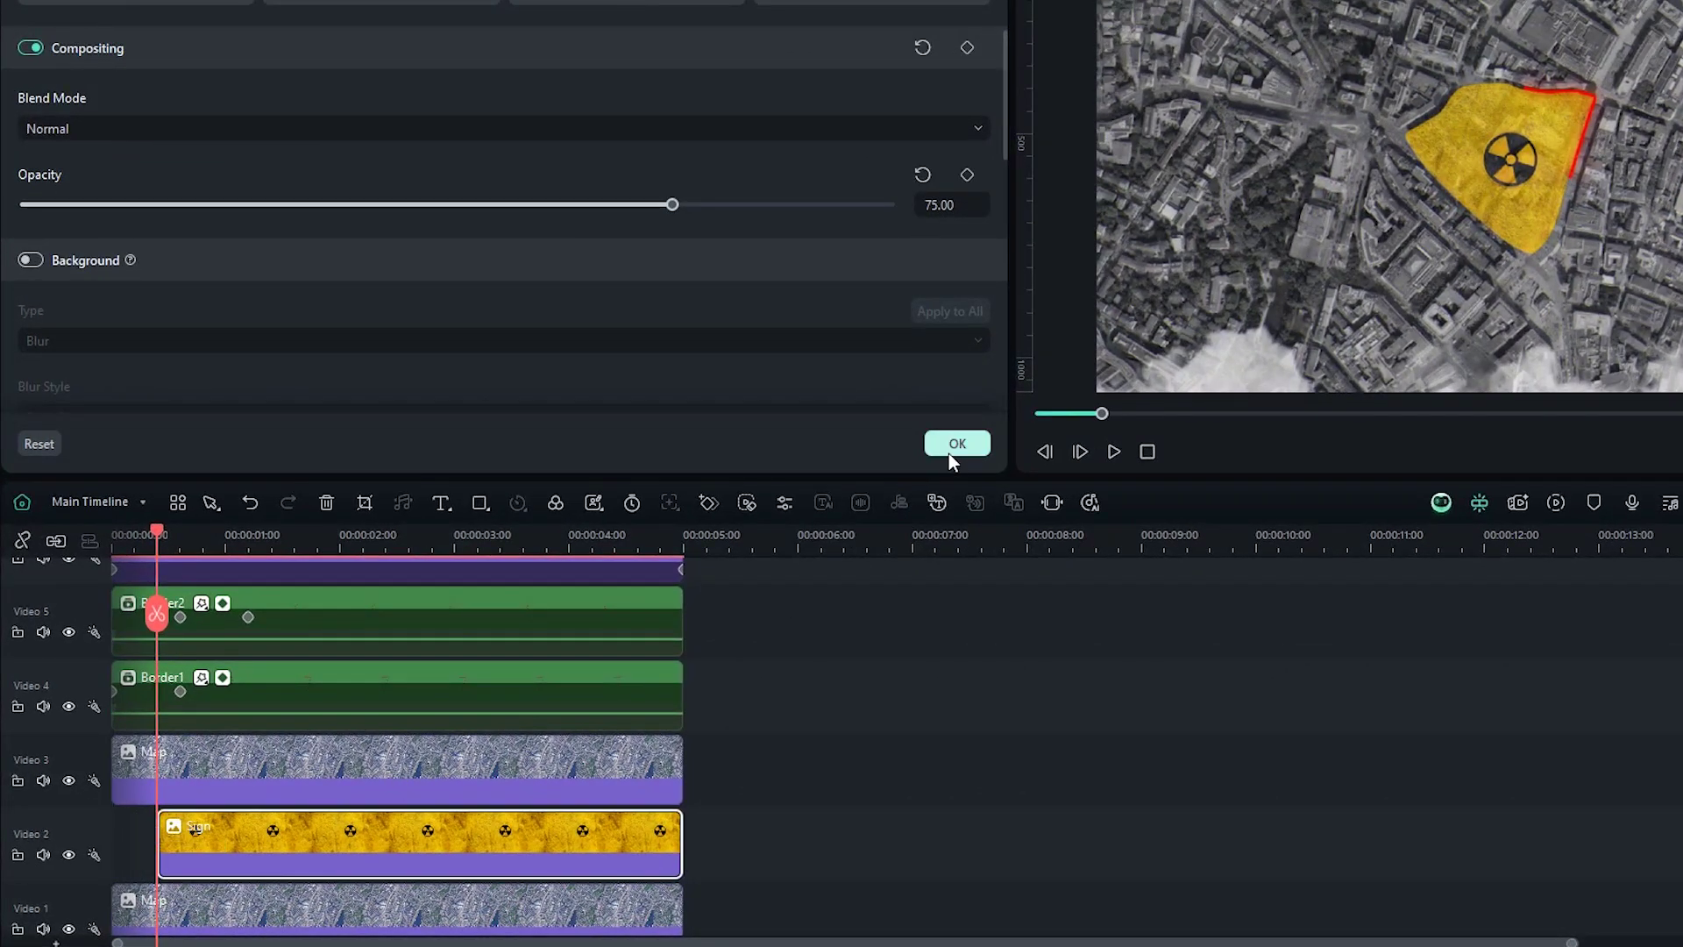
pyautogui.click(954, 445)
# Fade the sign in with a shortened Dissolve transition and play back to check it.
pyautogui.click(295, 35)
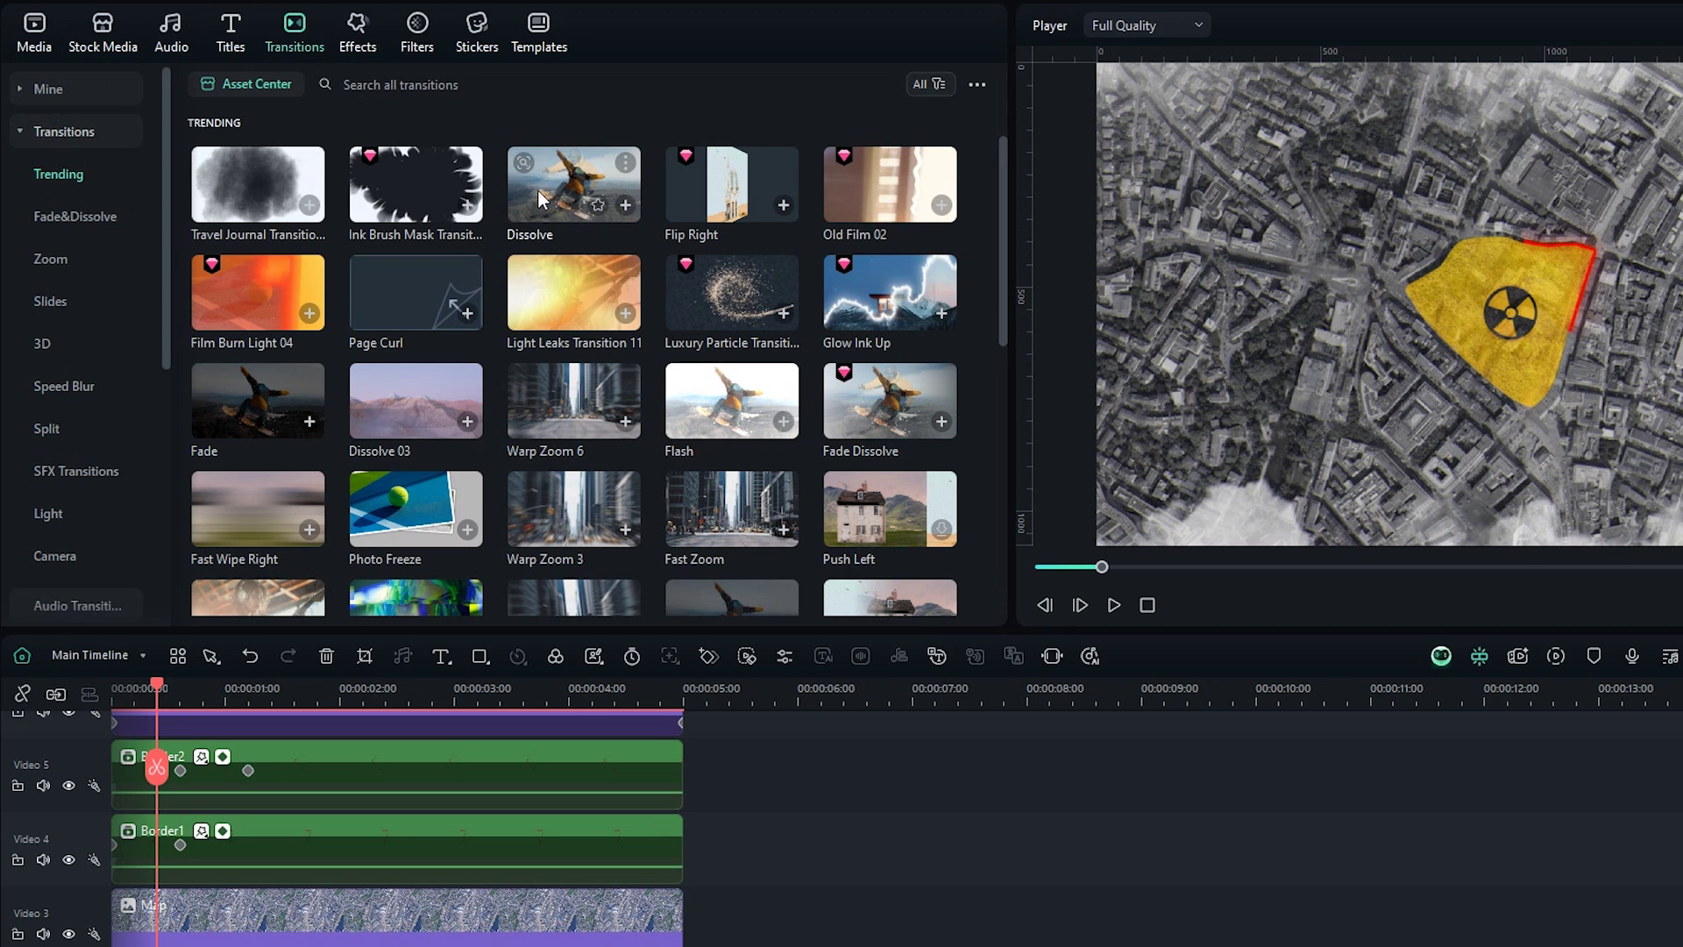
pyautogui.moveTo(538, 198); pyautogui.dragTo(228, 946)
pyautogui.moveTo(376, 946); pyautogui.dragTo(298, 946)
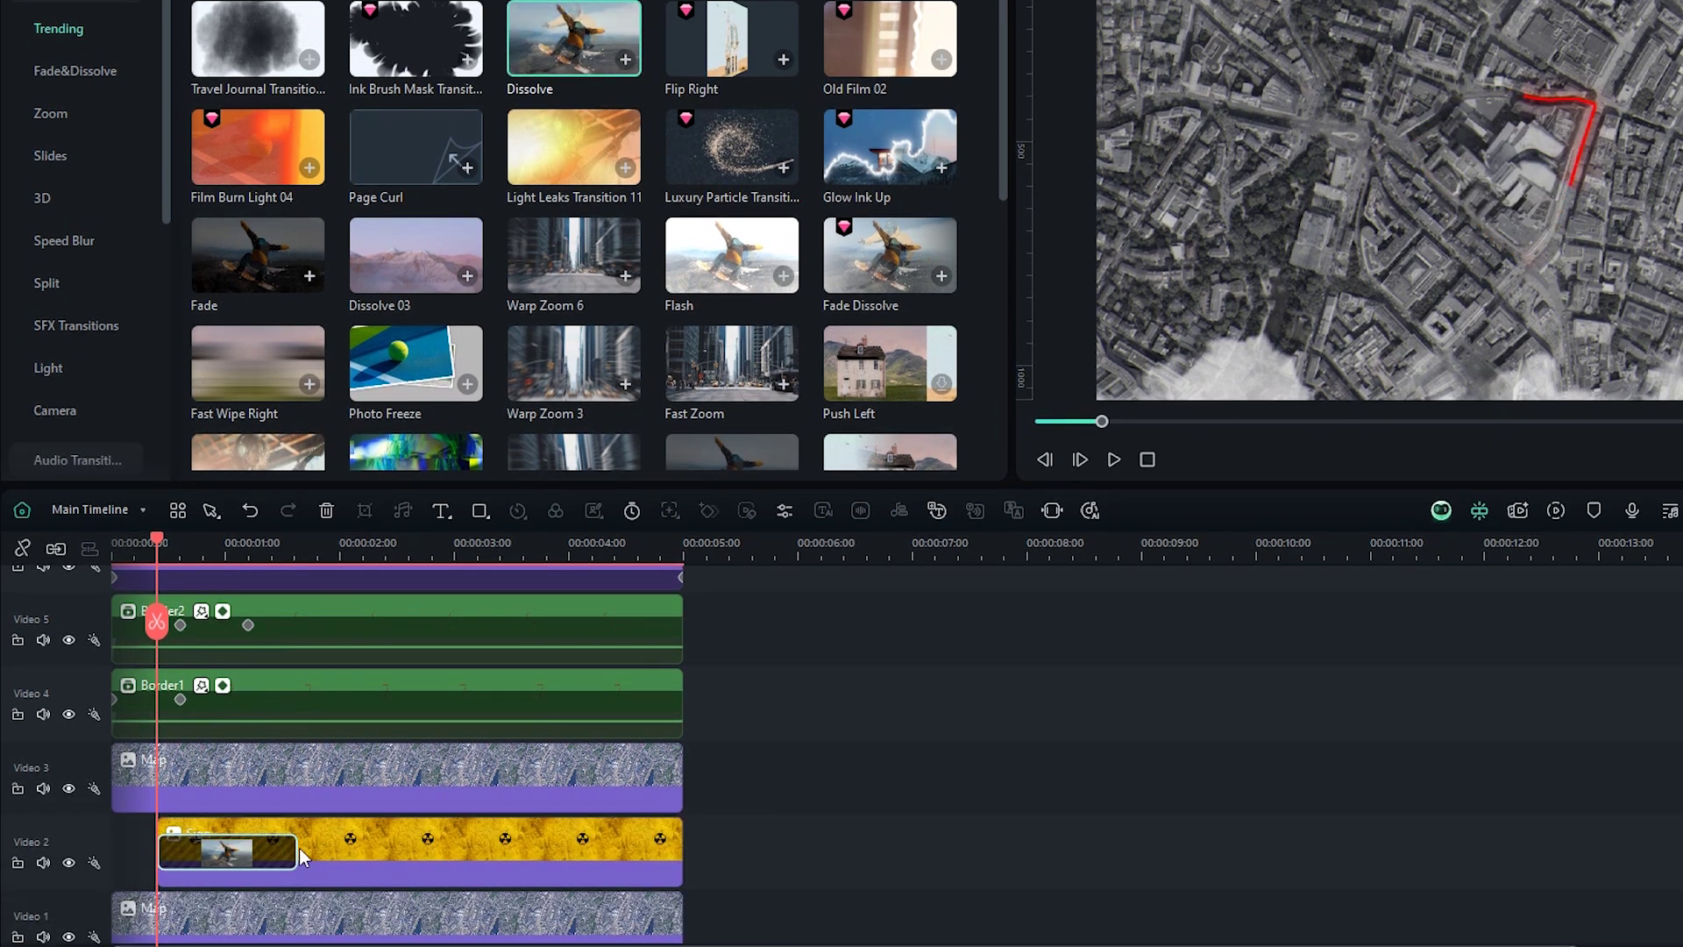
pyautogui.press('space')
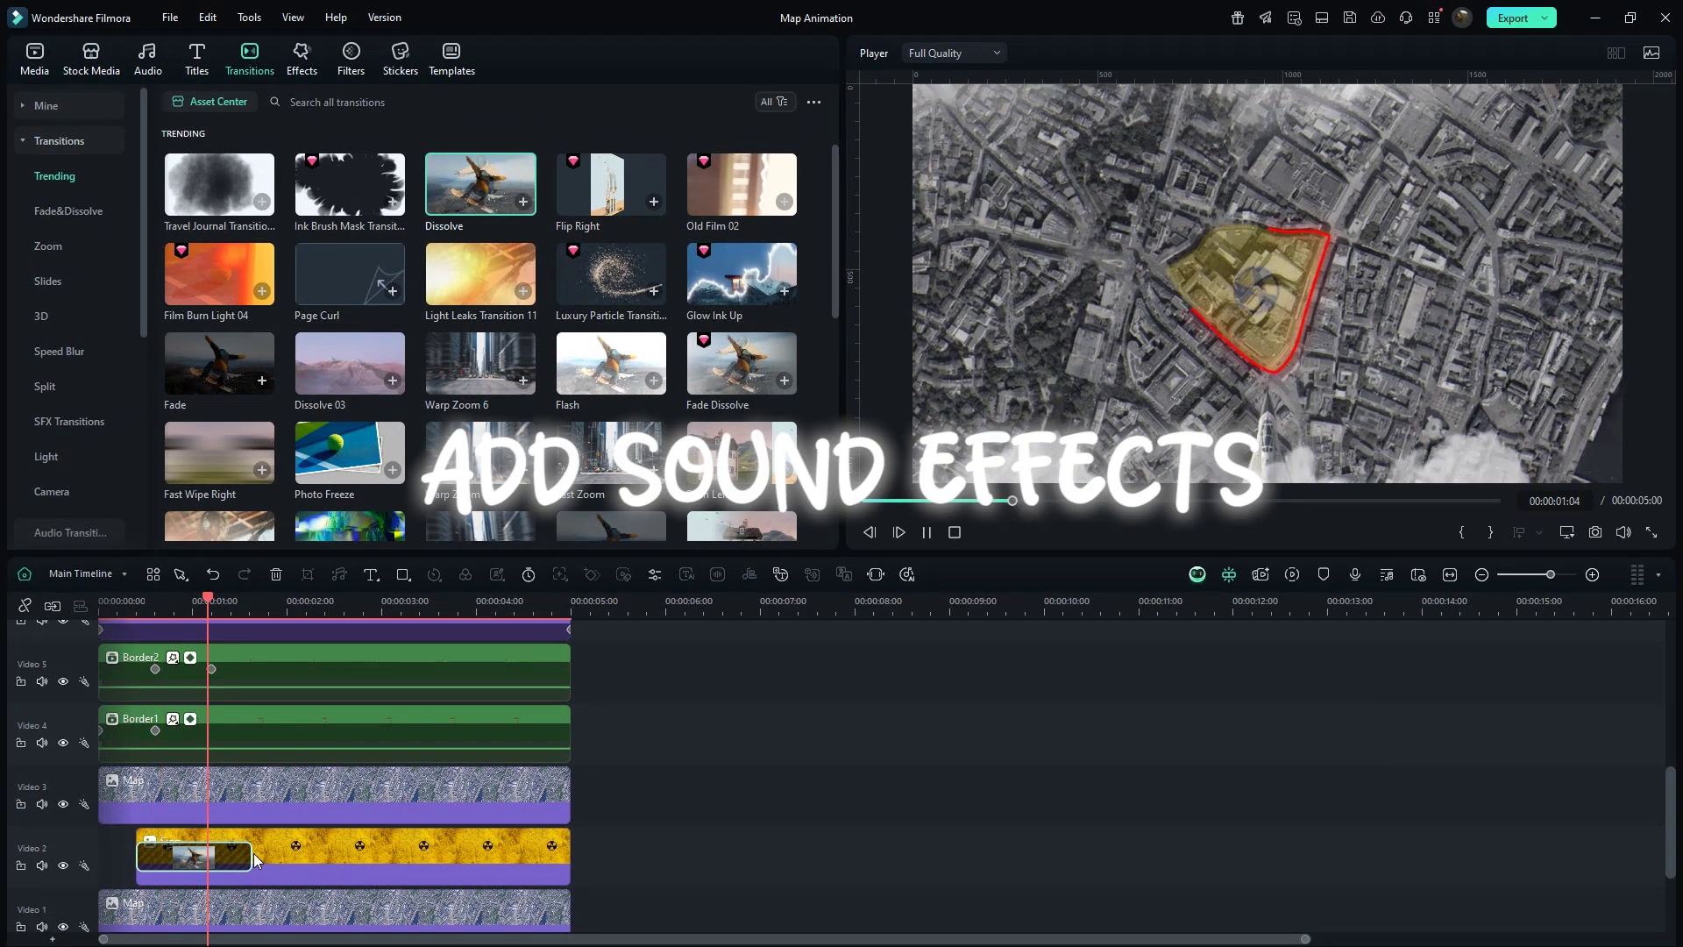
pyautogui.press('space')
pyautogui.scroll(-3, 254, 854)
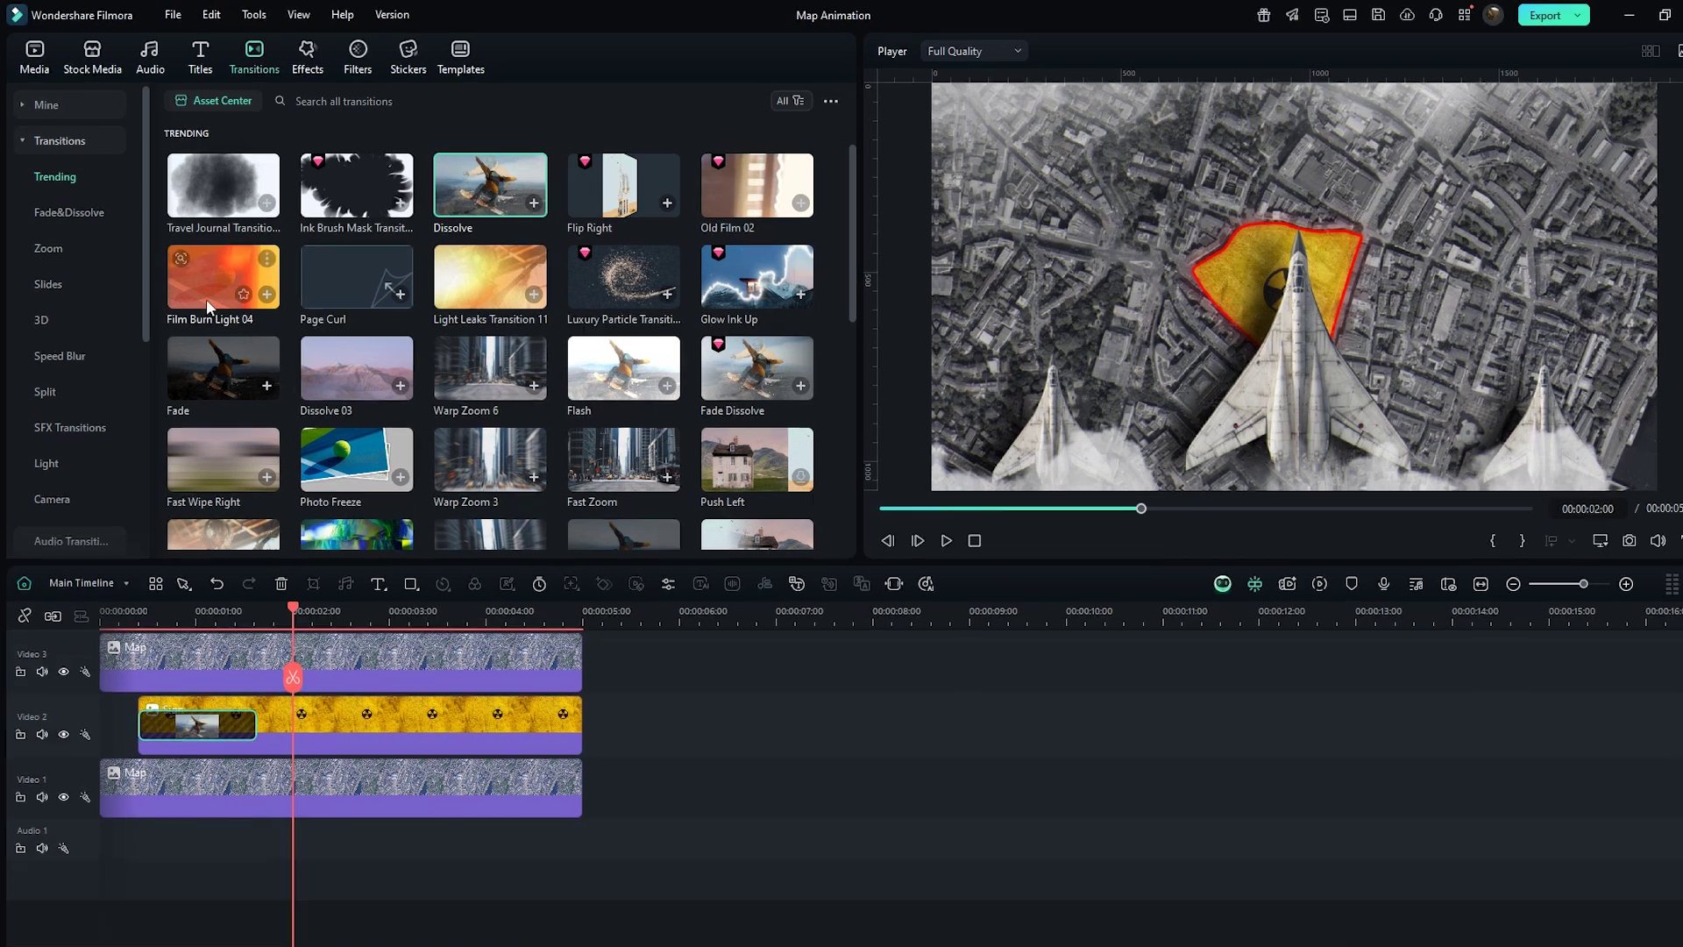
# Search the audio library for 'reveal glitch' and pick Reveal Glitch Intro Logo.
pyautogui.click(149, 59)
pyautogui.click(333, 99)
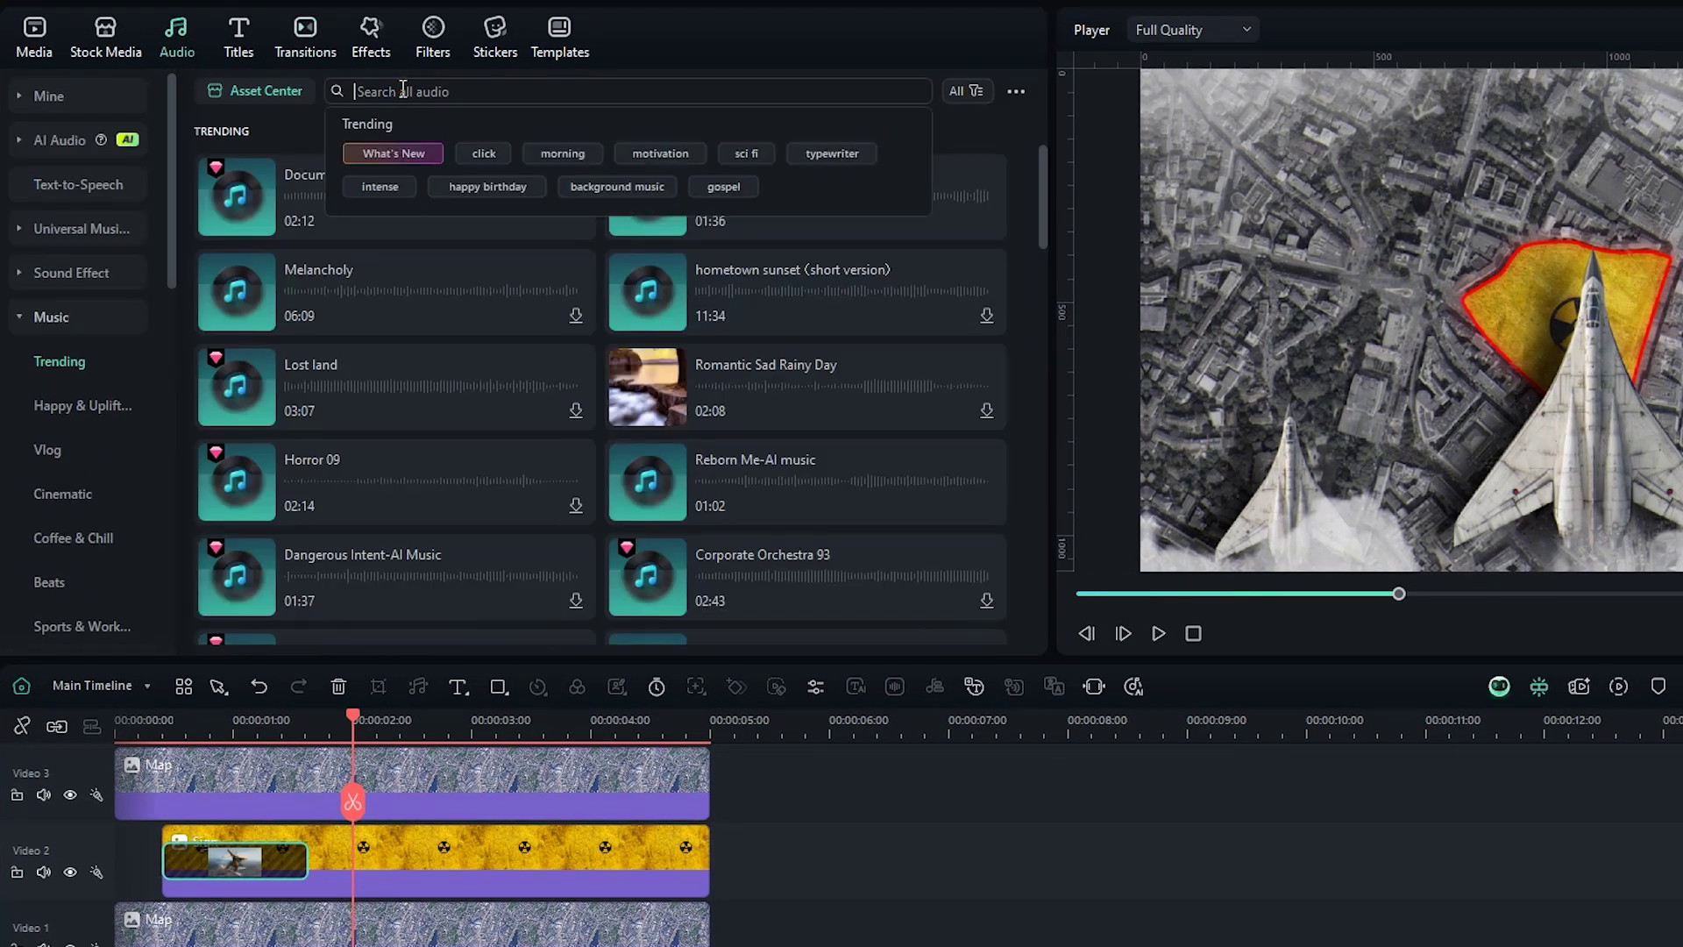
pyautogui.write('reveal glitch')
pyautogui.press('Return')
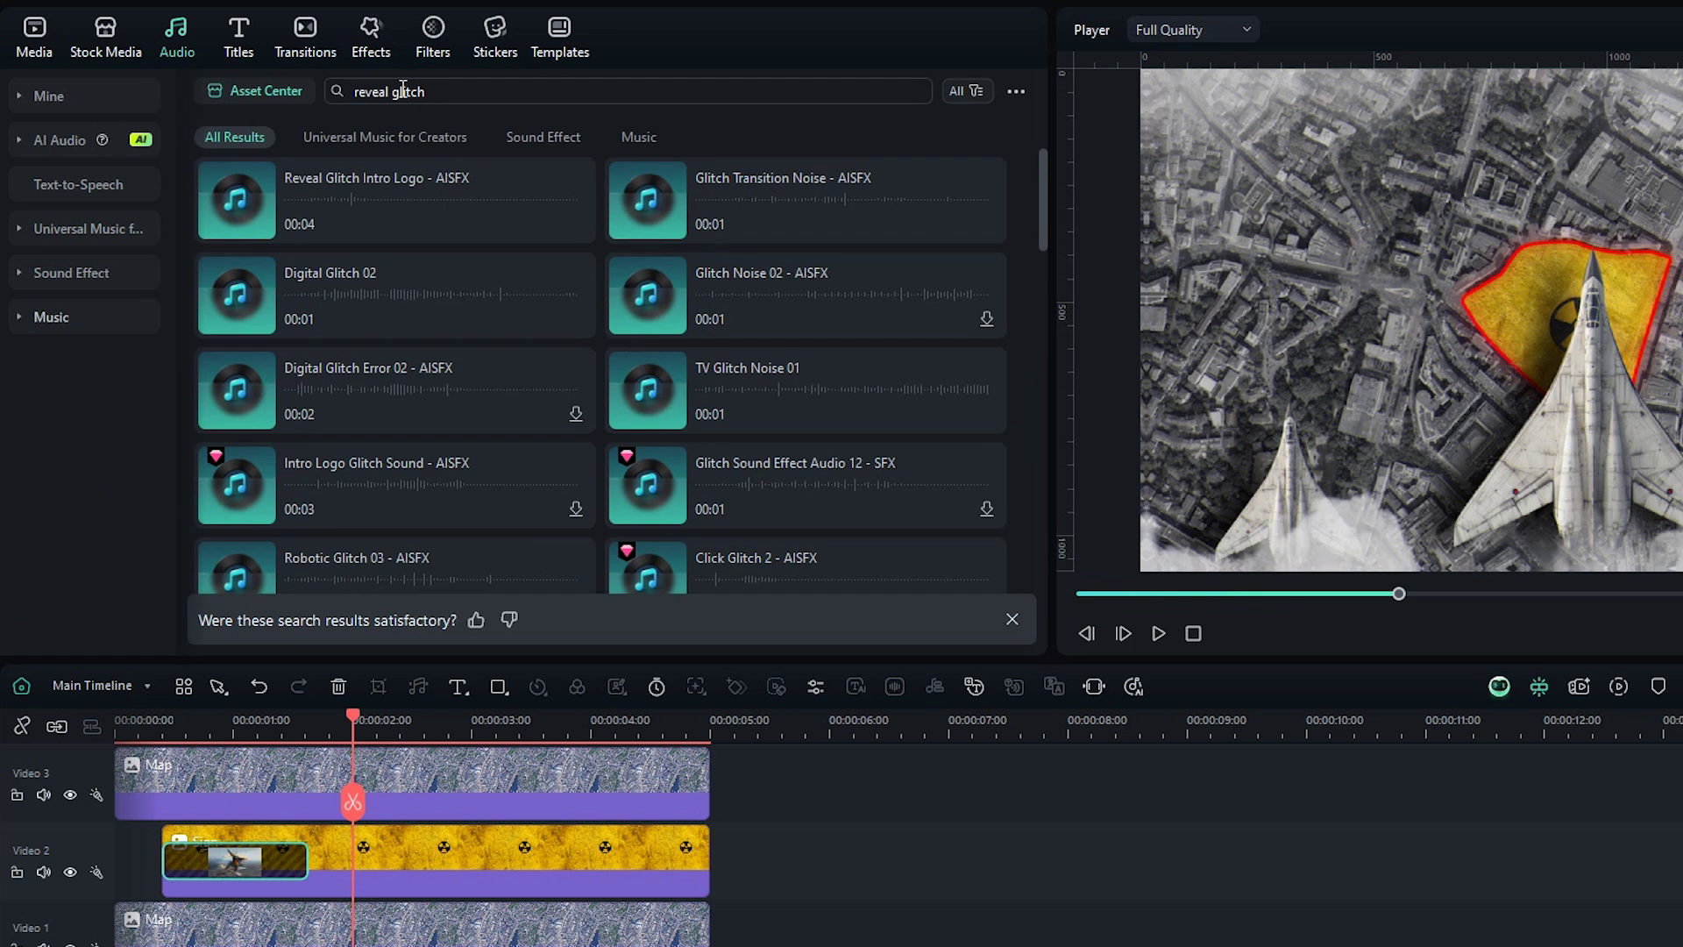
pyautogui.click(414, 214)
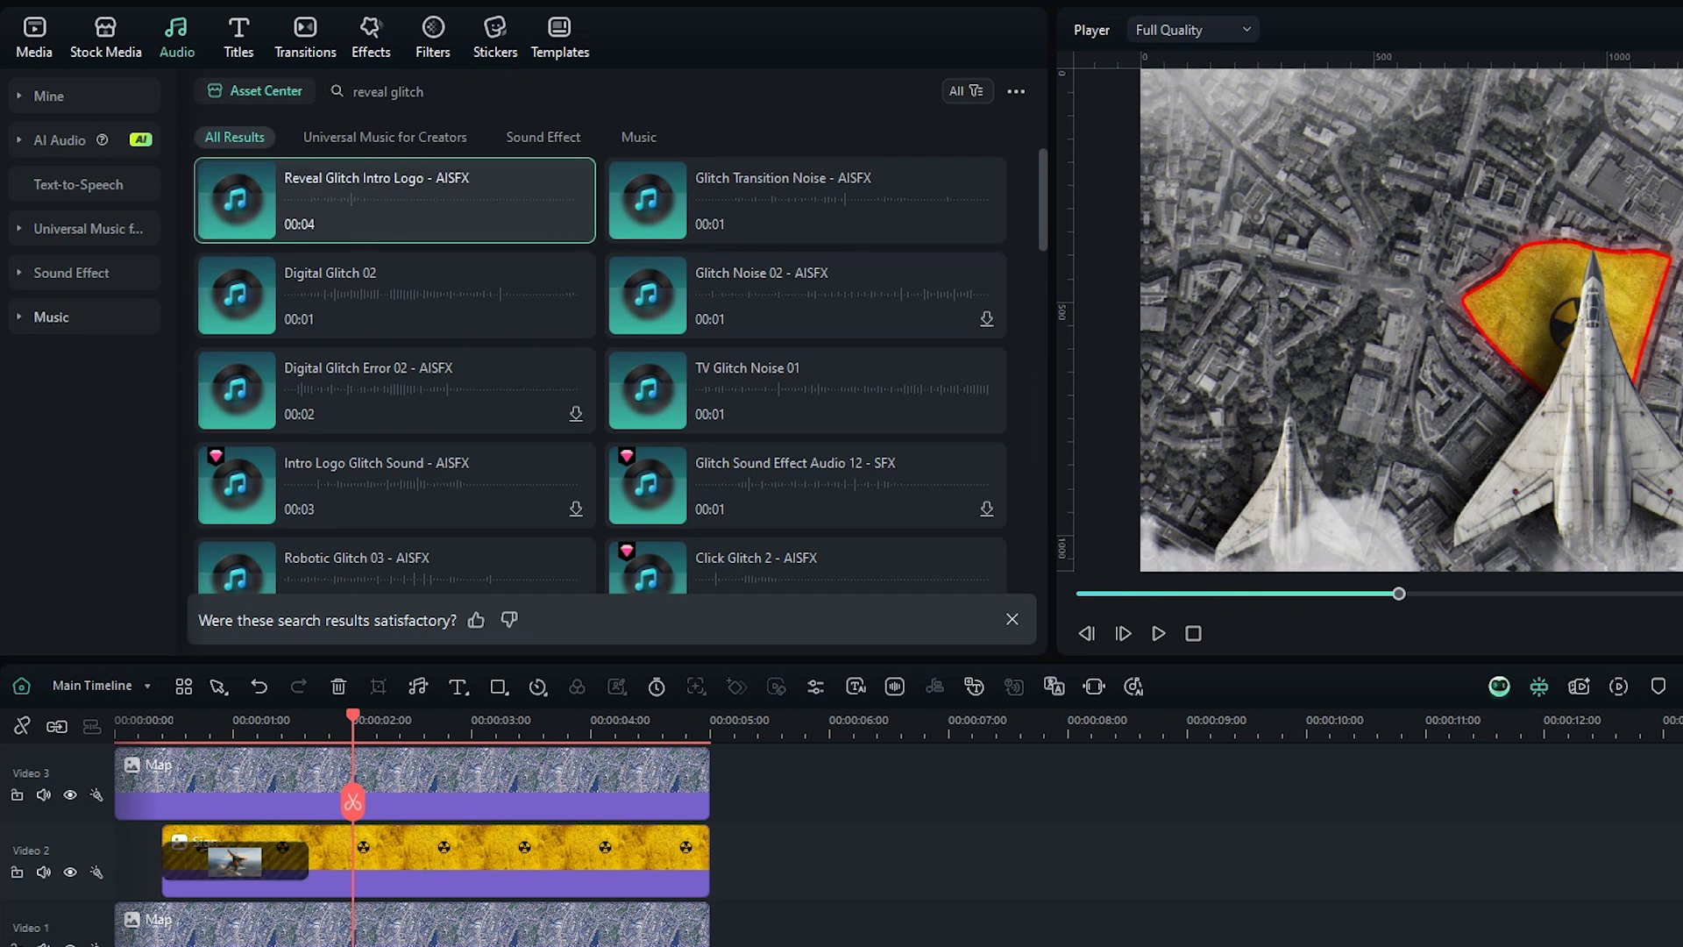
# Add the Fighter Aircraft Flight Movie Sound Effects track to the timeline.
pyautogui.click(455, 92)
pyautogui.press('BackSpace')
pyautogui.press('BackSpace')
pyautogui.press('BackSpace')
pyautogui.press('BackSpace')
pyautogui.press('BackSpace')
pyautogui.press('BackSpace')
pyautogui.press('BackSpace')
pyautogui.press('BackSpace')
pyautogui.press('BackSpace')
pyautogui.press('BackSpace')
pyautogui.press('BackSpace')
pyautogui.press('BackSpace')
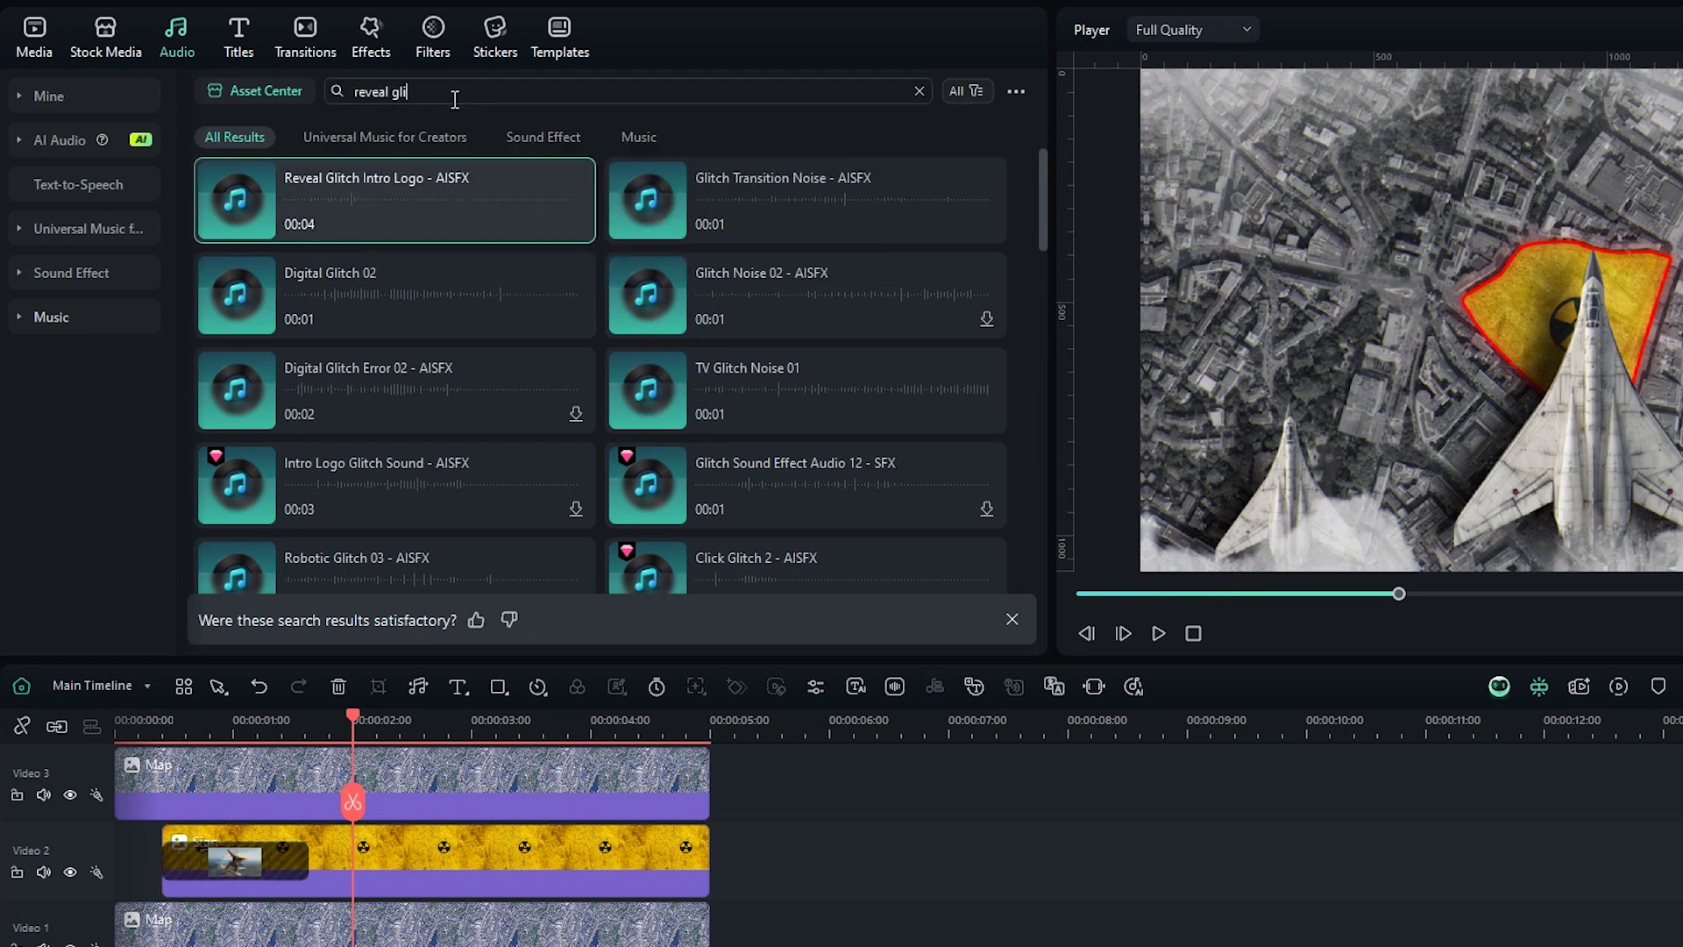
pyautogui.write('fighter airc')
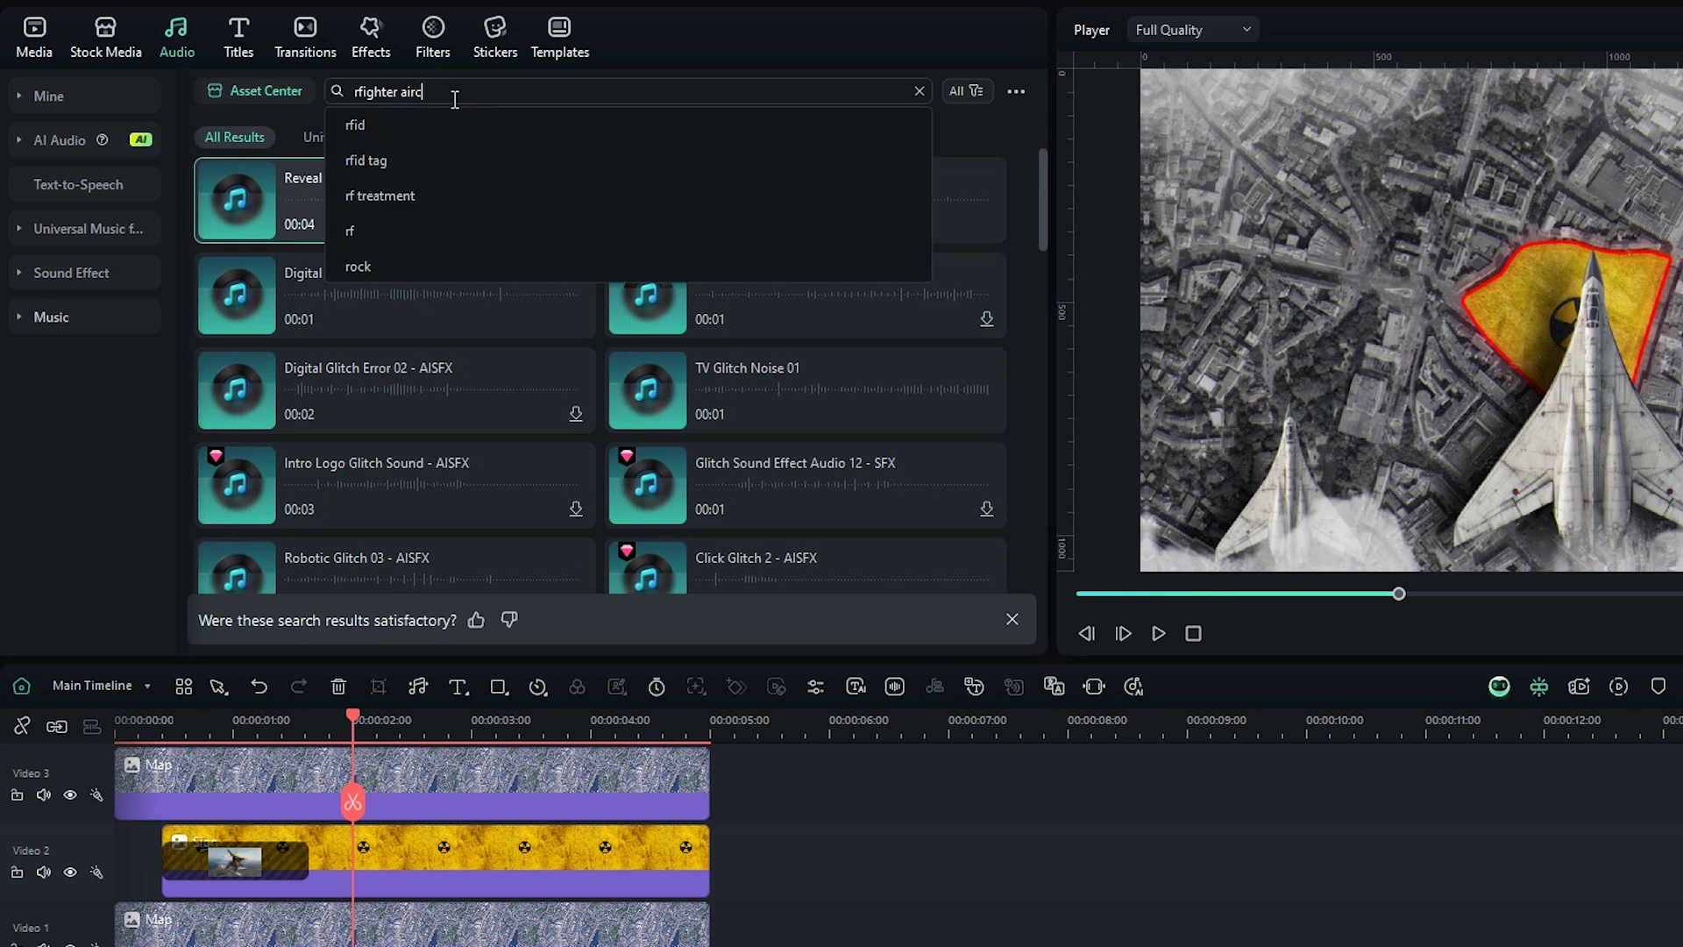
pyautogui.write('raft')
pyautogui.press('Return')
pyautogui.moveTo(701, 225); pyautogui.dragTo(532, 676)
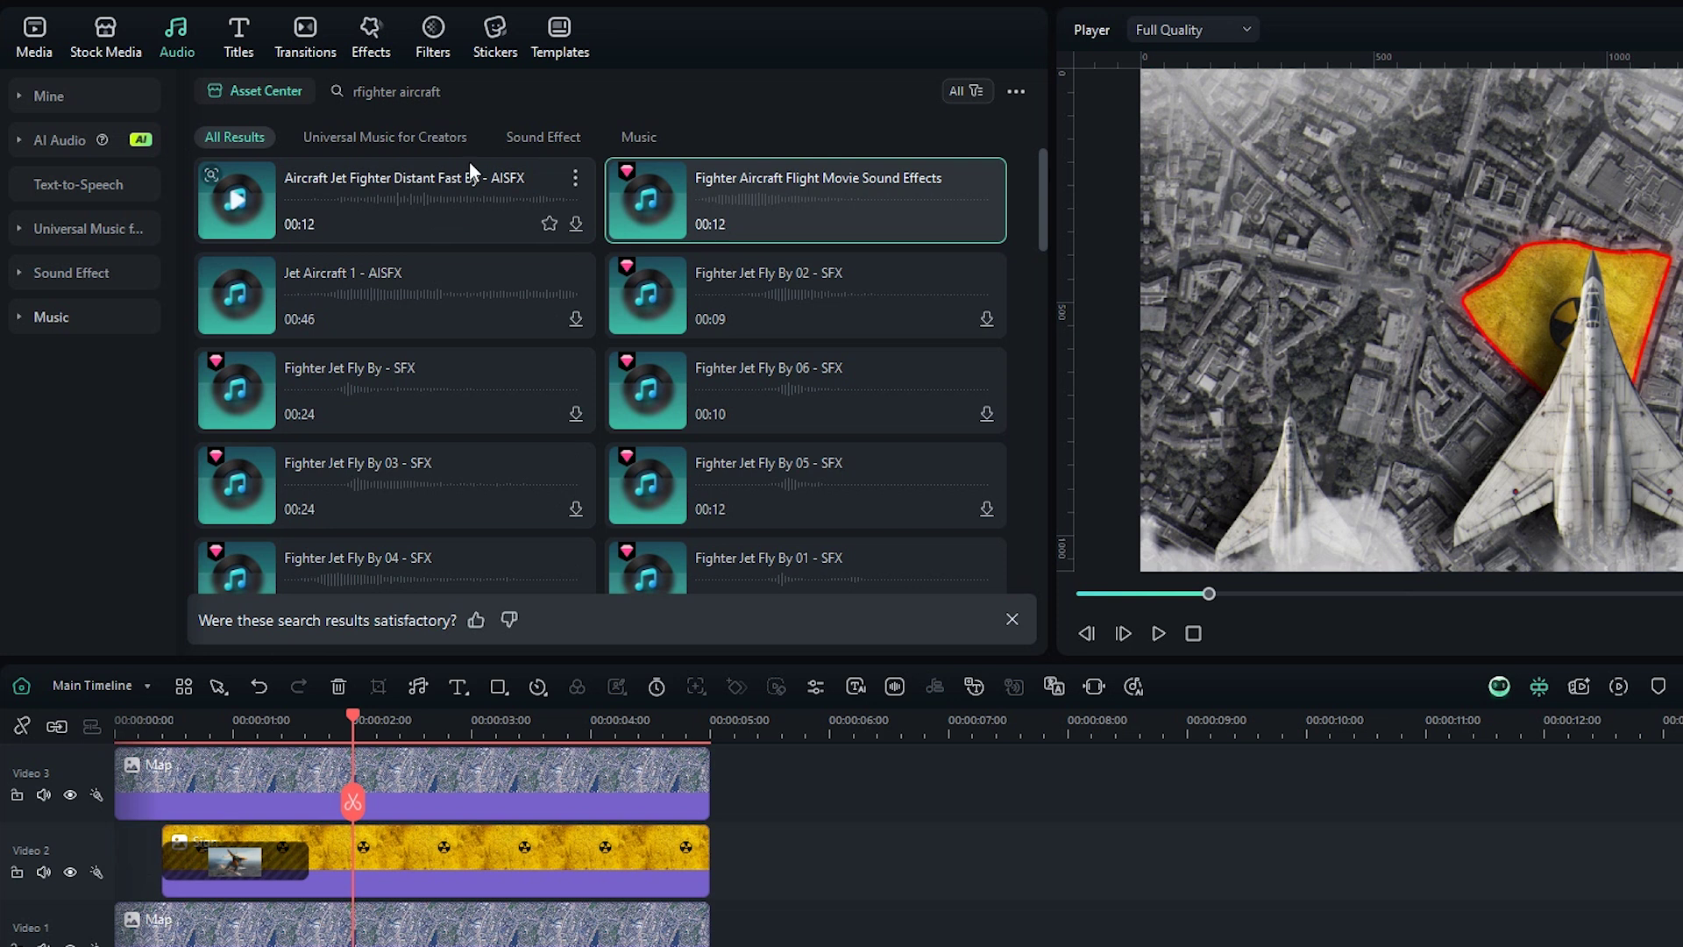
# Search the audio library for 'documentary' music.
pyautogui.click(342, 91)
pyautogui.write('documentary')
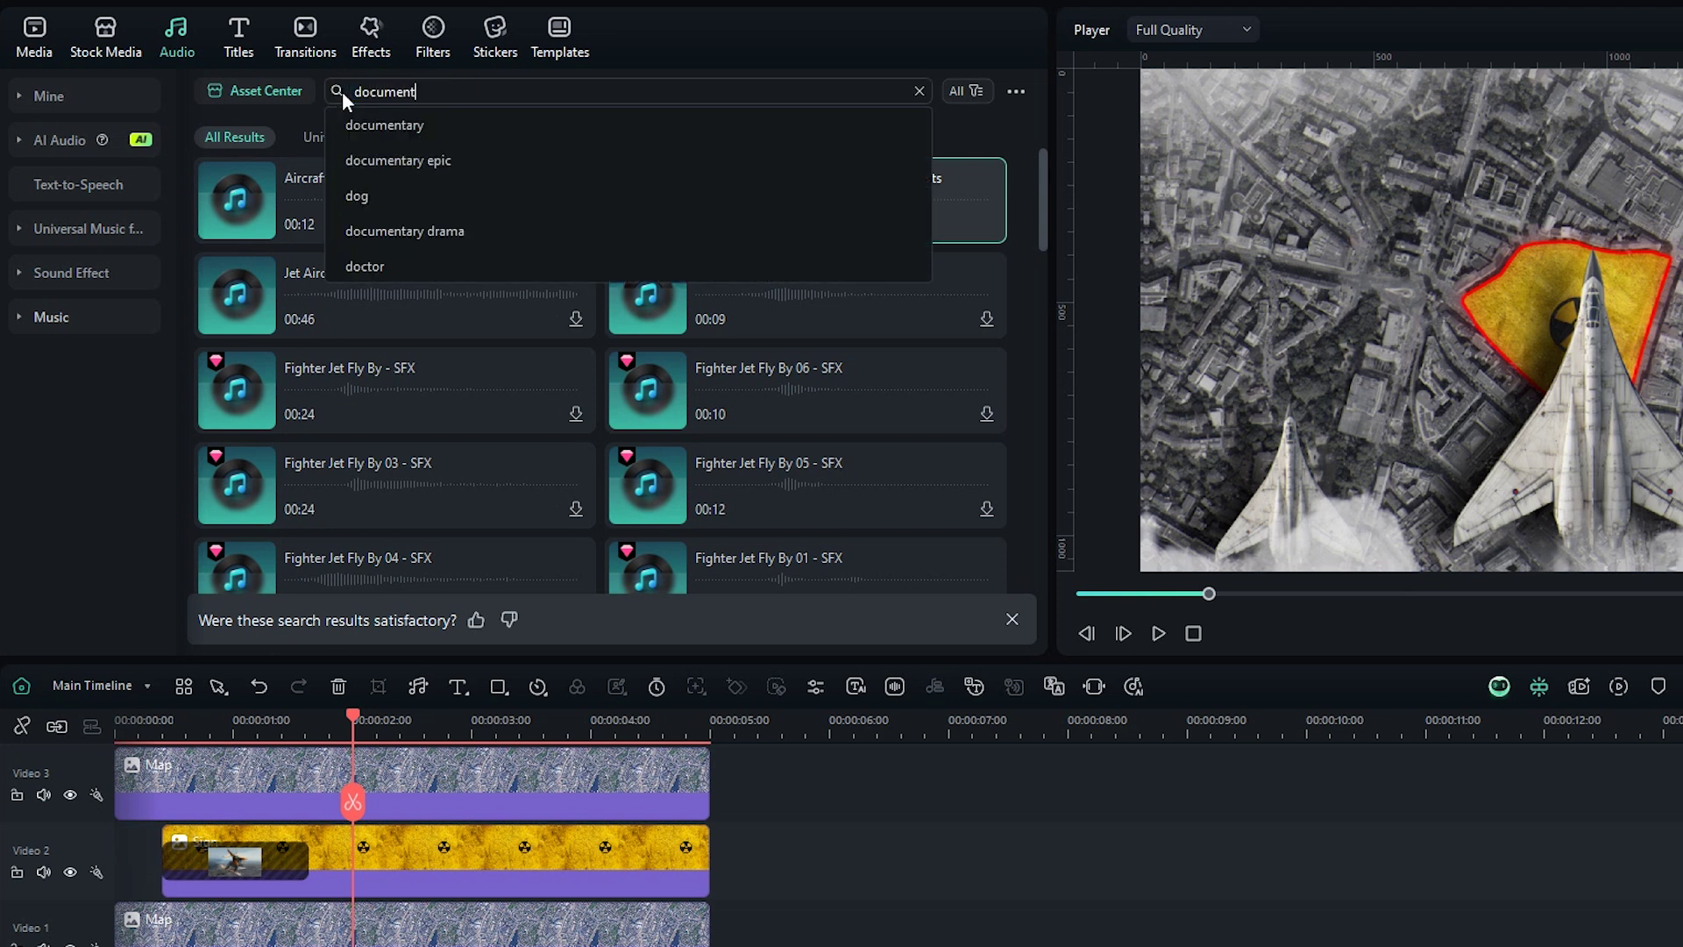
pyautogui.press('Return')
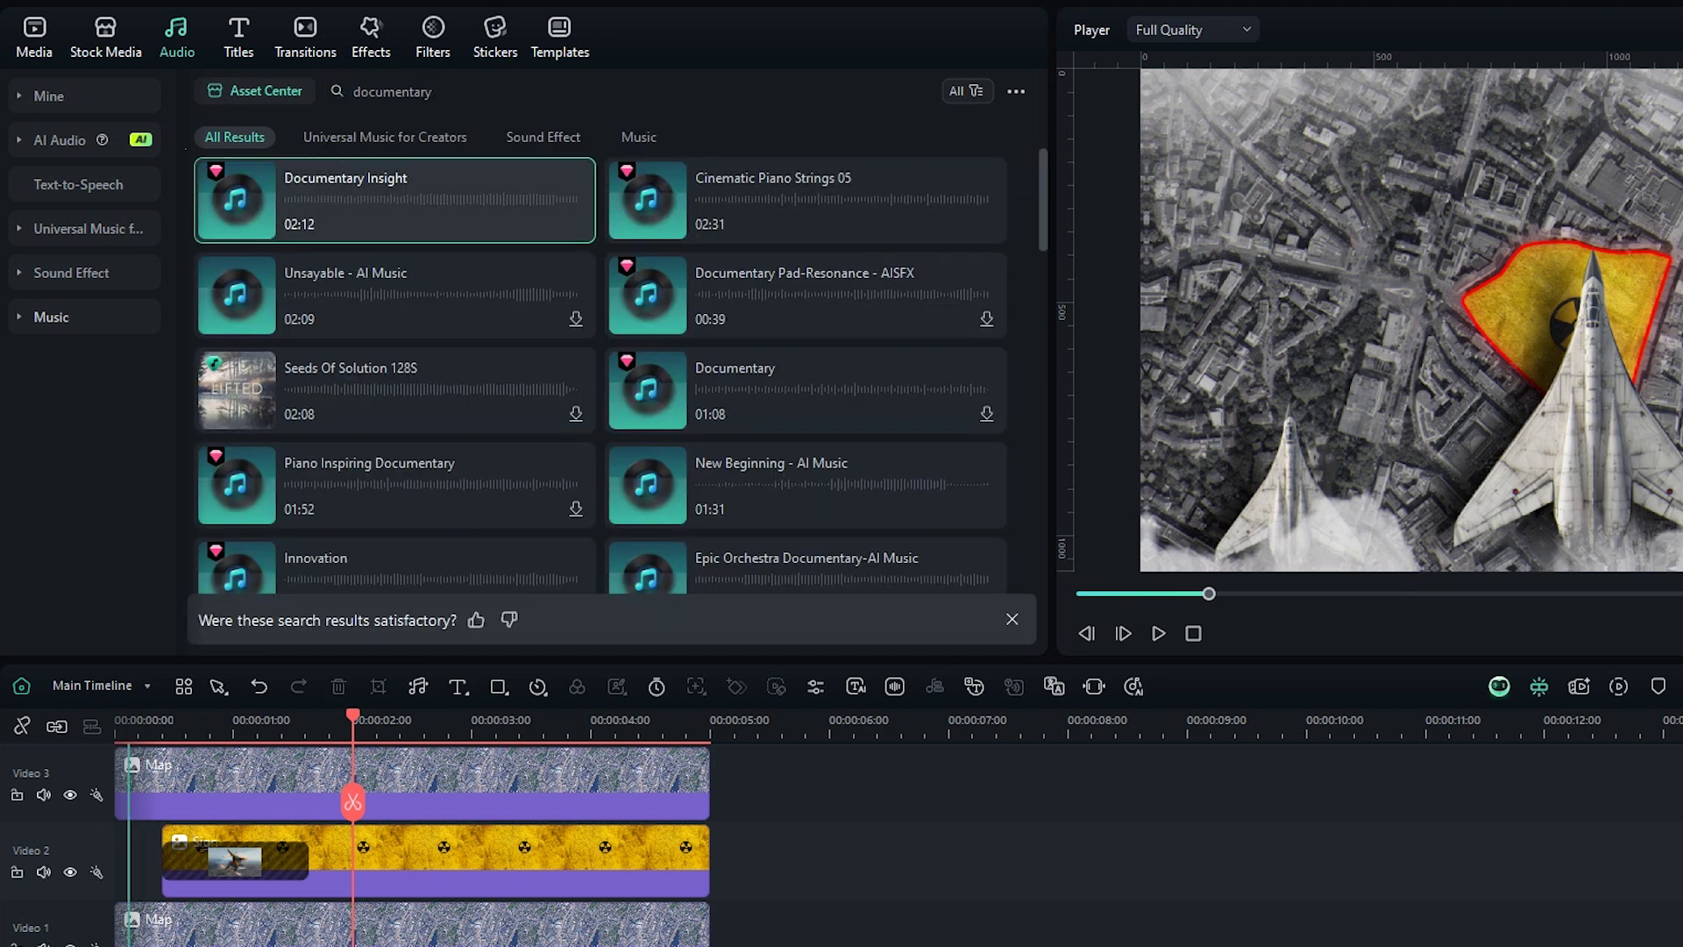